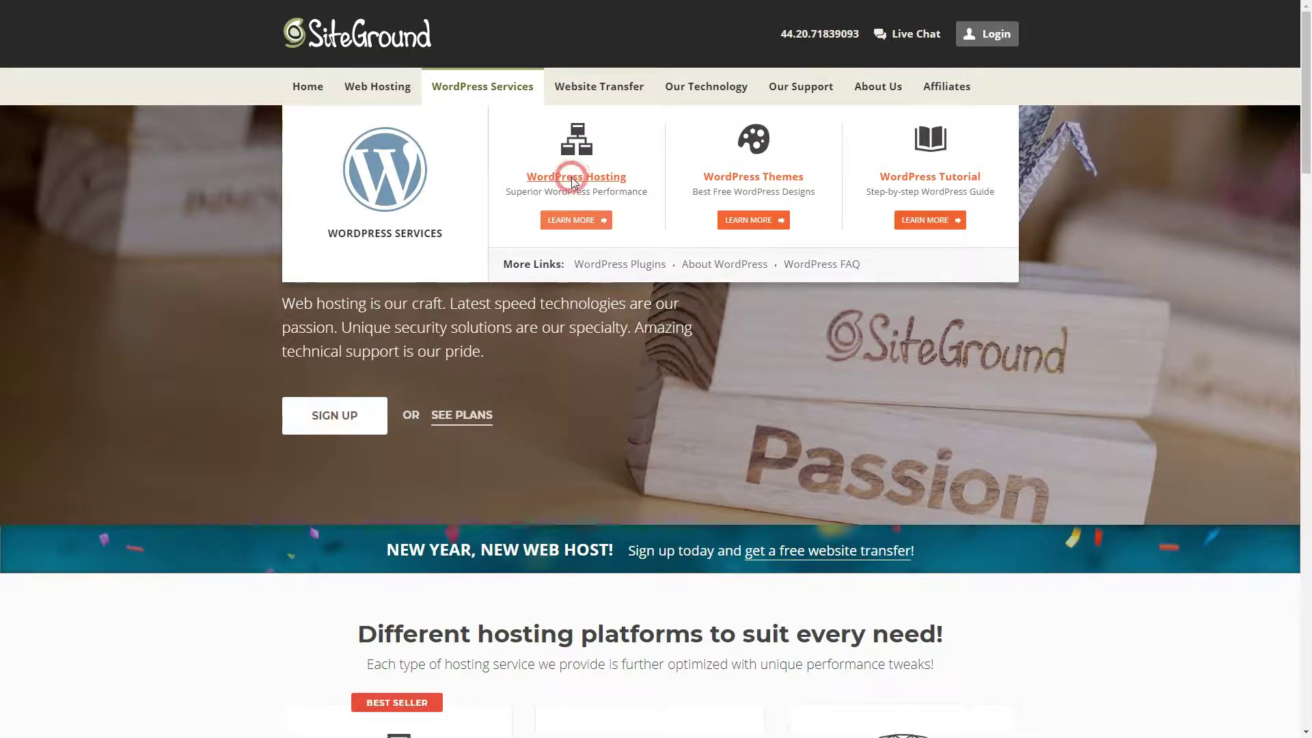
Step: Choose the SiteGround StartUp plan and submit the new domain mybeautifulseaview.com for registration
scroll(383, 438, "down", 5)
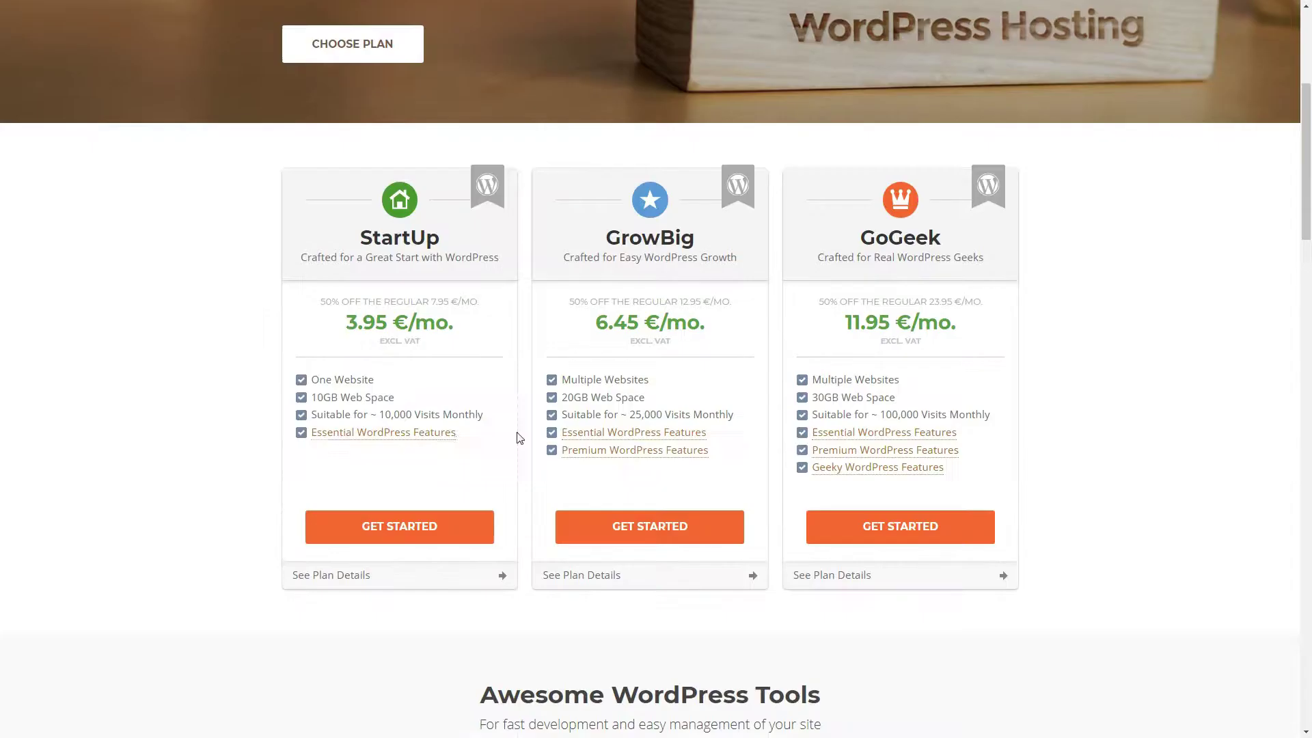
left_click(395, 527)
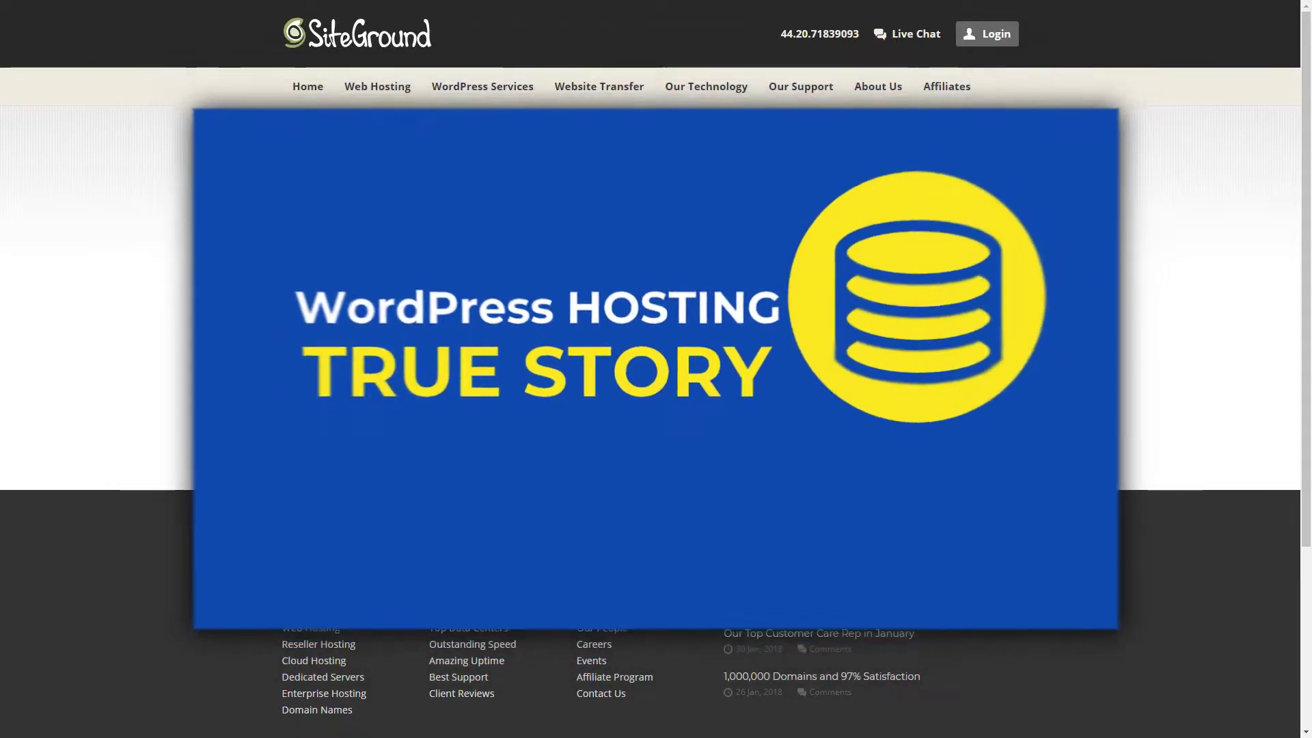
type("ulseaview")
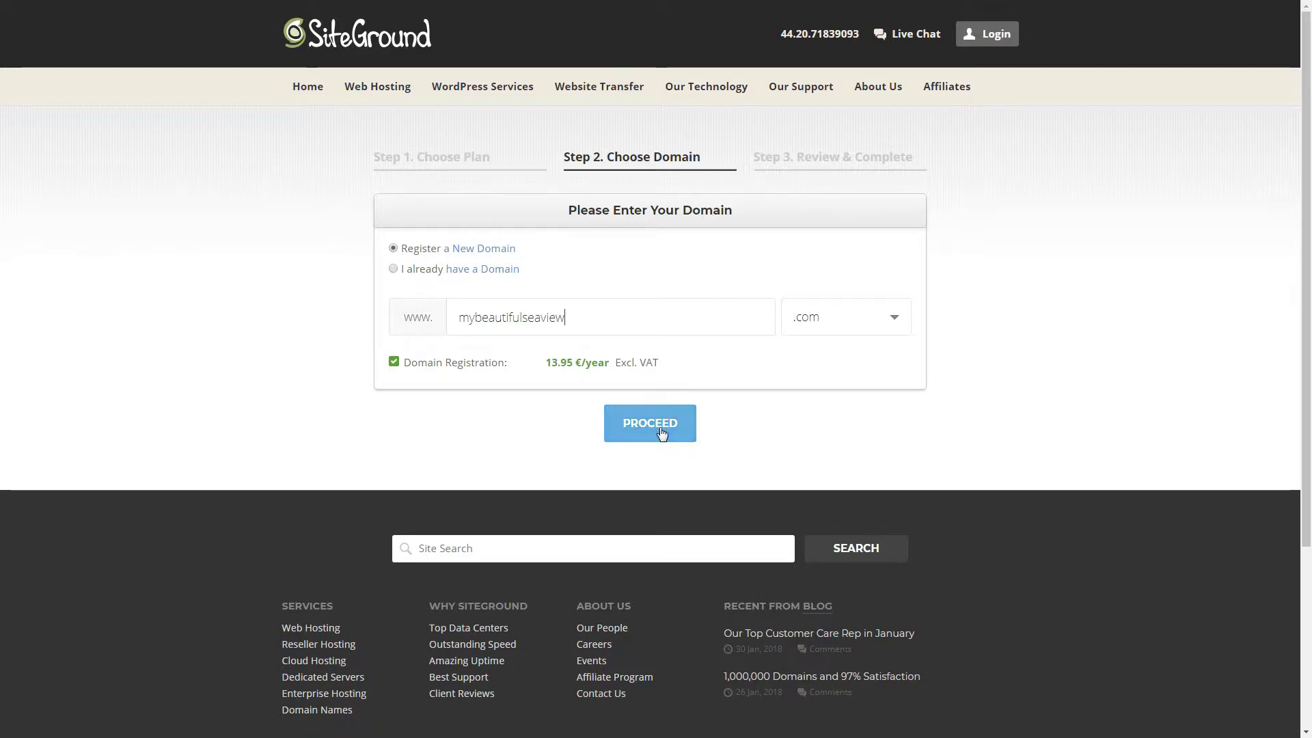
left_click(657, 427)
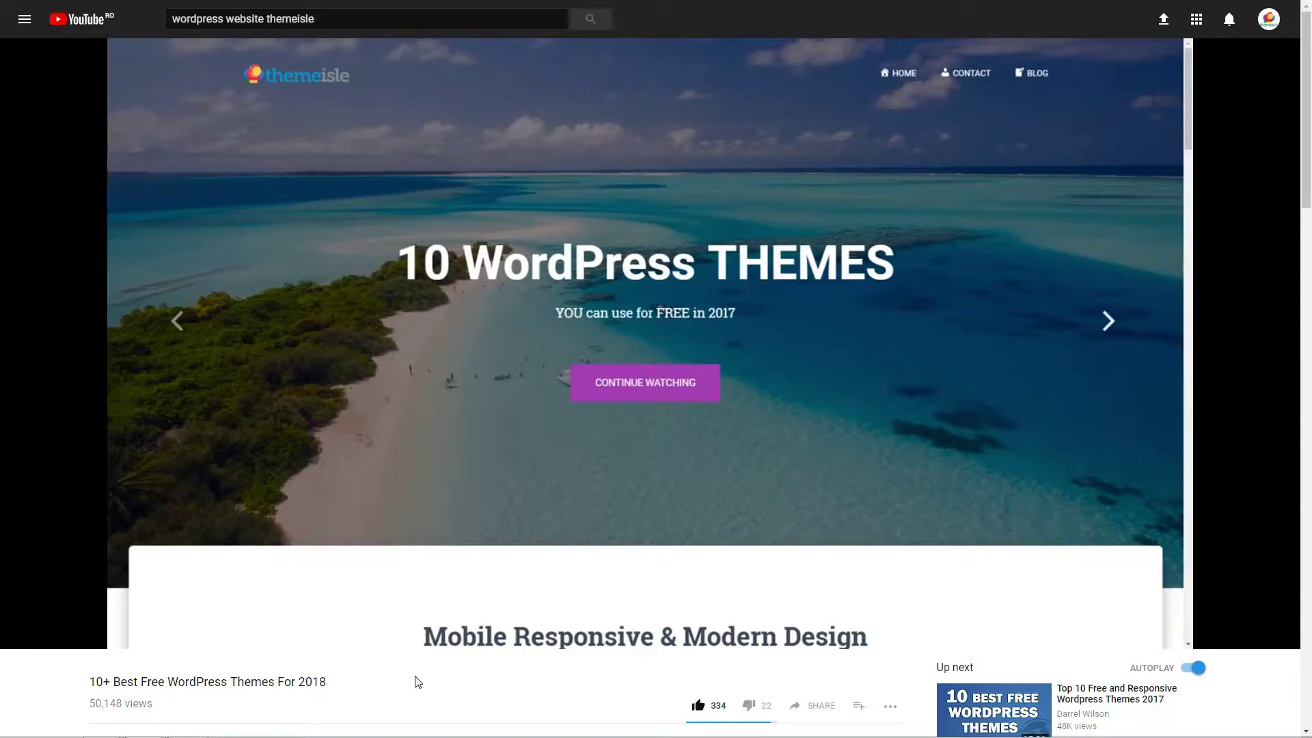
Step: Expand the YouTube video's description to reveal its full theme list and links
scroll(418, 682, "down", 4)
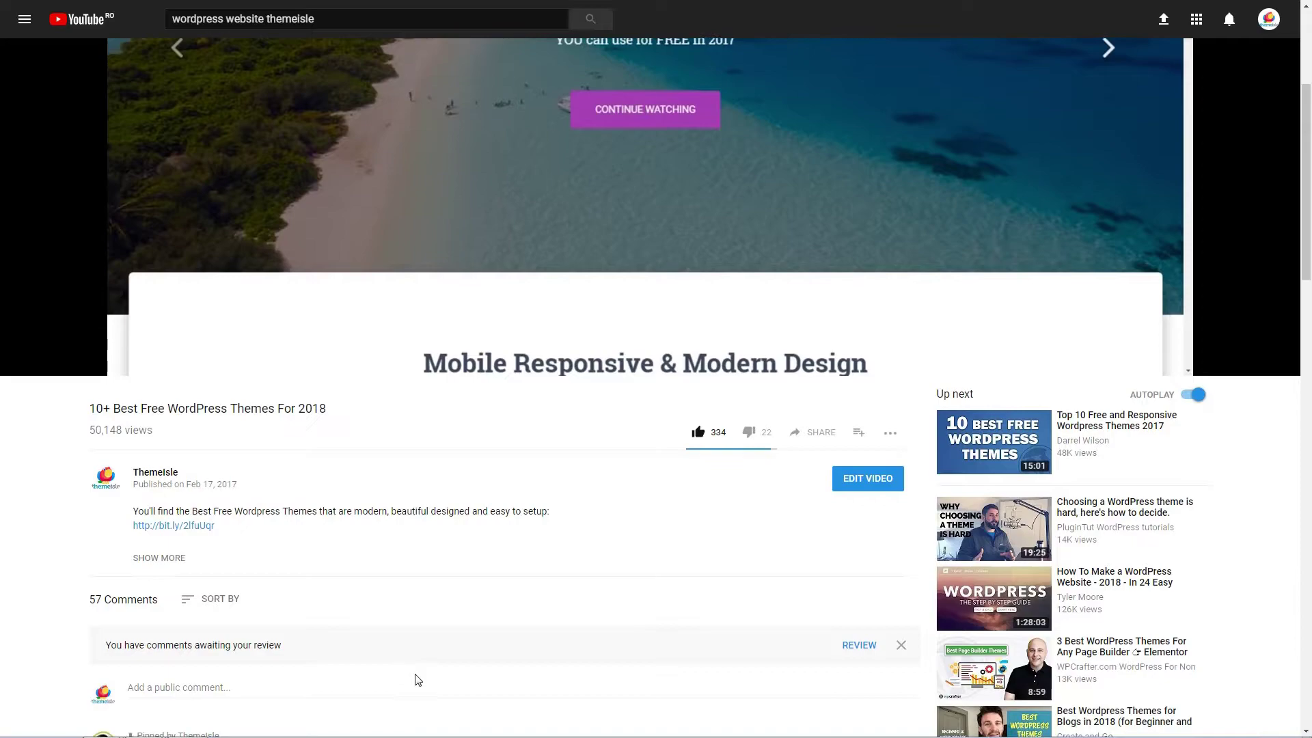
left_click(159, 559)
scroll(294, 547, "down", 2)
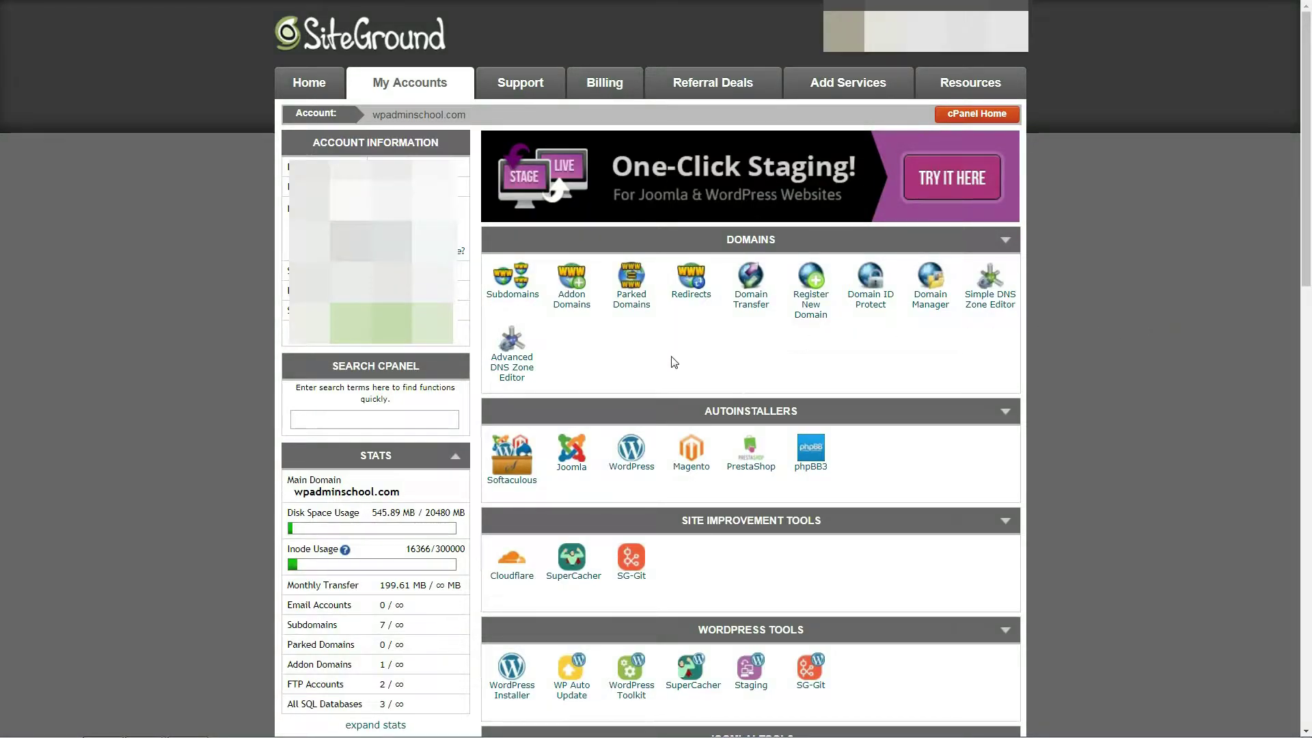
Step: Start a WordPress install on seaview.wpadminschool.com named 'Sea View' with tagline 'My Beautiful WordPress Website'
left_click(634, 450)
left_click(829, 500)
left_click(786, 579)
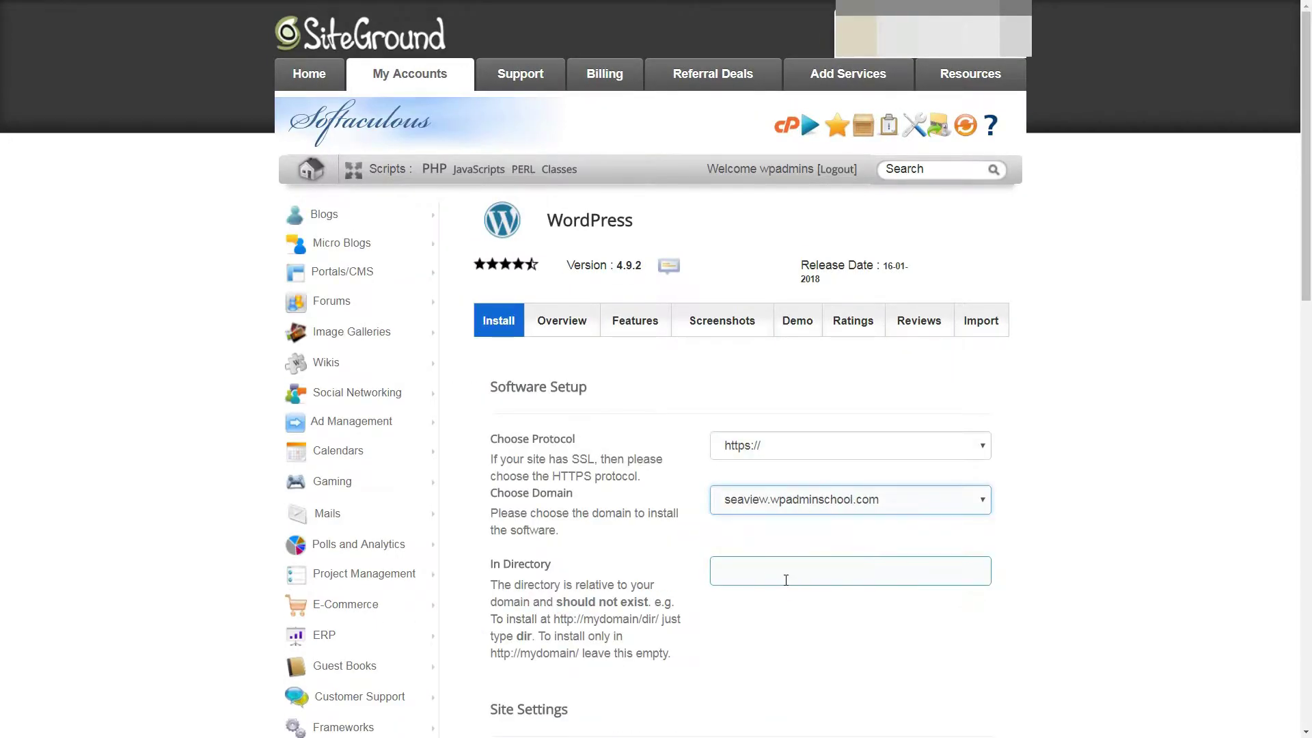
key("Tab")
type("Sea View")
left_click(742, 380)
key("shift+End")
type("Beautiful WordPress Website")
Step: Fill in the admin username, password and email for the new site
scroll(663, 411, "down", 2)
key("Tab")
key("Tab")
type("admin")
key("Tab")
type("******************")
scroll(667, 399, "down", 2)
key("Tab")
Step: Check the site language setting and run the WordPress installation
scroll(668, 387, "down", 2)
left_click(759, 307)
scroll(760, 326, "down", 3)
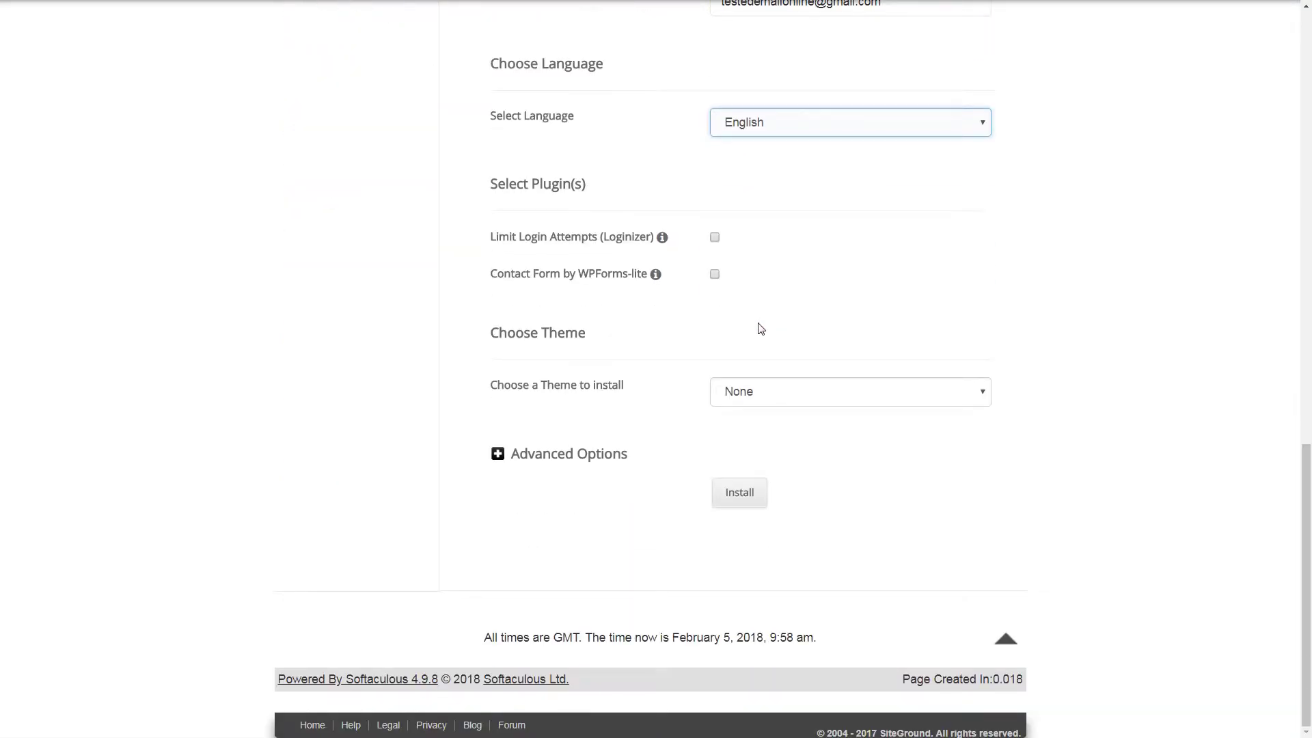
left_click(745, 501)
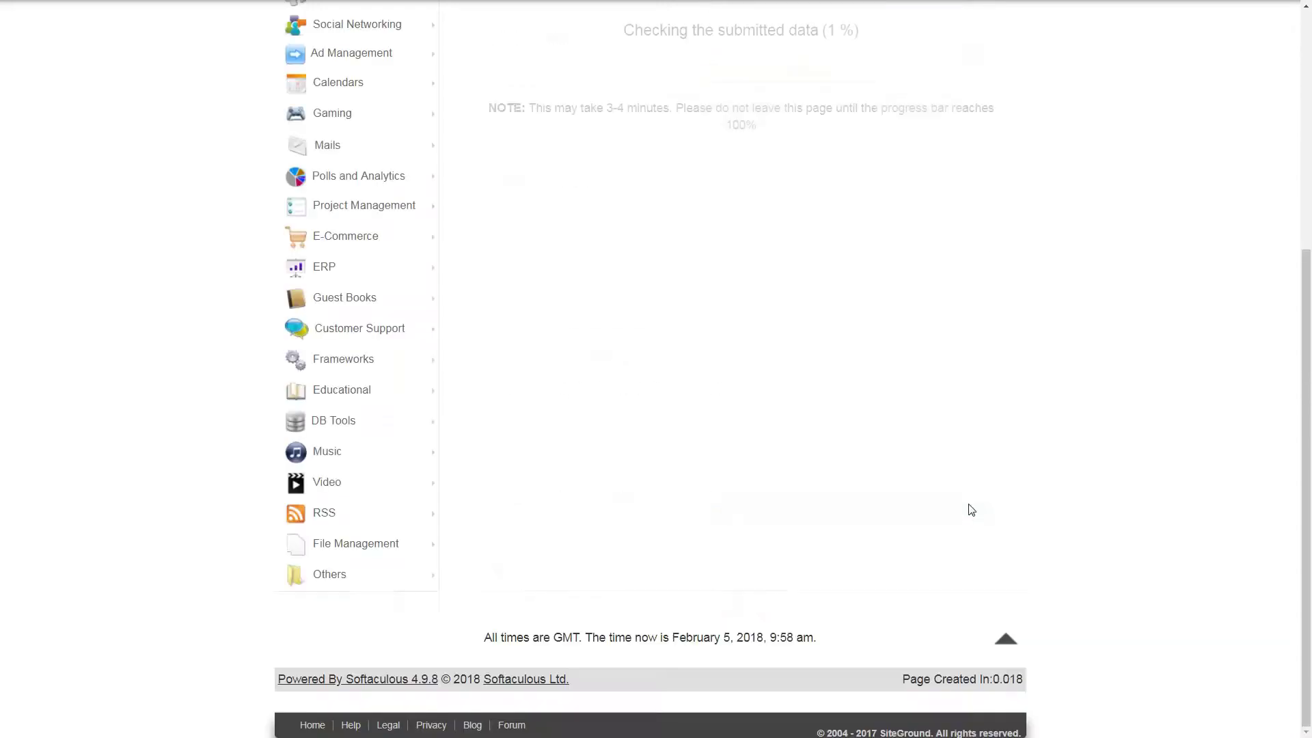
scroll(971, 509, "up", 5)
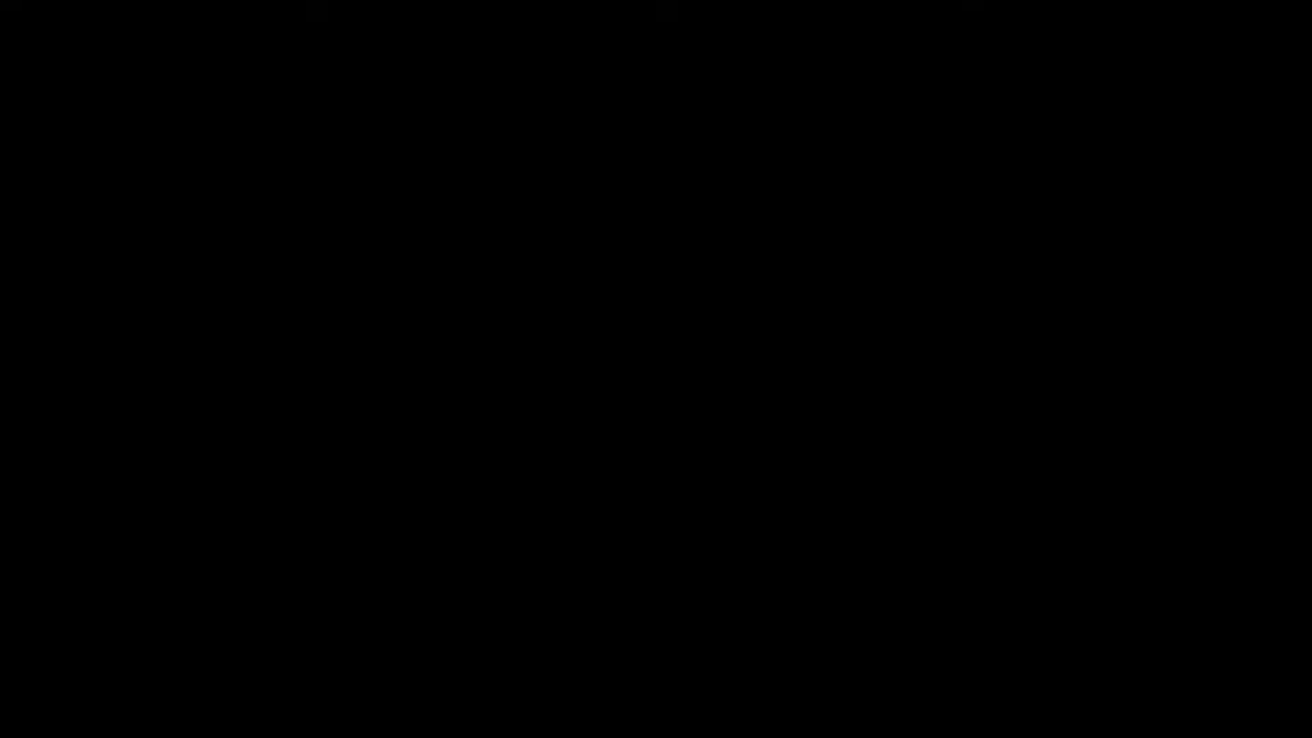
Step: In the new dashboard, move Events and News to the right column and hide the Welcome panel
left_click(736, 473)
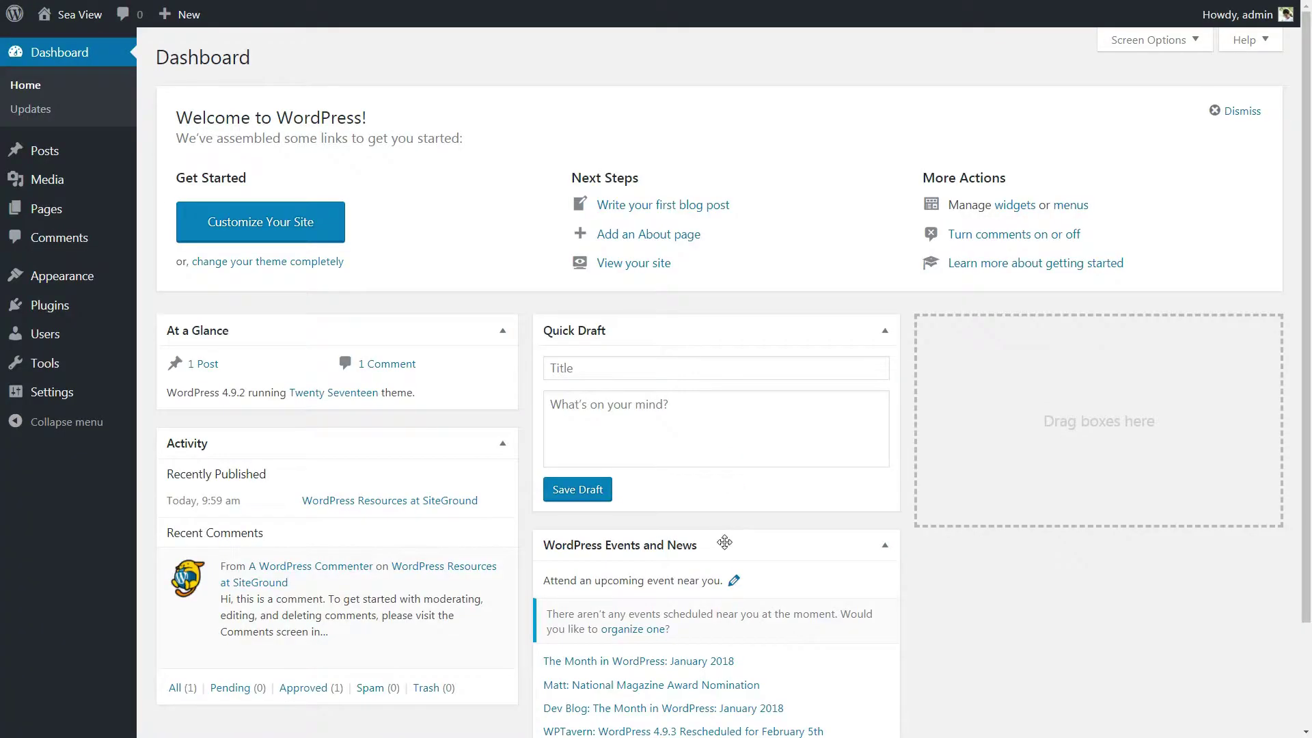
left_click_drag(1071, 365, 1098, 326)
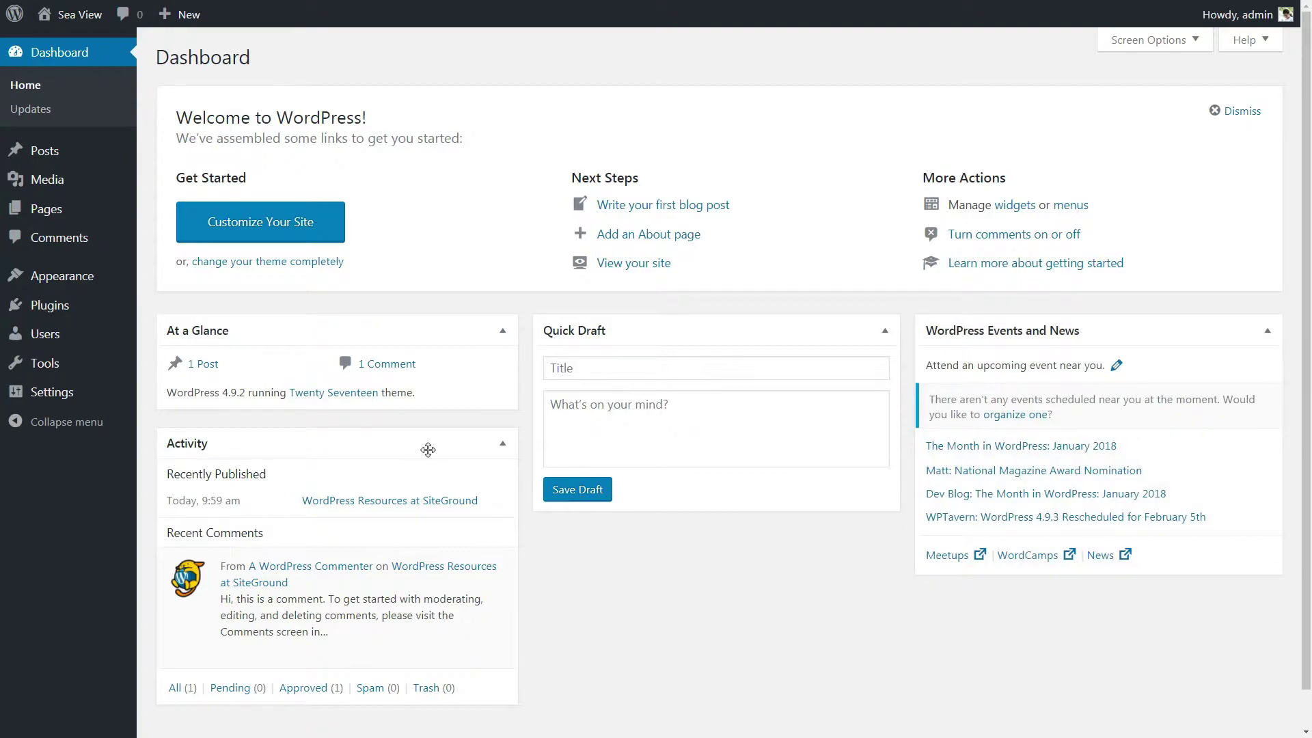
left_click(1234, 111)
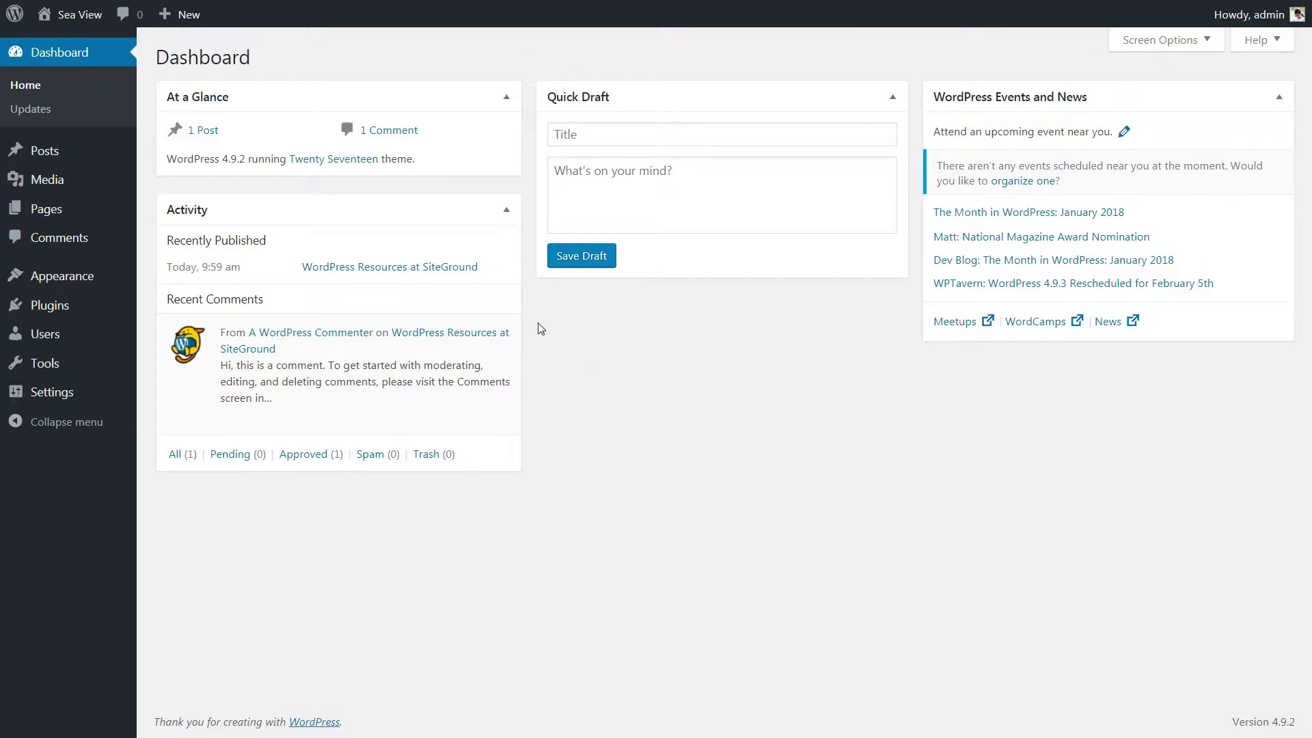
mouse_move(65, 159)
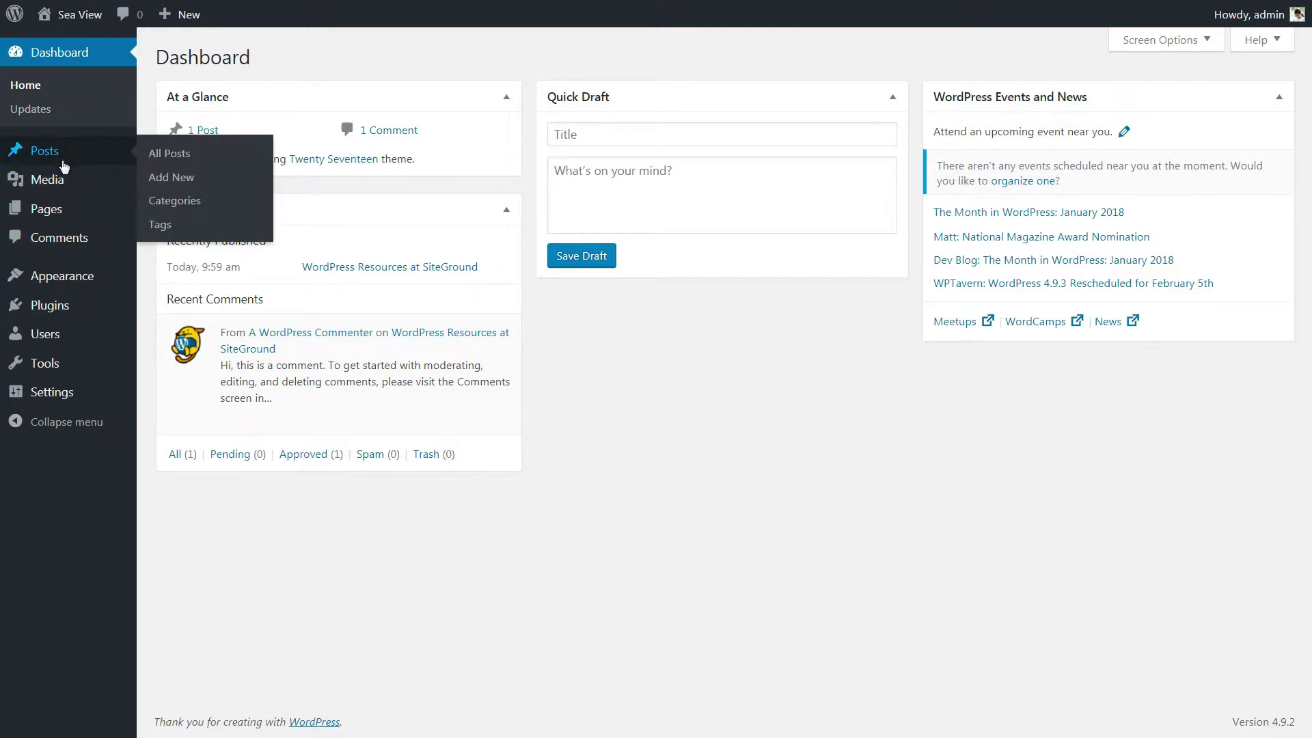
left_click(1203, 40)
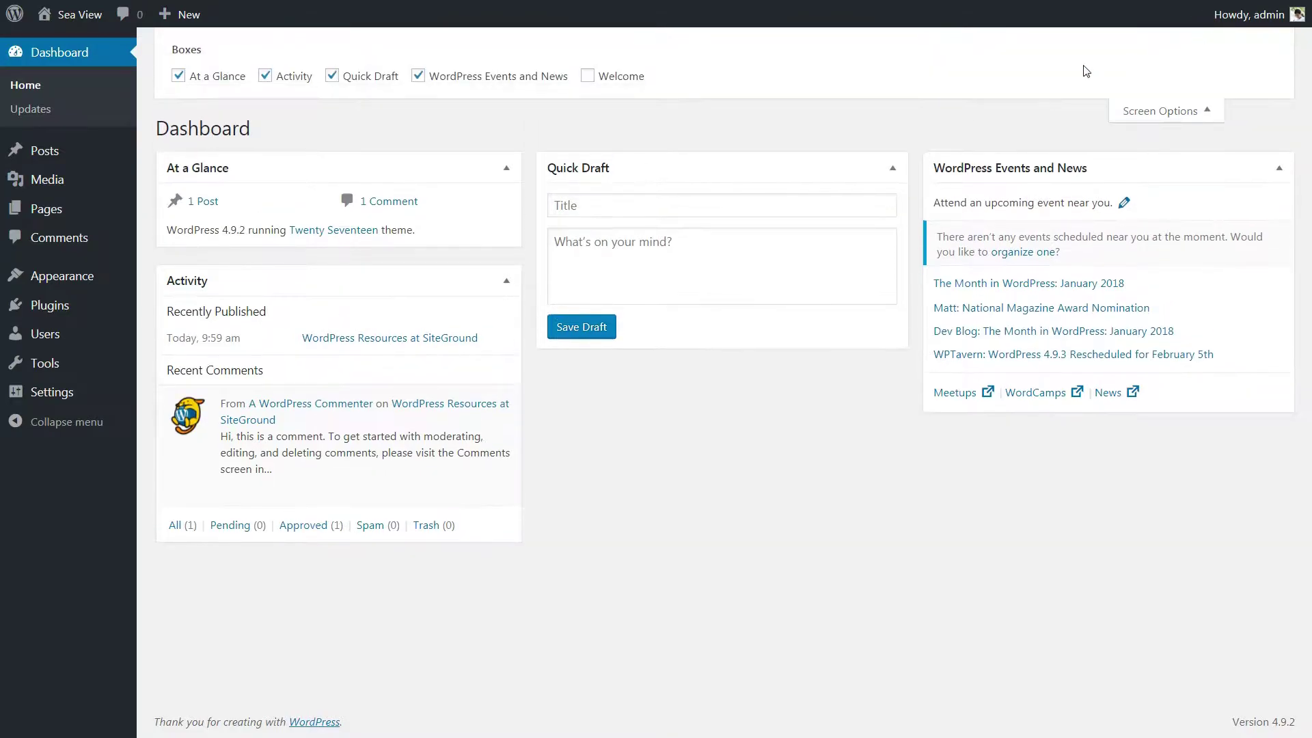
left_click(588, 78)
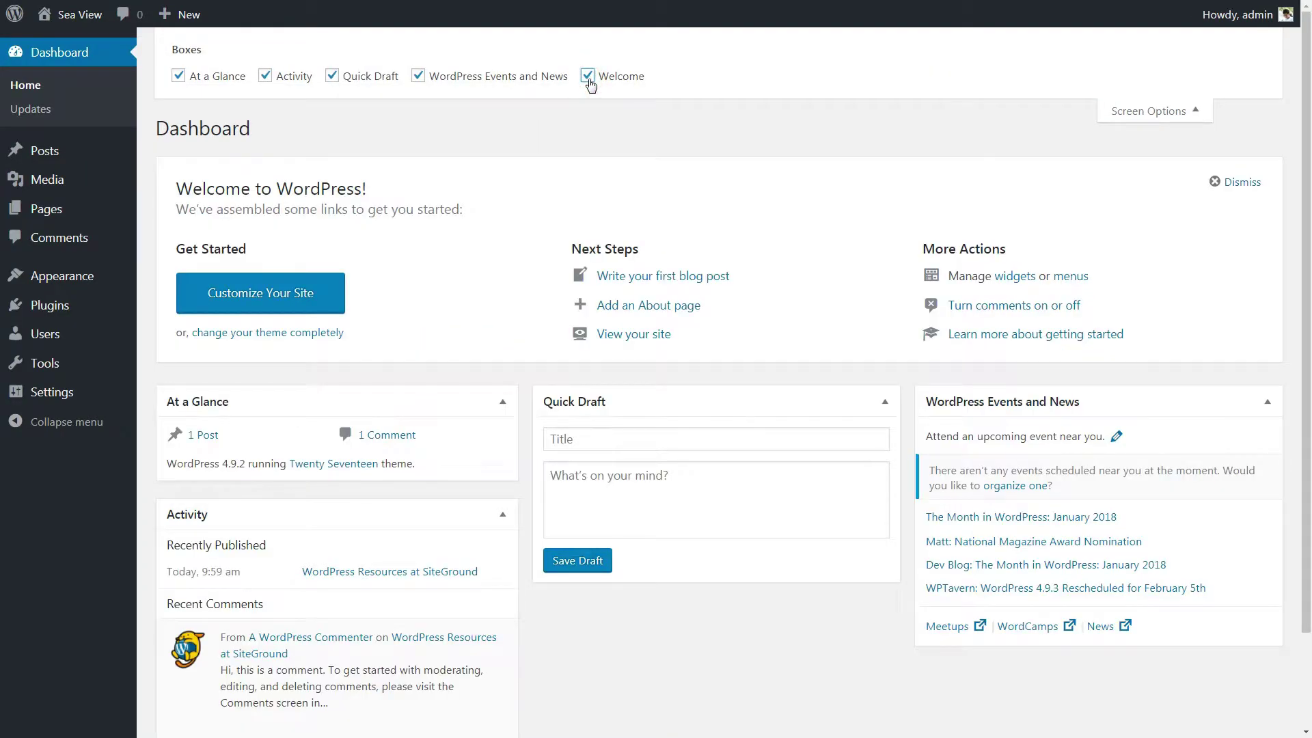
left_click(589, 79)
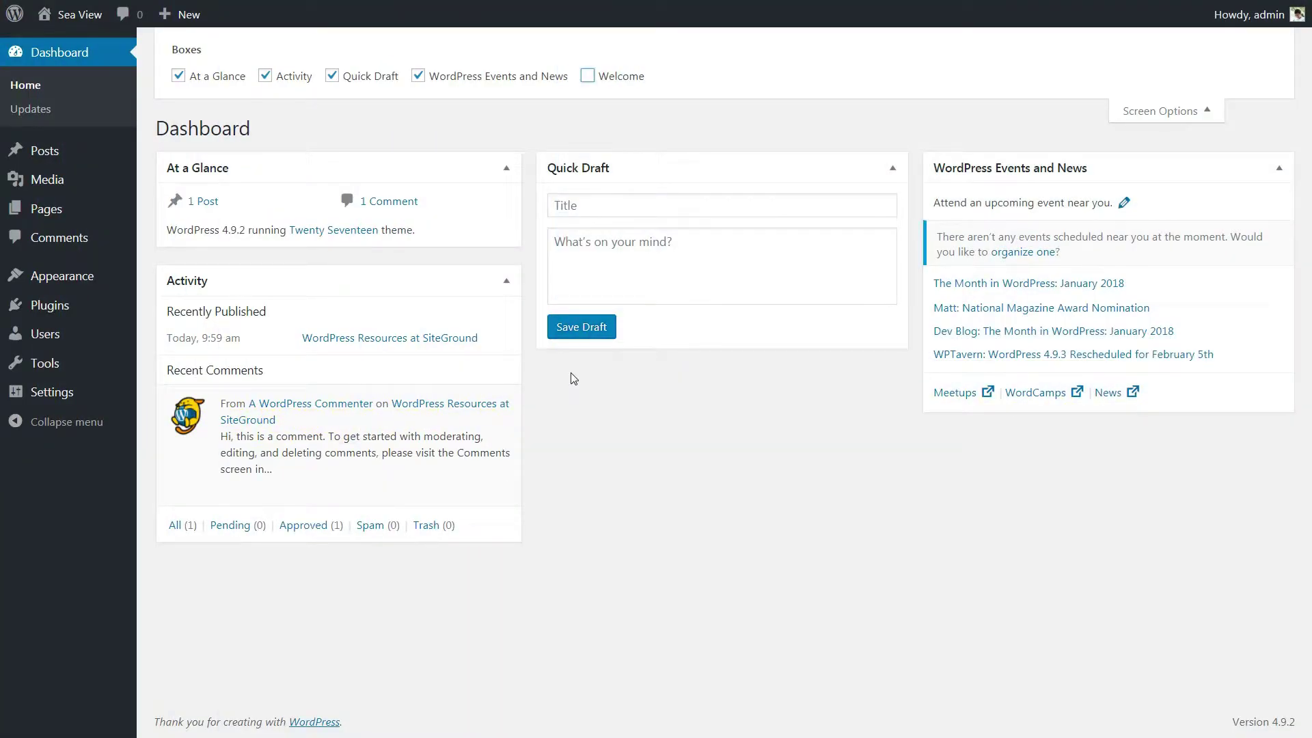
Step: Visit the live Sea View site, scroll to its posts, and return to the dashboard
left_click(70, 45)
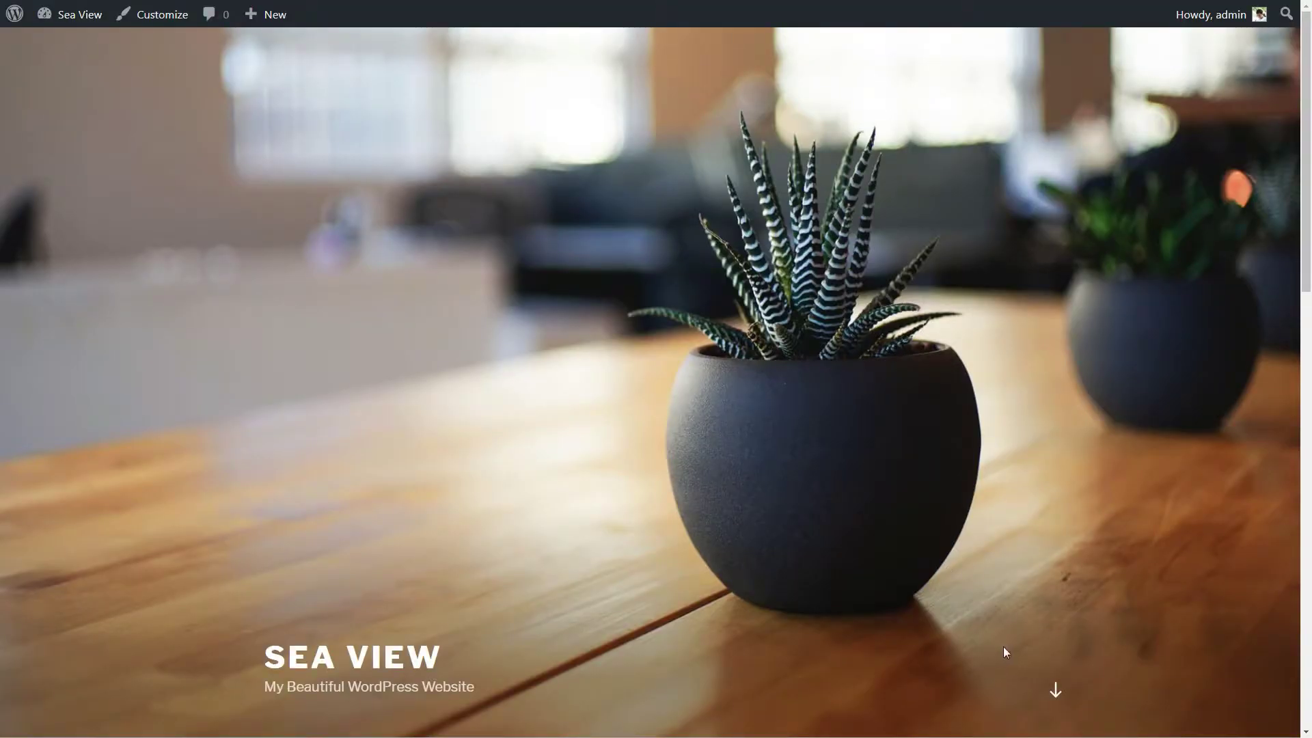
left_click(1056, 690)
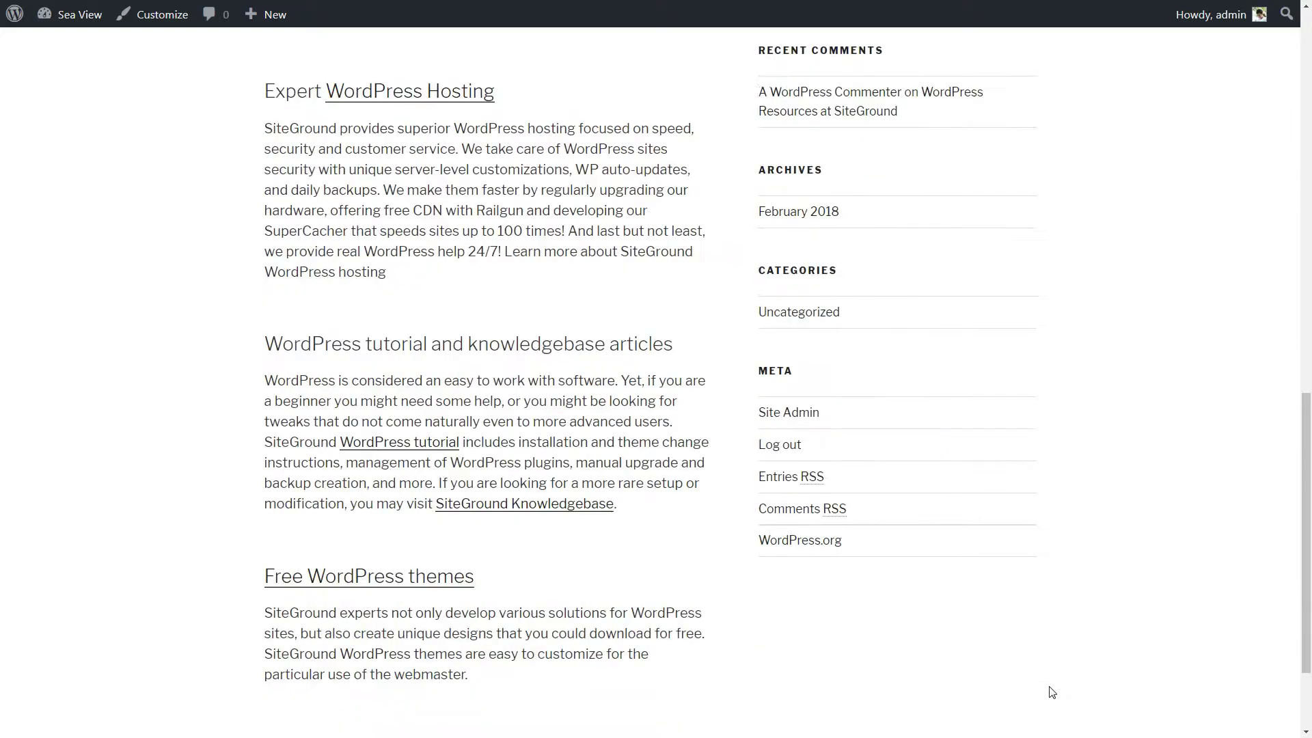
scroll(956, 581, "down", 2)
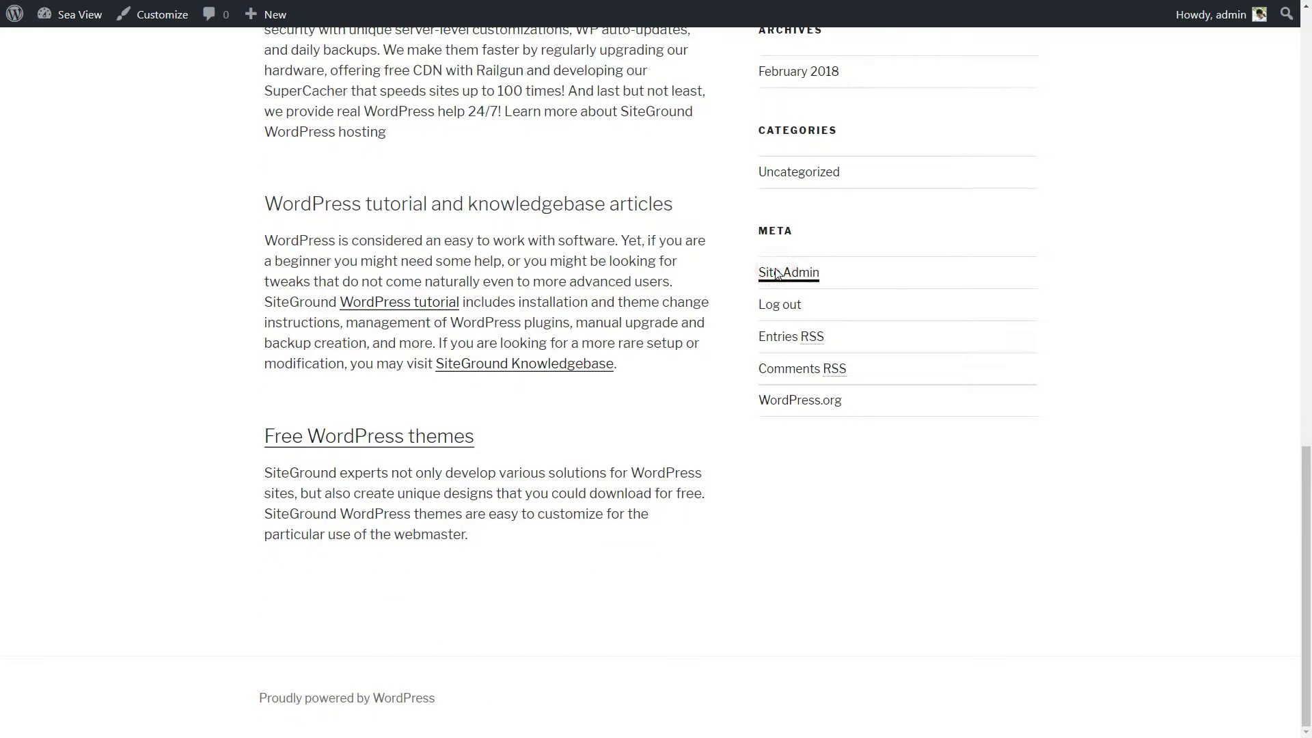
left_click(777, 274)
Step: Find the Hestia theme in the theme directory, install it and activate it
mouse_move(68, 275)
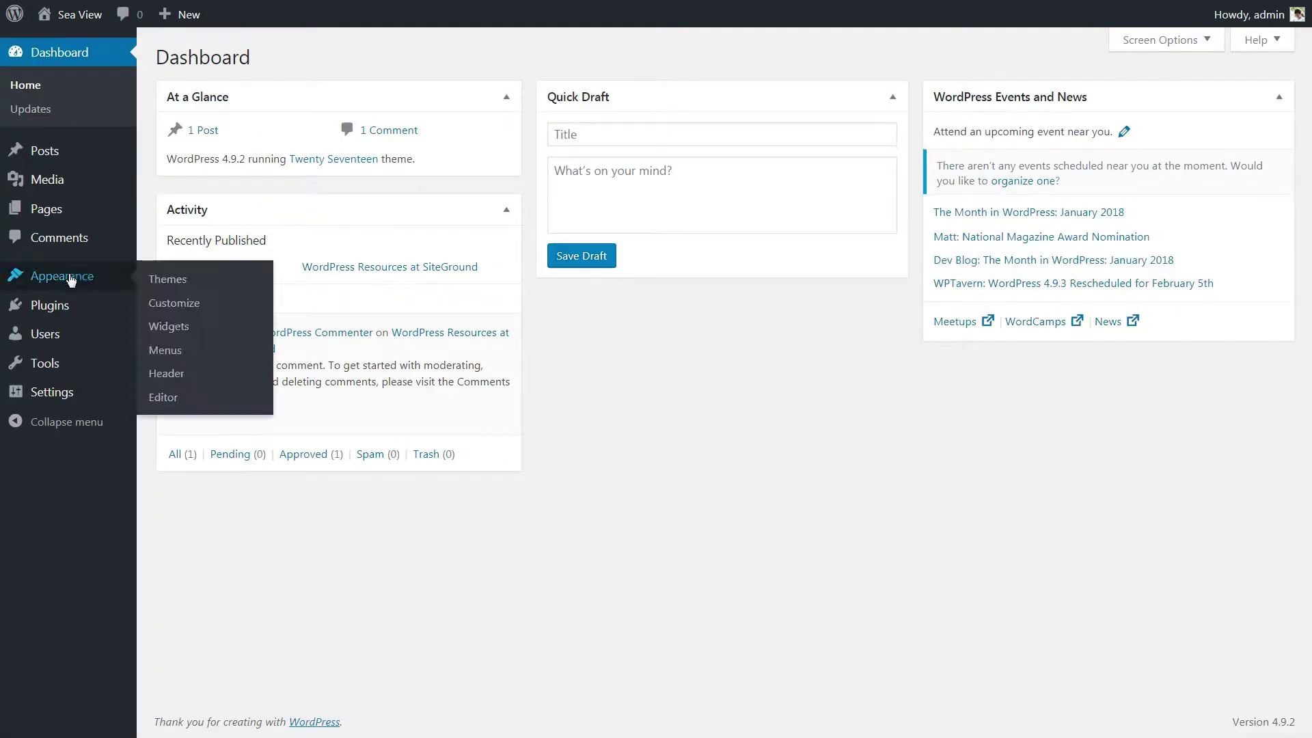
left_click(183, 279)
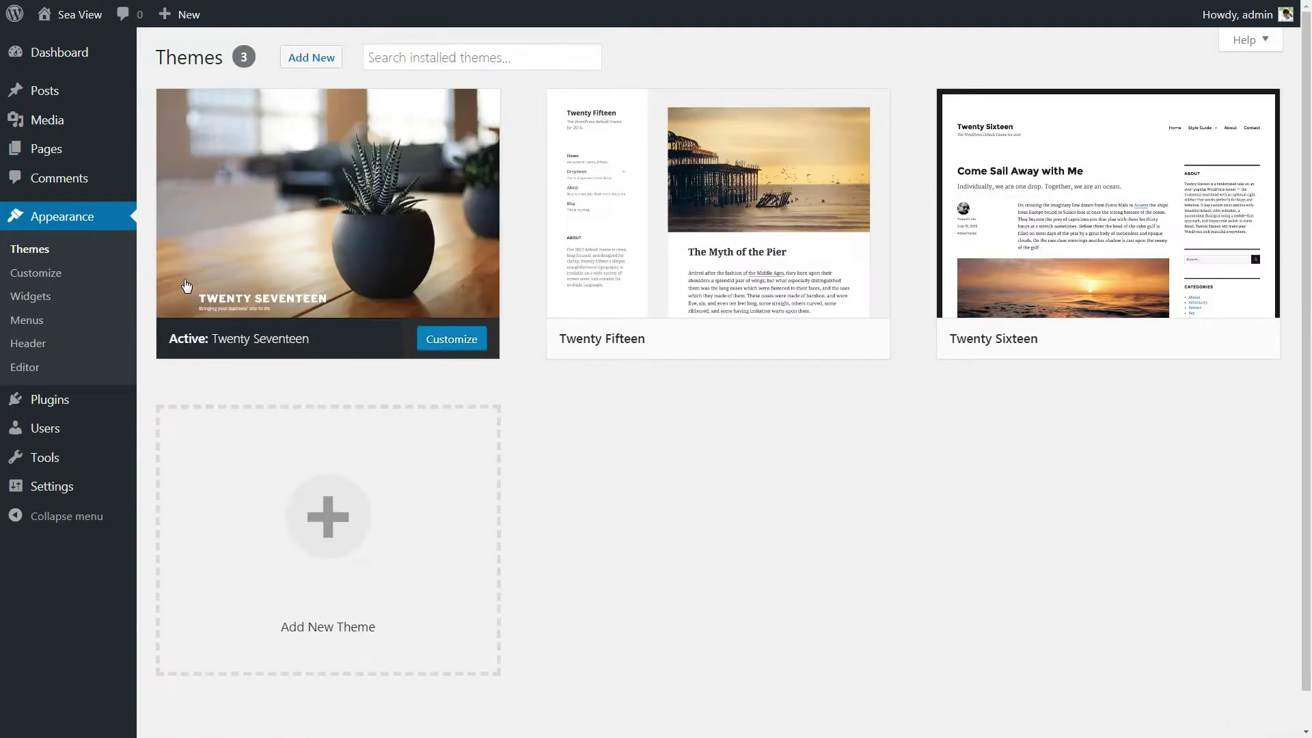
left_click(307, 59)
left_click(1107, 108)
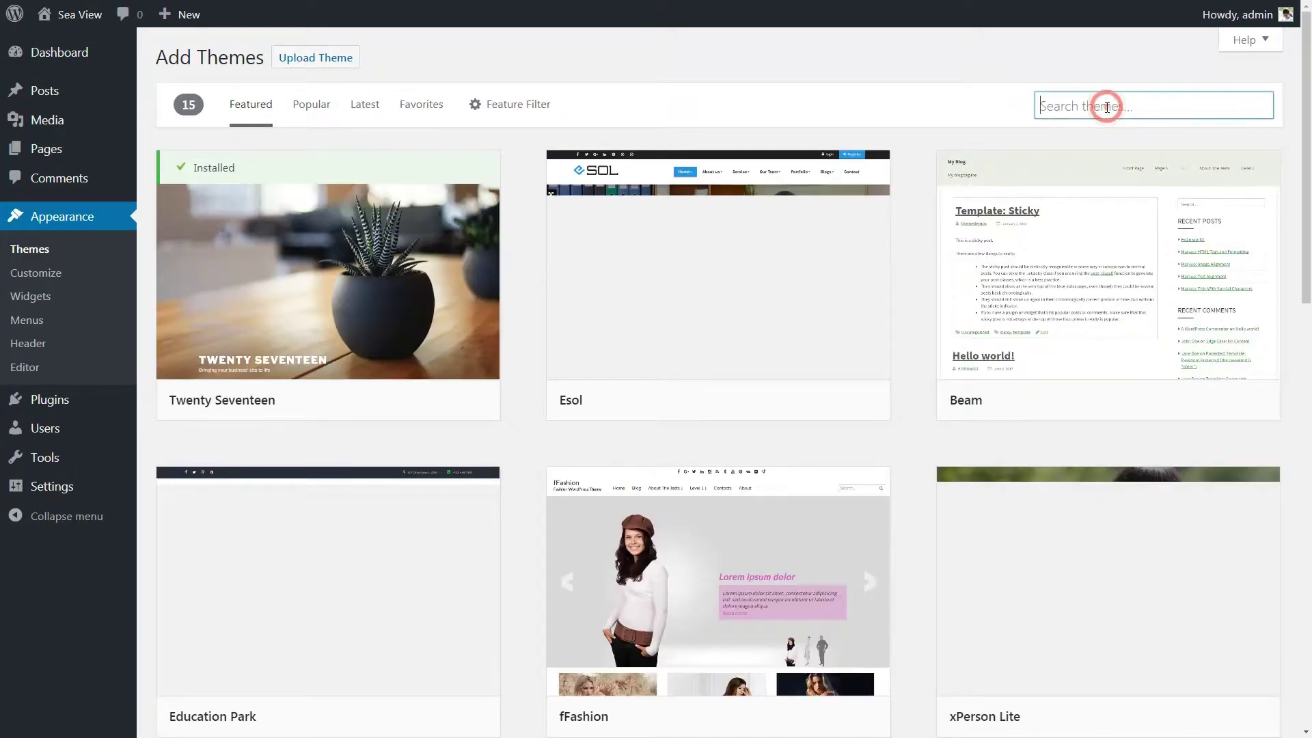
type("hestia")
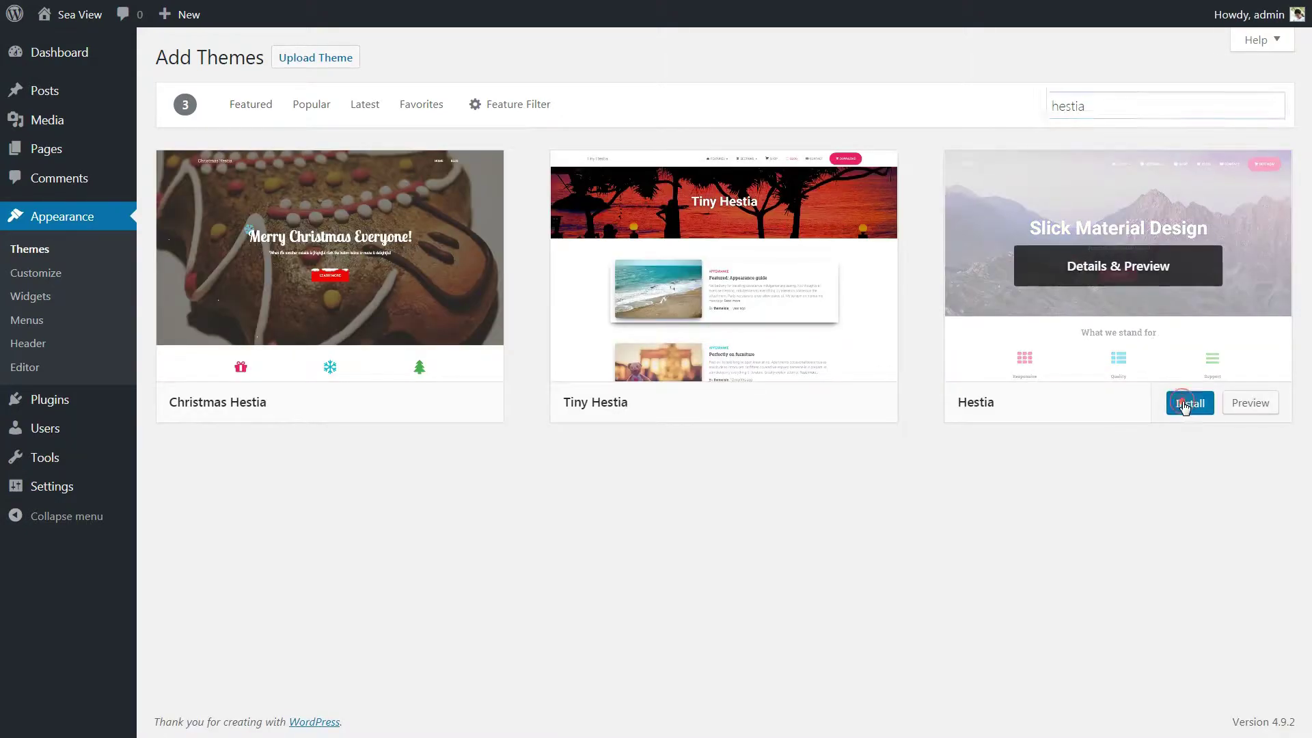
left_click(1186, 405)
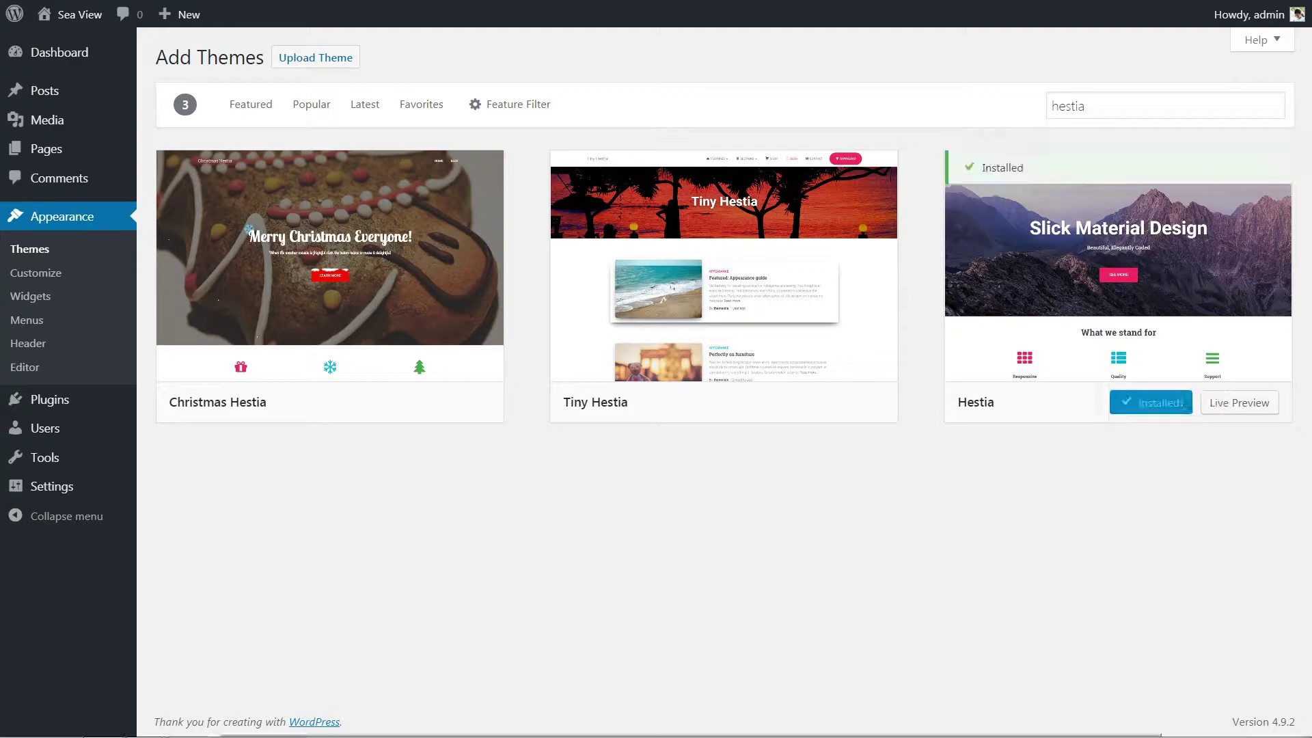
left_click(1160, 404)
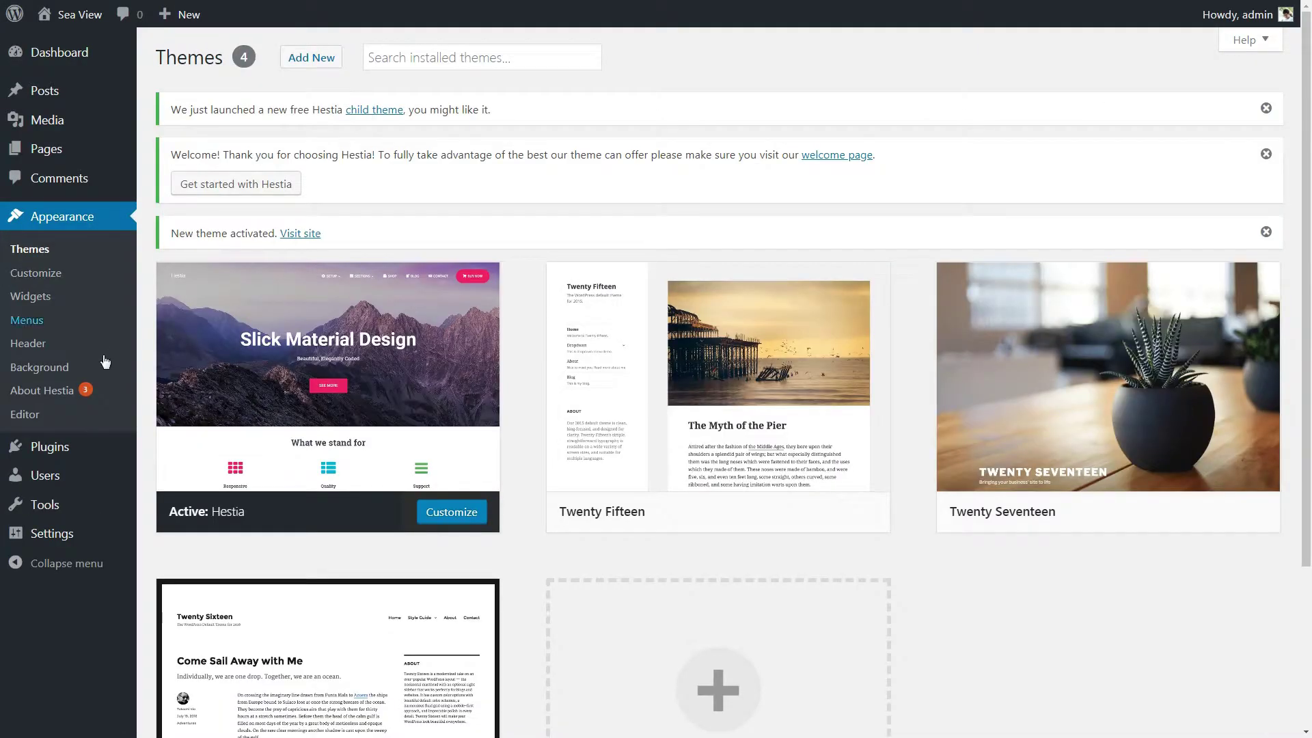
Step: Install and activate ThemeIsle Companion and Pirate Forms from Hestia's recommended actions
left_click(54, 393)
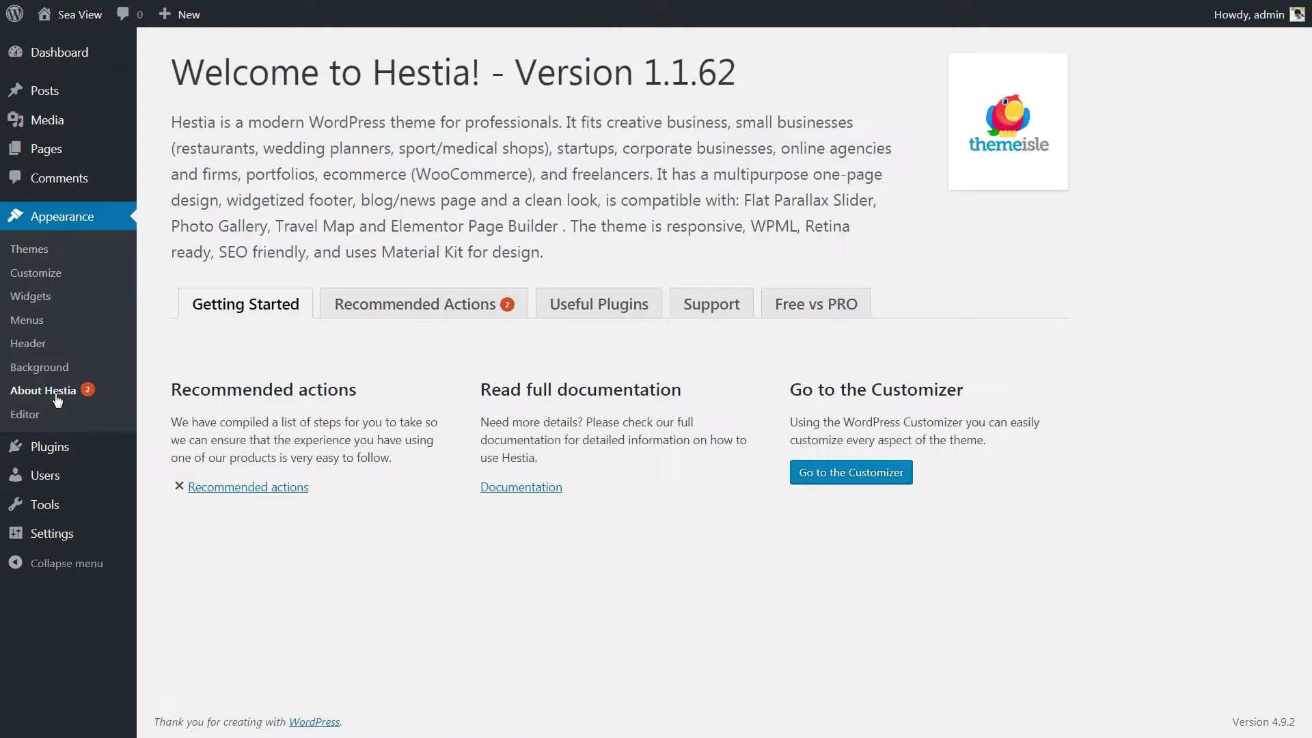
left_click(404, 304)
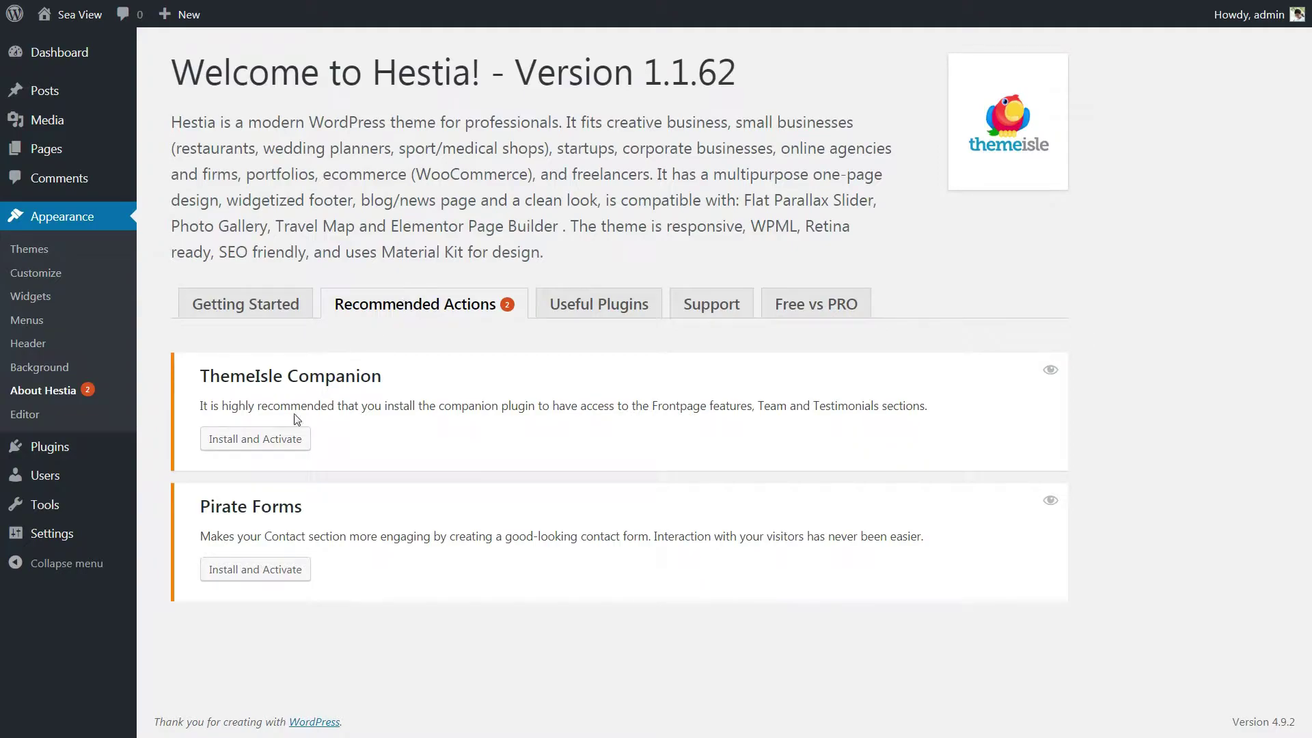
left_click(260, 440)
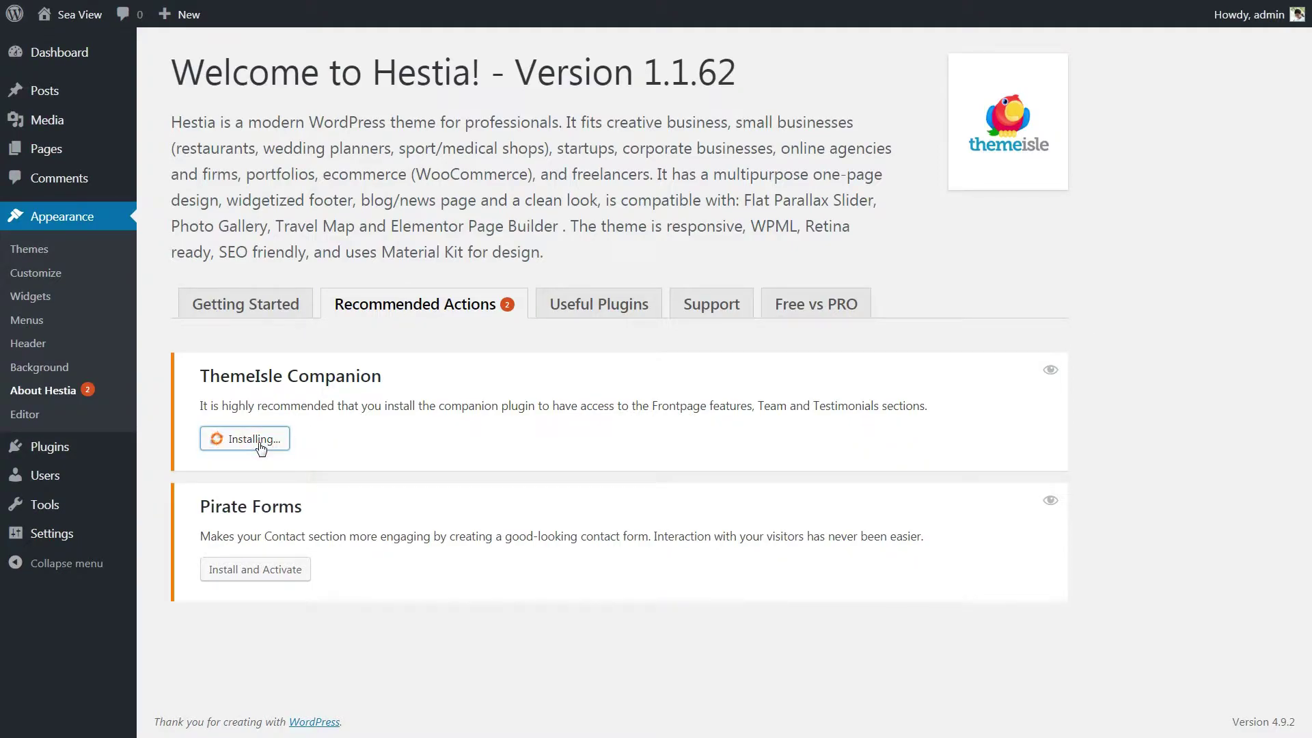
left_click(255, 572)
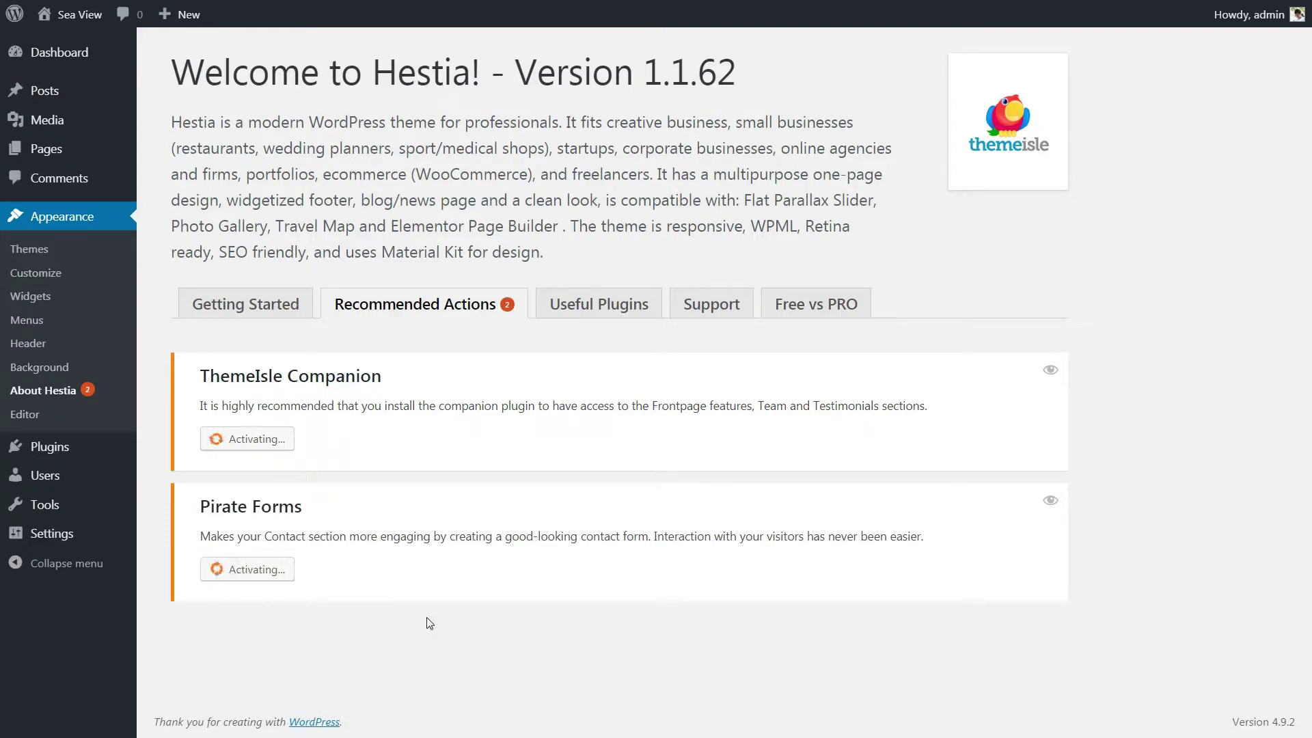
Step: Search the plugin directory for 'elementor' and install and activate Elementor Page Builder
mouse_move(79, 453)
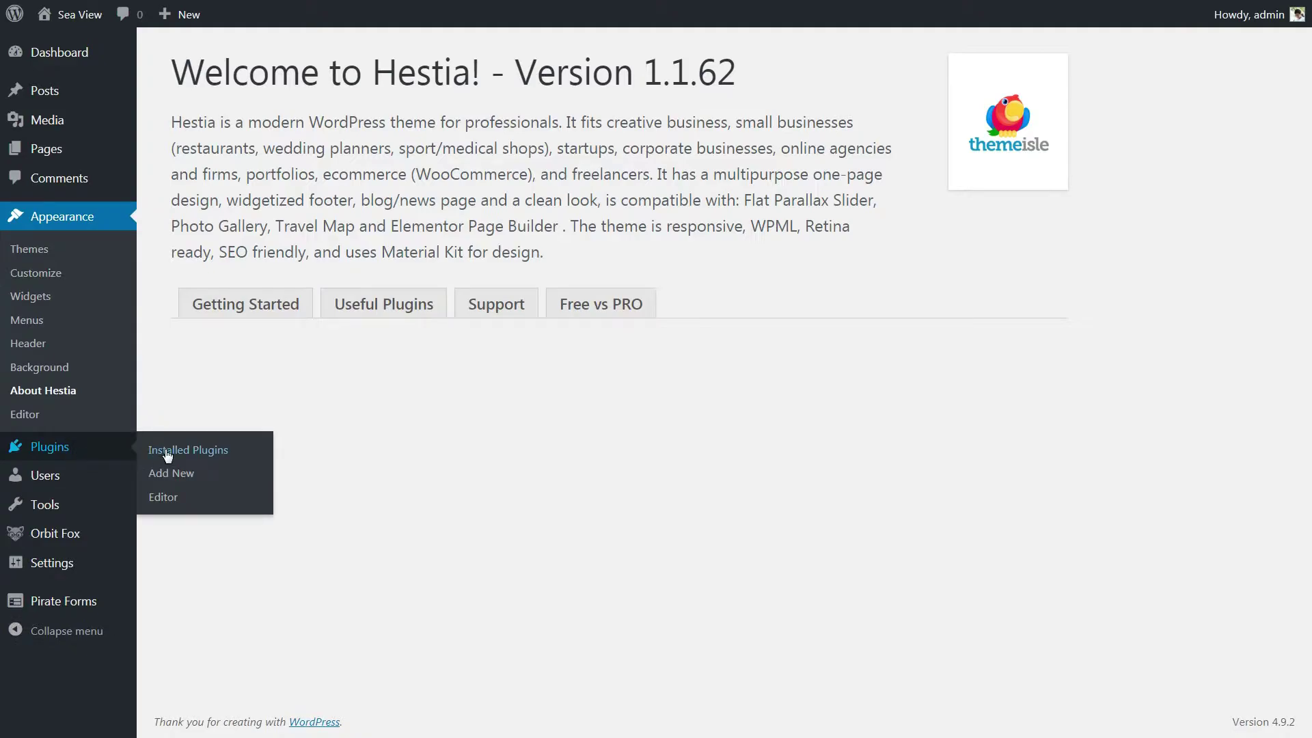
left_click(170, 449)
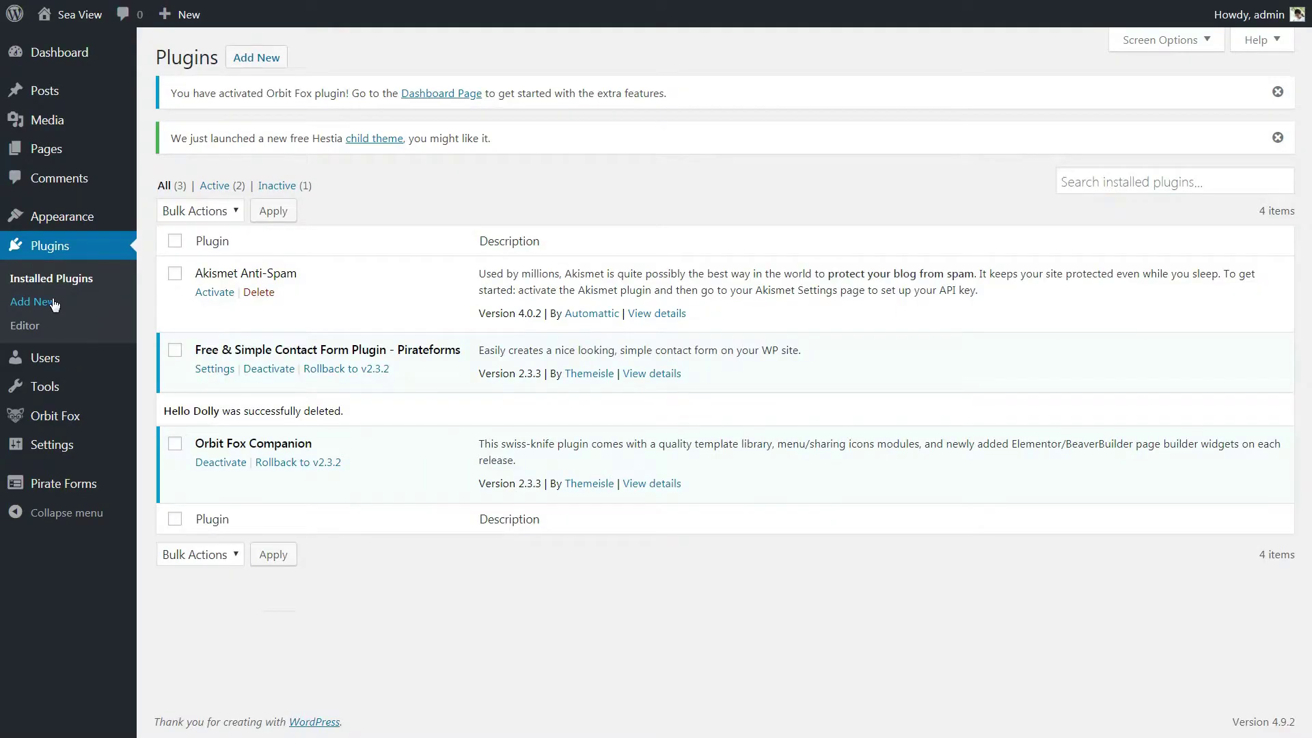
left_click(54, 302)
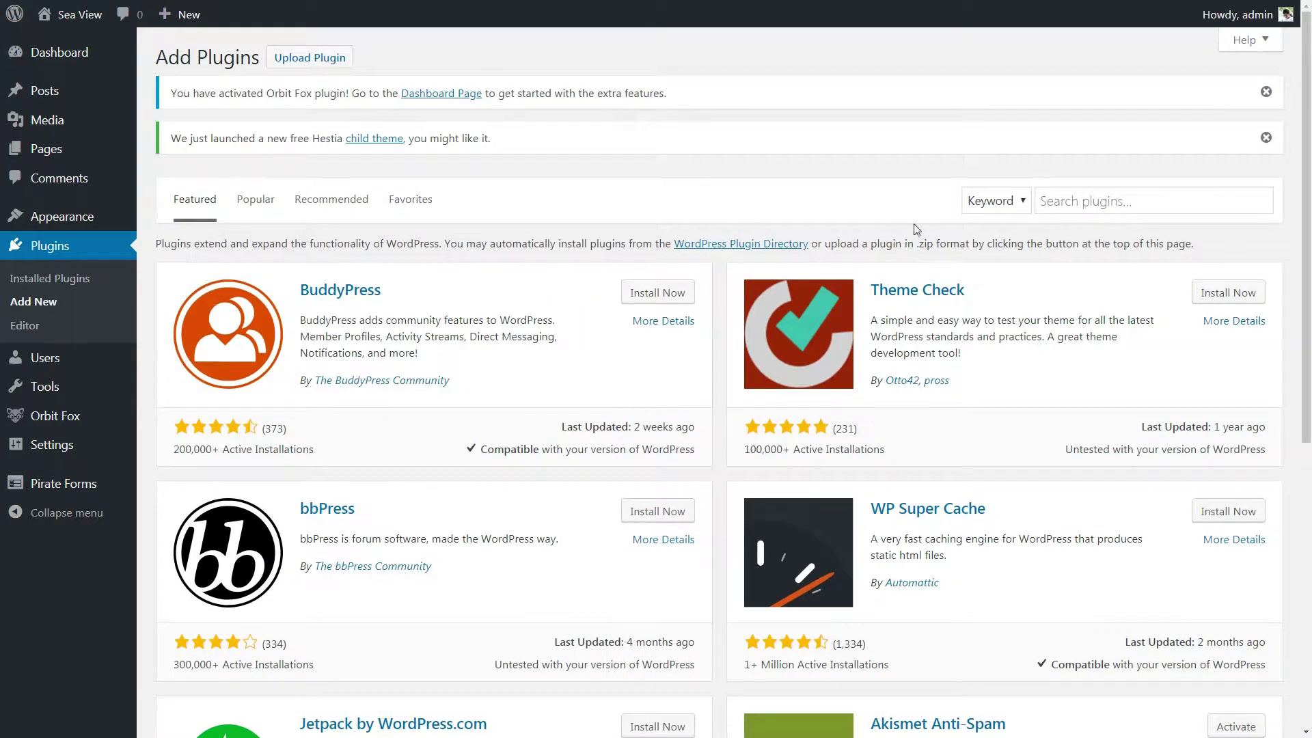
left_click(1101, 204)
type("elementor")
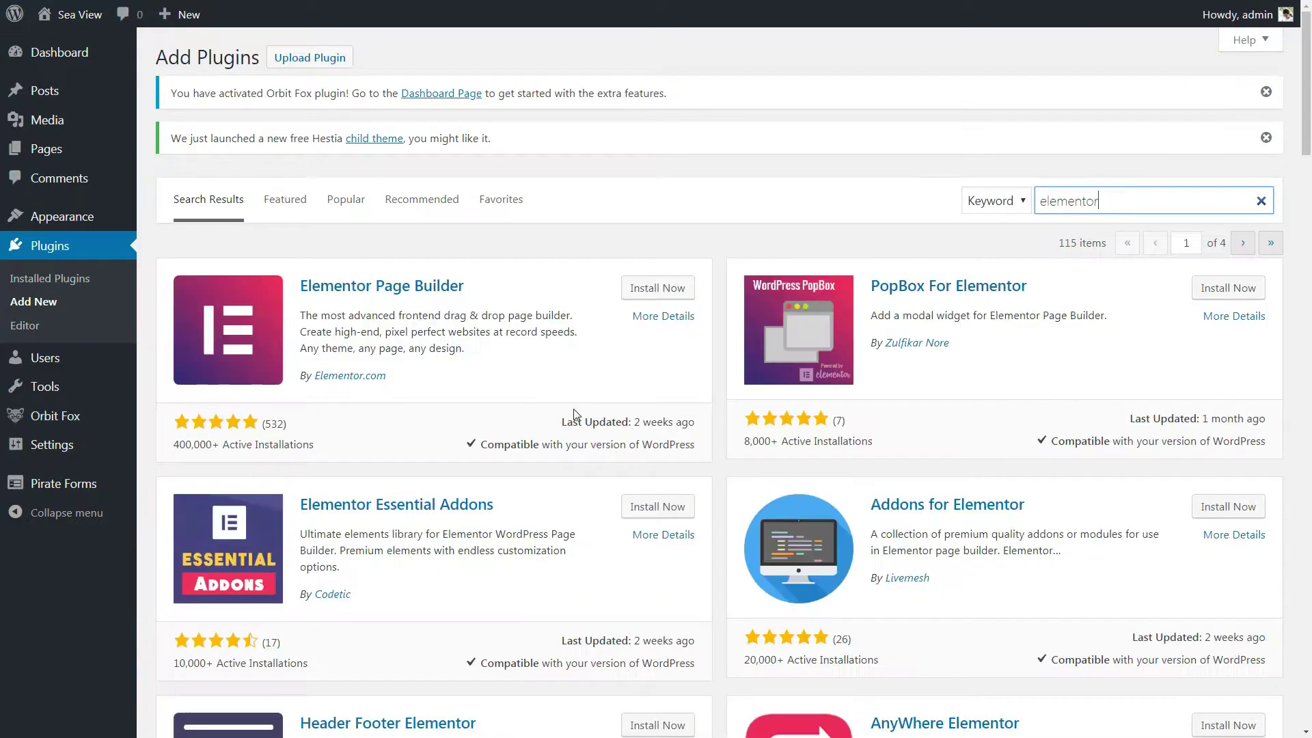
left_click(642, 288)
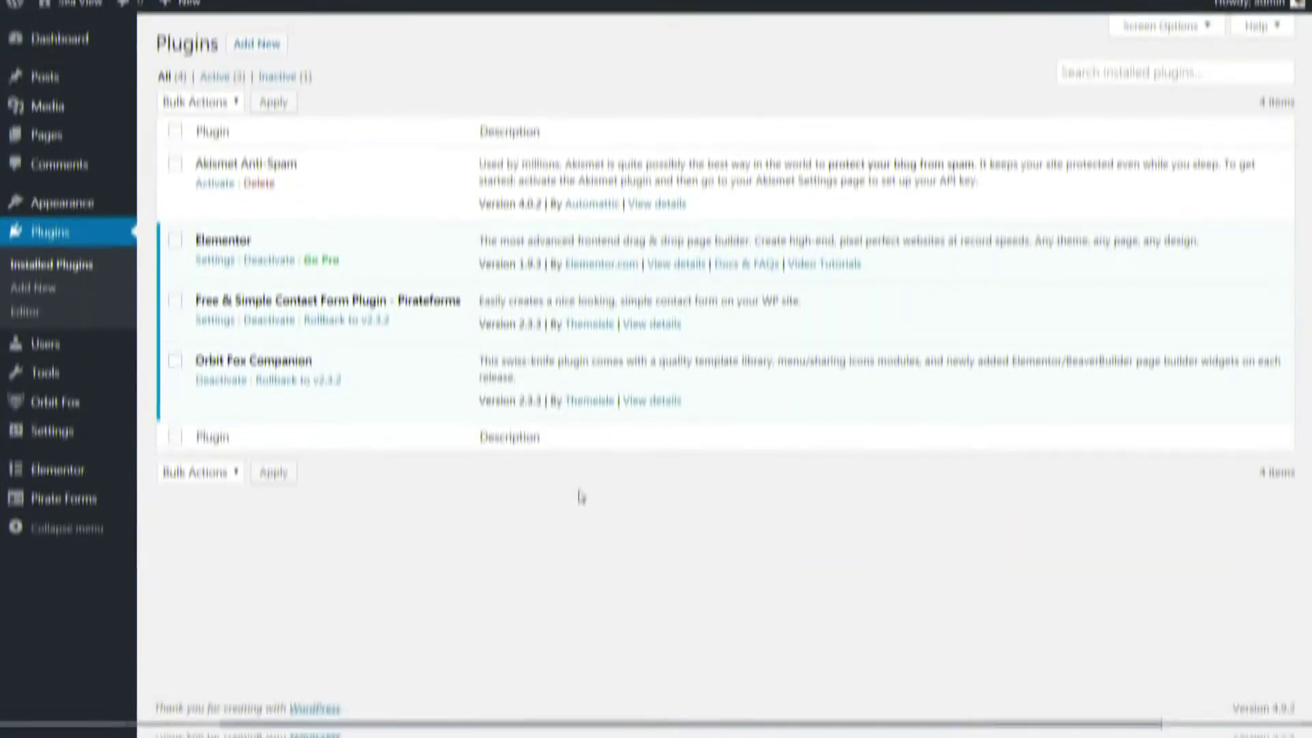
Step: Visit the live Sea View site from the site-name menu
mouse_move(116, 63)
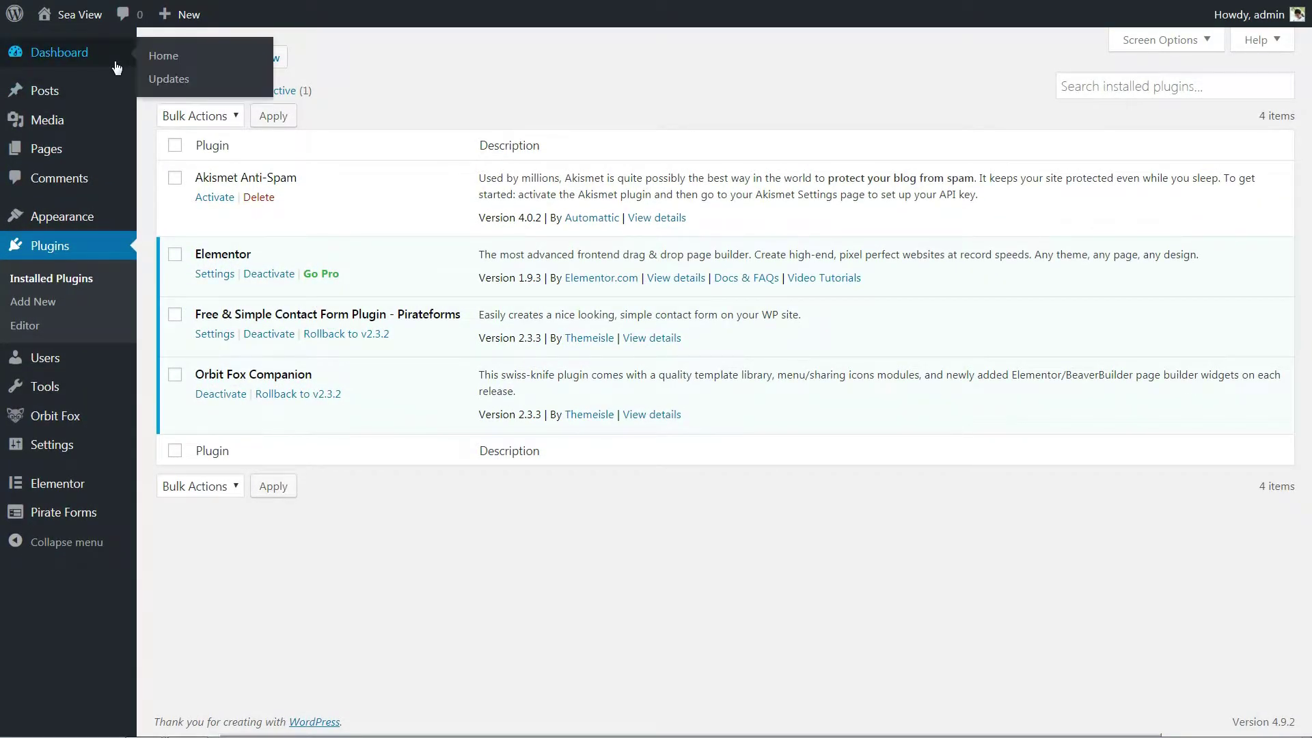
mouse_move(78, 15)
left_click(64, 42)
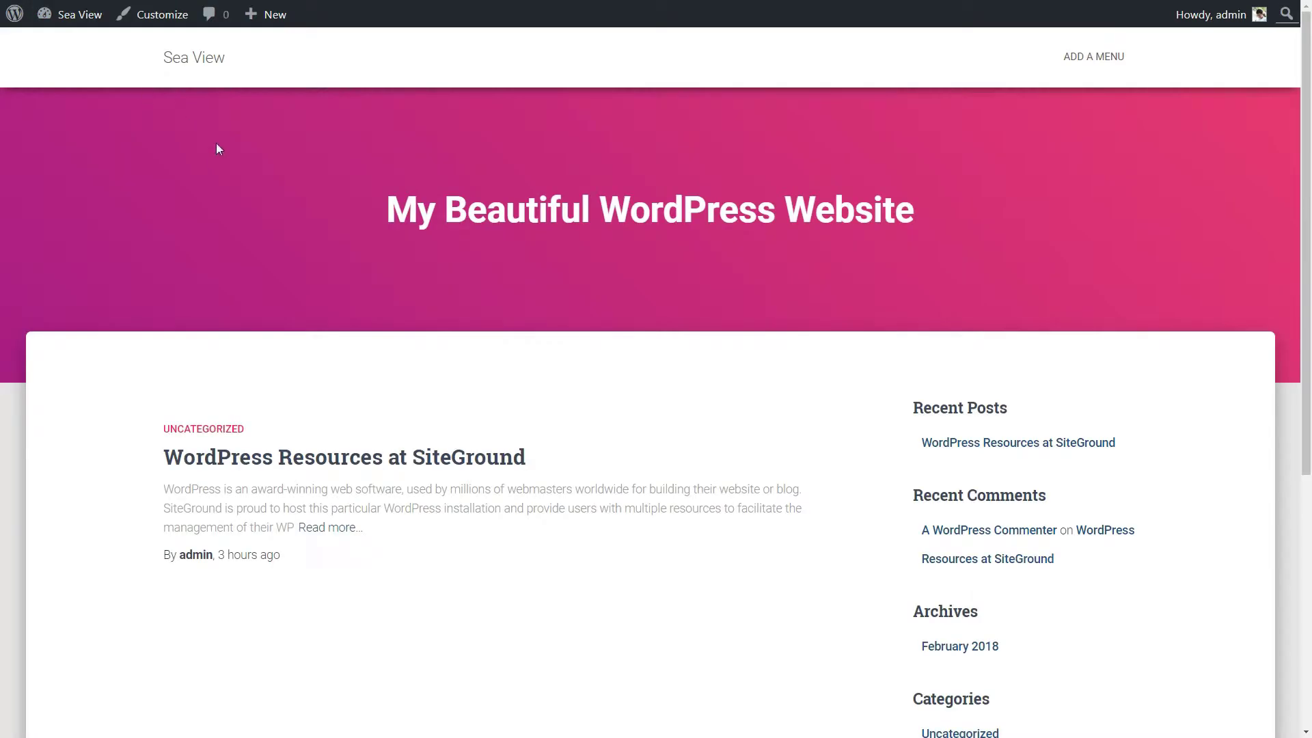
Step: Return to the dashboard and open Appearance > Customize, previewing Hestia's front page
scroll(445, 346, "down", 5)
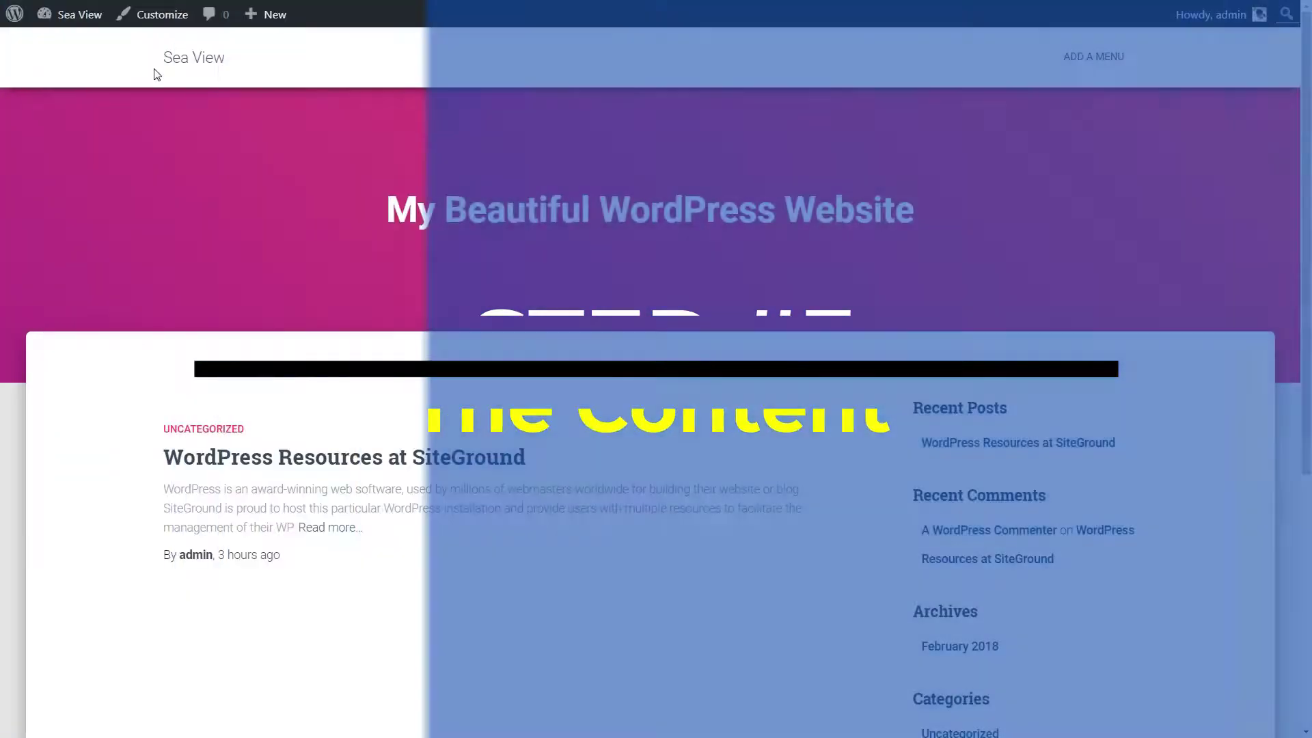
mouse_move(88, 17)
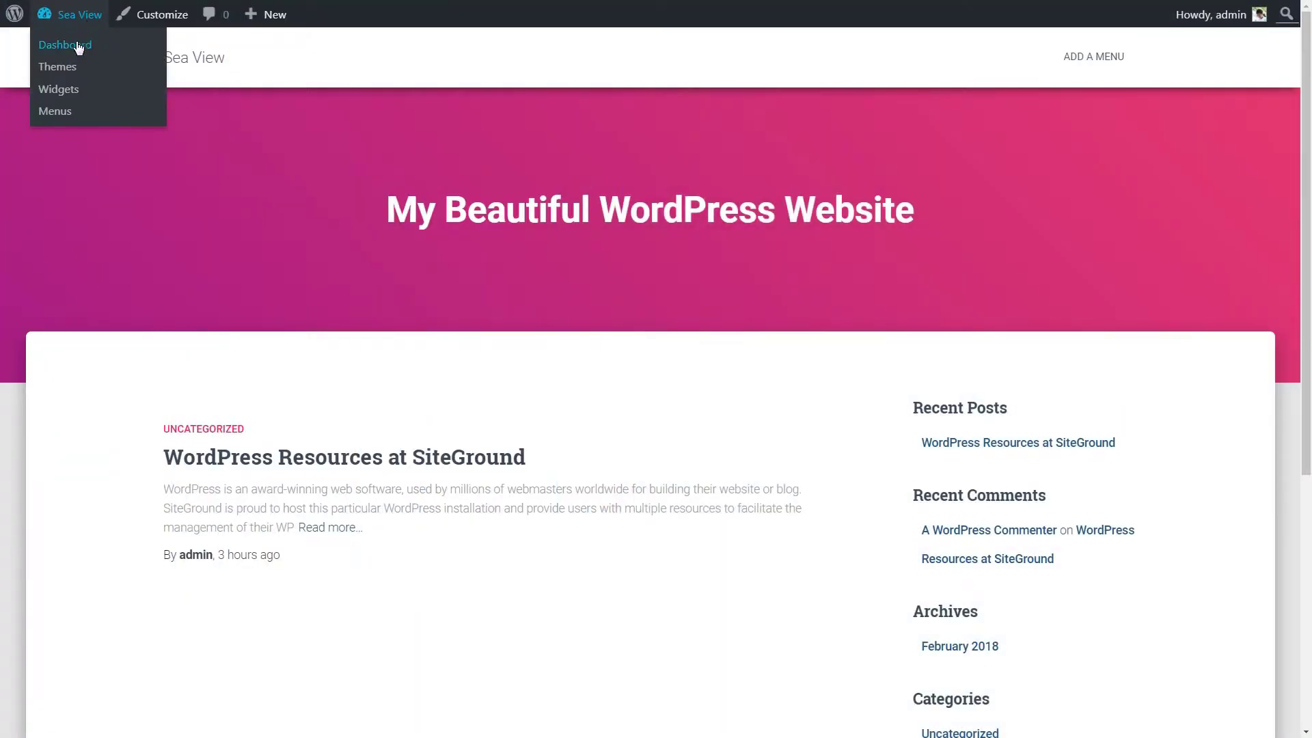
left_click(75, 45)
mouse_move(110, 280)
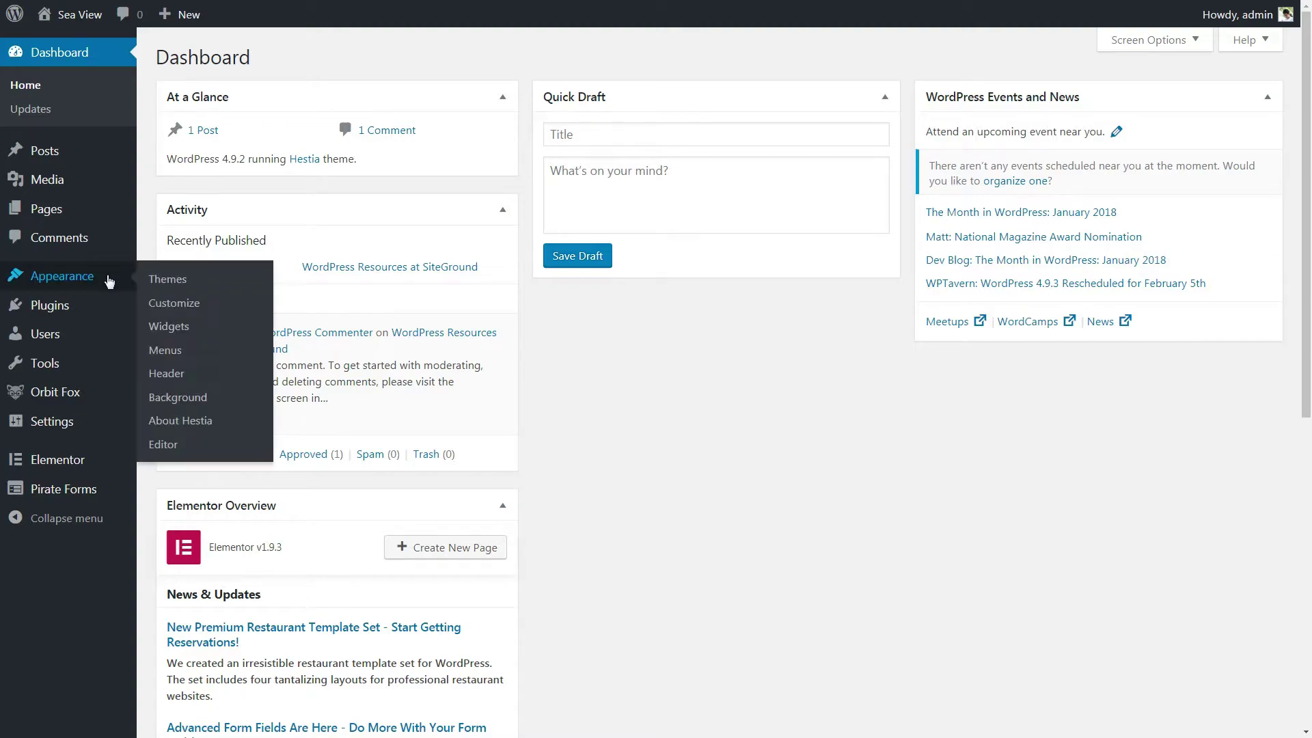
left_click(179, 304)
scroll(478, 410, "down", 5)
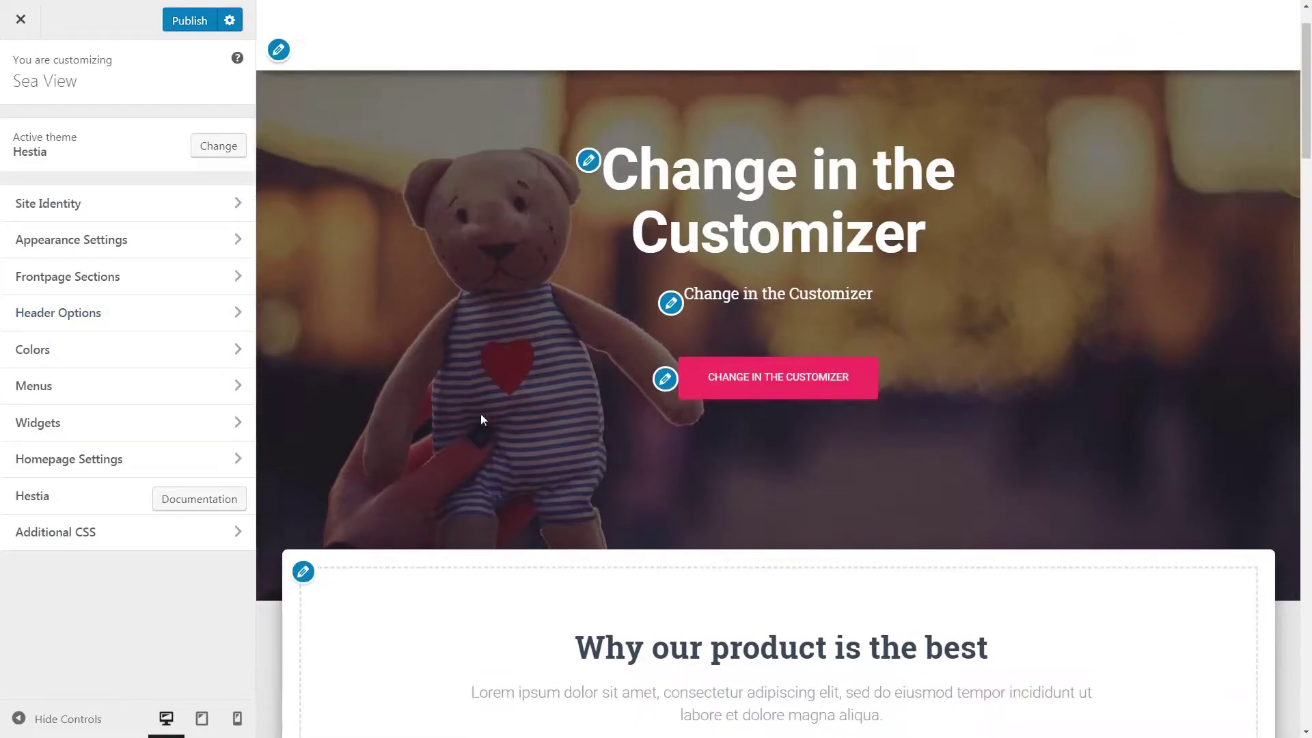
scroll(478, 418, "down", 10)
scroll(477, 418, "up", 15)
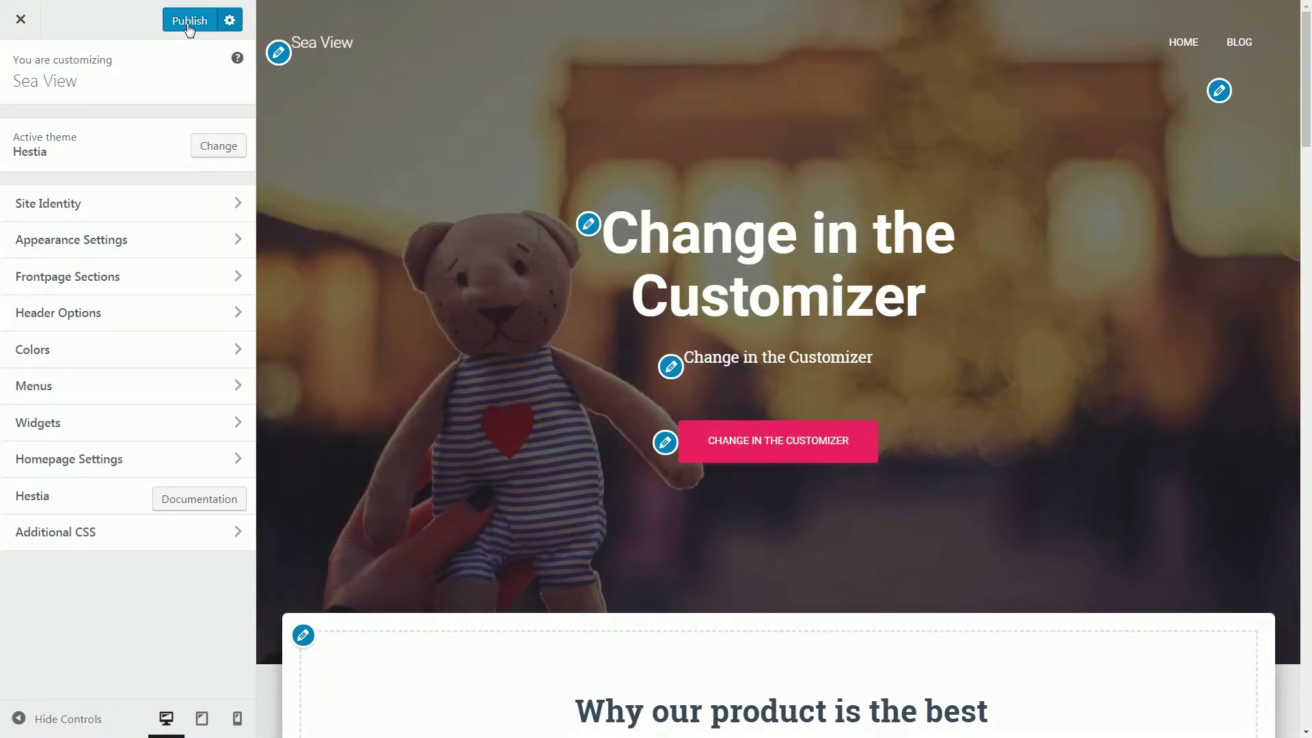
Step: Upload sea-view.png as the Site Identity logo, crop it to the full image, and publish
left_click(230, 205)
left_click(55, 197)
left_click(170, 96)
left_click(548, 392)
left_click(864, 270)
left_click(799, 570)
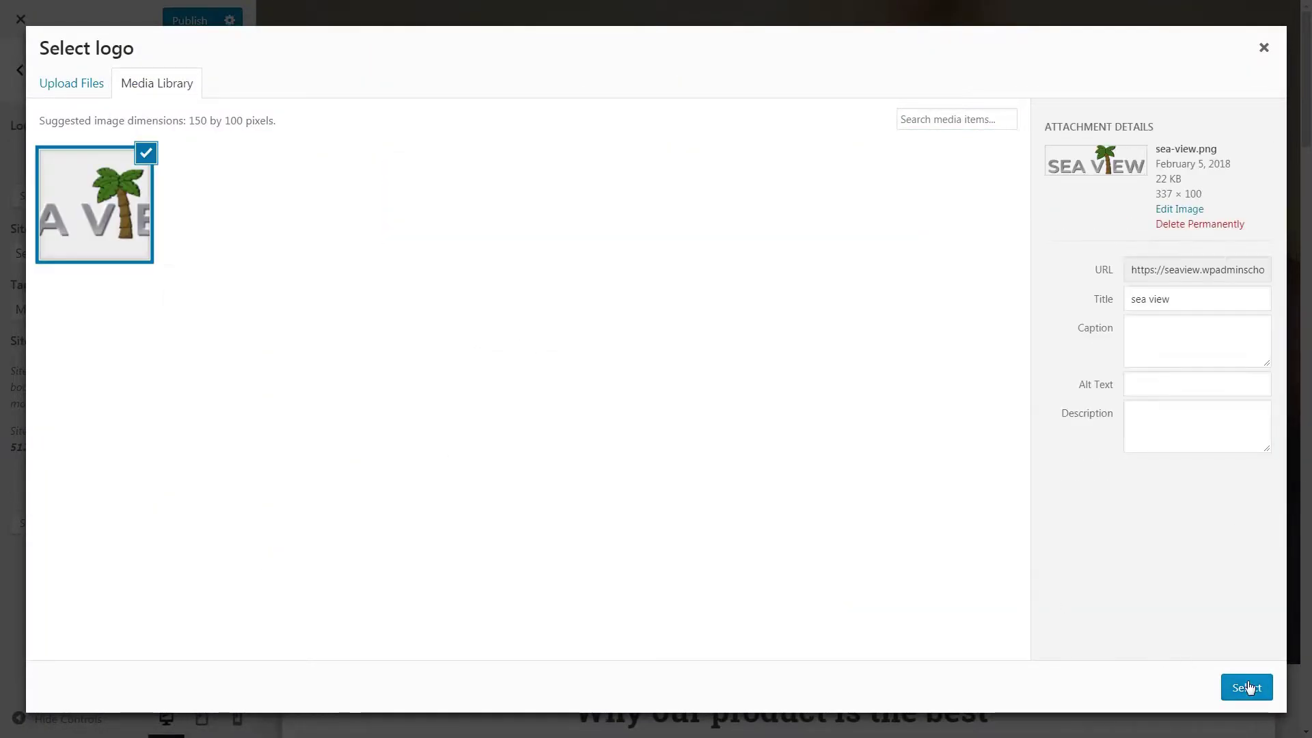
left_click(1248, 687)
left_click_drag(600, 113, 513, 114)
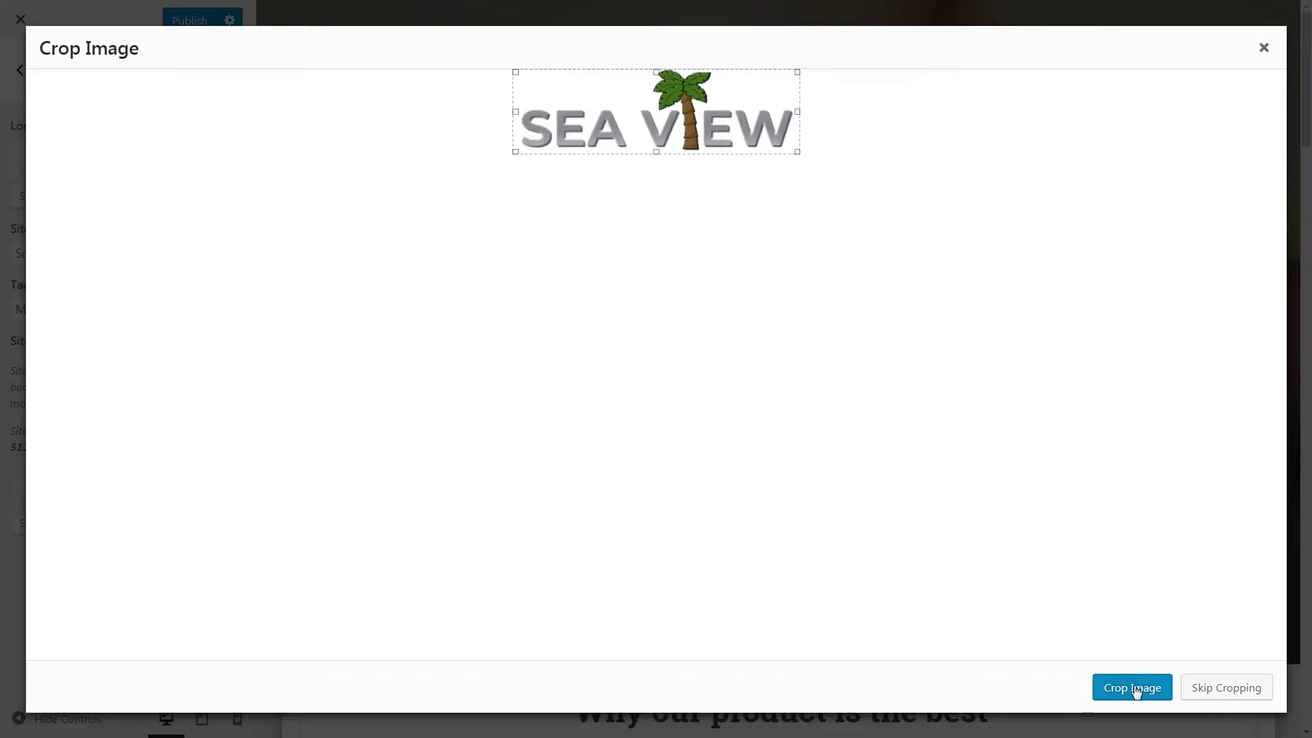
left_click(1136, 691)
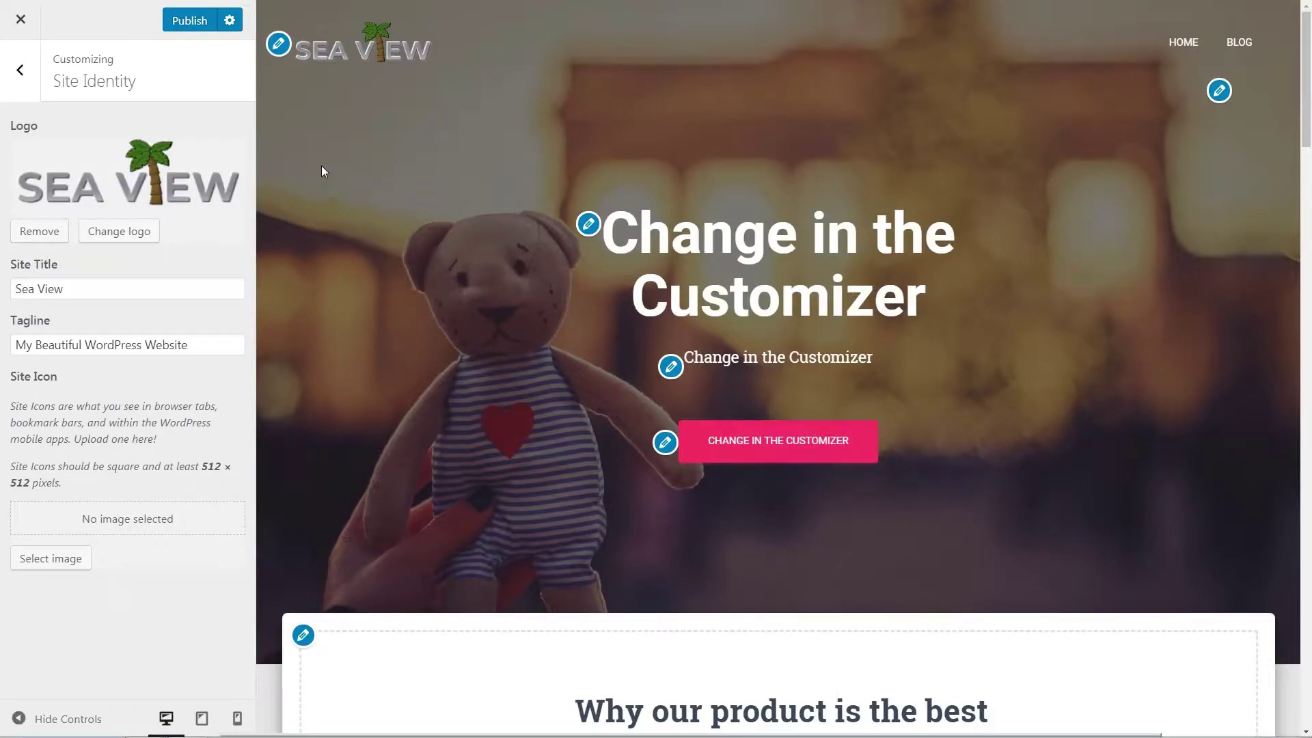
left_click(198, 25)
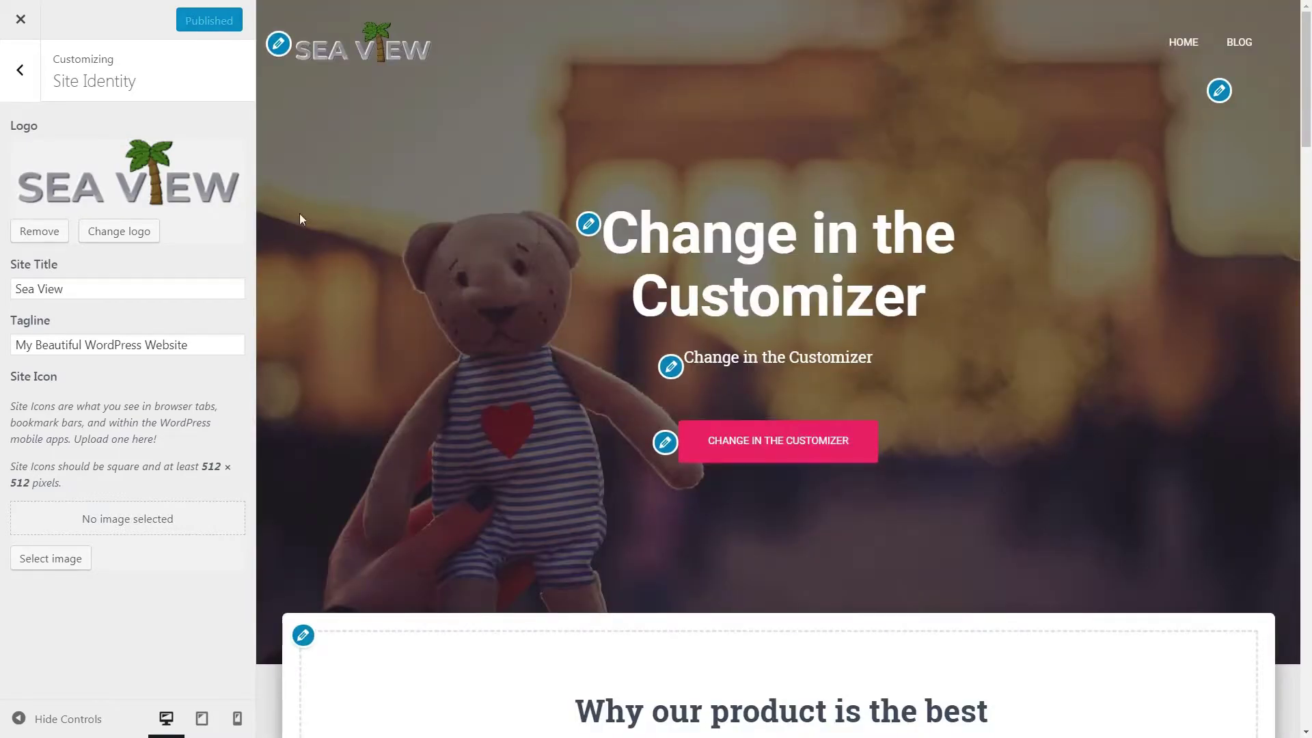
Step: Replace the Big Title hero background with the sea2 photo
left_click(588, 224)
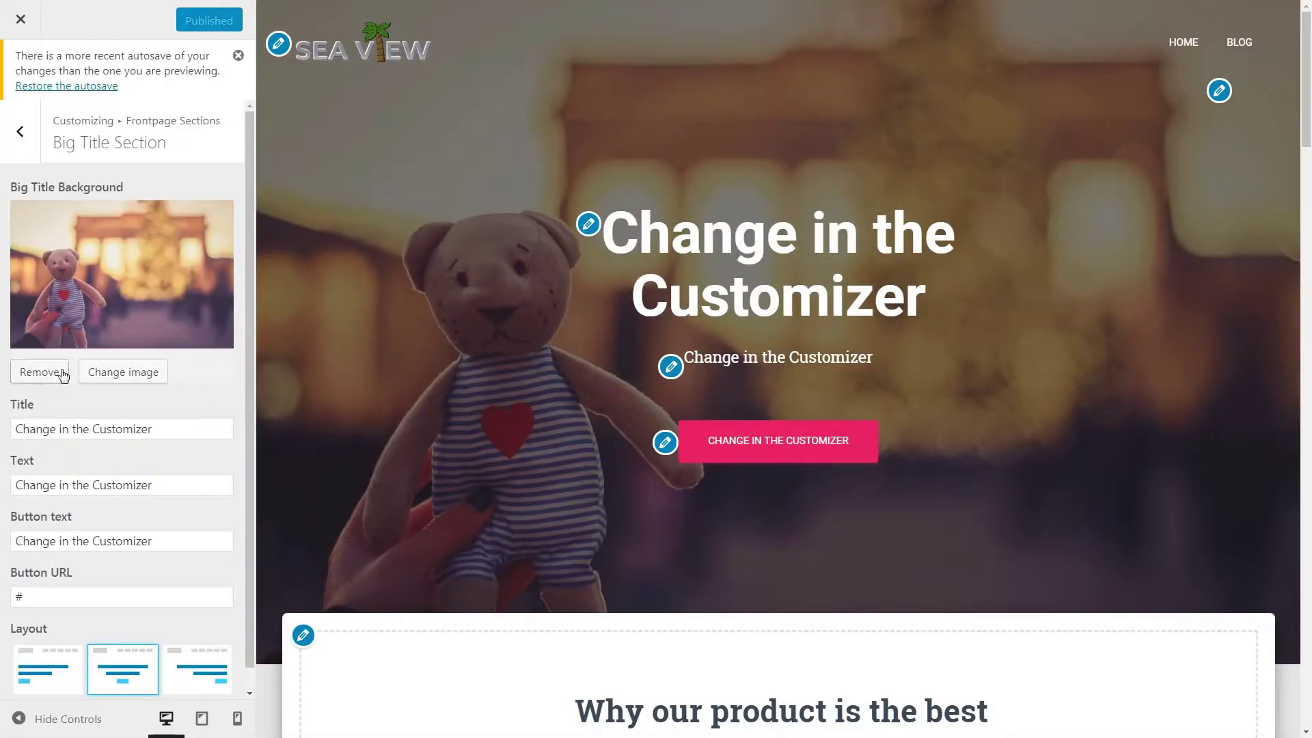
left_click(43, 373)
left_click(121, 195)
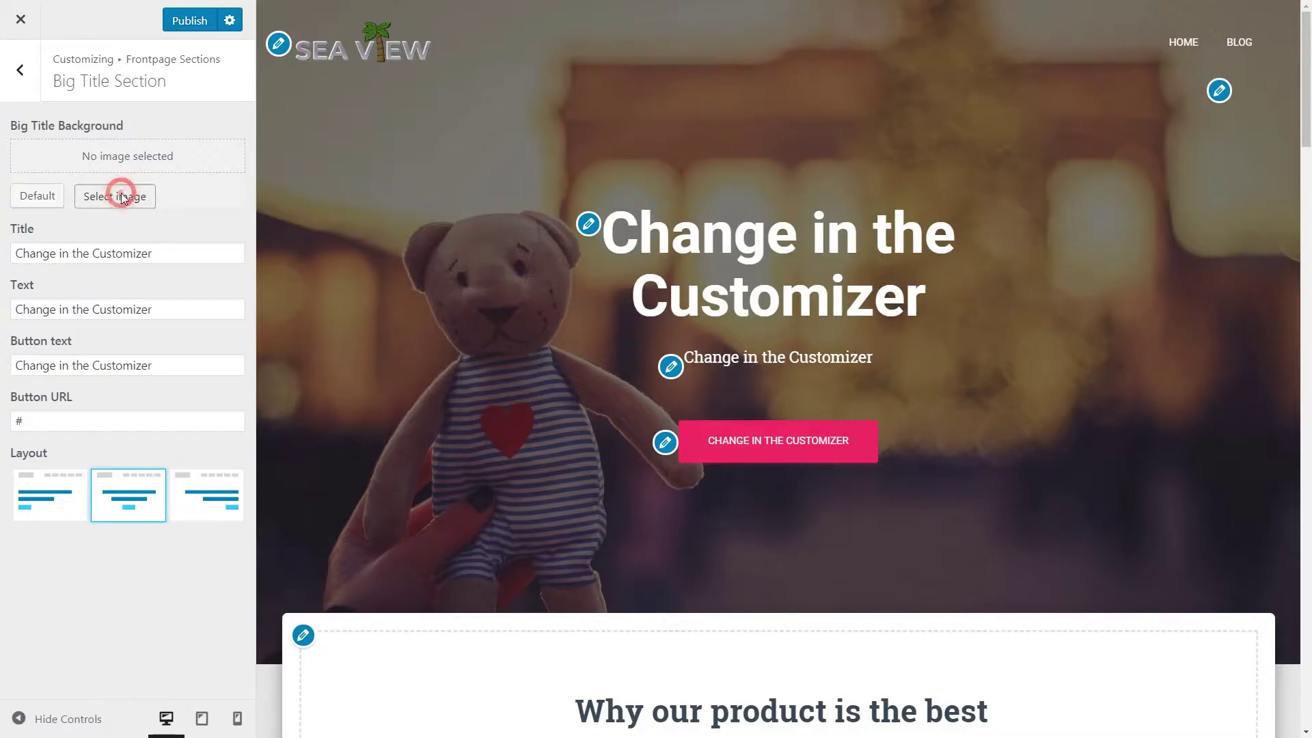
left_click(1193, 686)
Step: Enter hero title 'My Beautiful WordPress Website Powered By Hestia' and text 'click the button to watch the video'
left_click_drag(161, 351, 4, 350)
type("My Beautiful WordPress Website Powered By Hestia")
left_click_drag(191, 415, 48, 421)
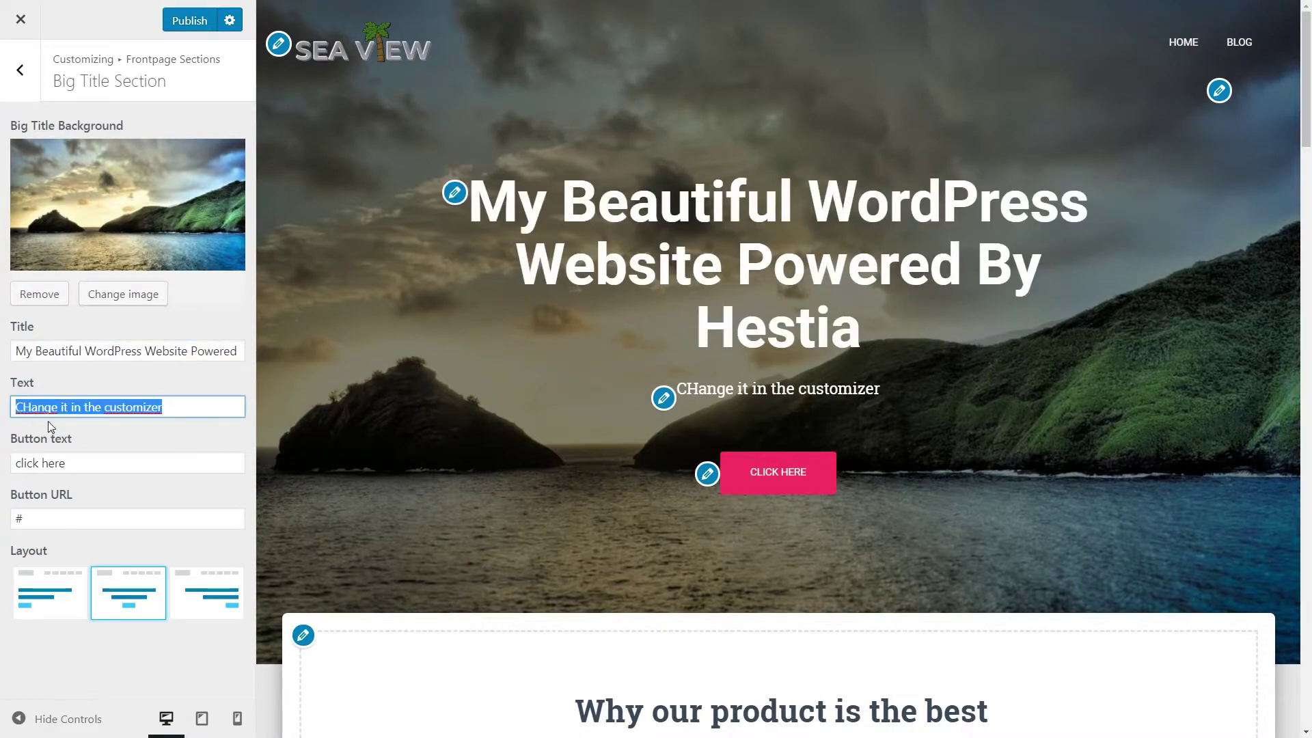
key("BackSpace")
type("click the button to watch the video")
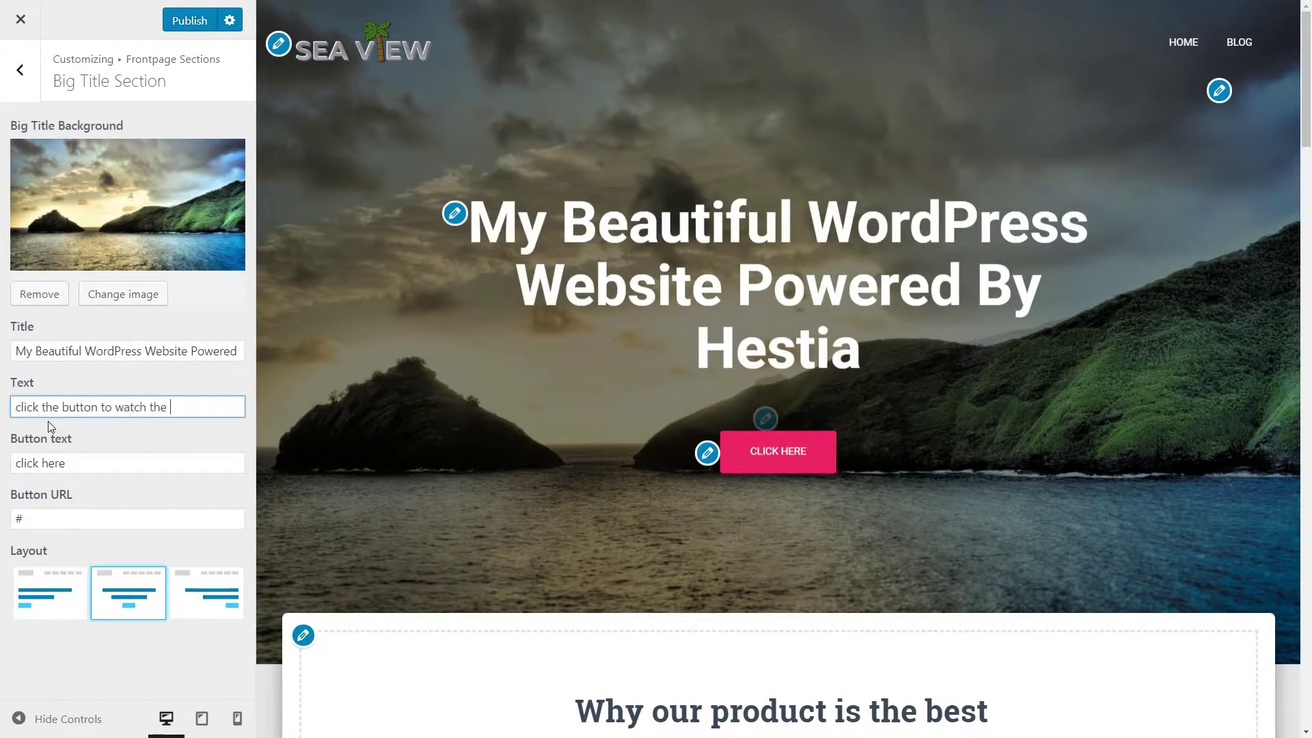
Step: Insert <br><h2> before 'Powered By Hestia' and change the title to 'My Beautiful Sea View'
left_click(193, 351)
type("<br>")
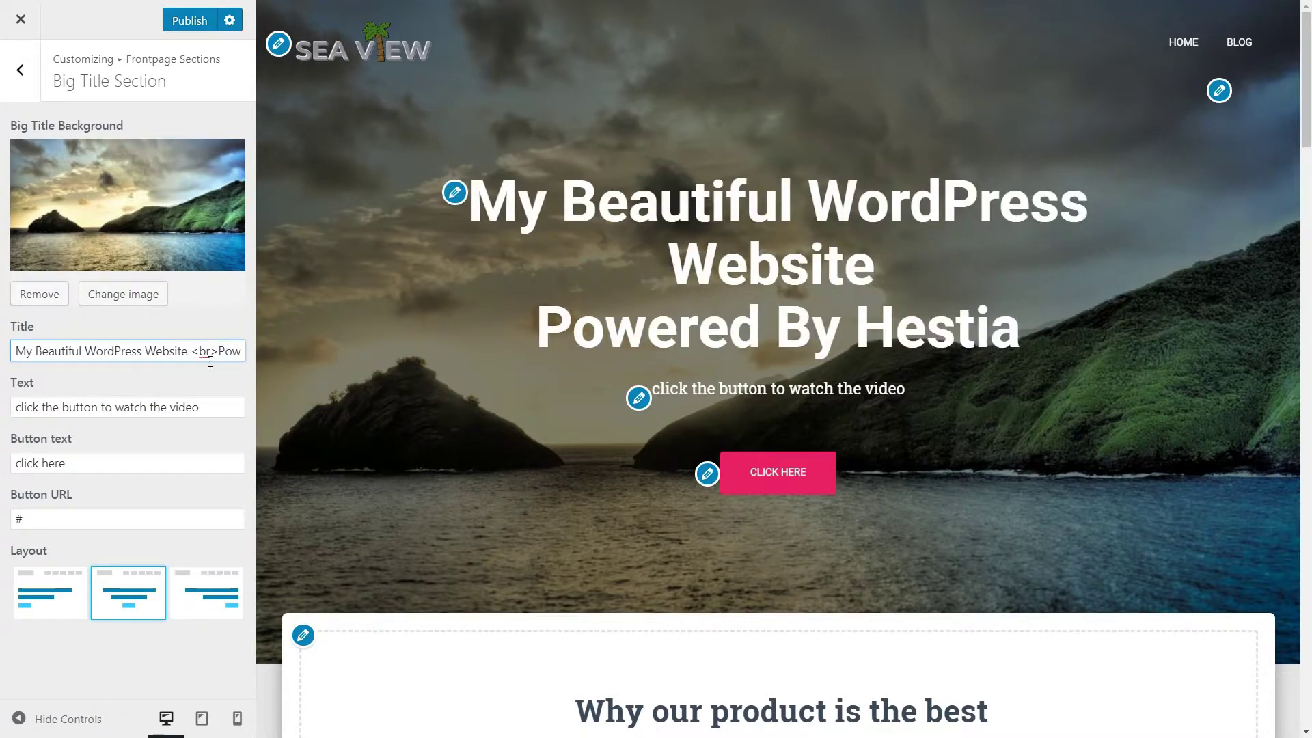
type(" <h2>")
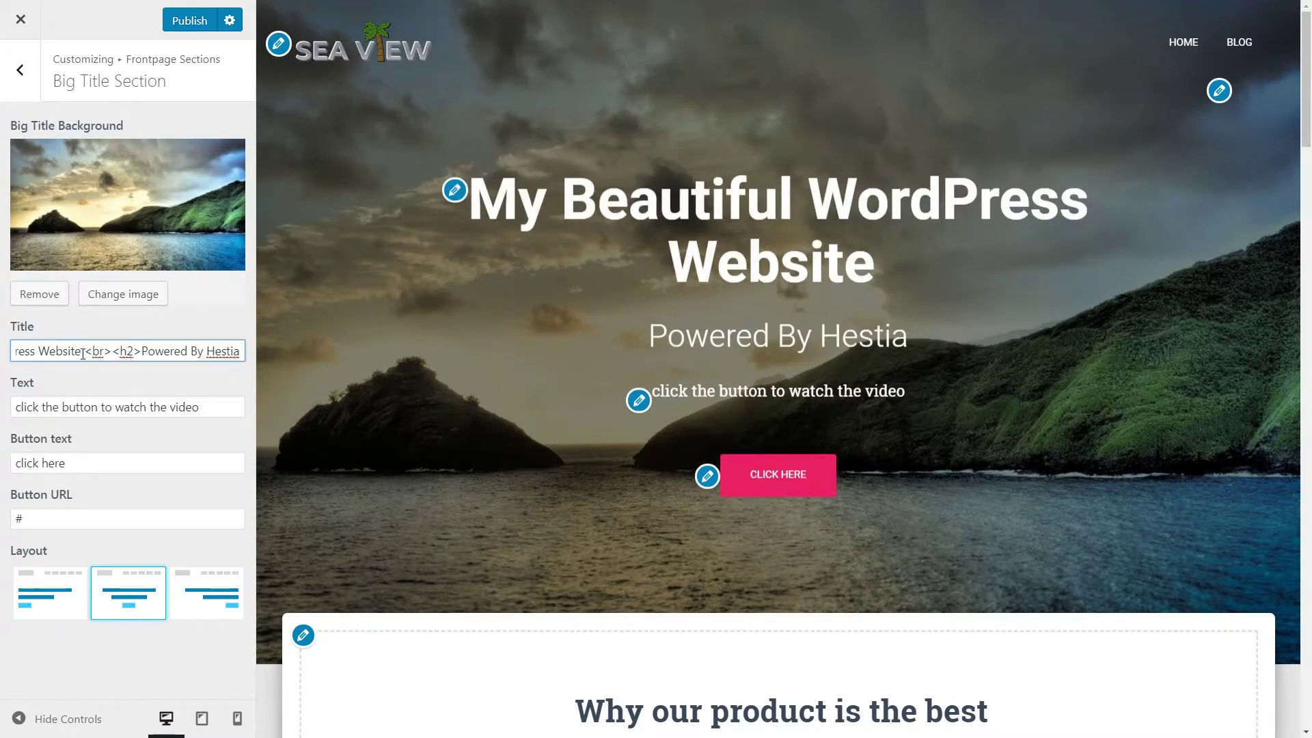
key("ctrl+shift+Left")
key("ctrl+shift+Left")
key("BackSpace")
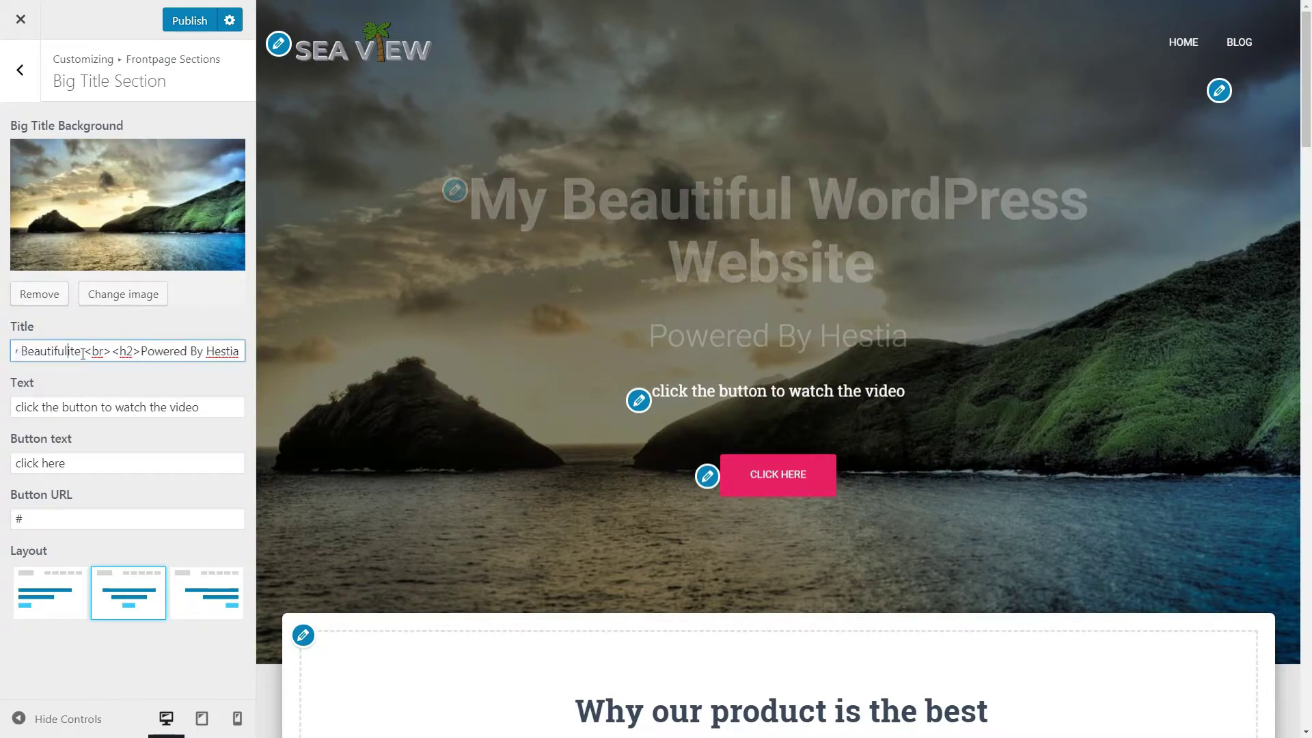
type("Sea View")
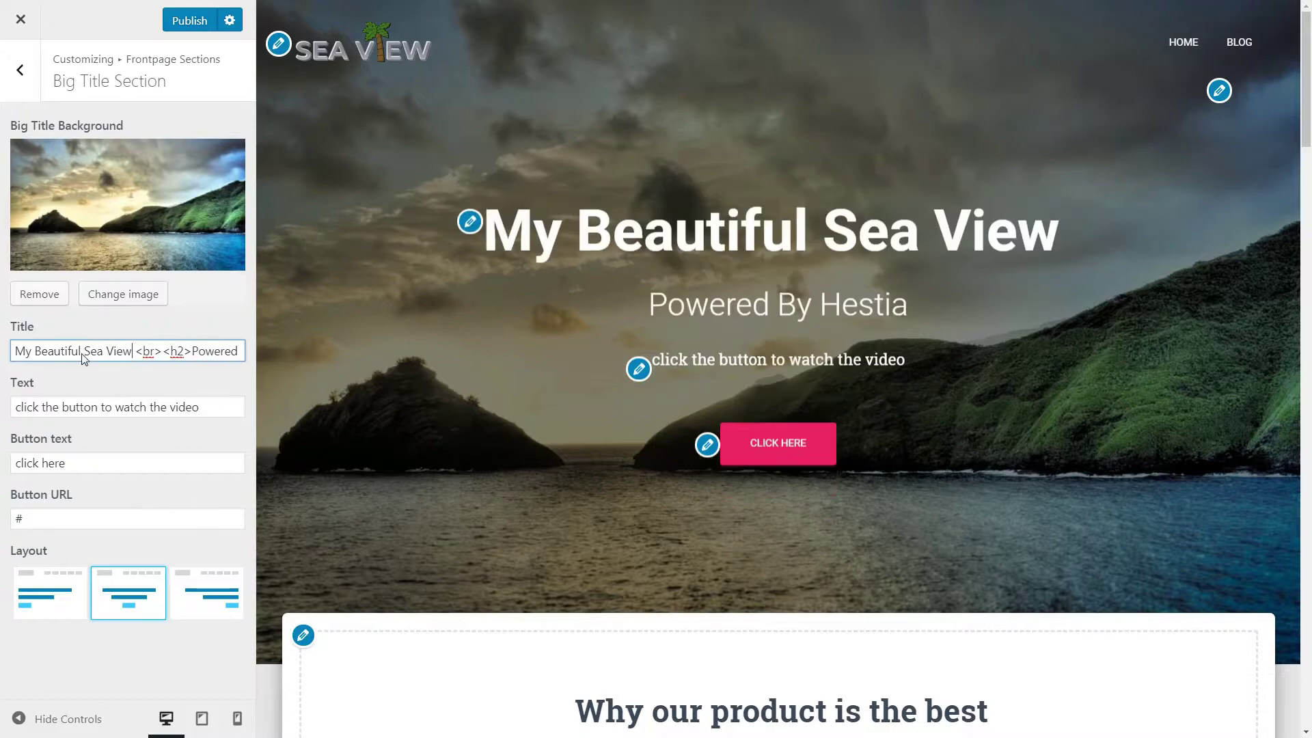
left_click(86, 461)
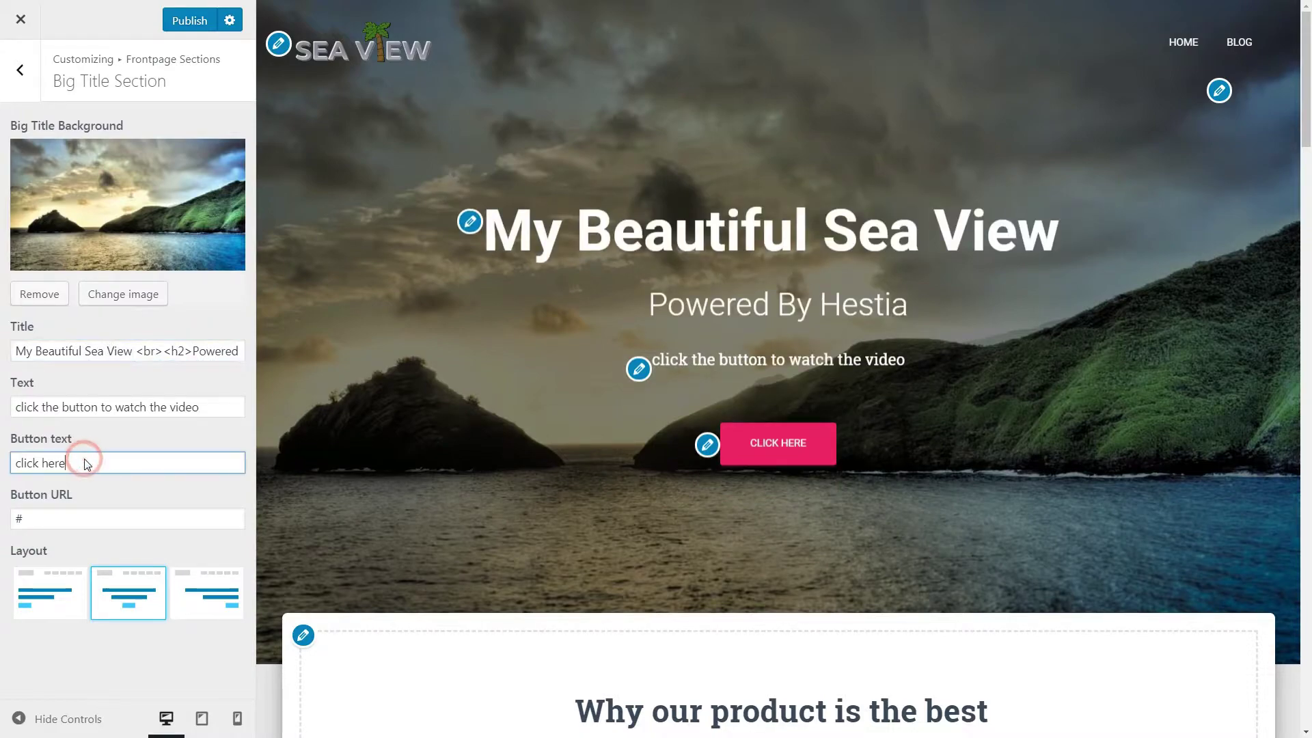
Step: Set the hero button text to 'WATCH THE VIDEO' with URL #about and test it
left_click_drag(86, 461, 8, 472)
type("WATCH THE VIDEO")
left_click(24, 518)
type("b")
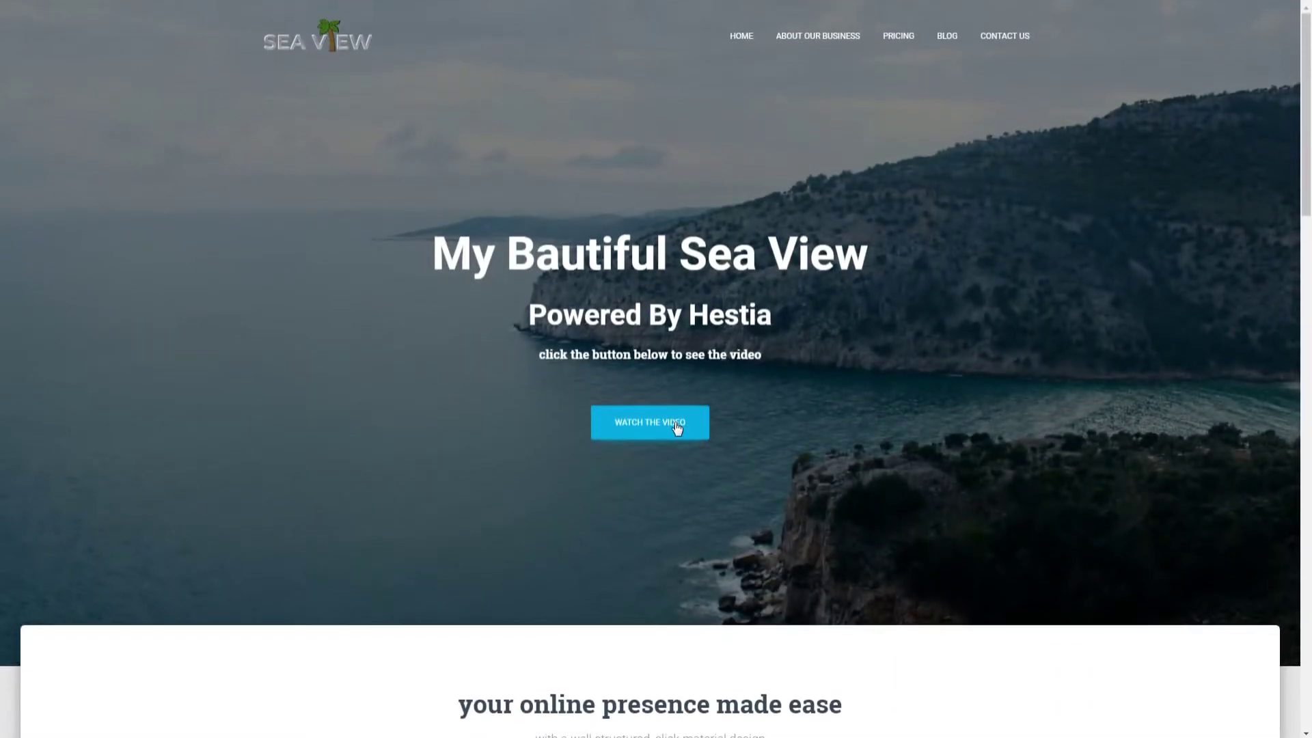
left_click(677, 425)
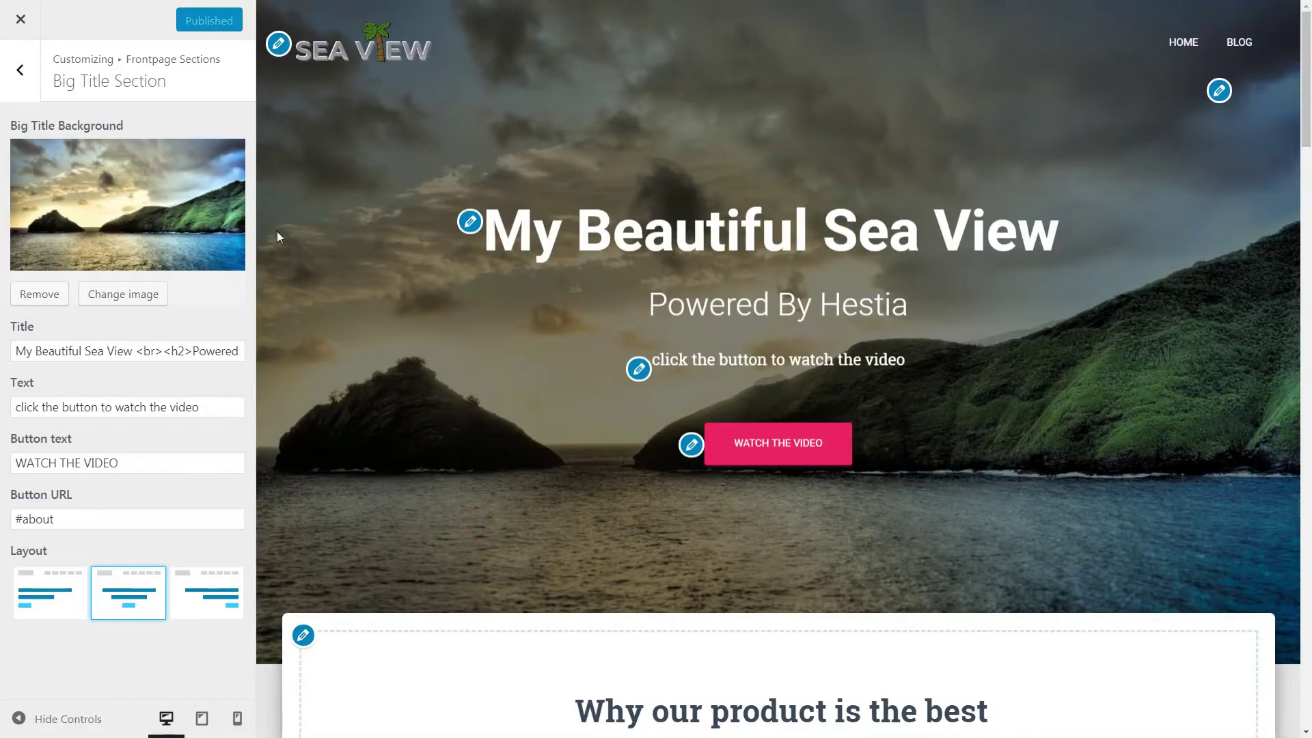
Step: Return to the main Customizer panel and look up section IDs in the Hestia documentation
left_click(20, 69)
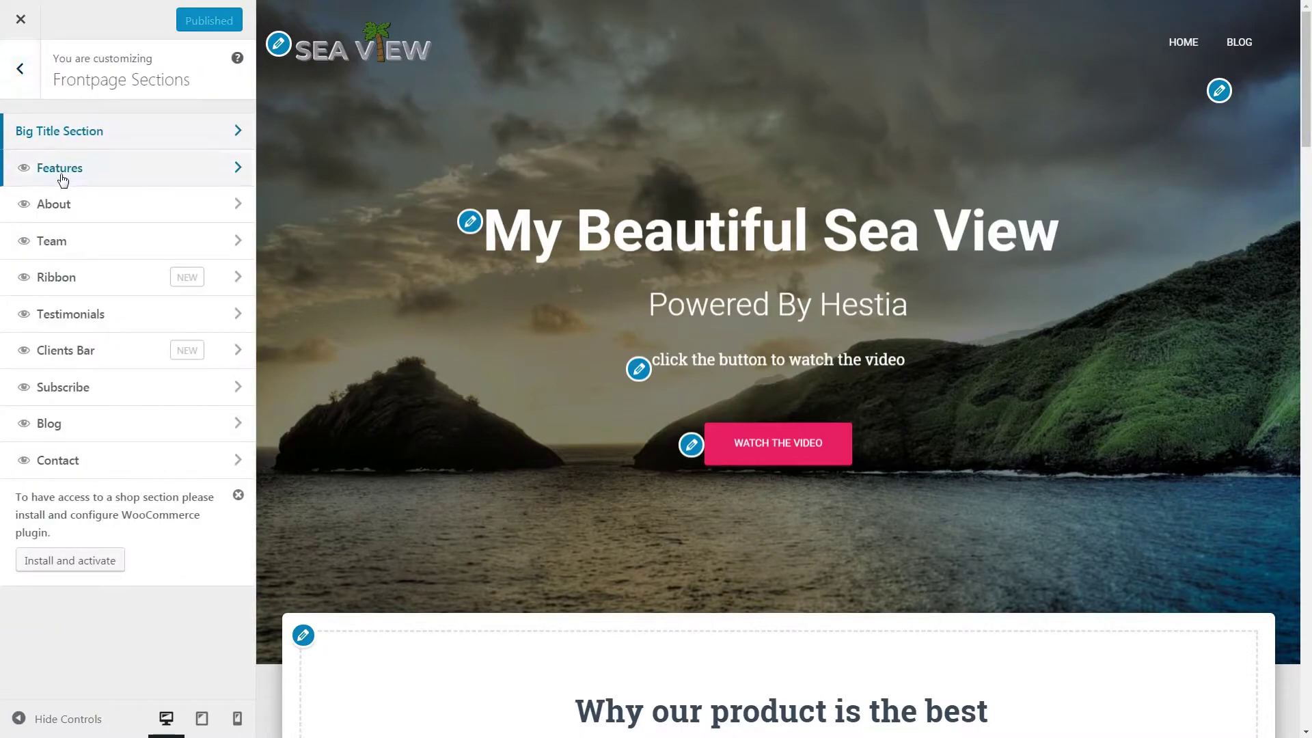
left_click(233, 170)
left_click(32, 87)
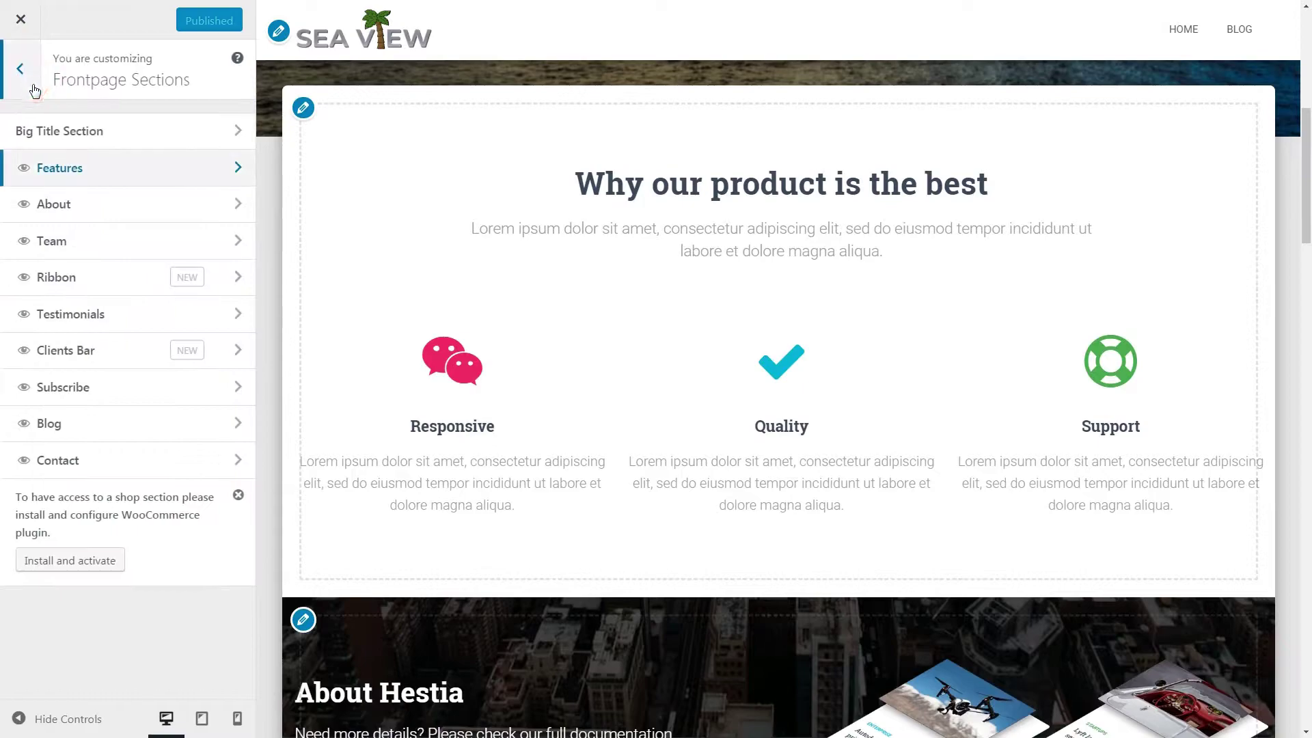
left_click(33, 88)
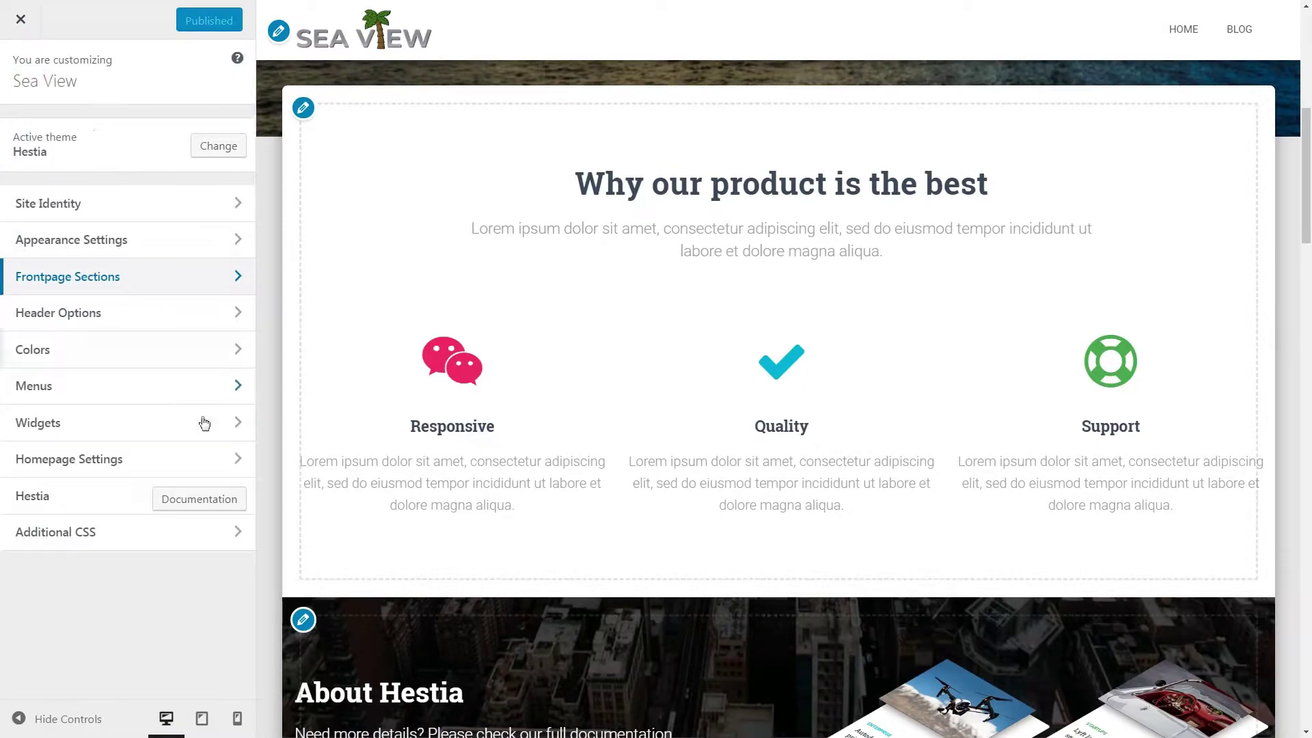
left_click(203, 497)
scroll(415, 542, "down", 20)
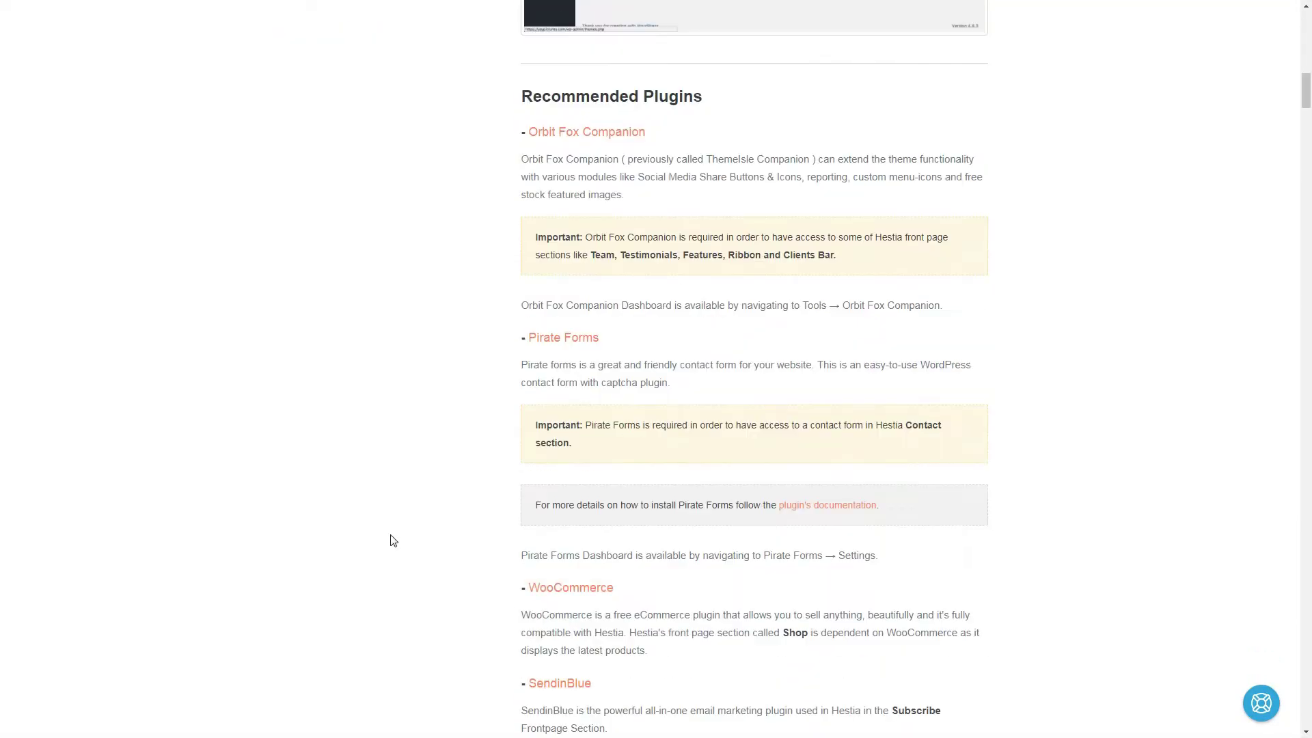
left_click_drag(696, 446, 551, 202)
left_click(711, 384)
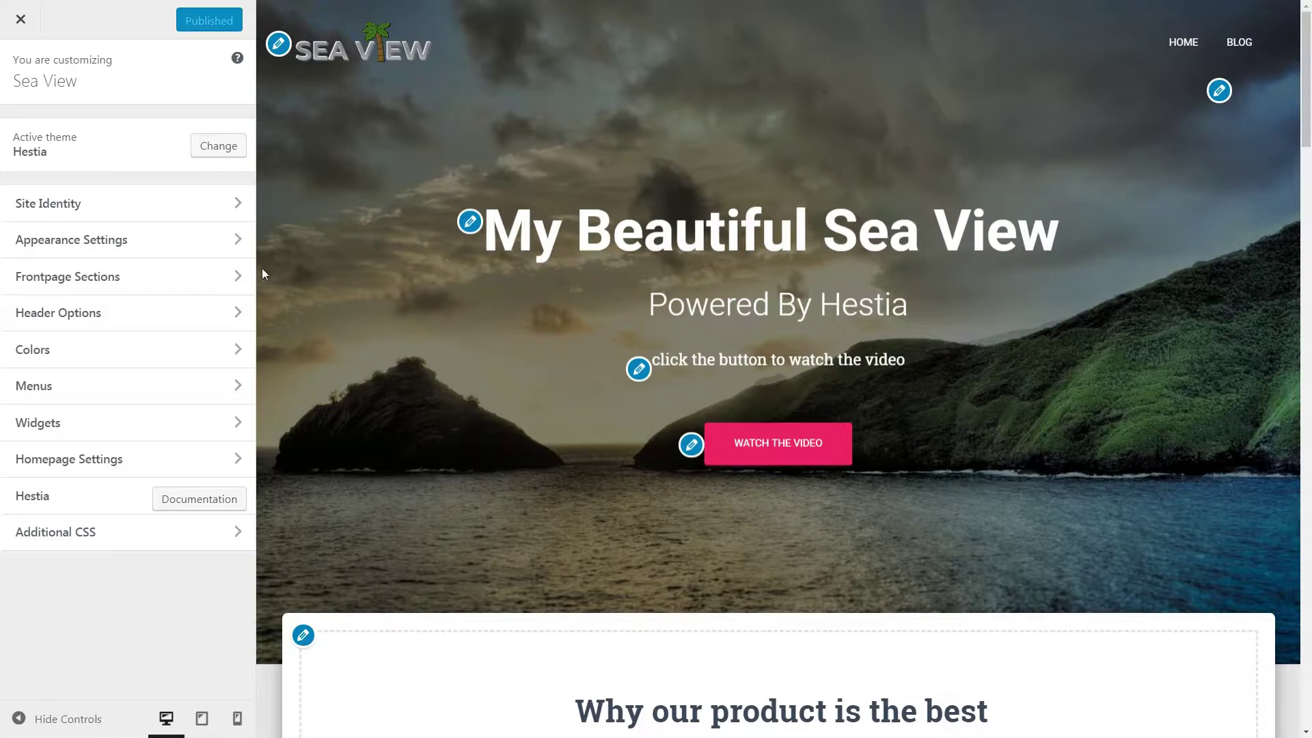
Step: Paste the Features title 'your online presence made ease' and subtitle 'with a well structured, slick material design'
left_click(227, 277)
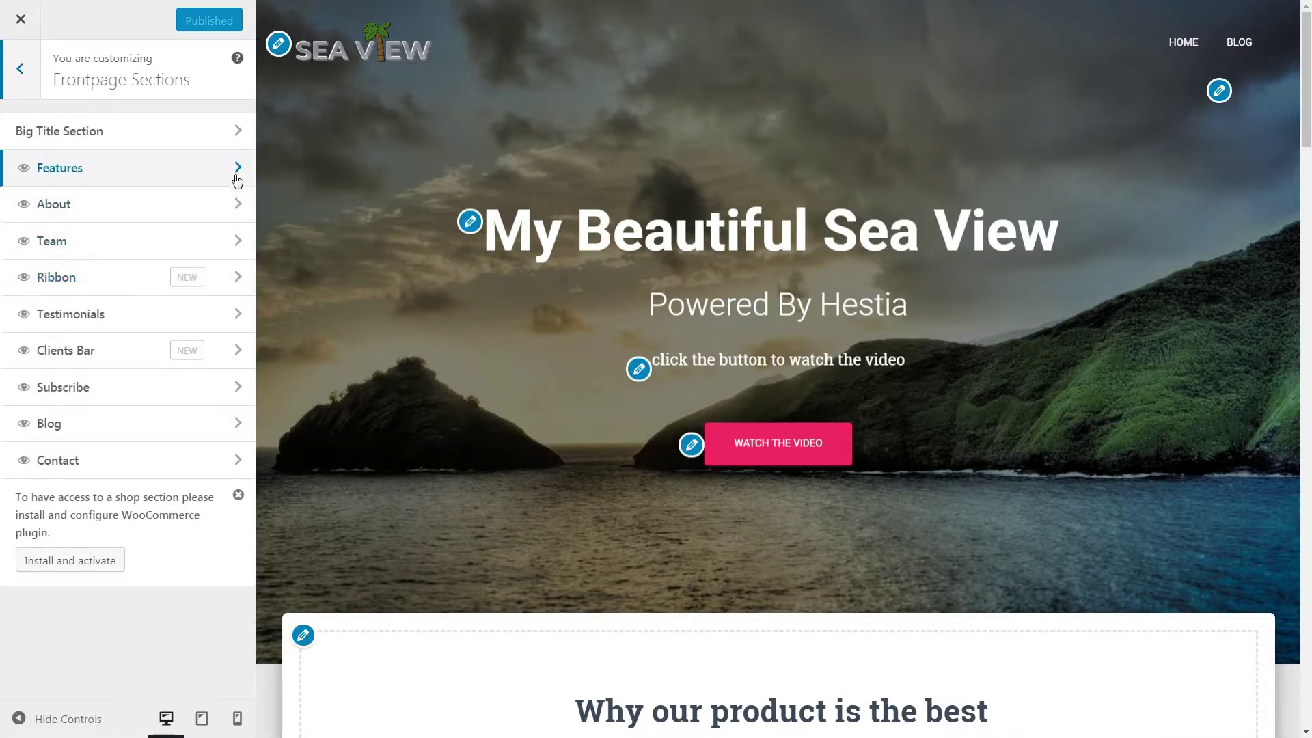
left_click(235, 173)
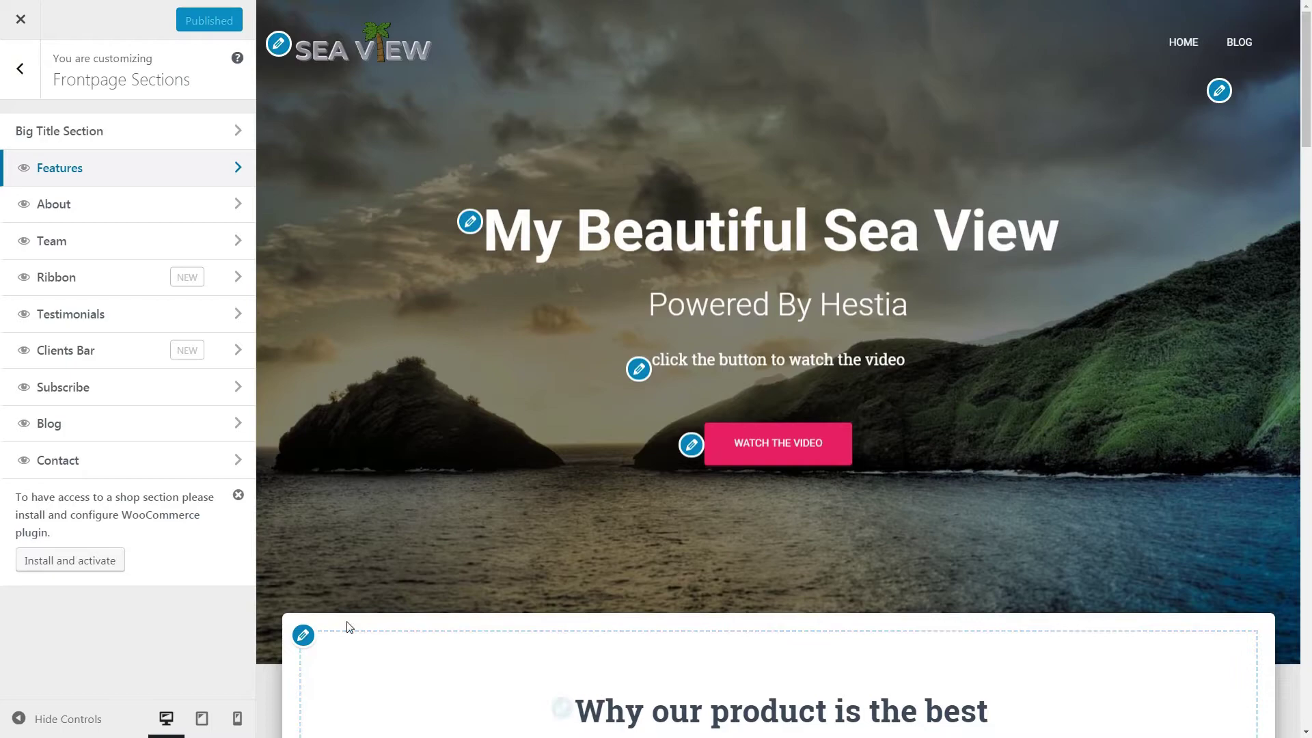
scroll(350, 627, "down", 5)
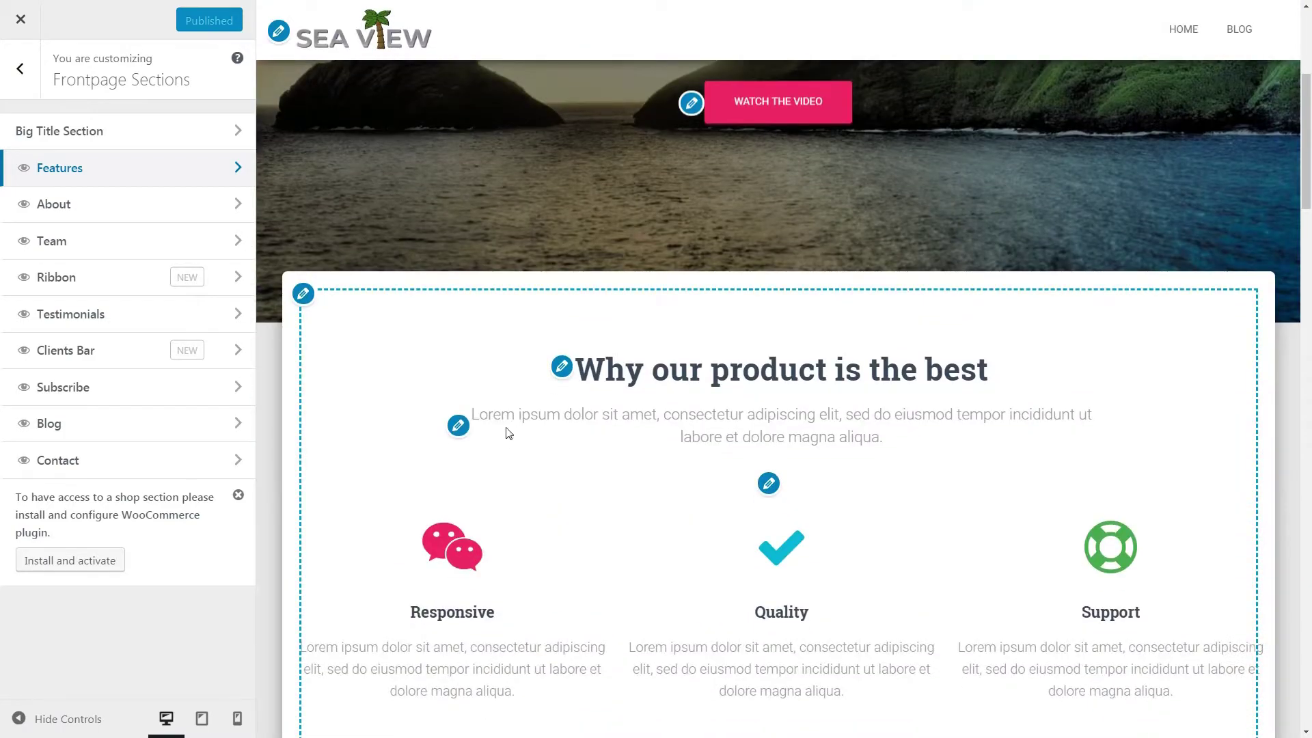
left_click(562, 376)
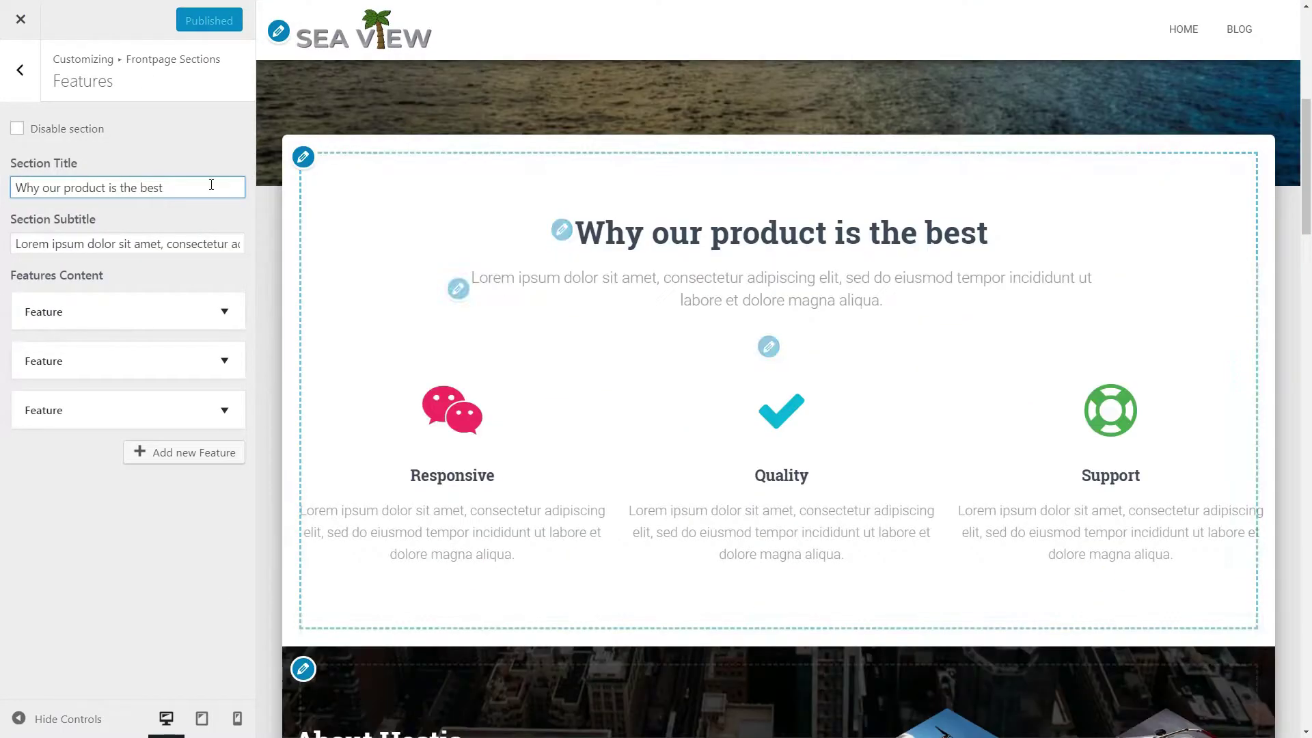
left_click_drag(196, 185, 2, 186)
type("your online presence made ease")
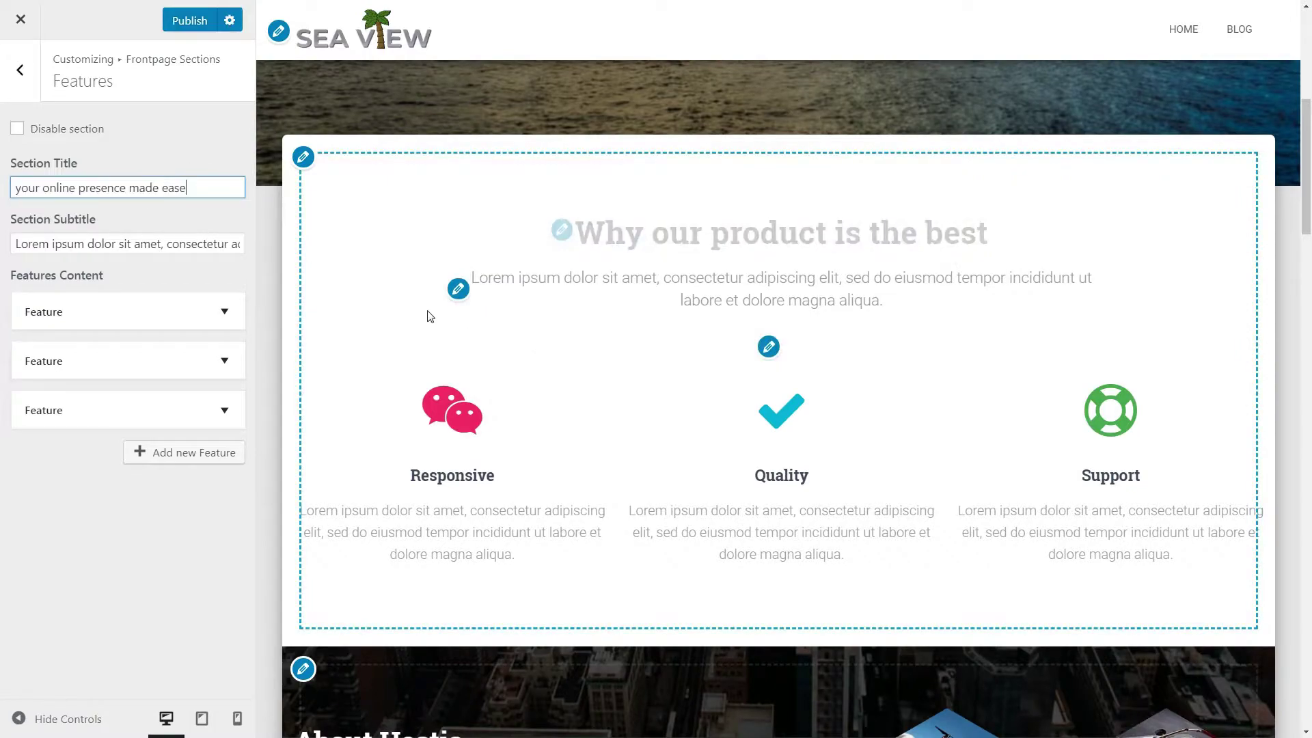
left_click_drag(14, 242, 323, 274)
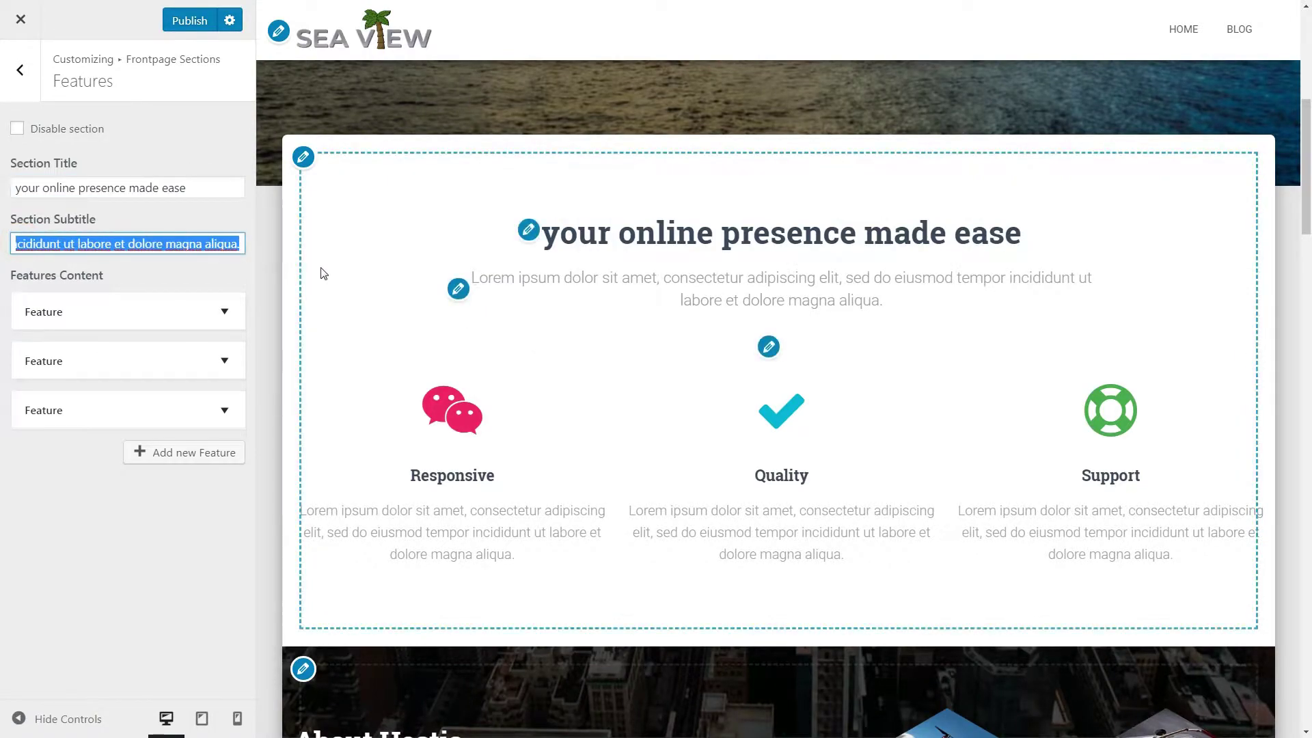
type("with a well structured, slick material design")
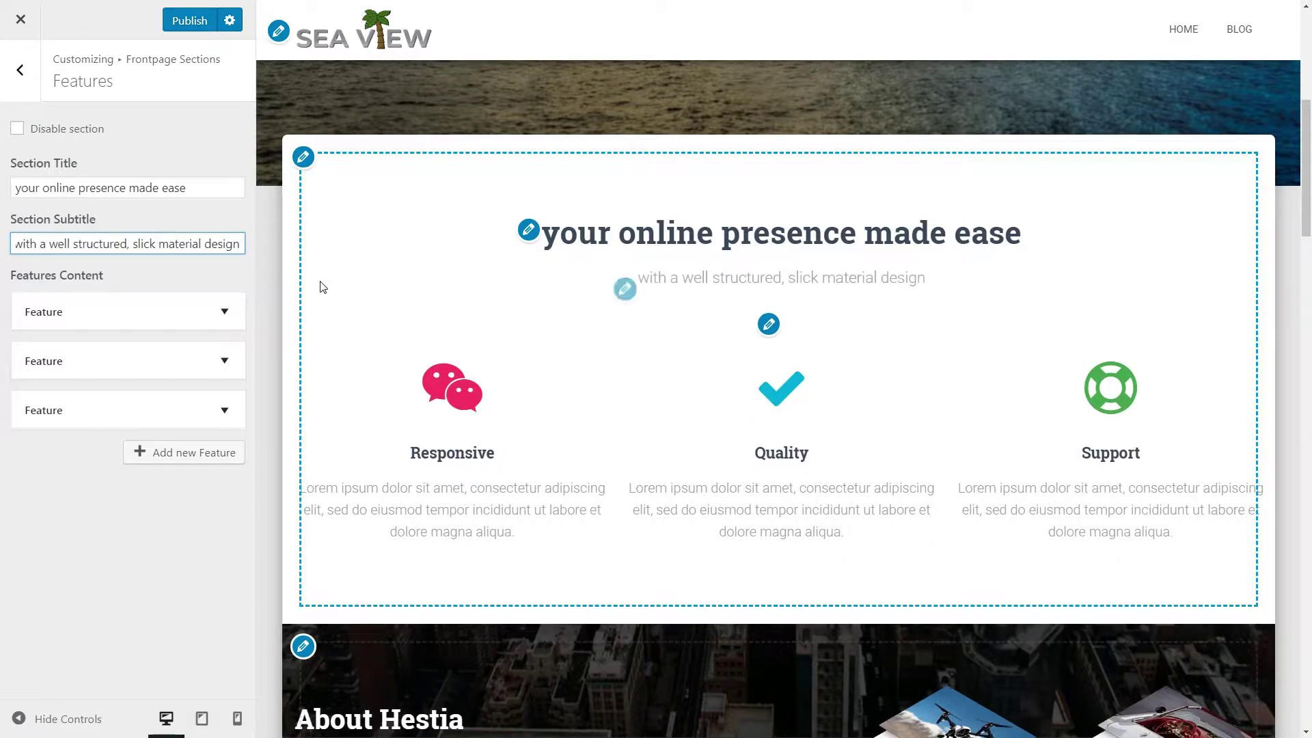
left_click(224, 311)
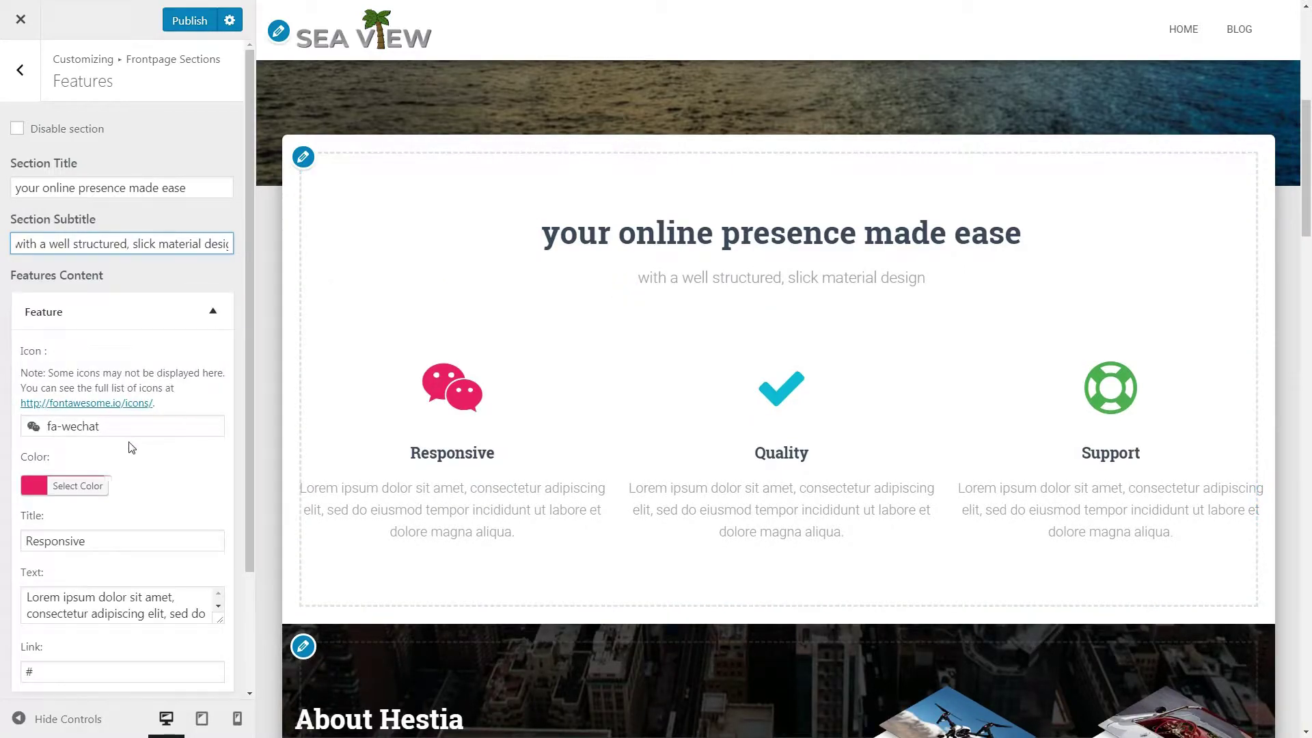
Step: Give the first feature a blue fa-bank icon
left_click(84, 426)
left_click(80, 460)
type("l")
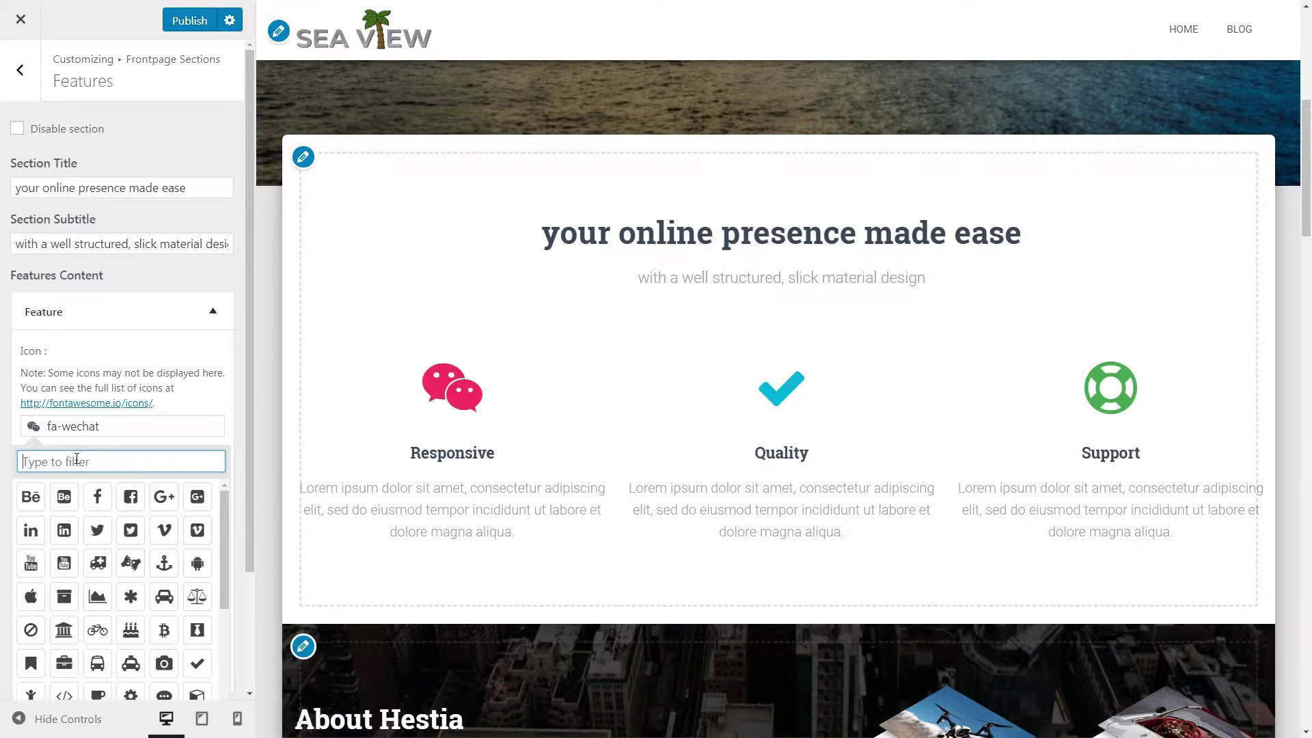
left_click(63, 630)
left_click(208, 387)
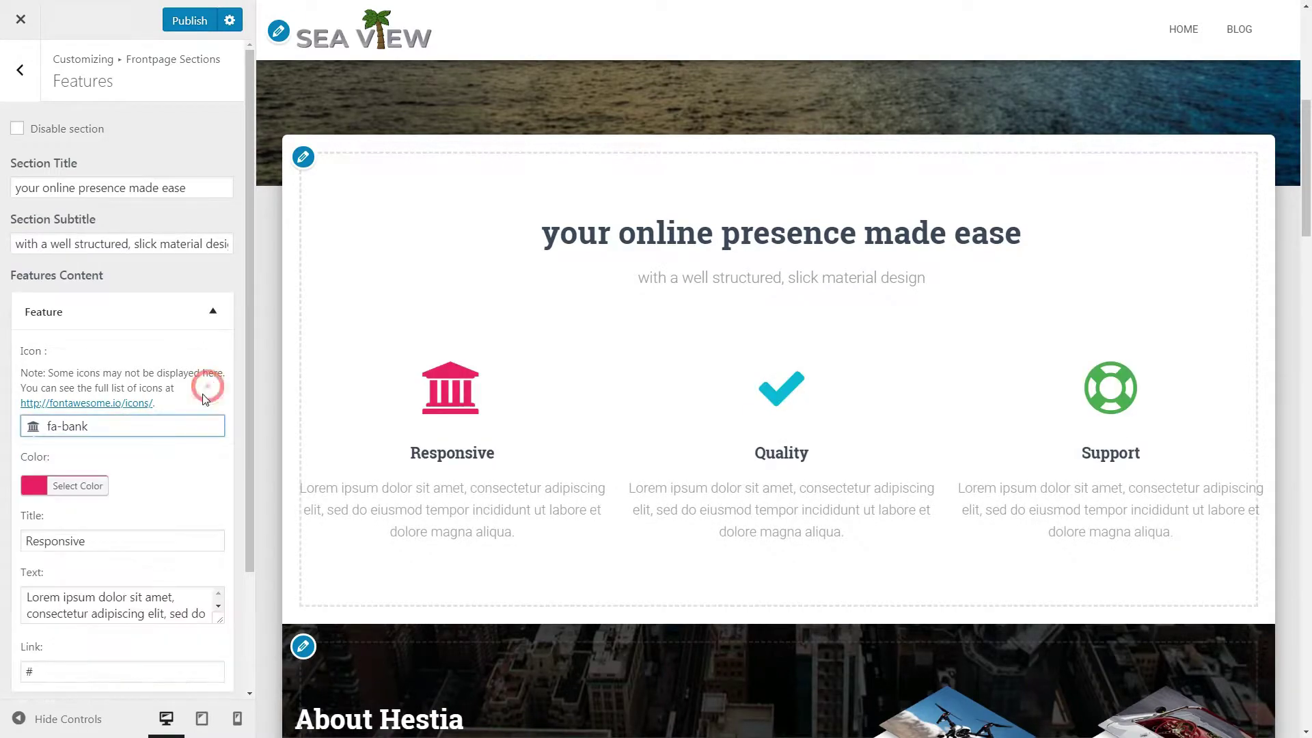
left_click(92, 499)
left_click(148, 677)
left_click(210, 456)
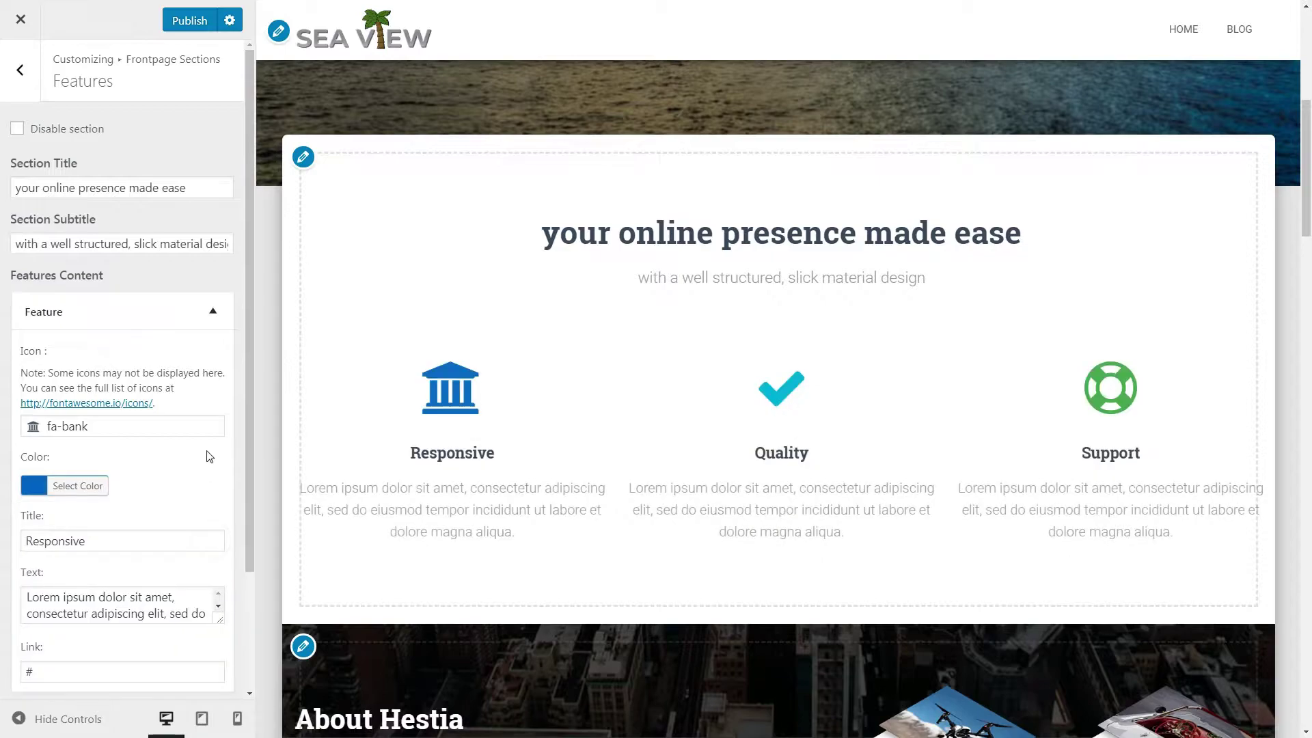
Step: Set the first feature's title to 'Learn' and its text to 'Very easy to use'
scroll(179, 528, "down", 1)
left_click_drag(112, 473, 23, 473)
type("Learn")
left_click(219, 551)
key("ctrl+a")
type("easy")
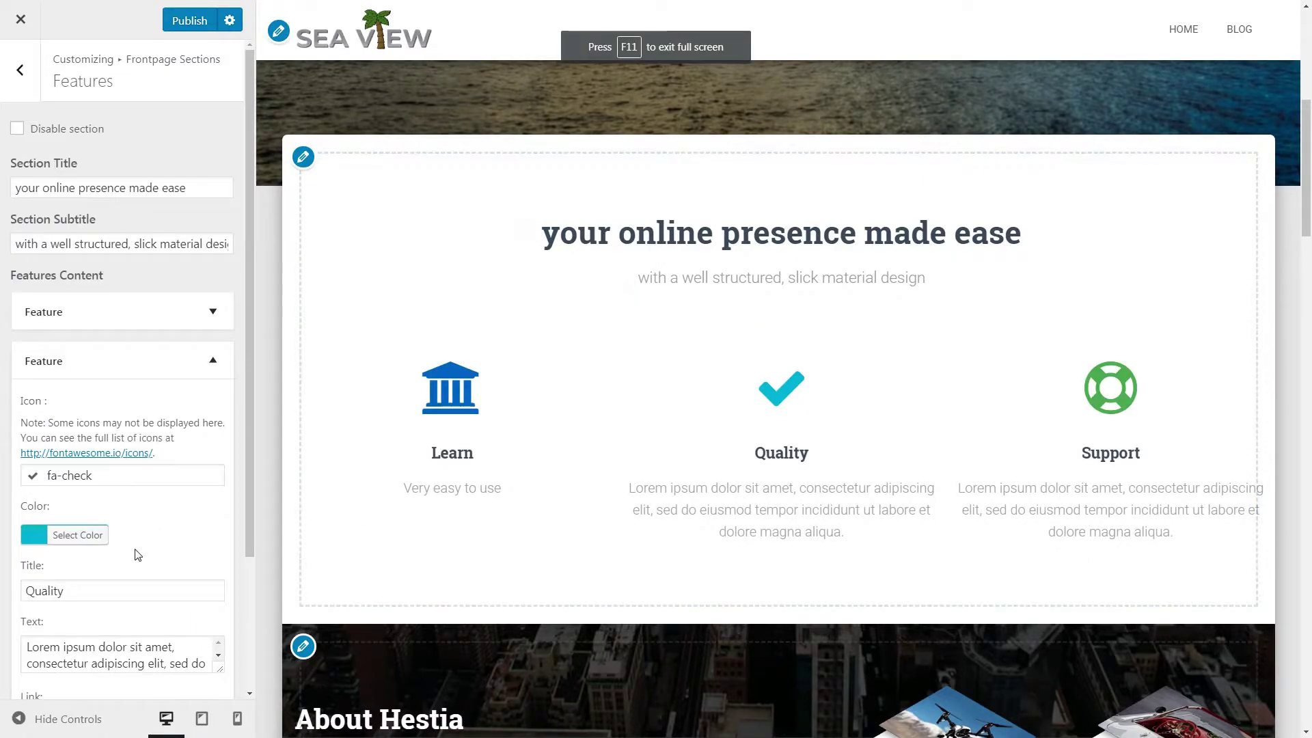
Step: Give the second feature the sign-language icon, title 'Create' and text 'Create content in no time'
left_click(104, 476)
left_click(131, 613)
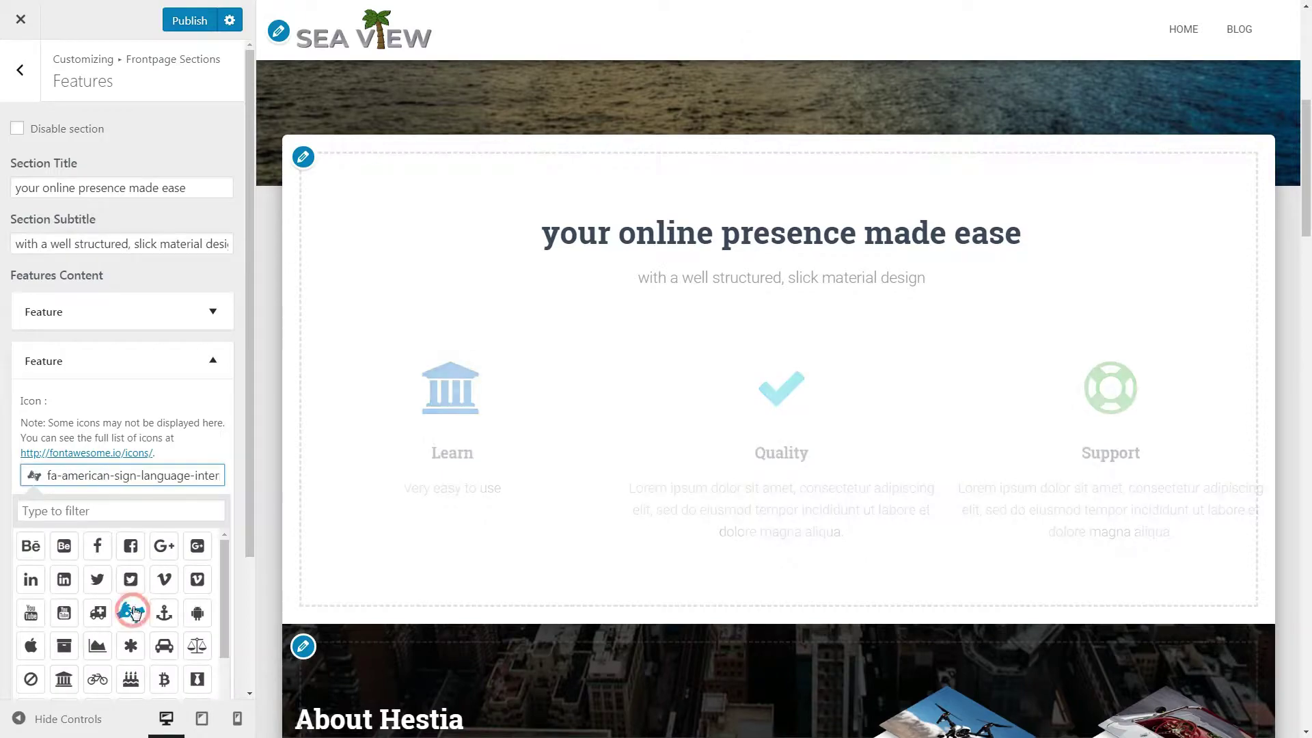
left_click(155, 504)
left_click_drag(79, 589, 4, 595)
type("Create")
left_click_drag(124, 666, 214, 712)
type("Cre")
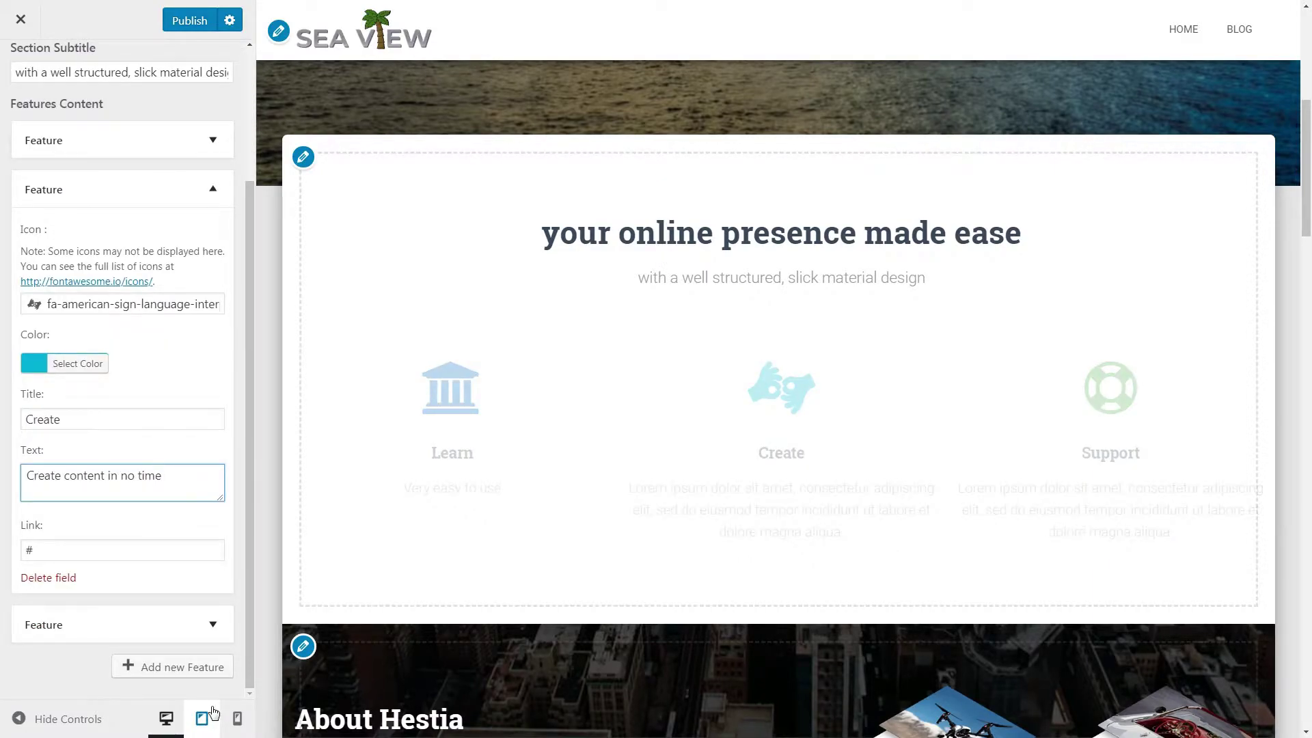
Step: Make the second feature's icon blue (#0066bf) and collapse its settings
left_click(77, 363)
left_click(148, 555)
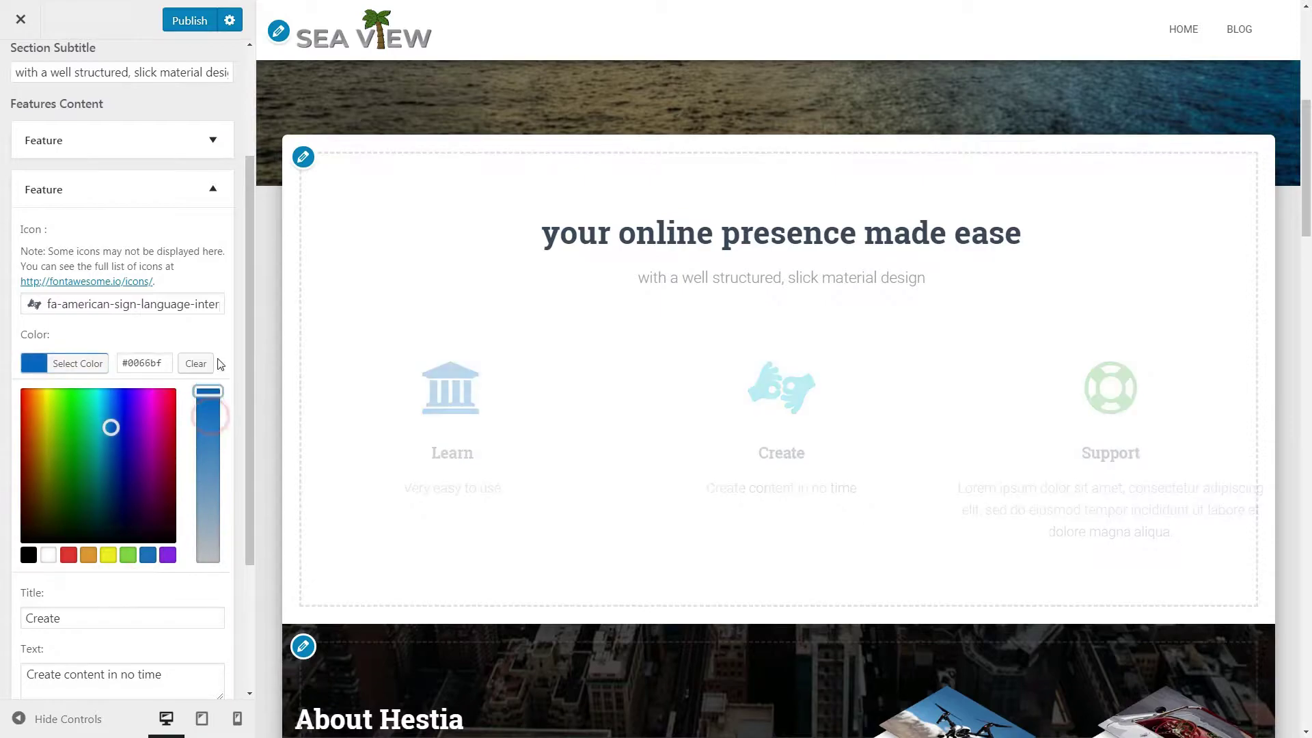
left_click(206, 333)
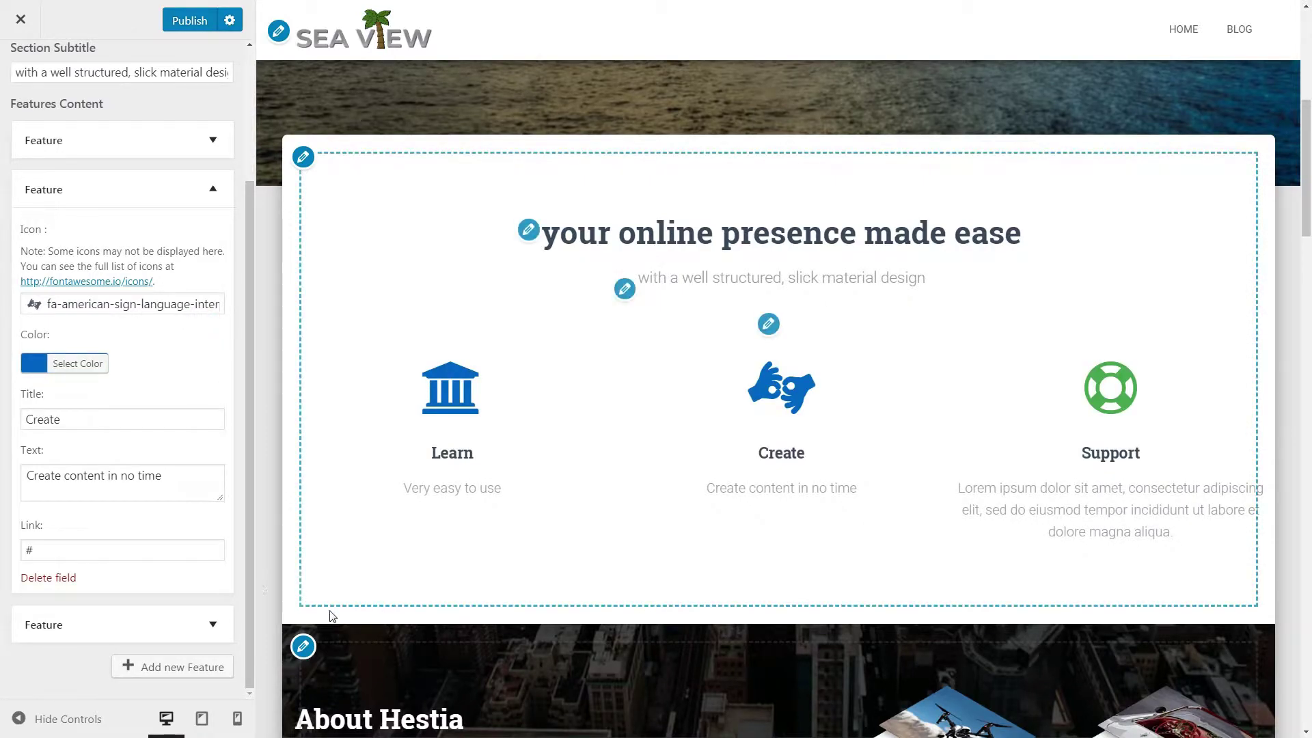
left_click(199, 198)
Step: Give the third feature a blue fa-facebook-square icon
left_click(226, 411)
scroll(226, 411, "down", 3)
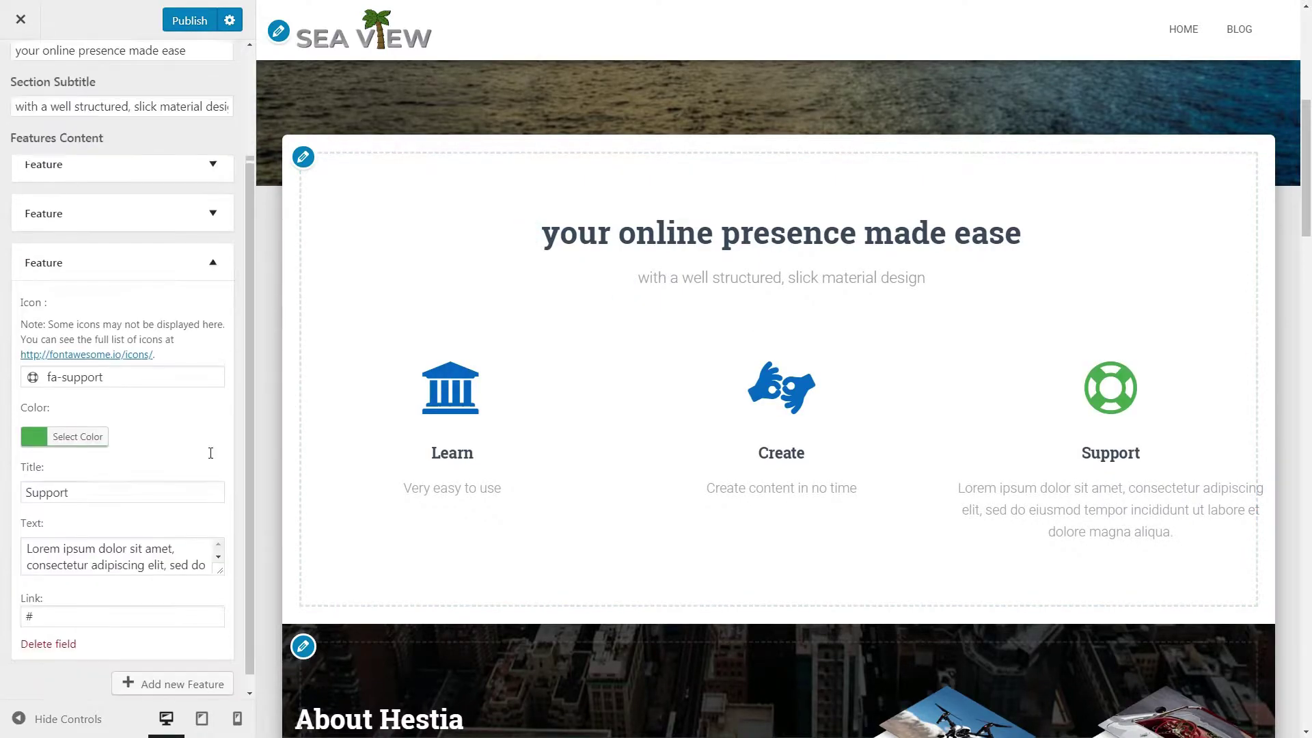
left_click(115, 360)
left_click(138, 430)
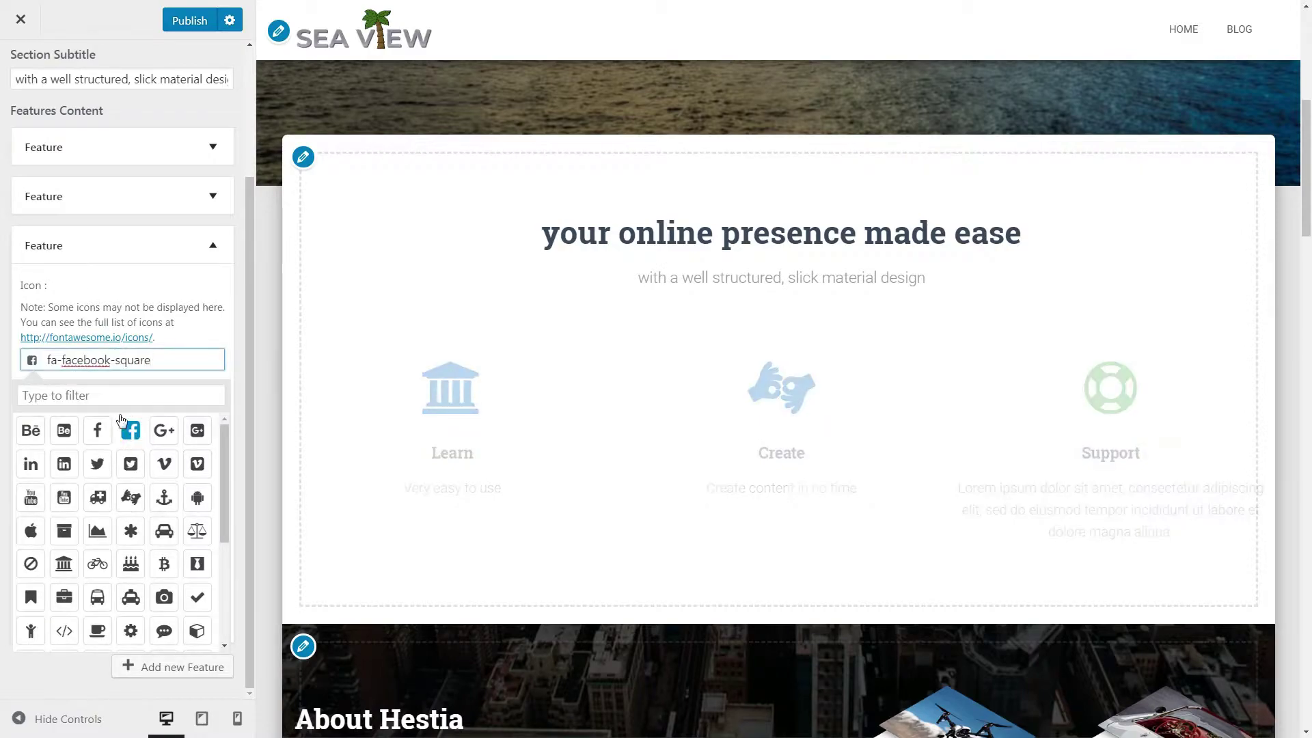
left_click(185, 335)
left_click(79, 420)
left_click(147, 611)
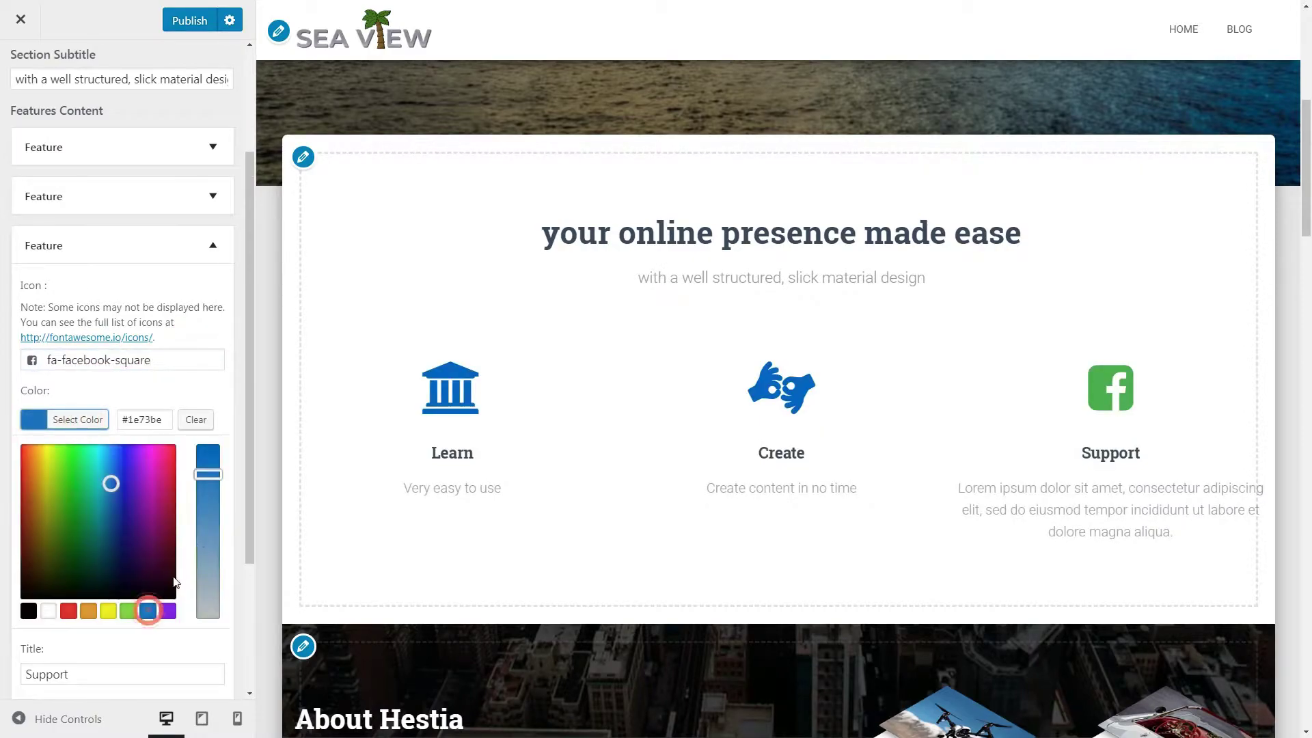
left_click(206, 386)
Step: Set the third feature's title to 'Share' and text to 'Give us the link to your work'
left_click_drag(91, 471, 6, 474)
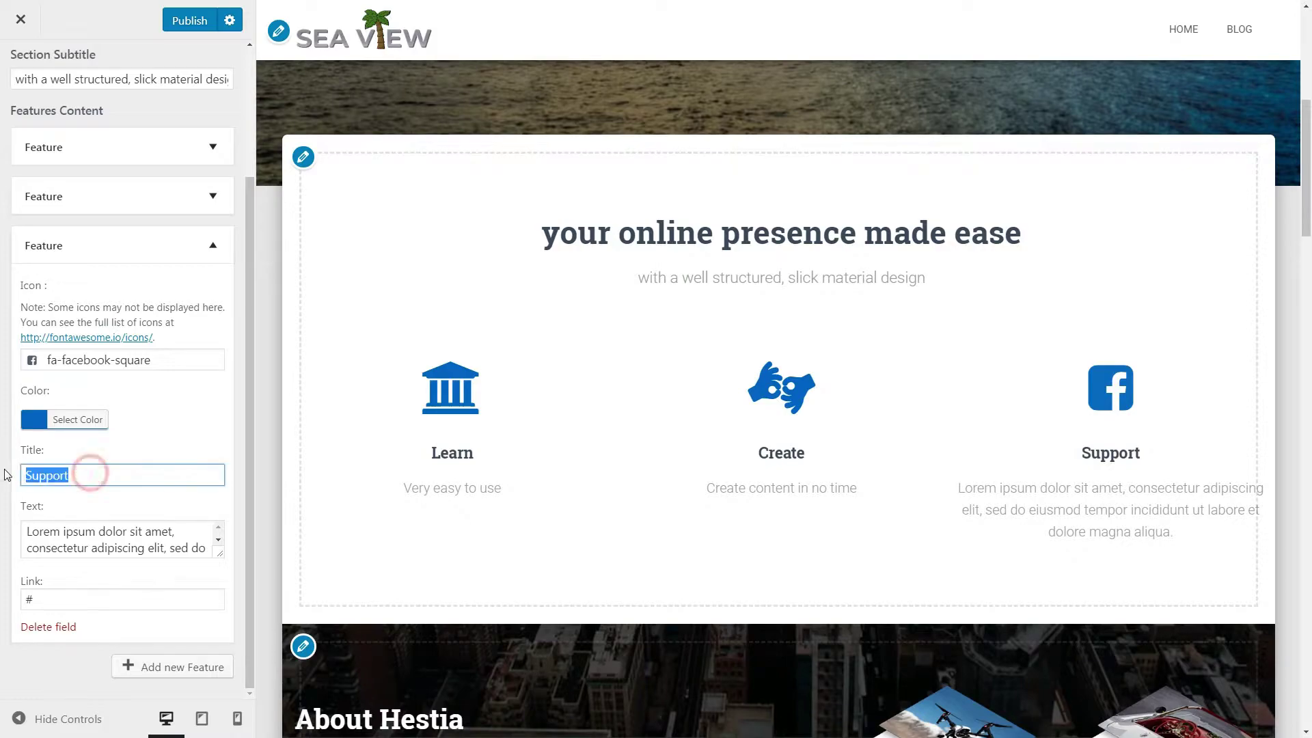
type("Share")
left_click(211, 547)
triple_click(196, 577)
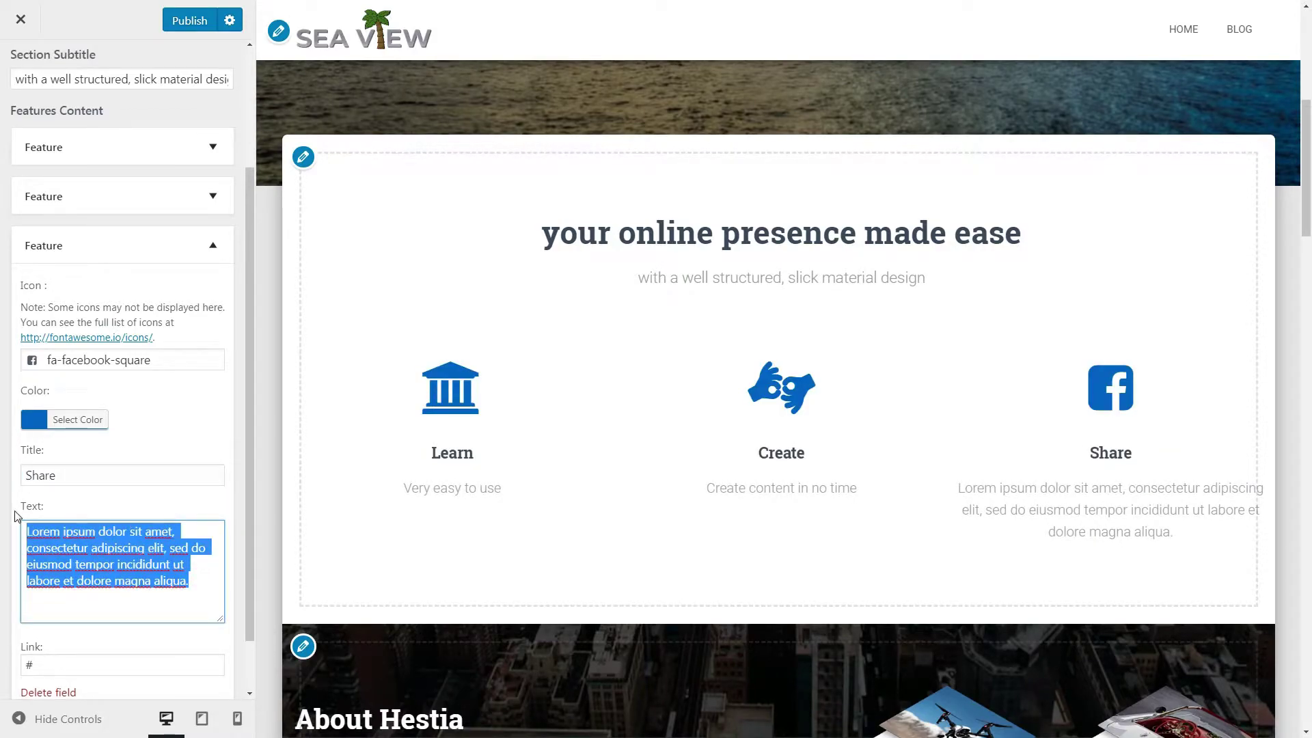
type("Give us th")
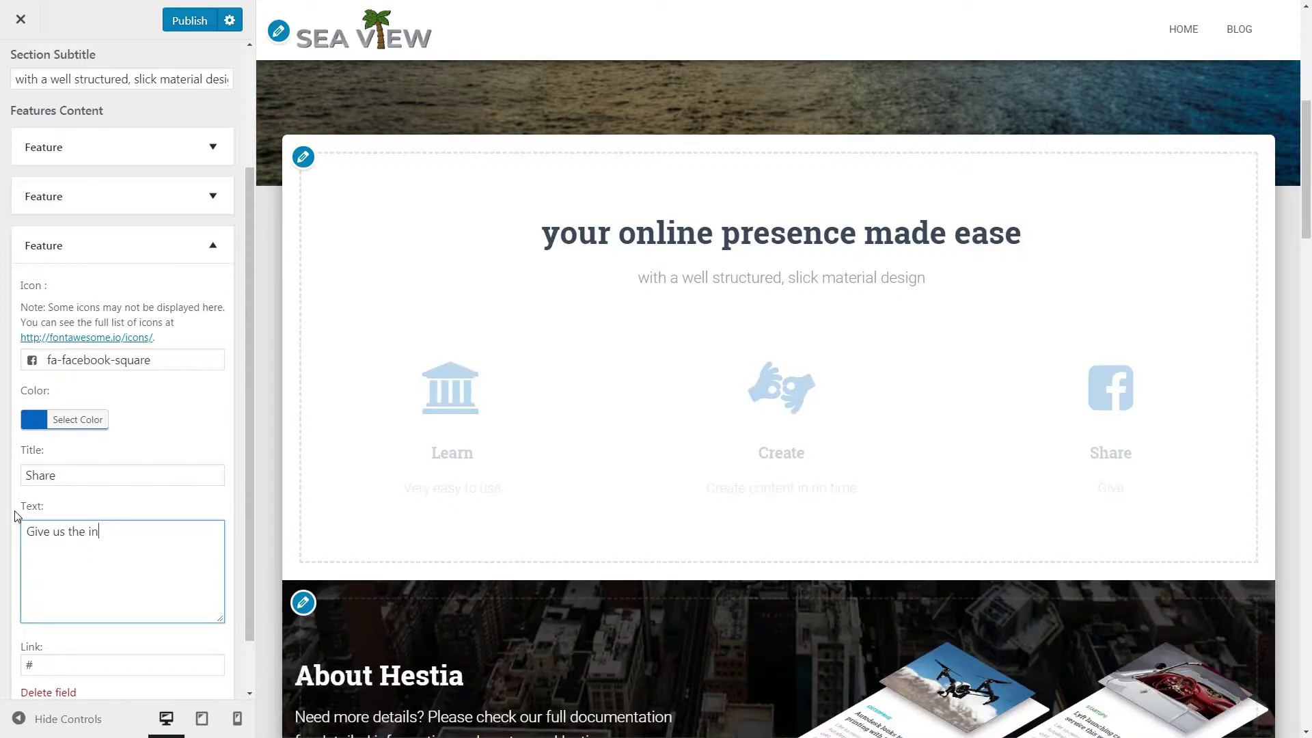
type("e link to your work")
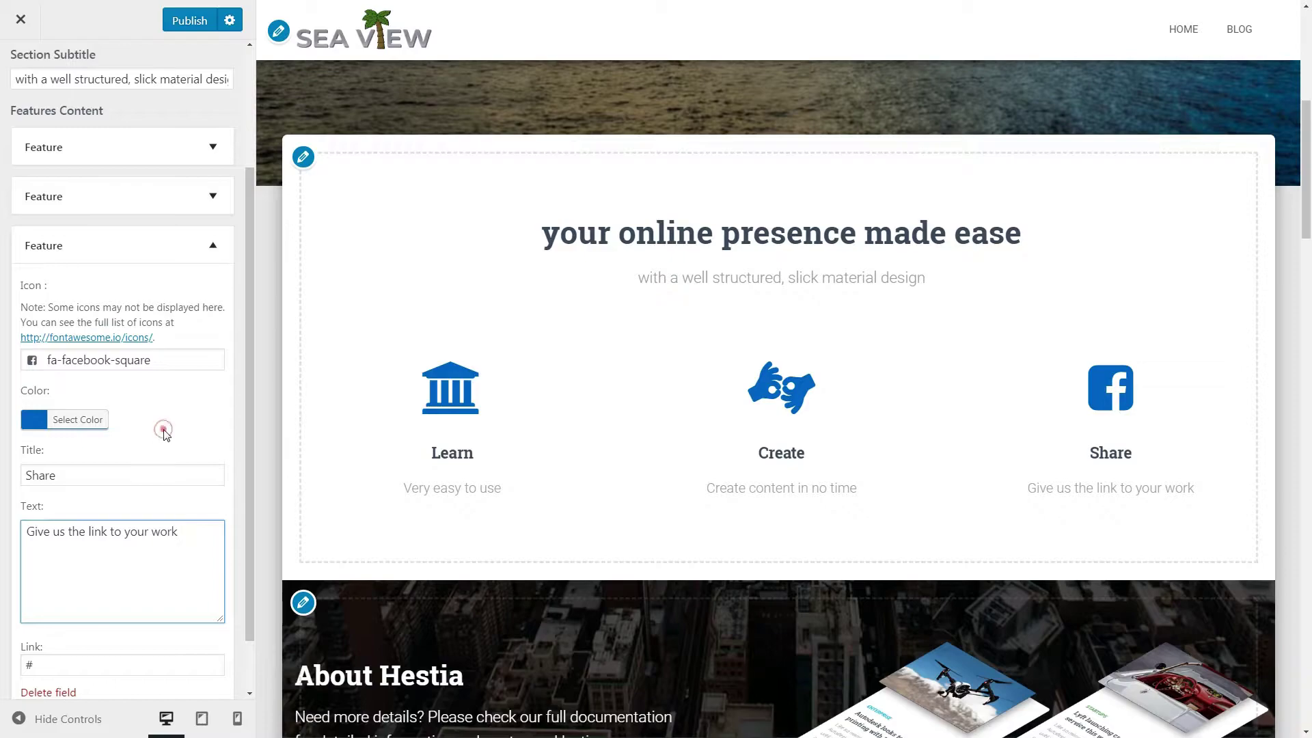
scroll(217, 109, "up", 3)
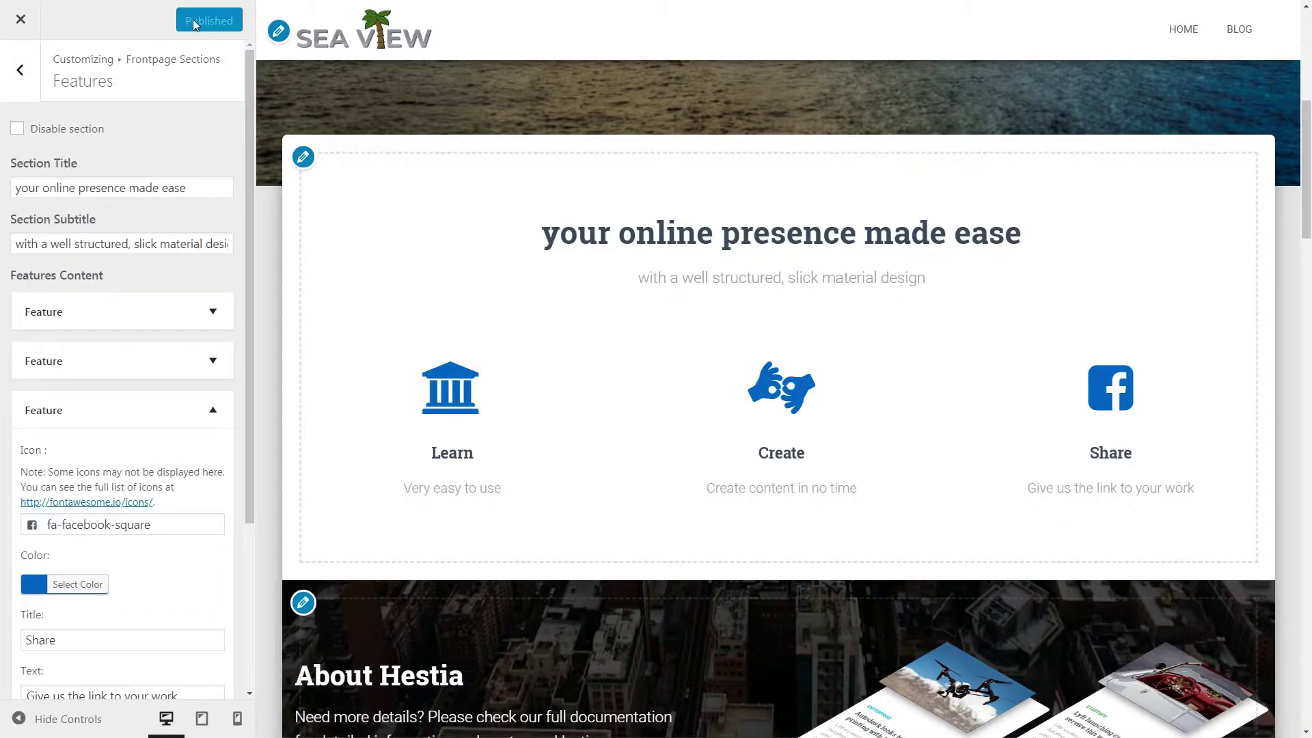
scroll(345, 216, "down", 1)
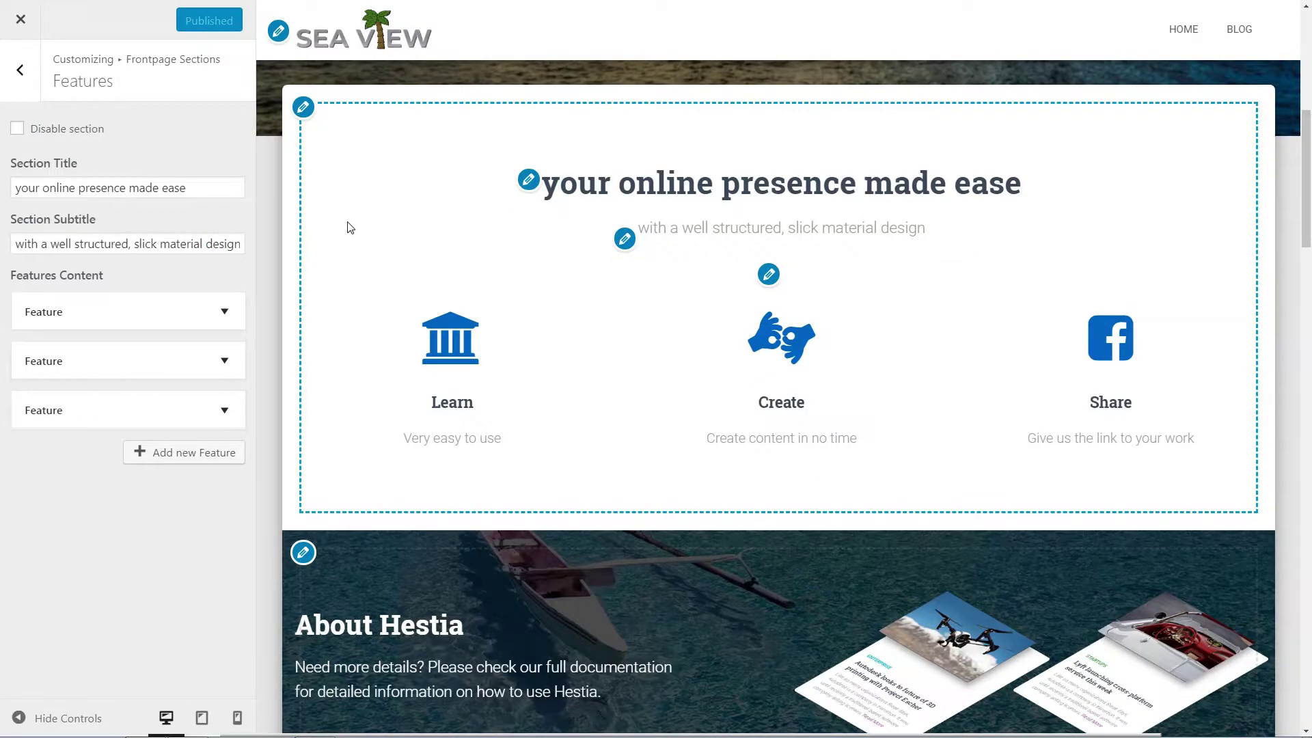
Step: Replace the About section background with the polynesia-3021072_1280 island image and publish
left_click(20, 70)
left_click(227, 204)
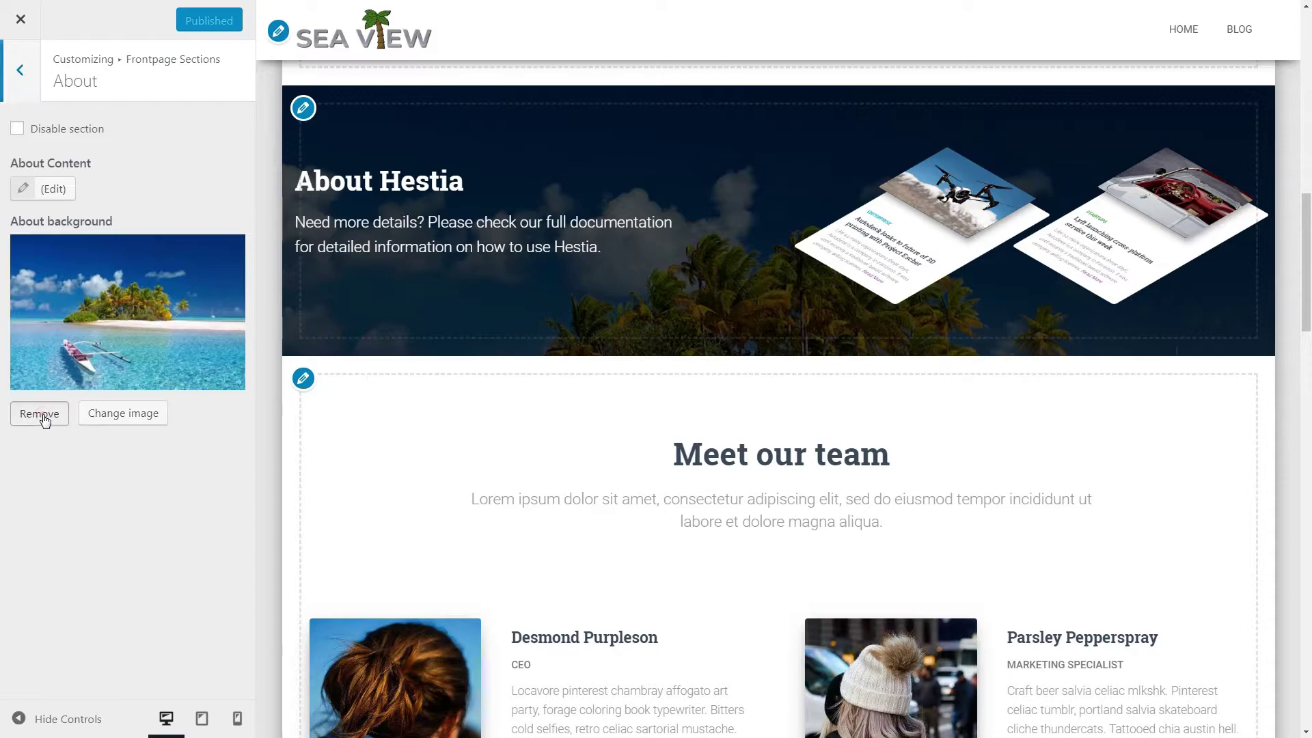
left_click(40, 415)
left_click(110, 294)
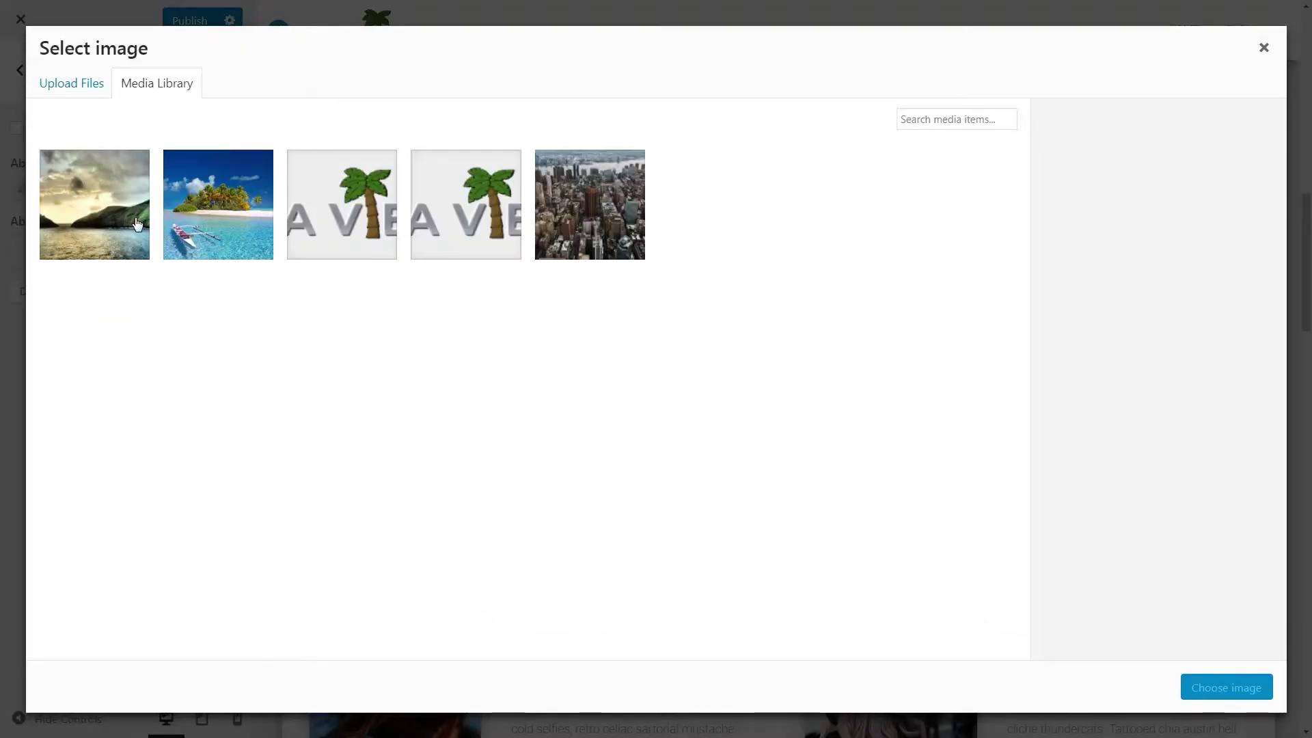
left_click(203, 217)
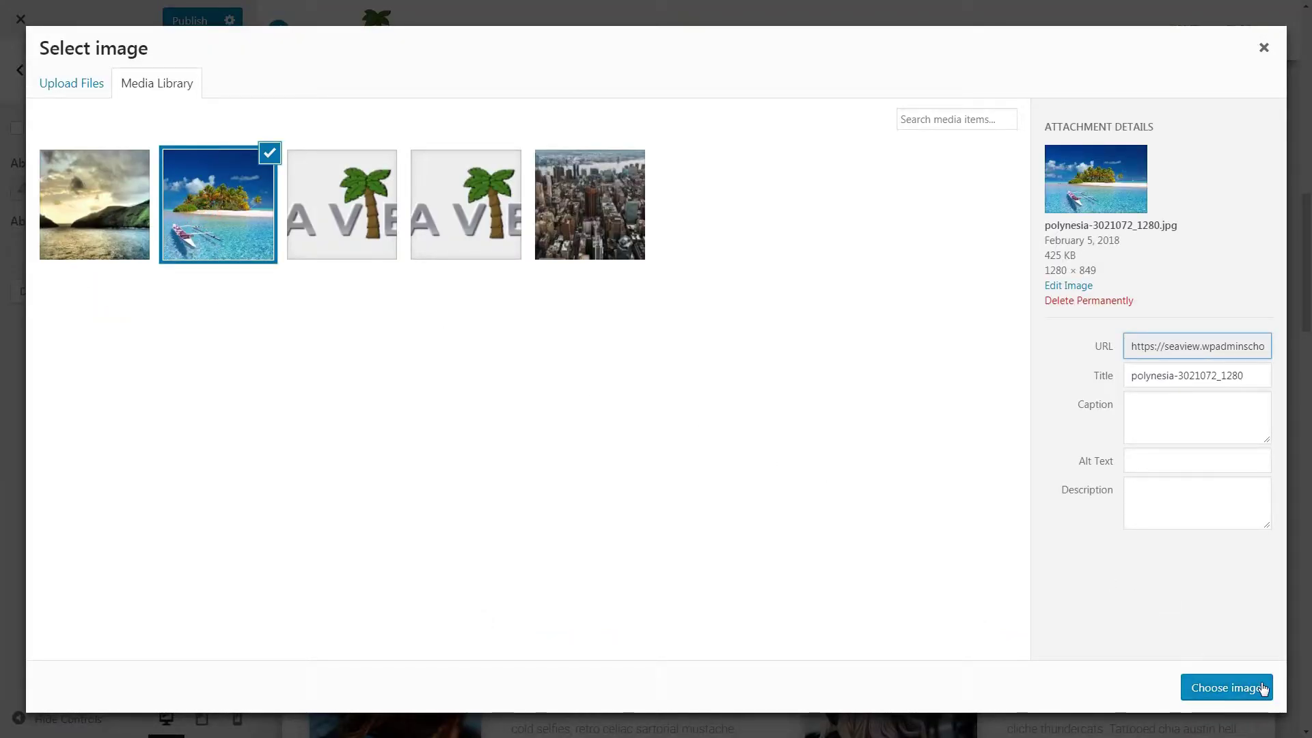
left_click(1263, 689)
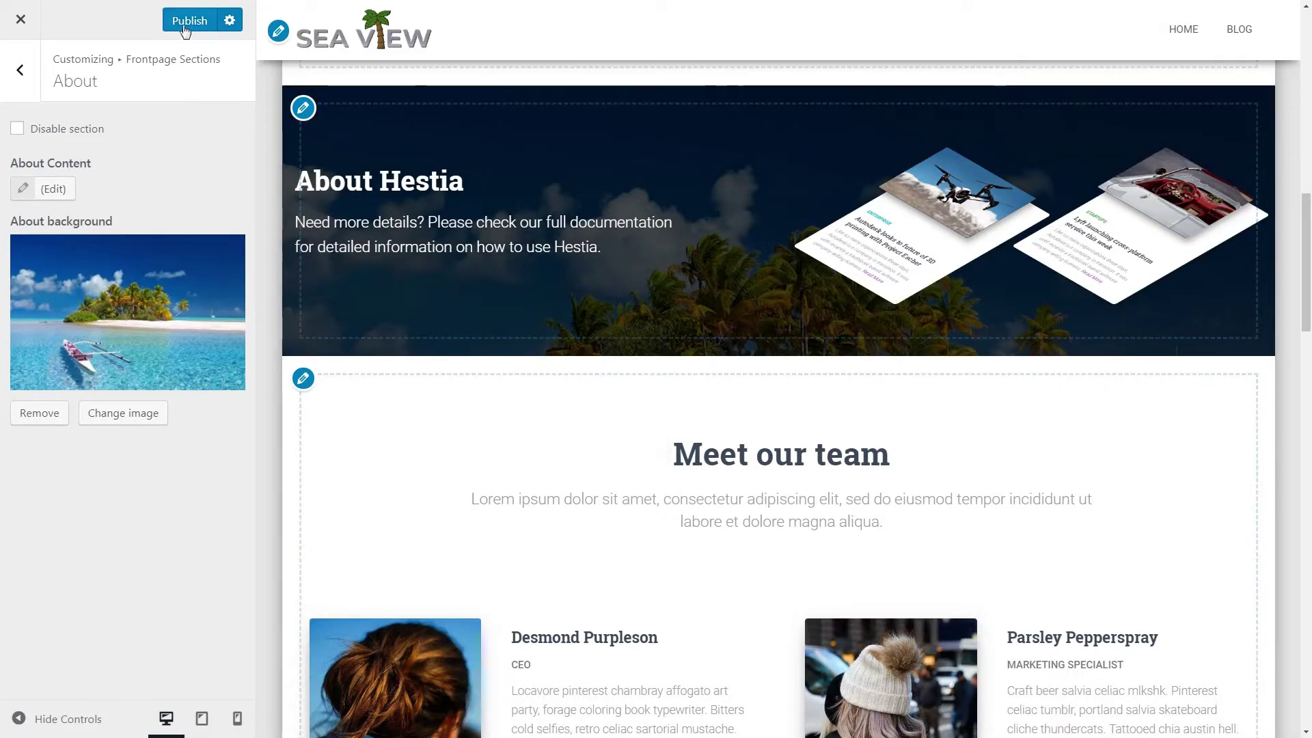
left_click(20, 77)
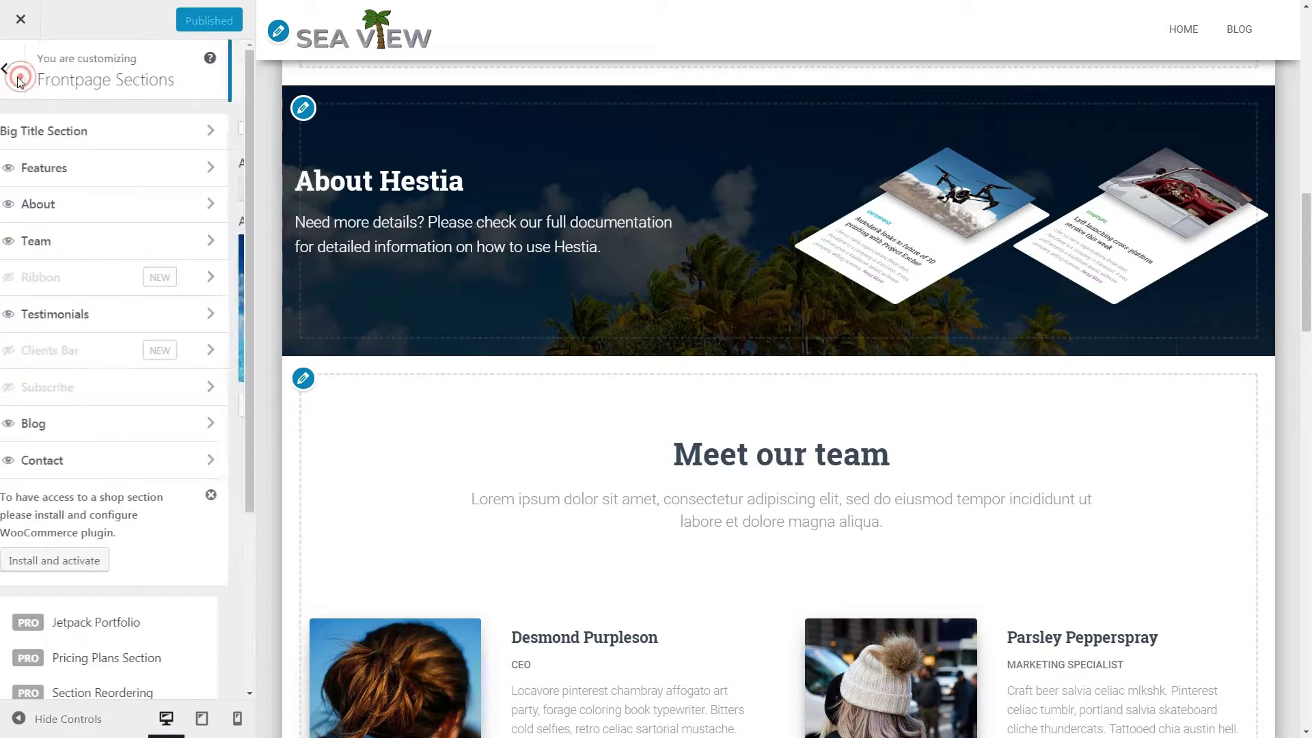
Step: Open the Home page from the live site in Elementor, accepting Hestia's default widget styles
left_click(18, 22)
mouse_move(68, 15)
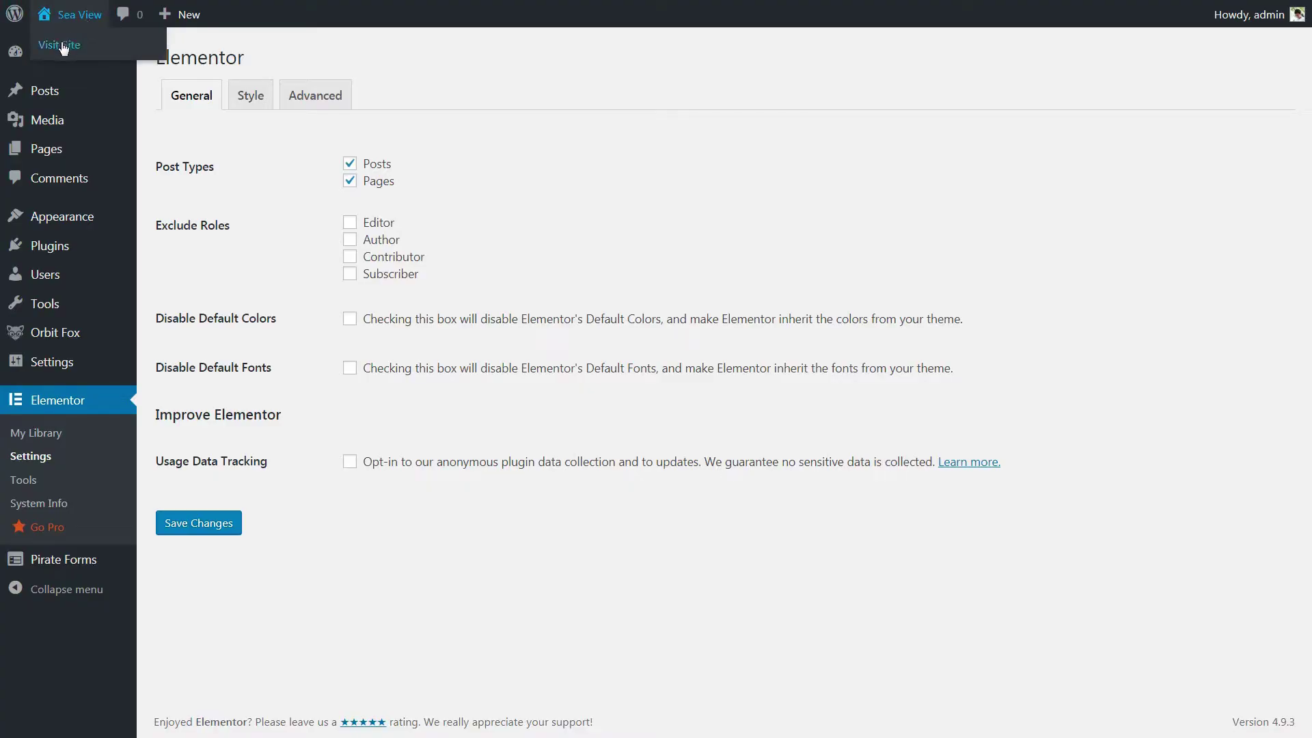
left_click(60, 44)
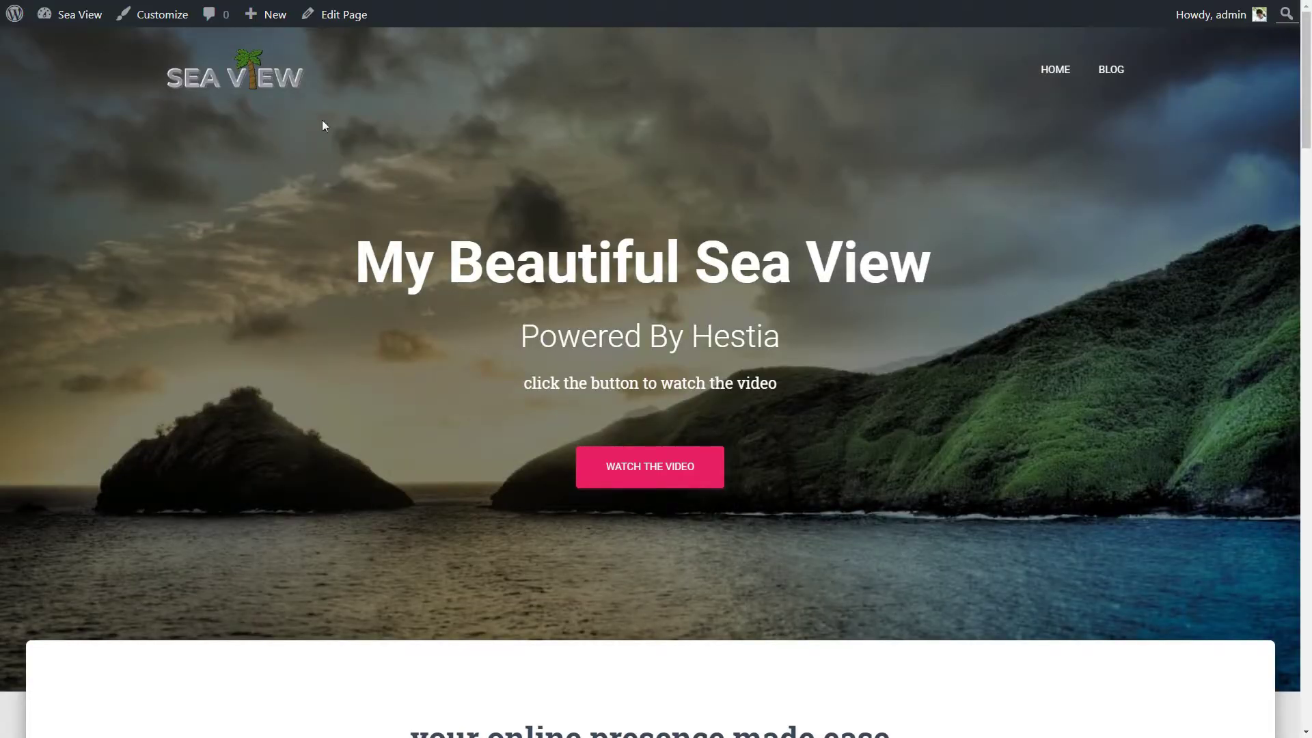
left_click(347, 22)
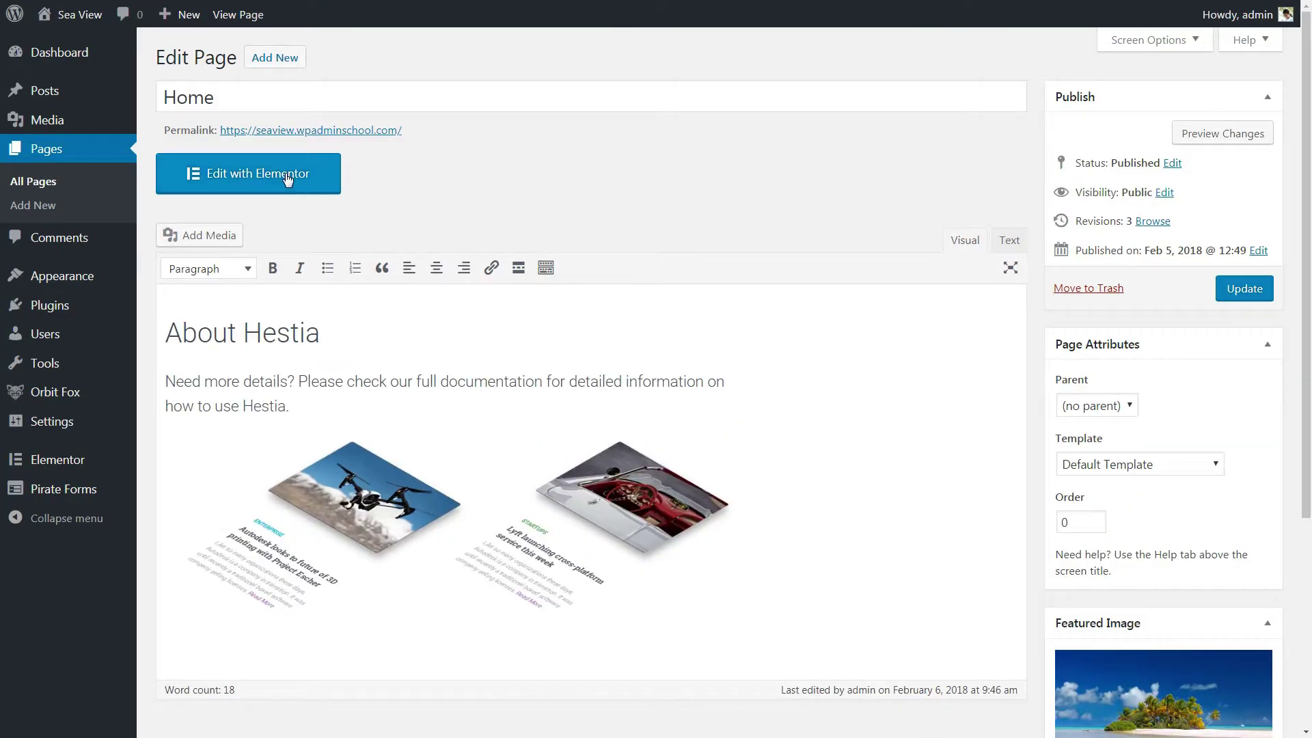
left_click(287, 180)
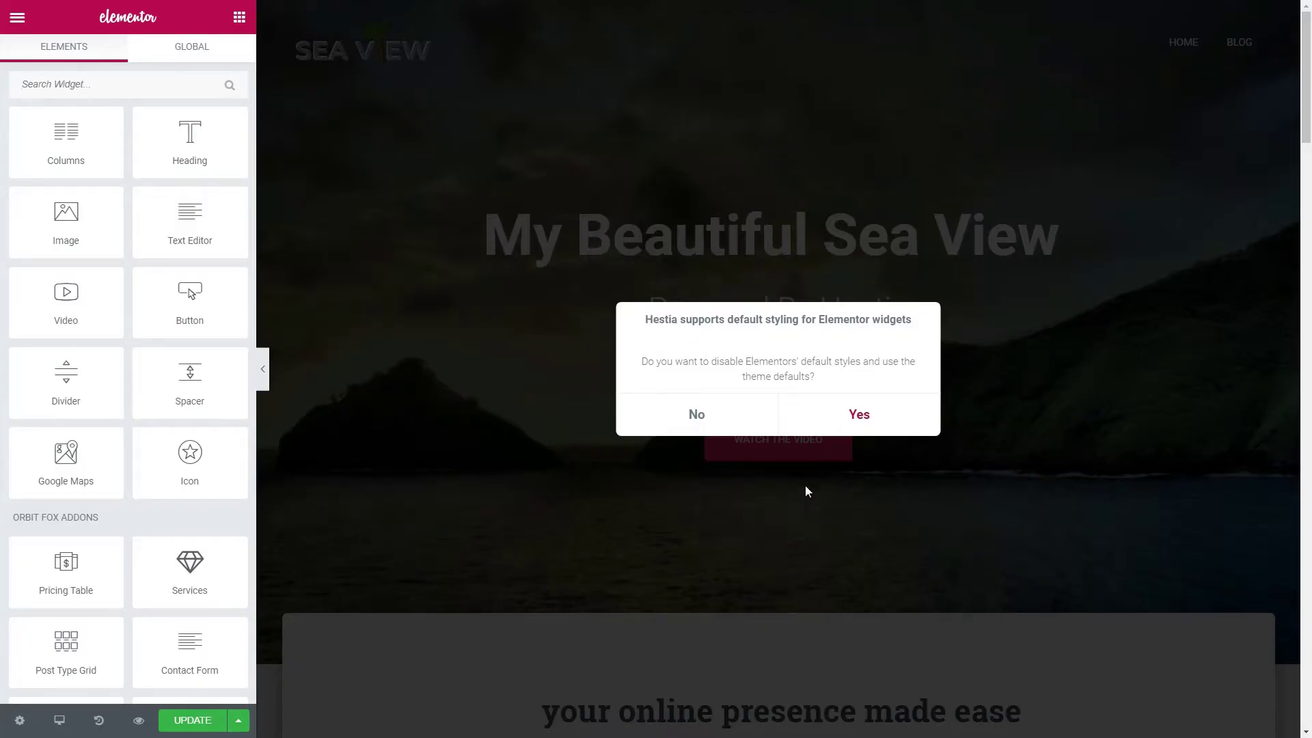
left_click(856, 417)
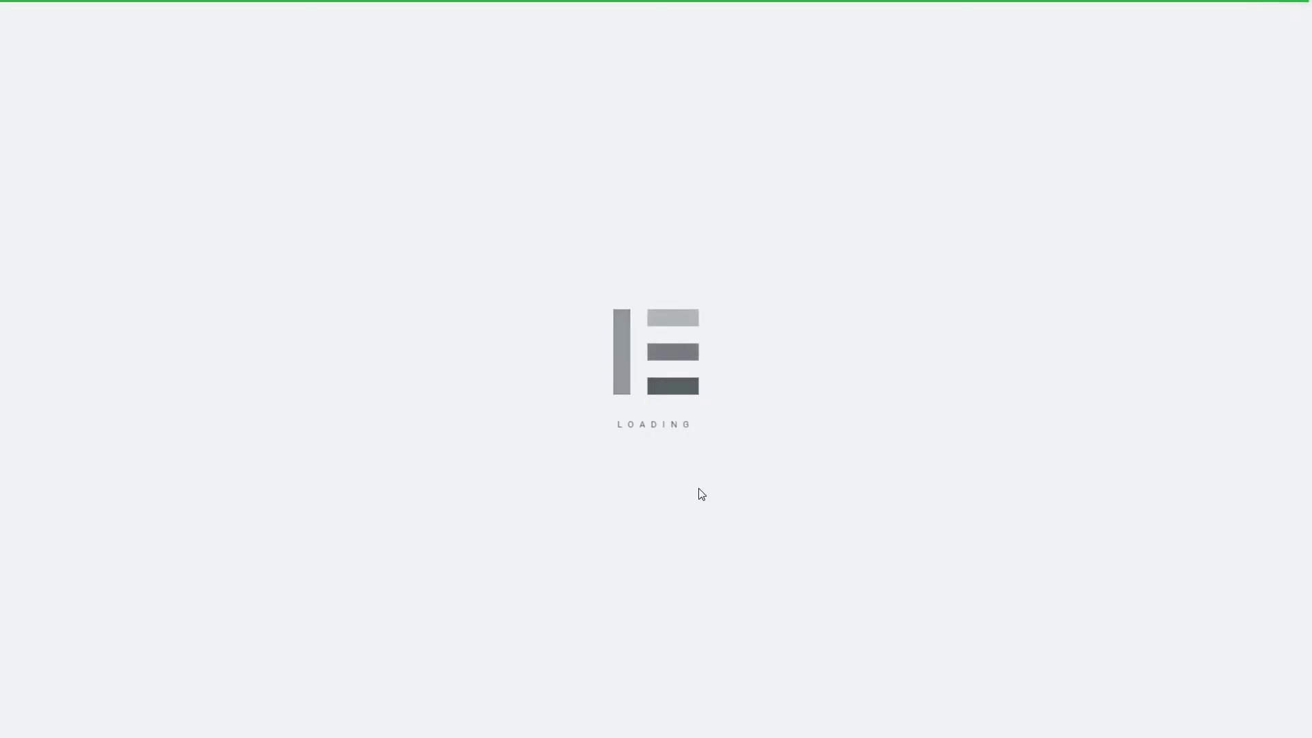
scroll(700, 486, "down", 15)
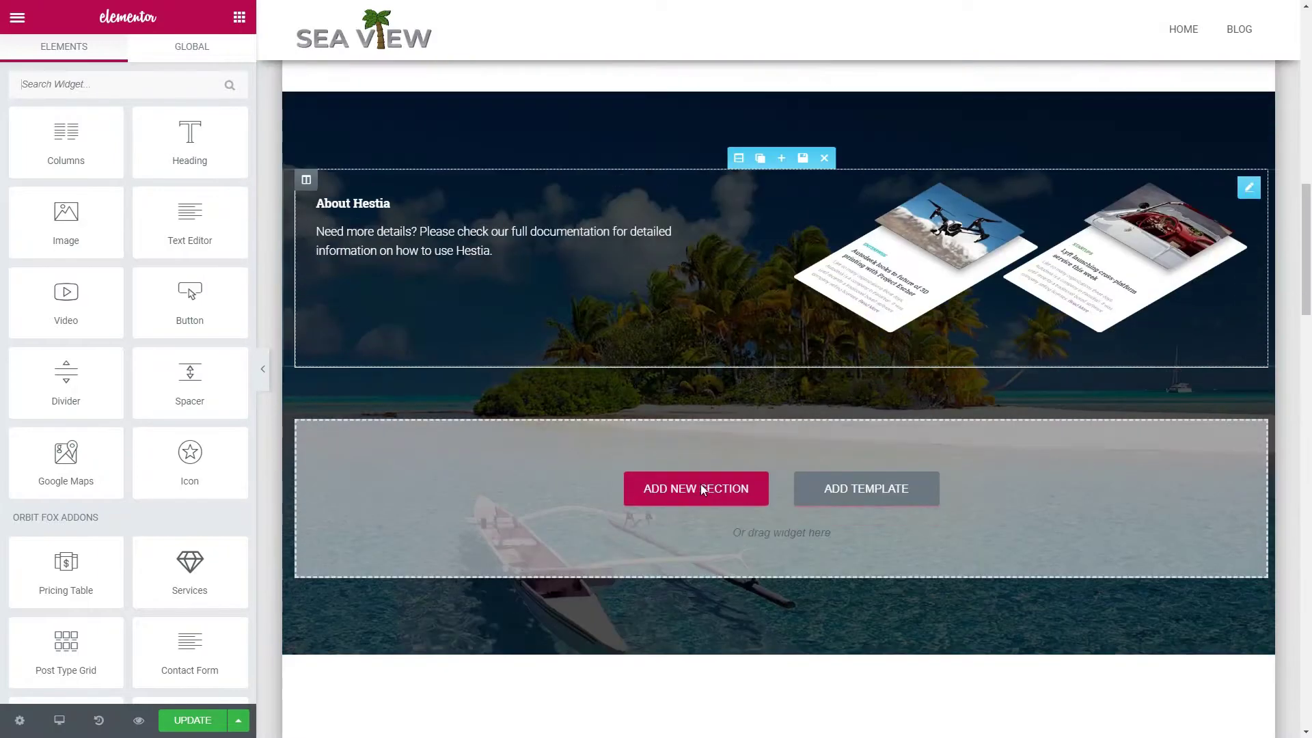
Step: Replace the About Hestia section with a one-column section containing a Video widget
scroll(704, 484, "up", 3)
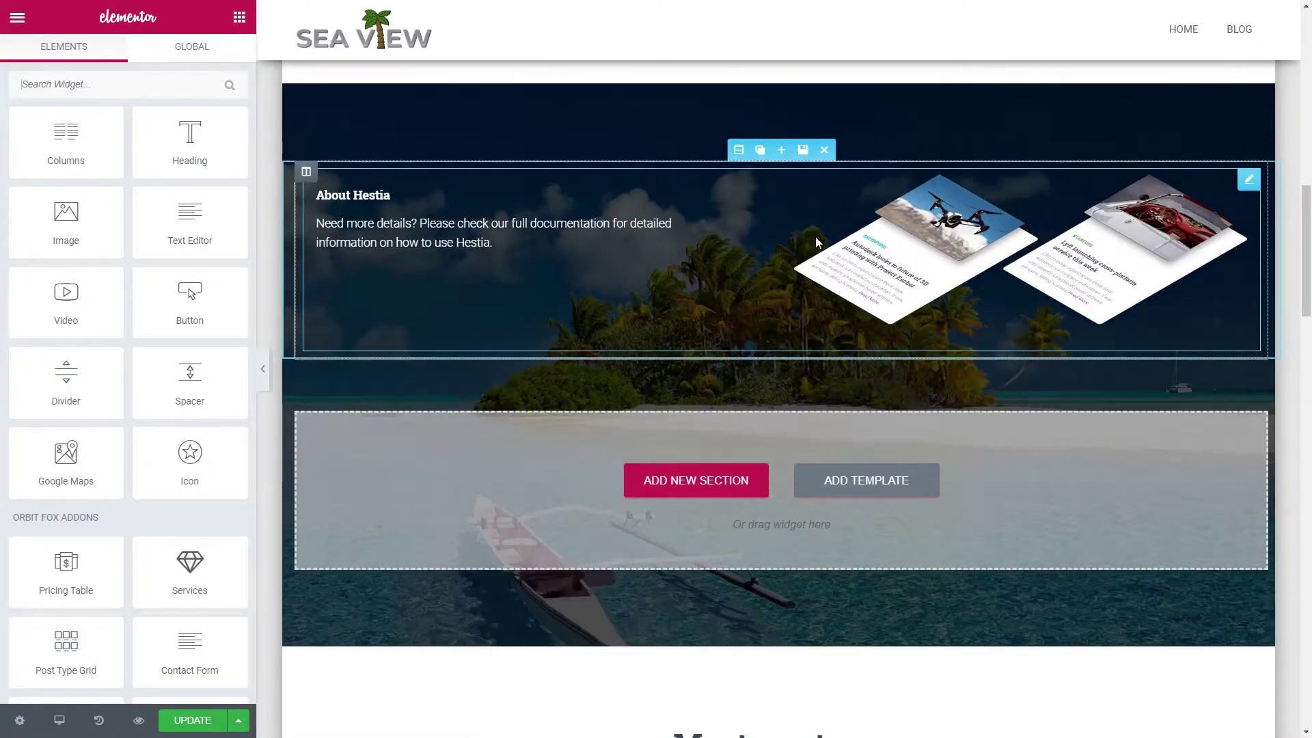
left_click(826, 170)
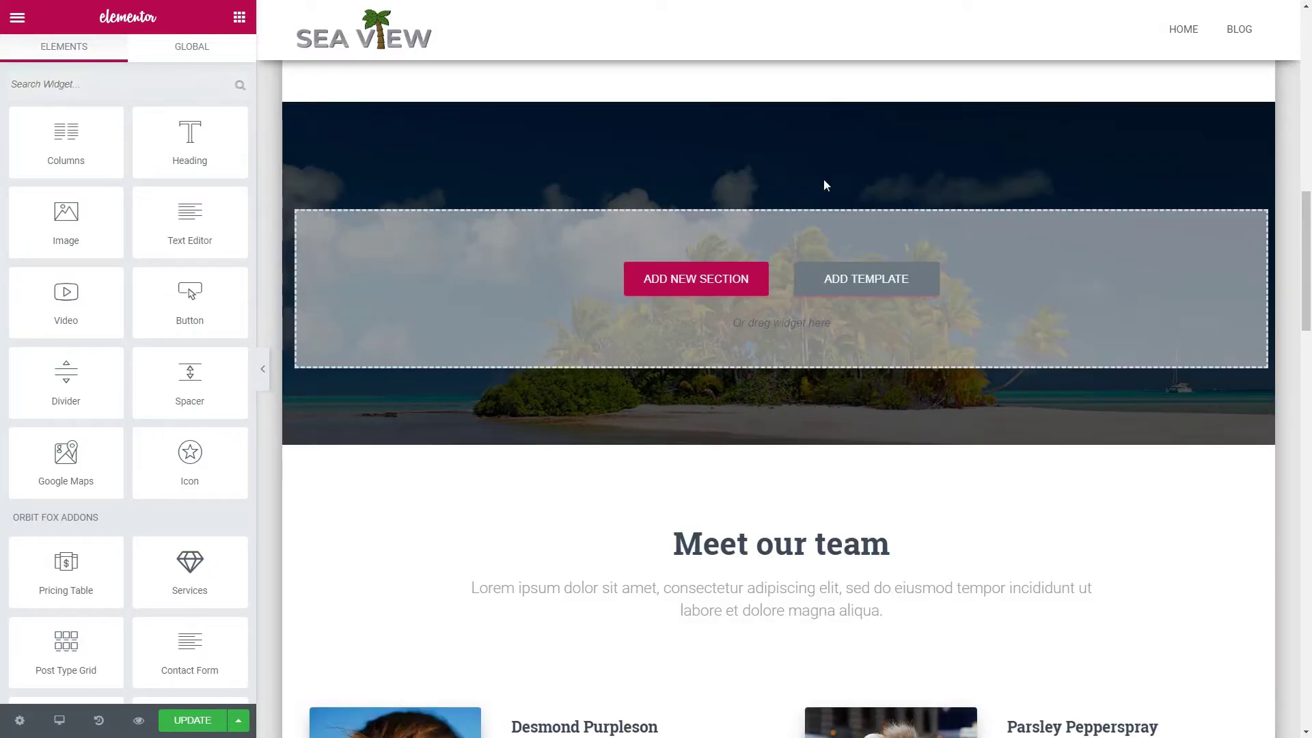
left_click(703, 281)
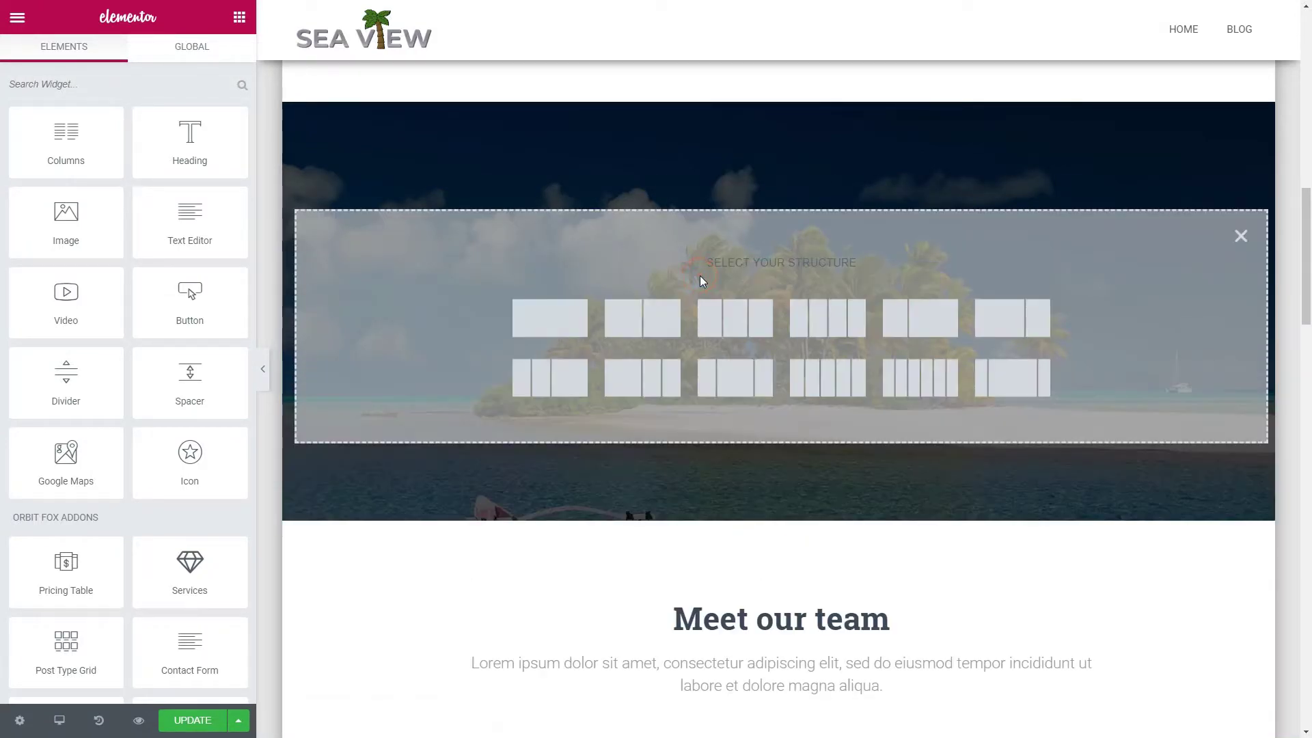
left_click(531, 322)
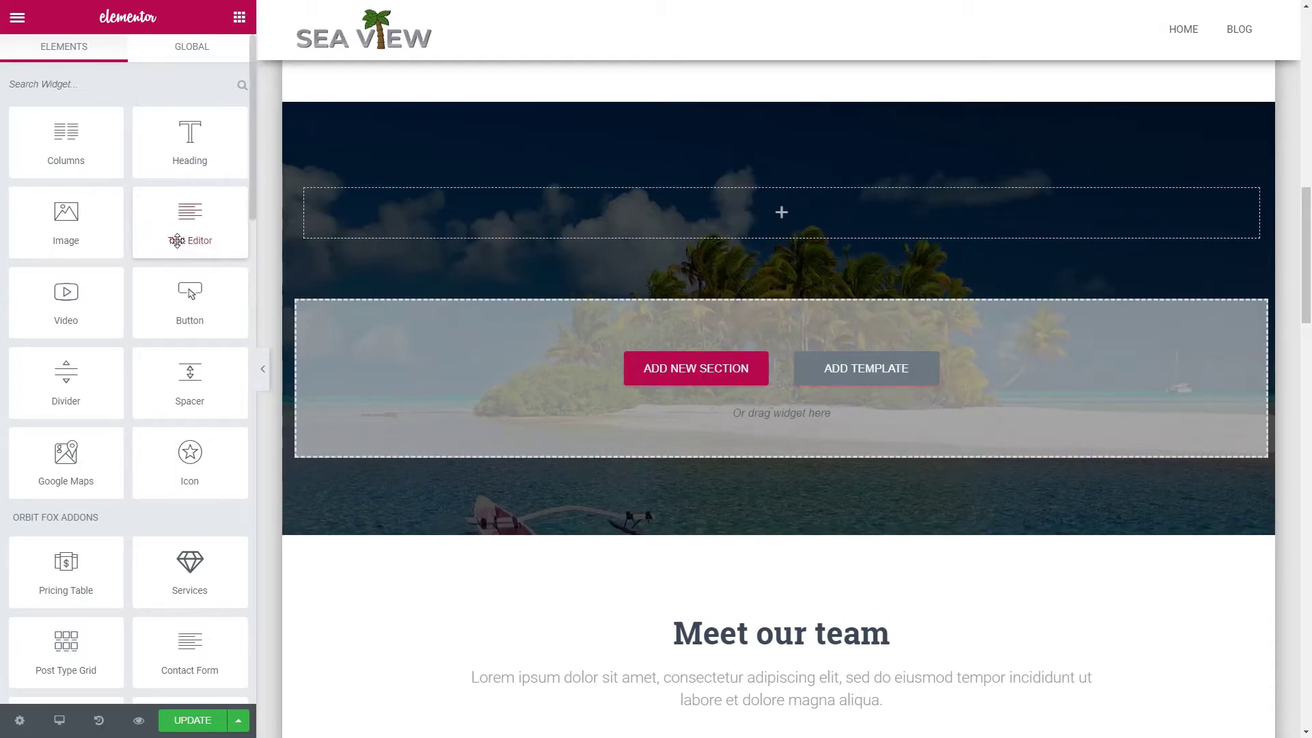
left_click_drag(72, 305, 763, 207)
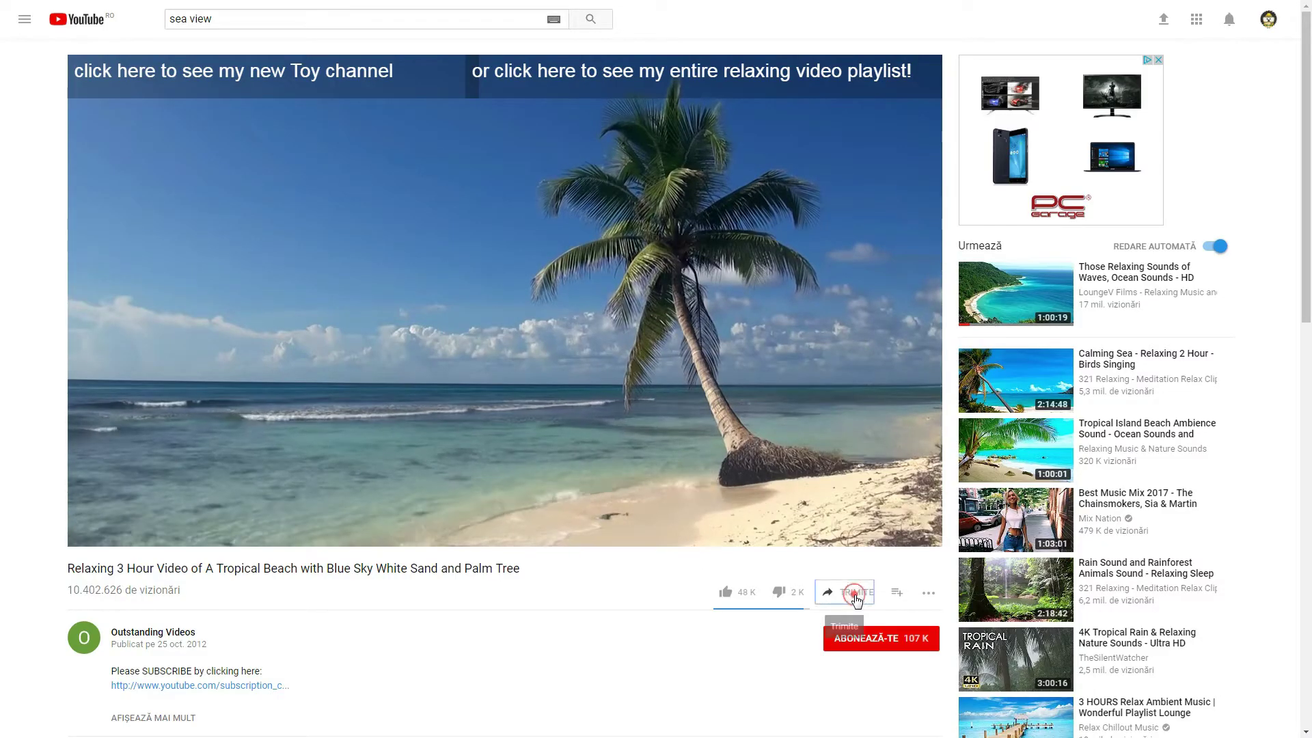
Step: Copy the beach video's YouTube share link
left_click(851, 592)
right_click(904, 503)
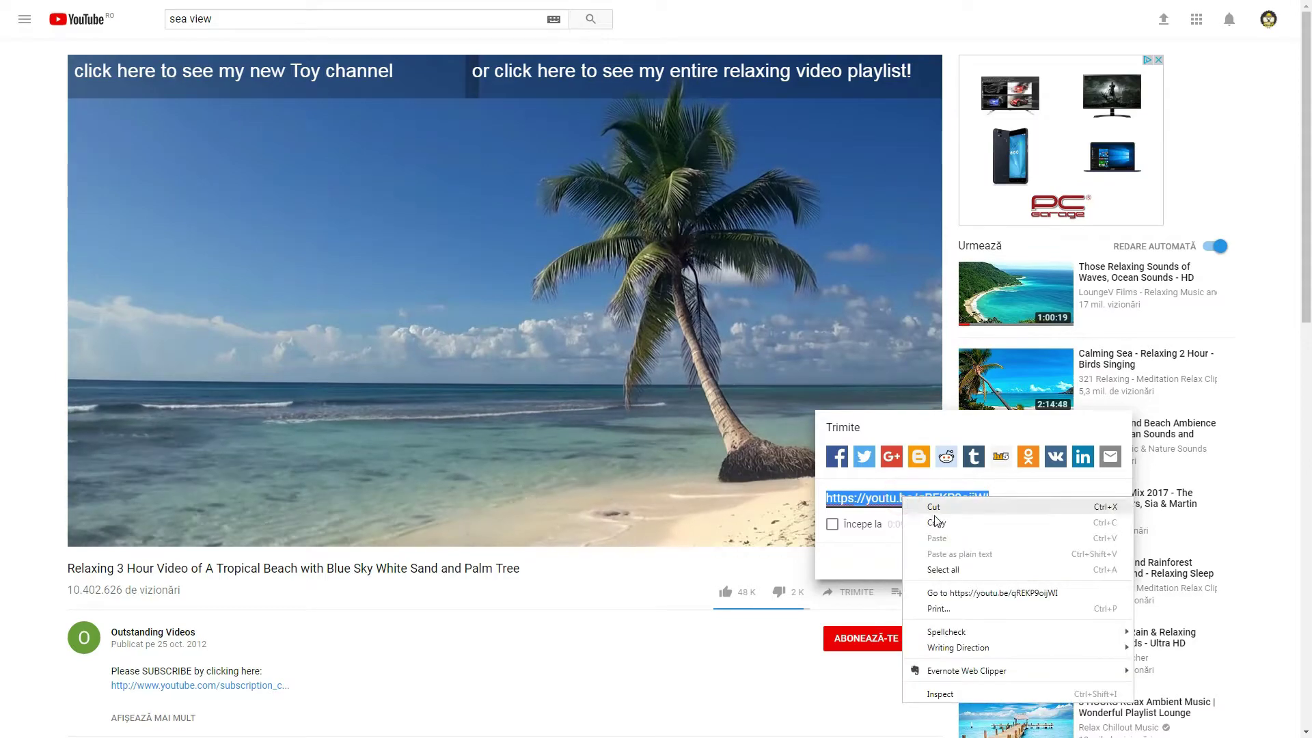
left_click(949, 522)
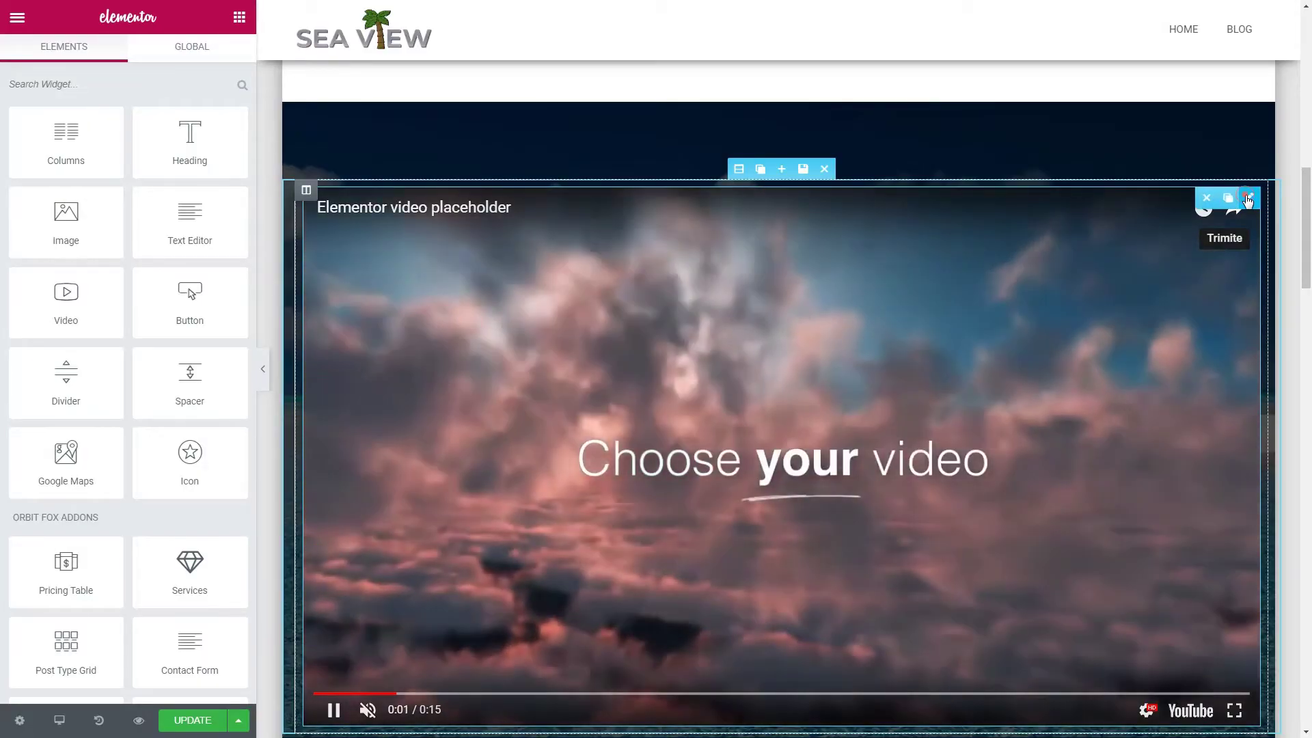
Step: Paste the beach video's youtu.be link into the Video widget and hide player controls and title/actions
left_click(1233, 207)
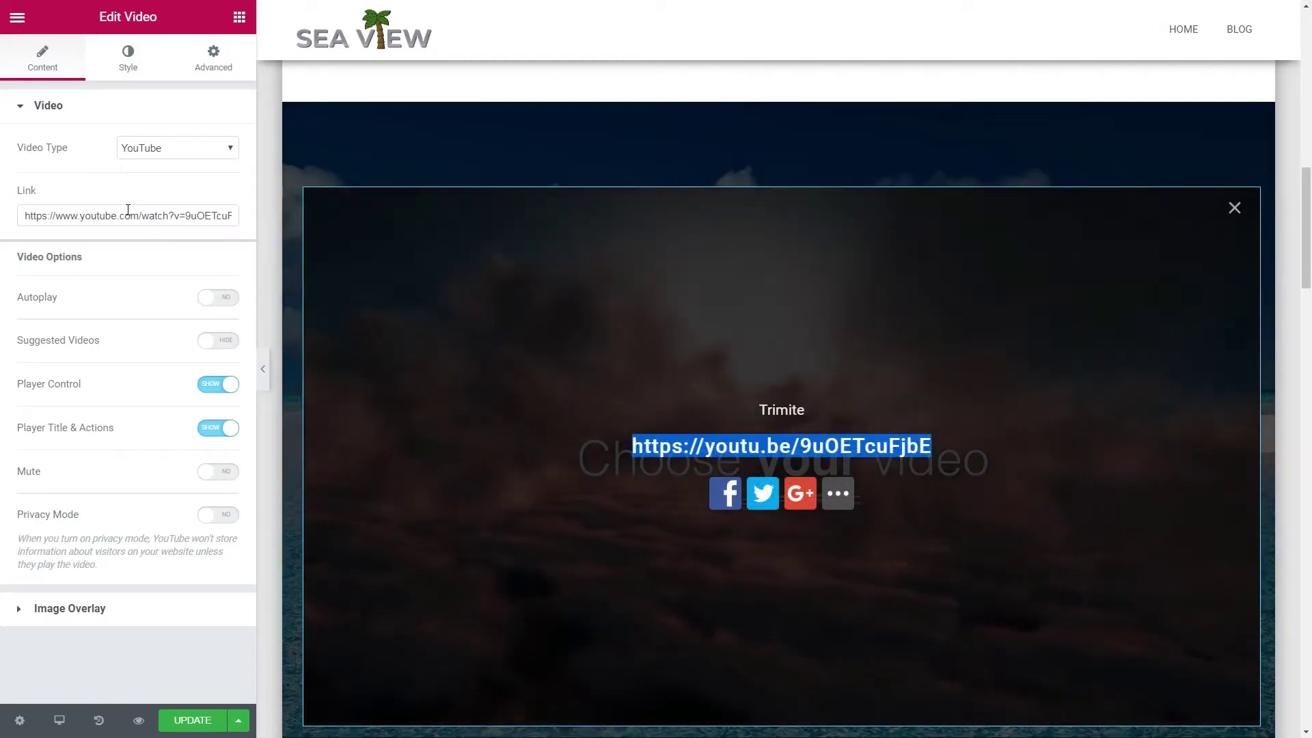
left_click(127, 212)
key("ctrl+a")
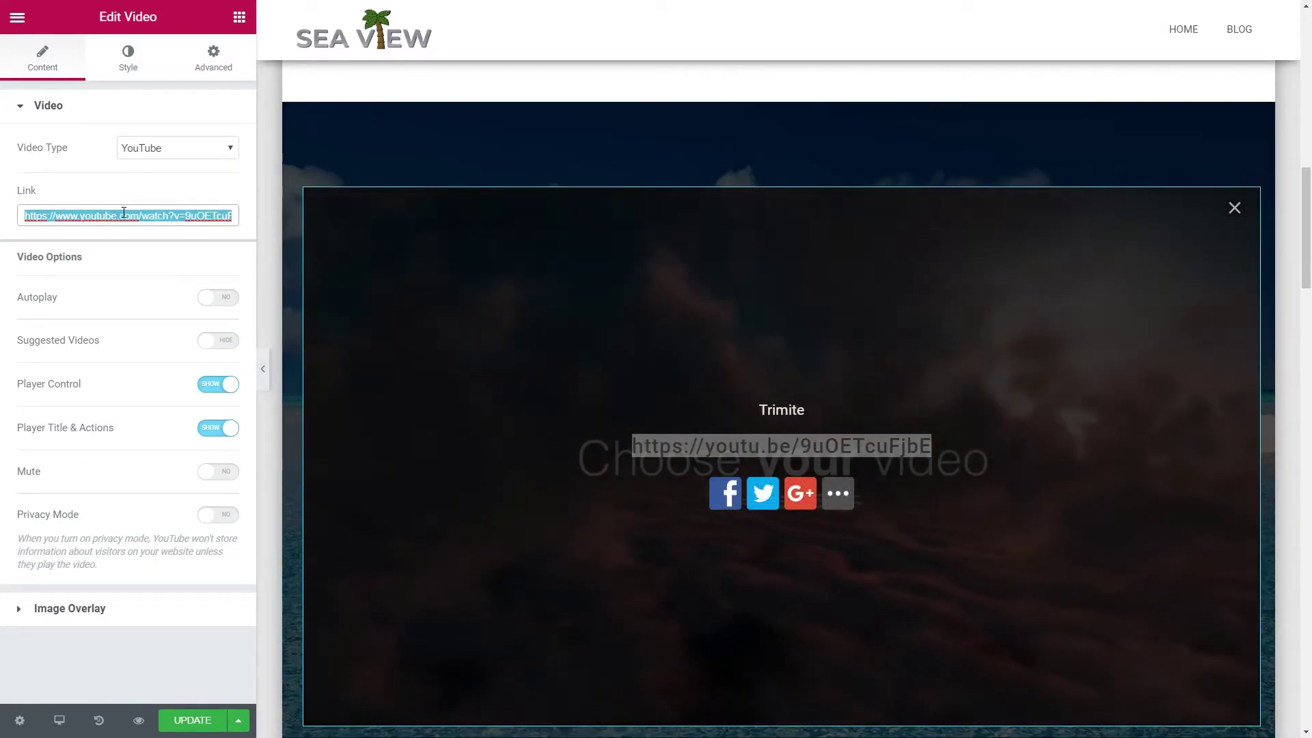
right_click(123, 214)
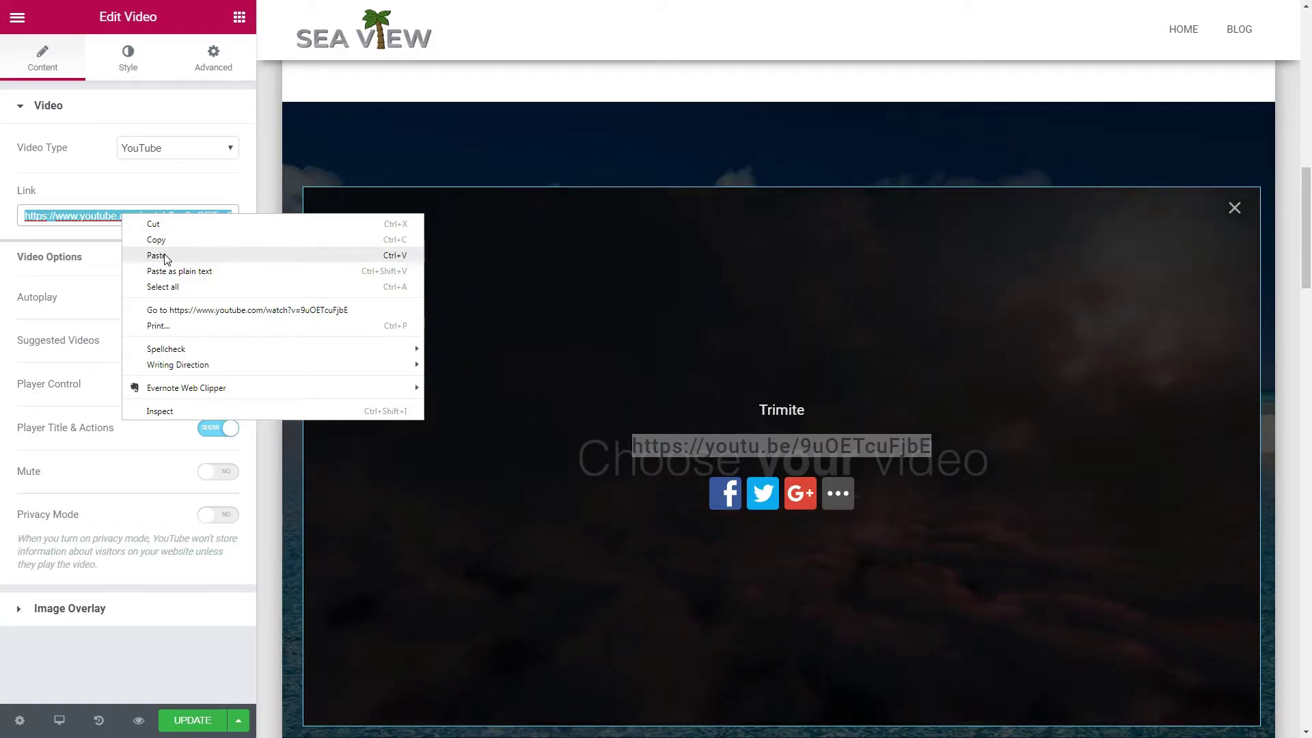
left_click(157, 255)
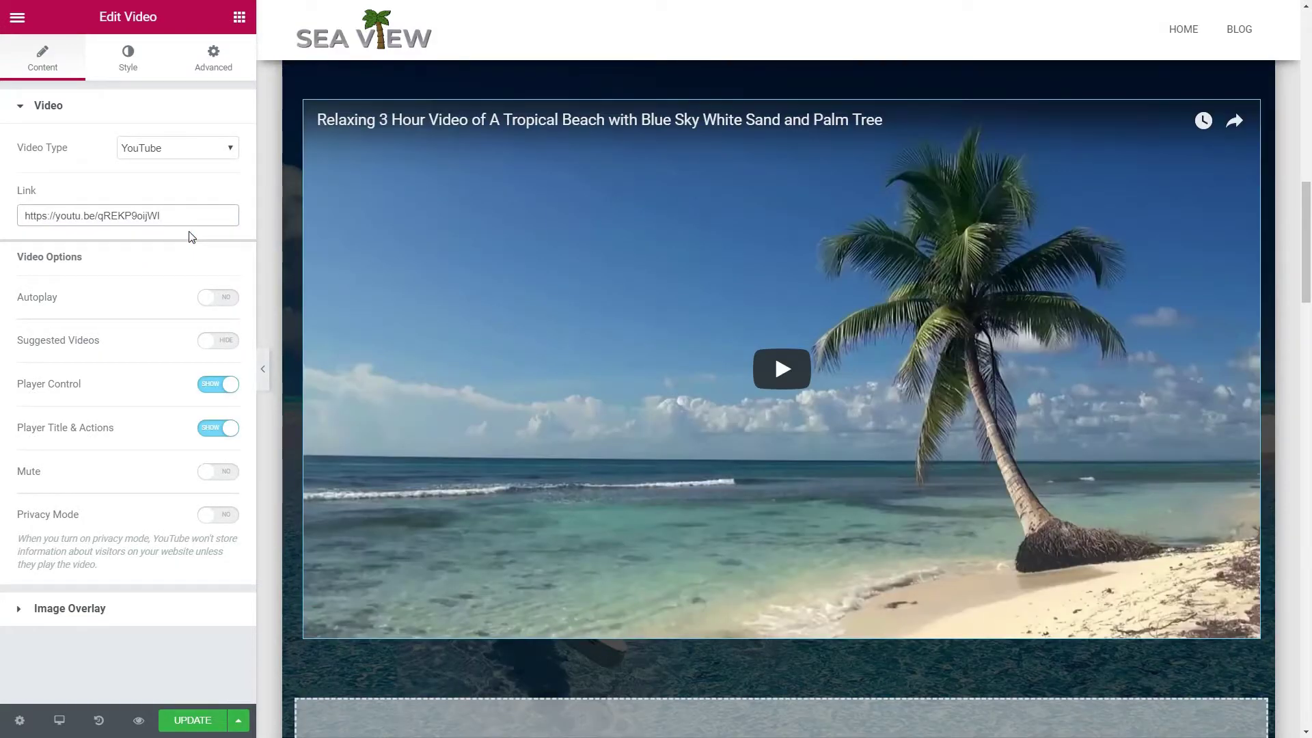
left_click(228, 383)
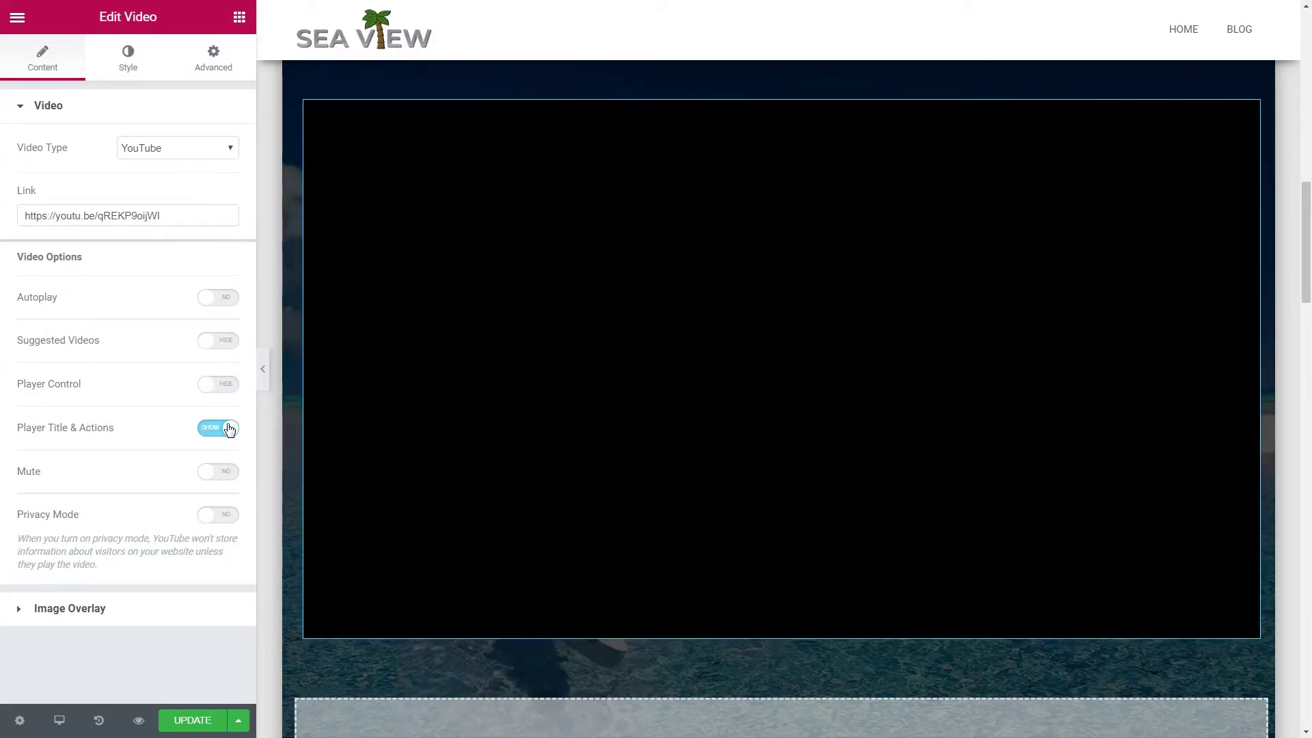
left_click(228, 427)
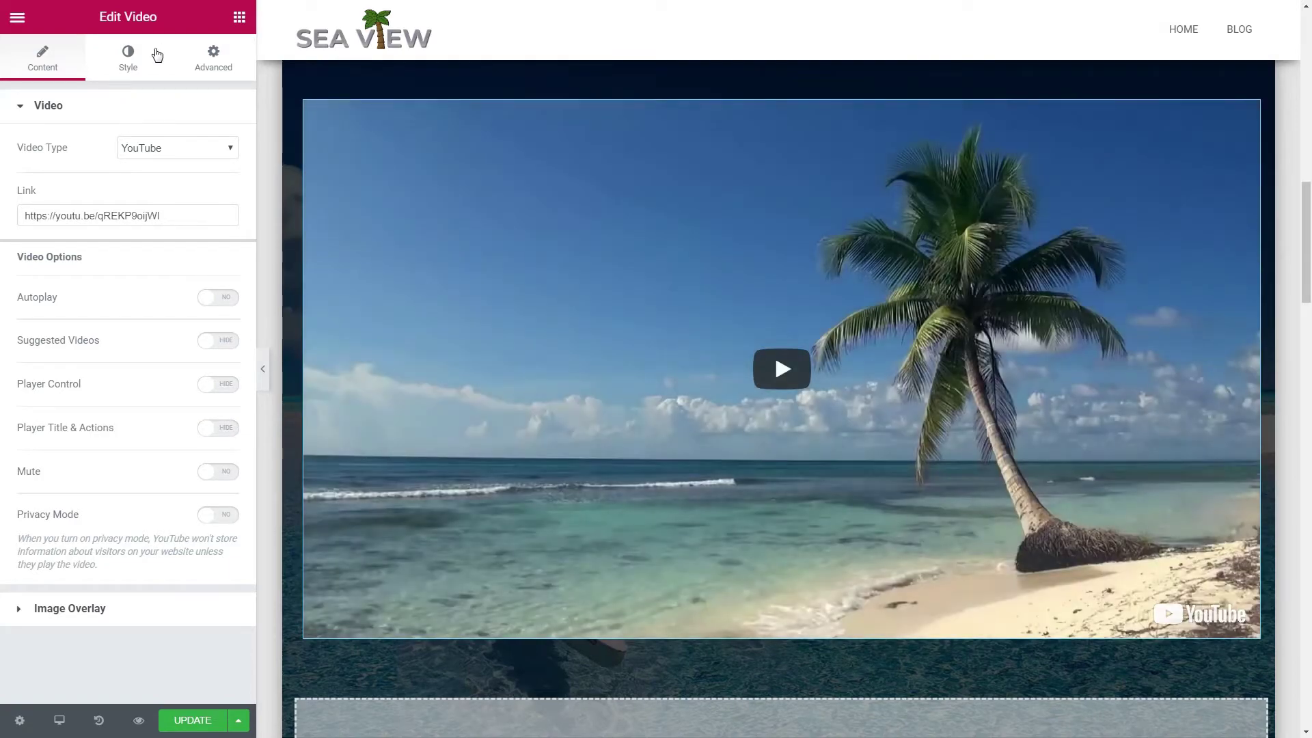
Step: Return to the widget panel, cancelling a stray heading placement near the video
left_click(239, 19)
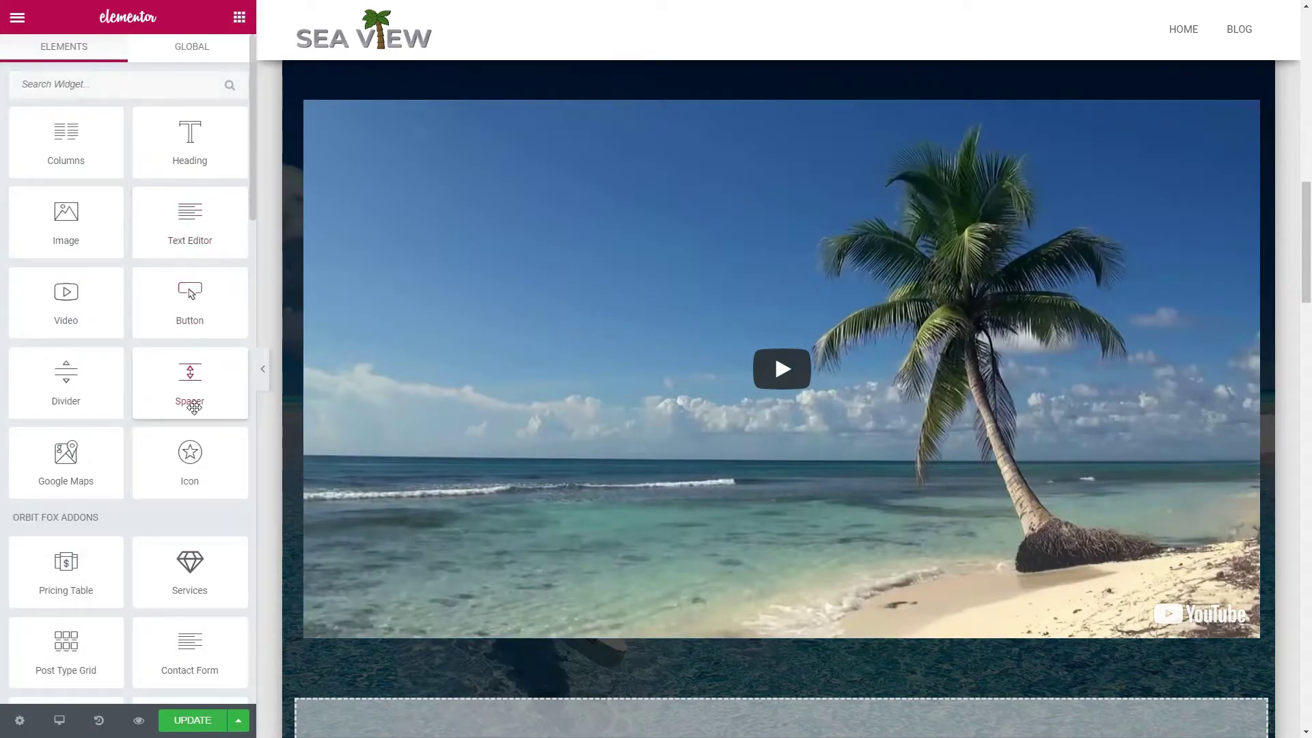
left_click_drag(700, 596, 698, 618)
left_click_drag(190, 145, 354, 145)
left_click_drag(217, 142, 218, 144)
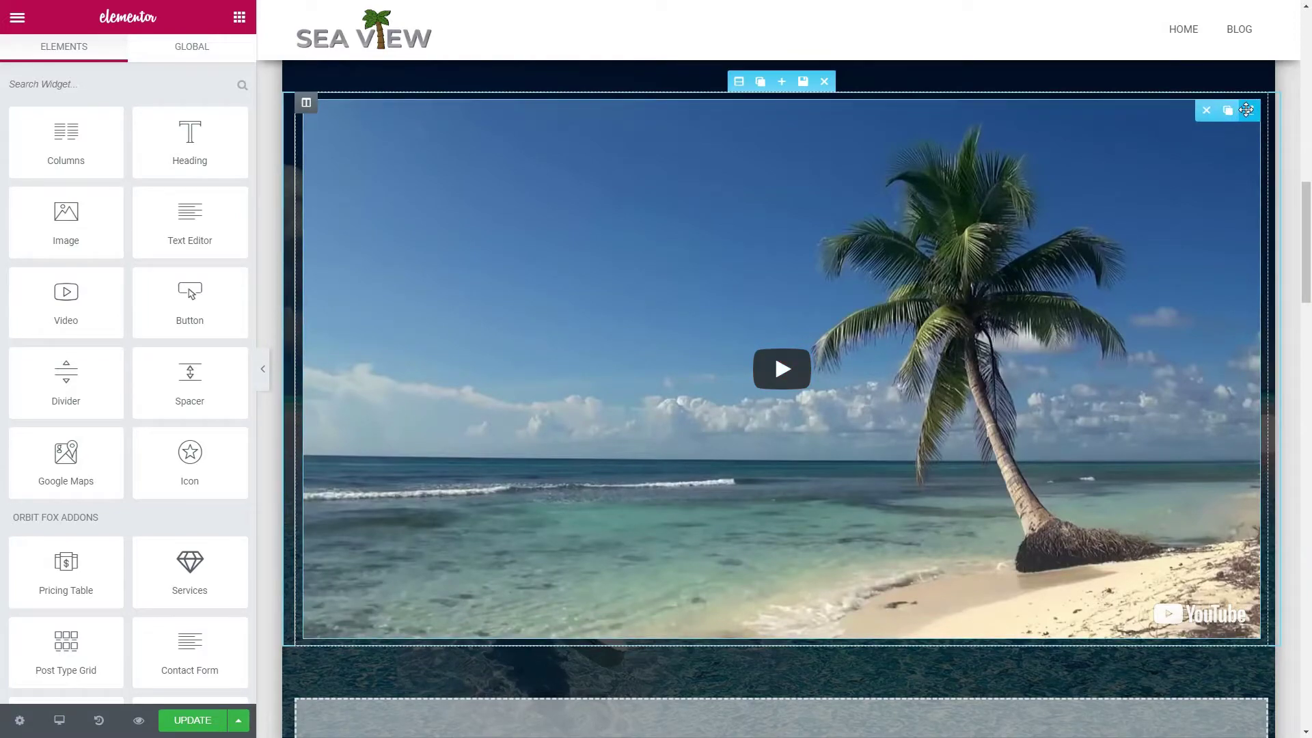
Step: Give the video a 10 px solid white border with 5 px rounded corners
left_click(1247, 108)
left_click(223, 67)
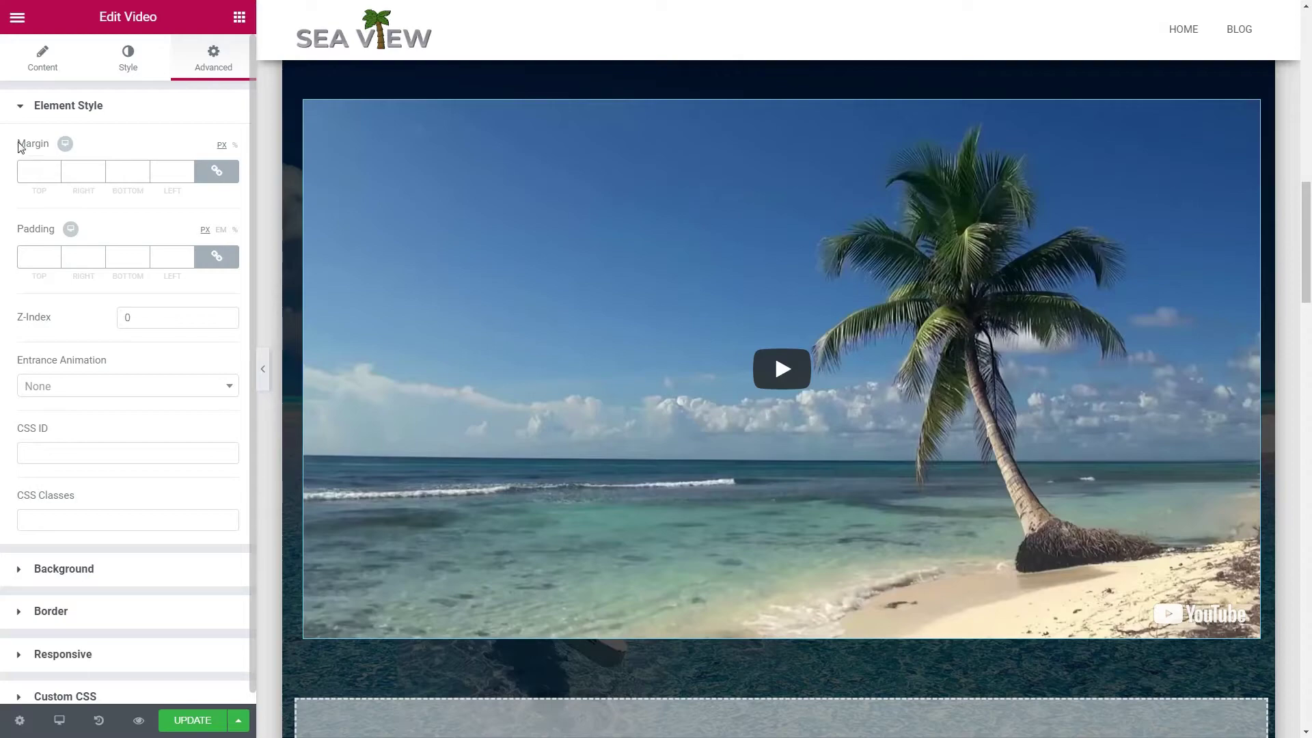
left_click(22, 116)
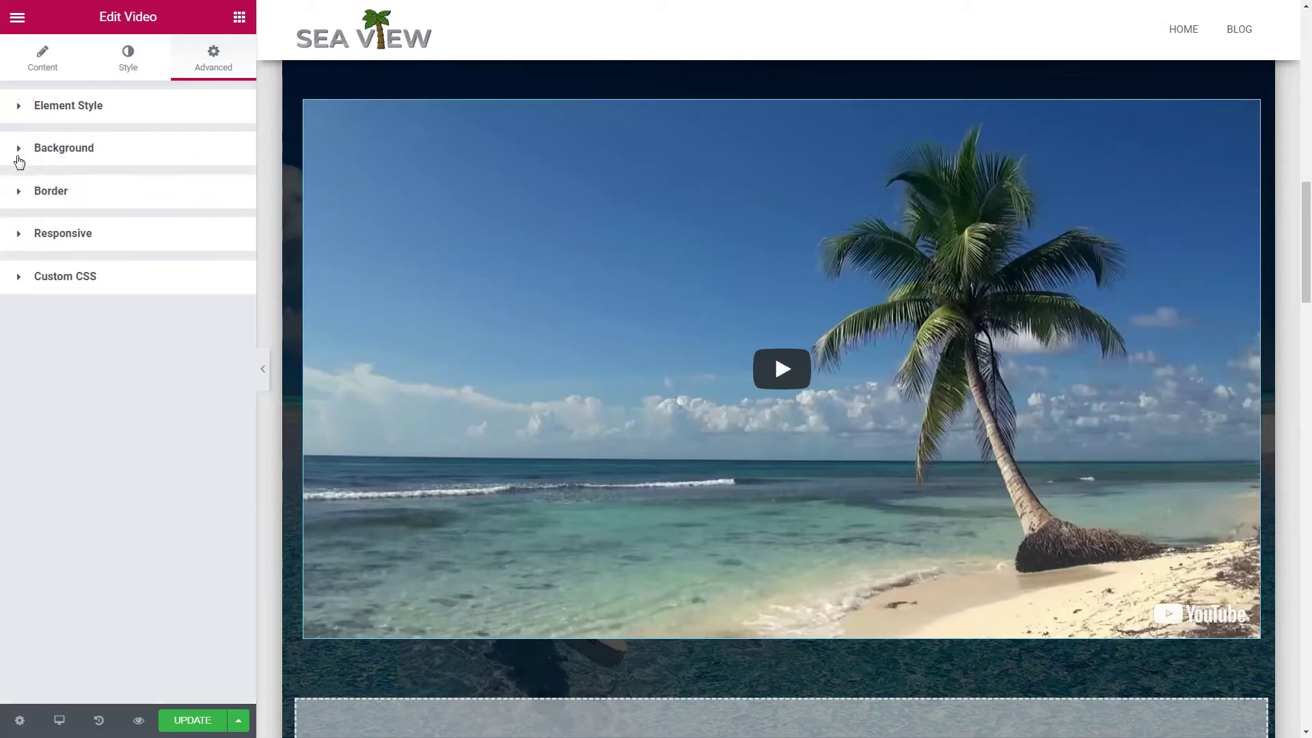
left_click(20, 195)
left_click(209, 287)
left_click(202, 315)
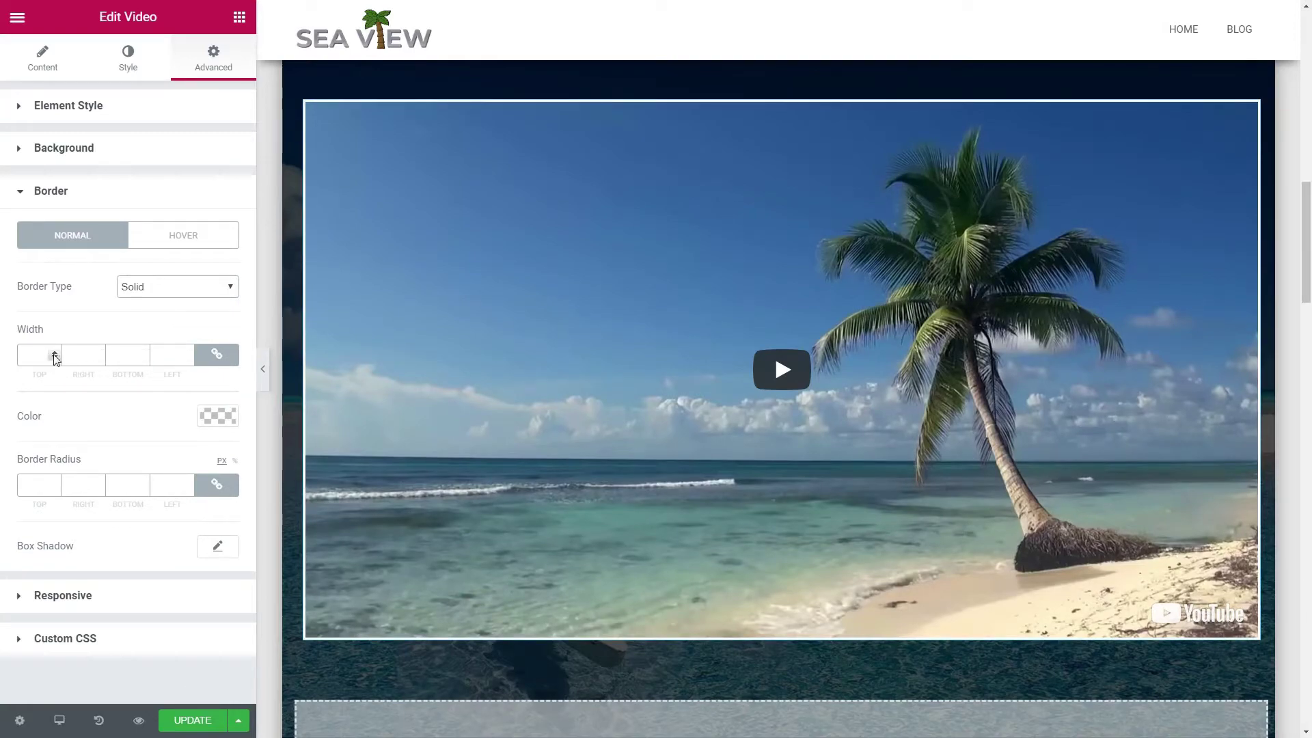
left_click(37, 354)
type("10")
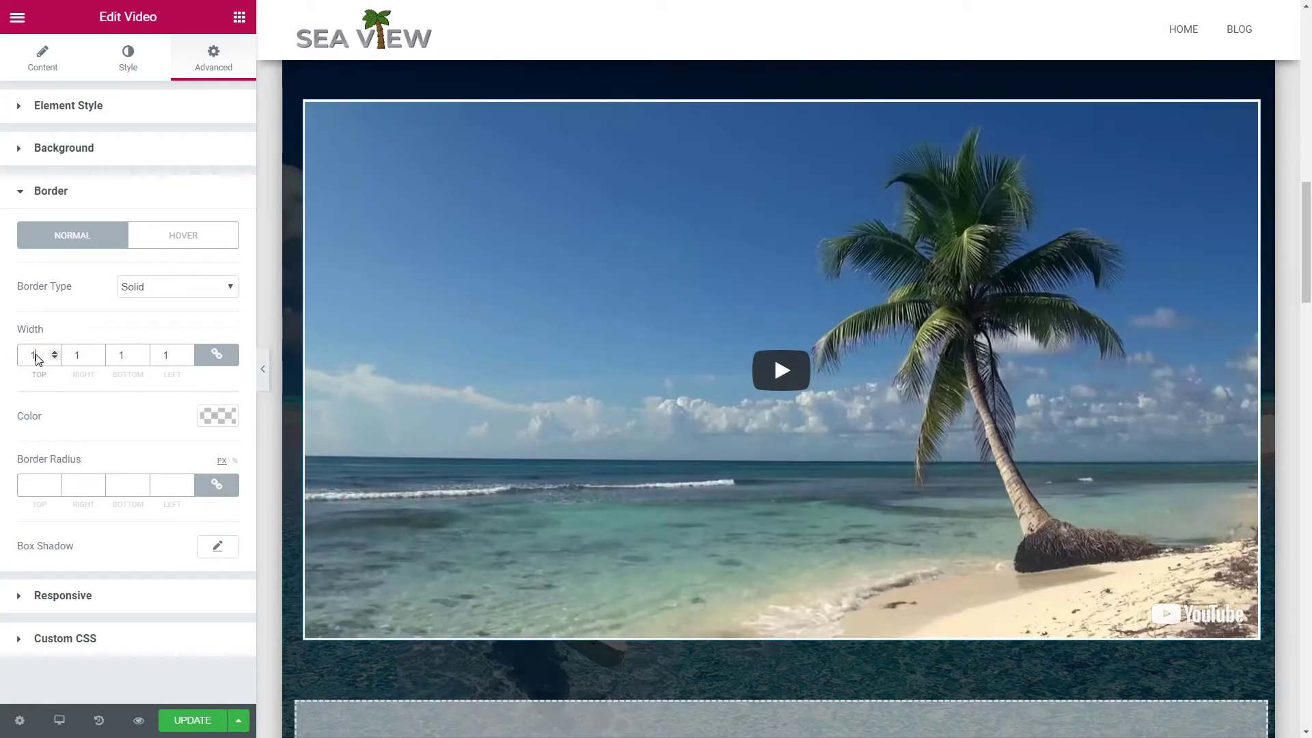
left_click(219, 416)
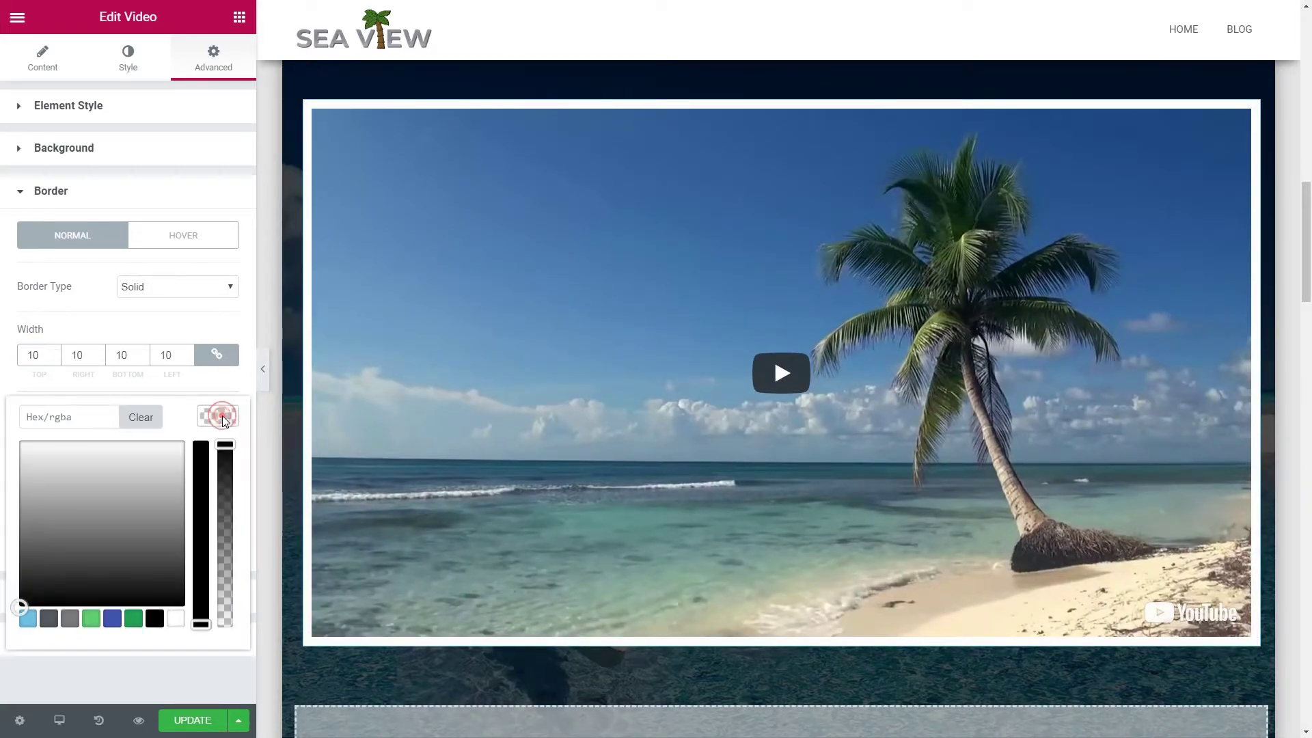
left_click(175, 622)
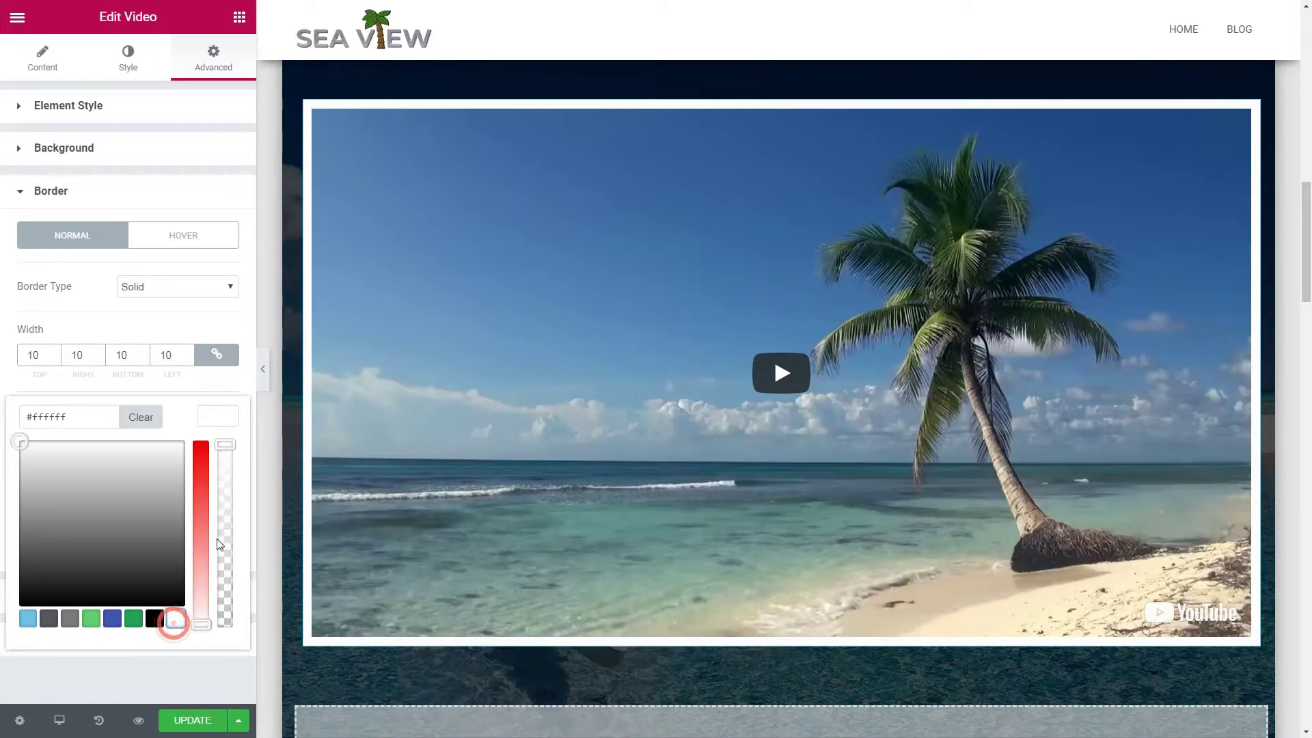
left_click(221, 422)
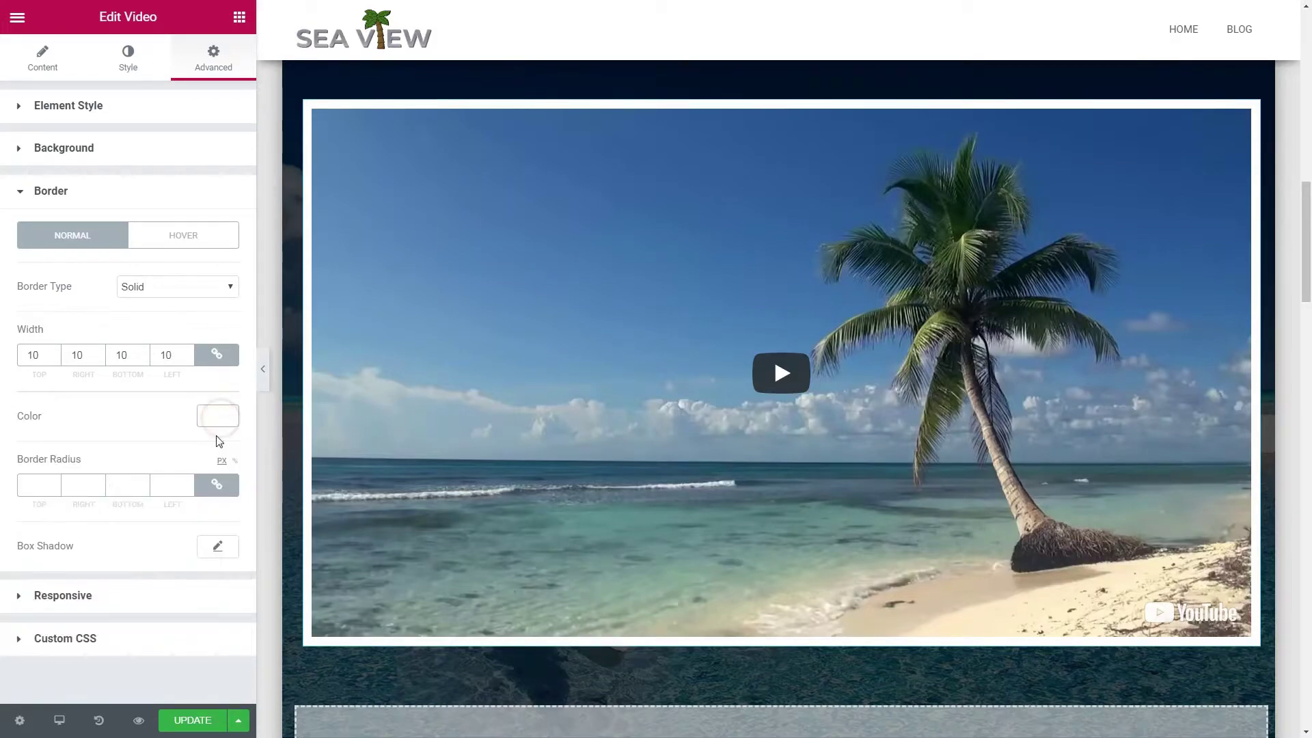
left_click(55, 482)
left_click(55, 483)
Step: Add an opaque bright-blue box shadow glow with blur 48 around the video
left_click(218, 547)
scroll(220, 551, "down", 2)
left_click(205, 474)
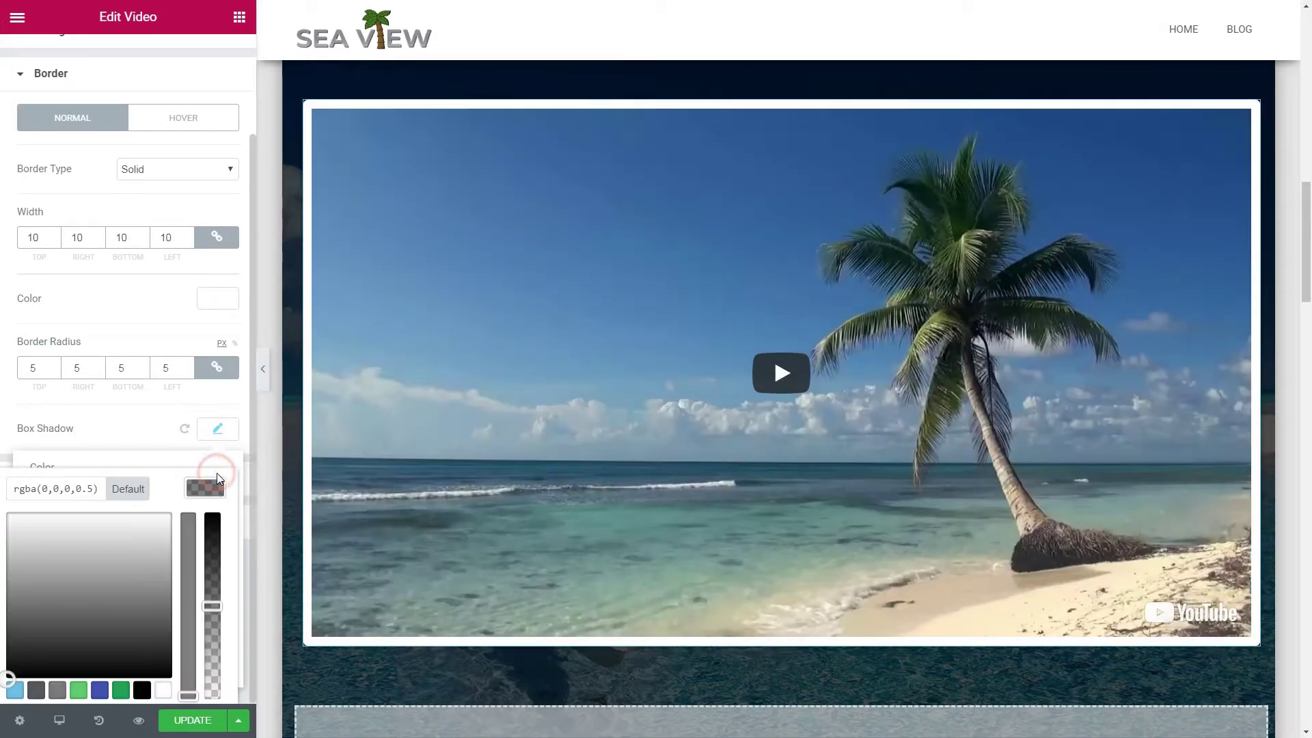
scroll(216, 473, "down", 1)
left_click(15, 673)
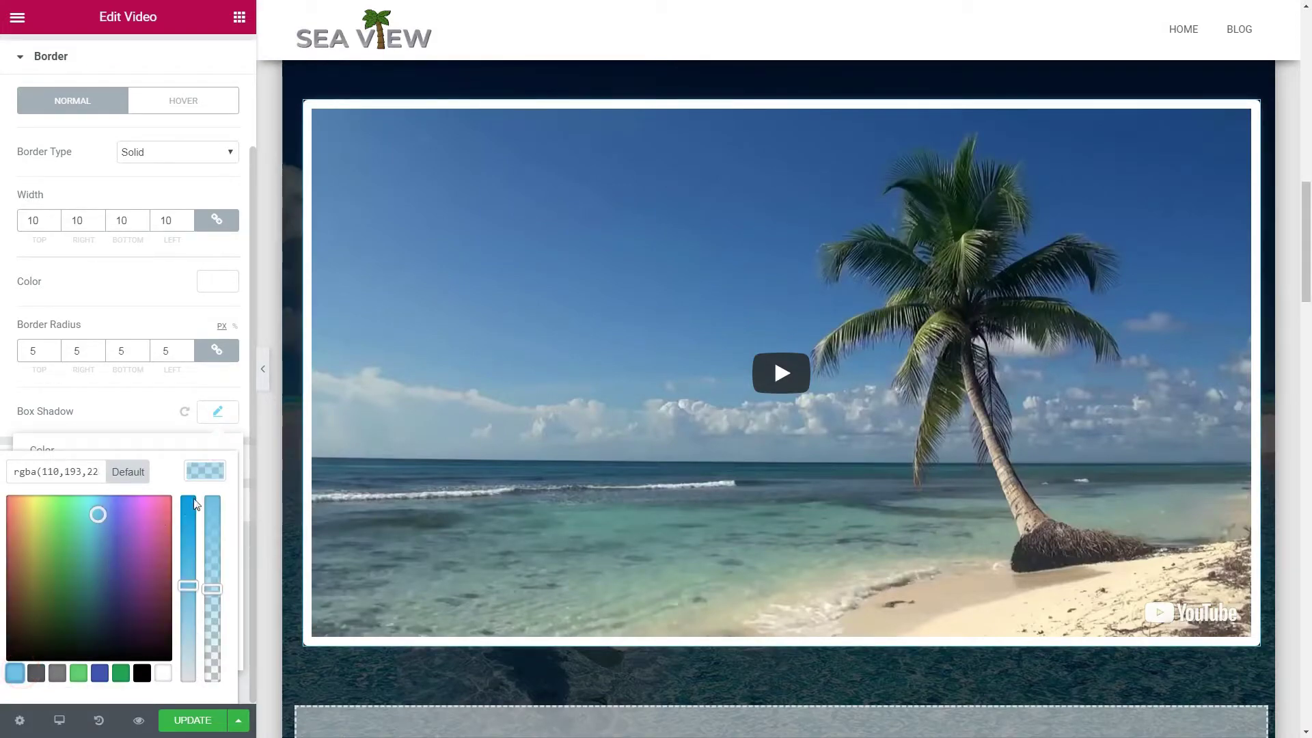
left_click_drag(186, 586, 189, 496)
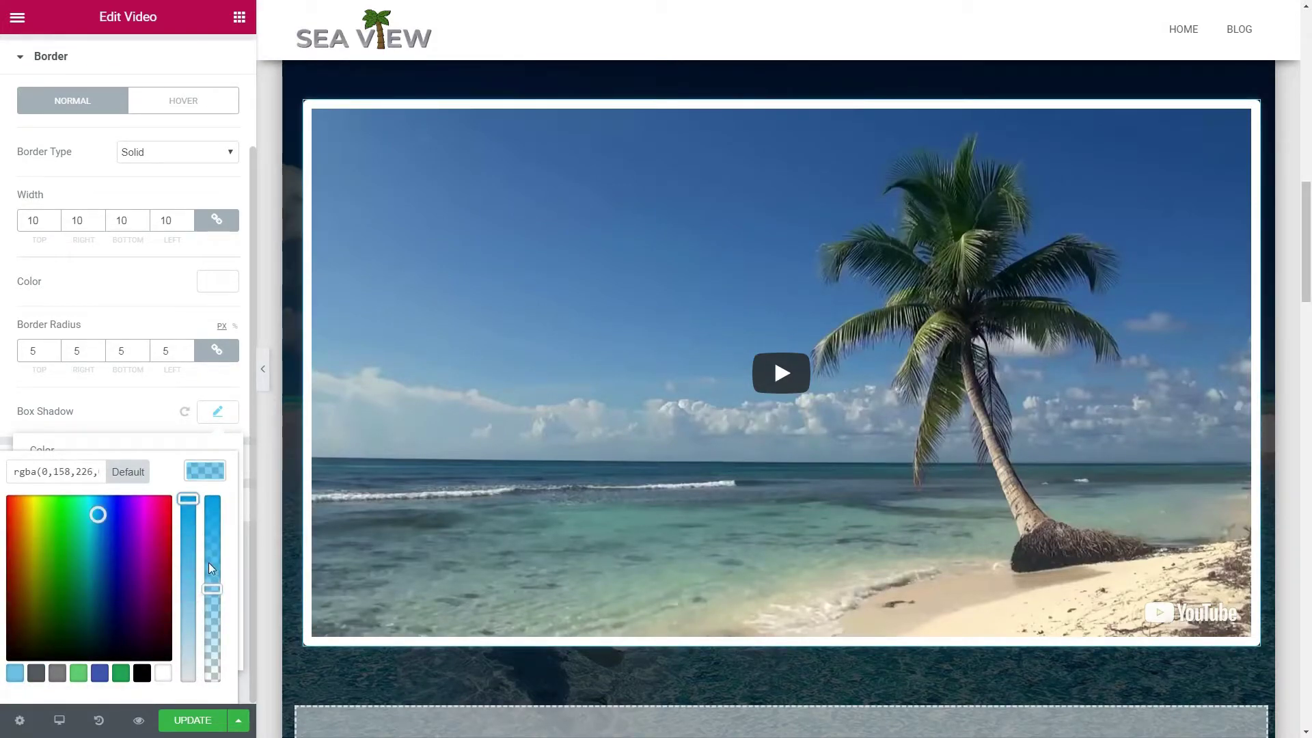
left_click_drag(210, 591, 212, 499)
left_click(205, 470)
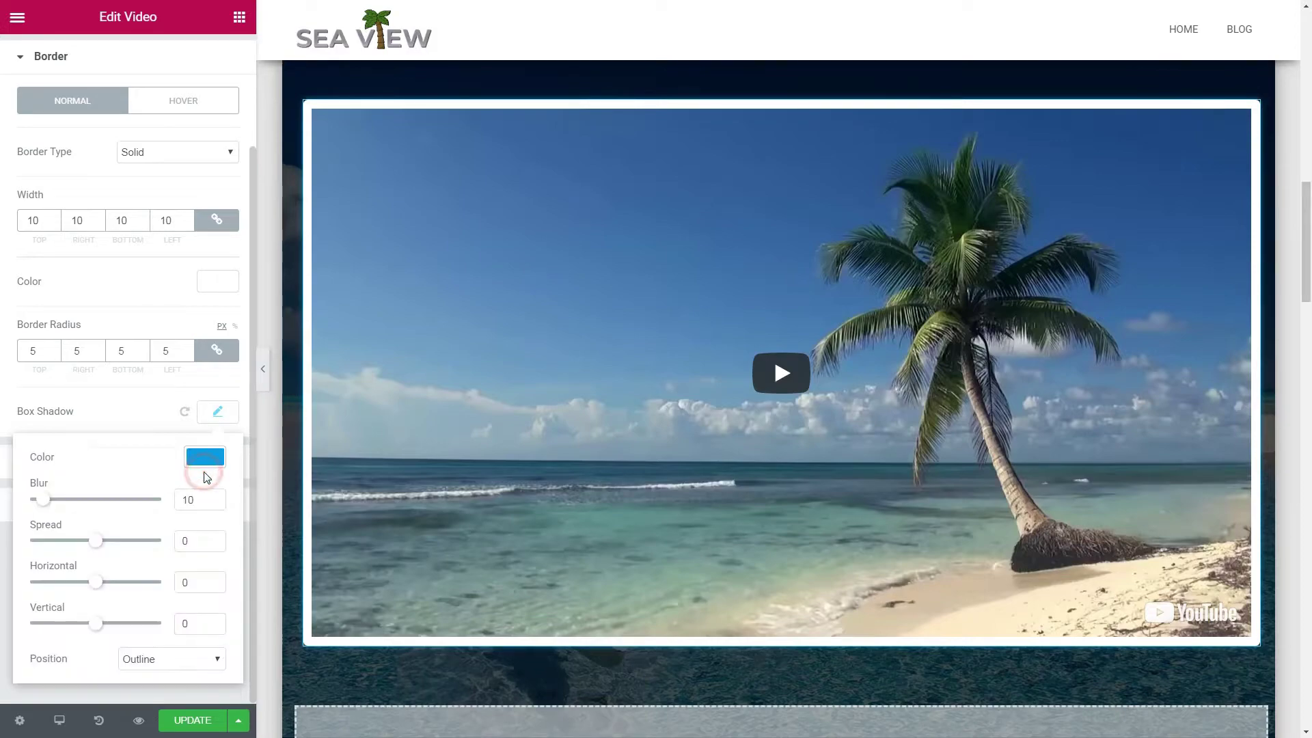
left_click_drag(44, 501, 97, 509)
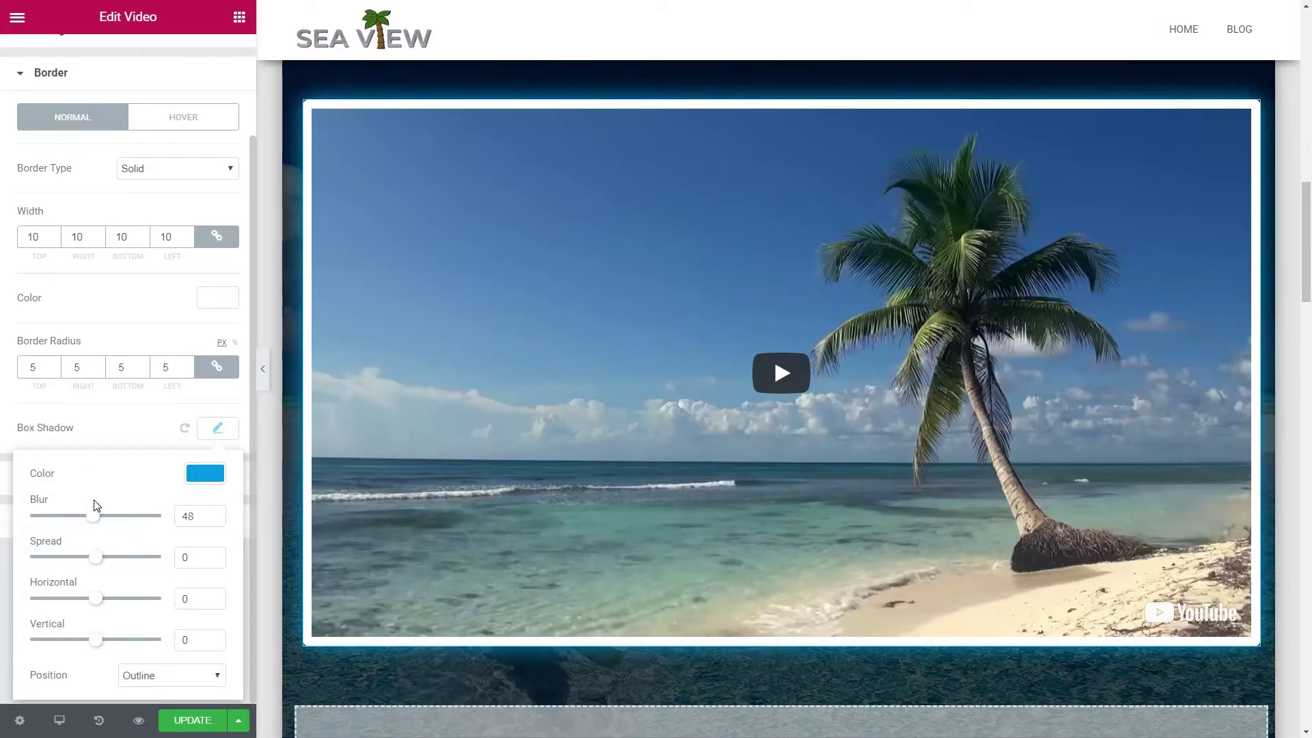
left_click(128, 58)
Step: Set all four video margins to 50 px and save the page
left_click(201, 62)
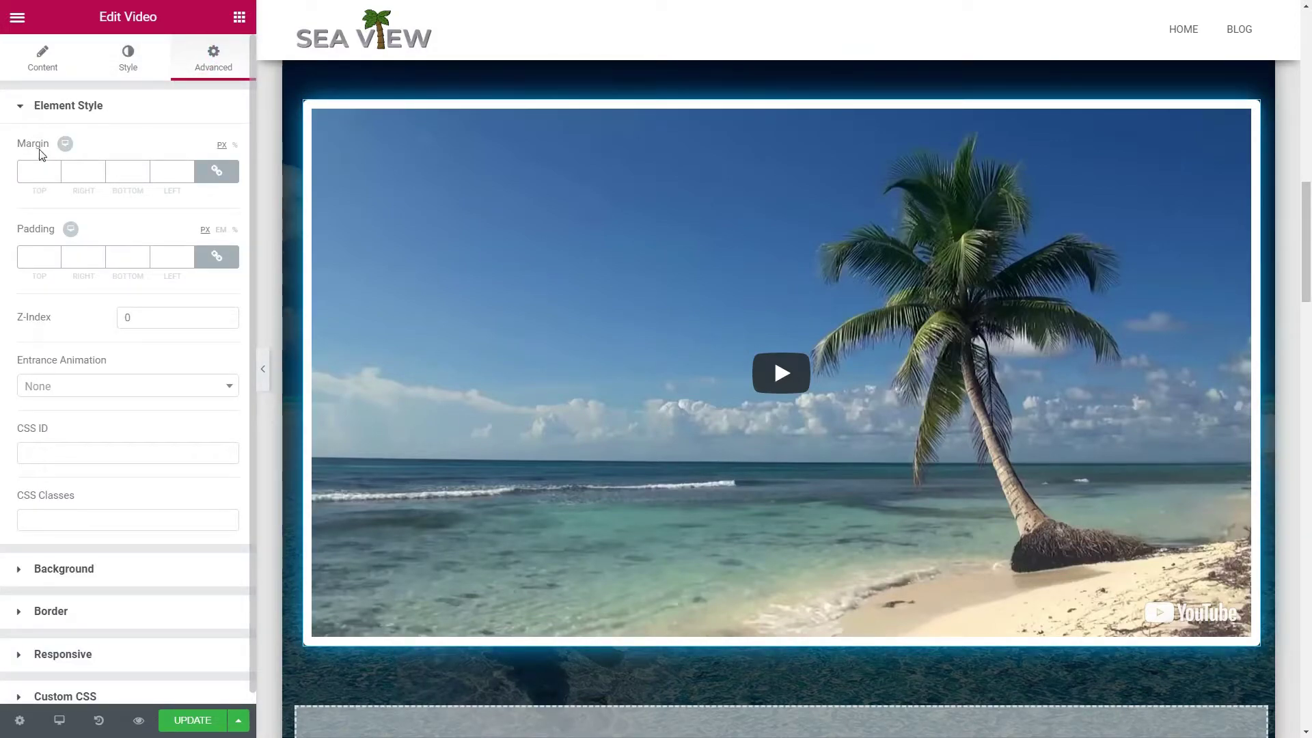
left_click(54, 168)
left_click_drag(55, 172, 55, 172)
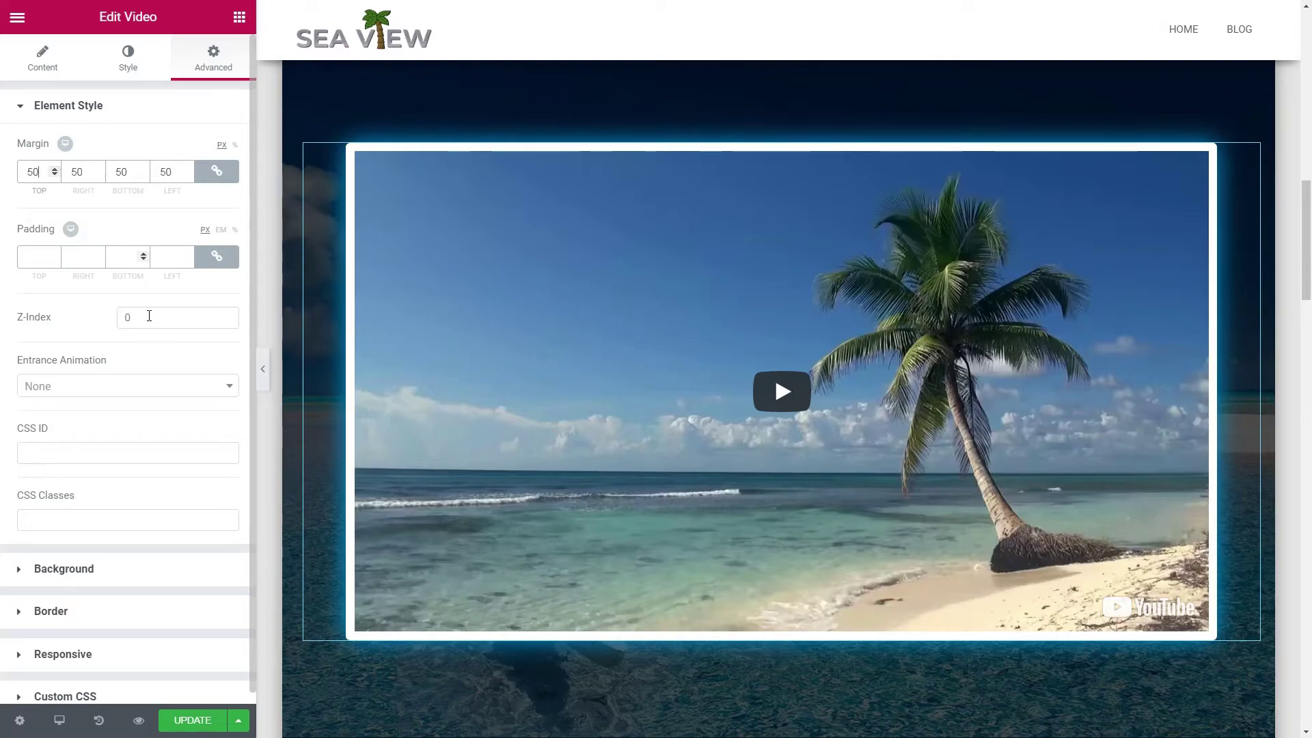
left_click(202, 720)
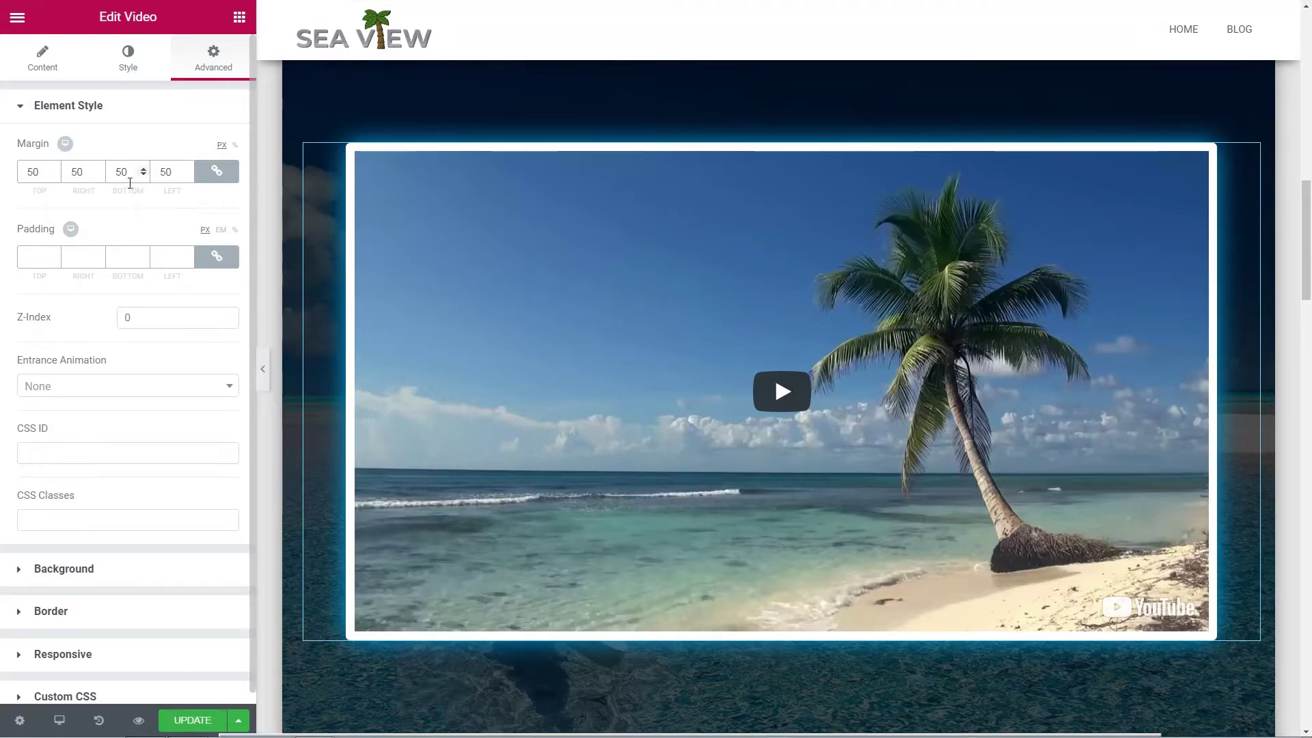
left_click(45, 64)
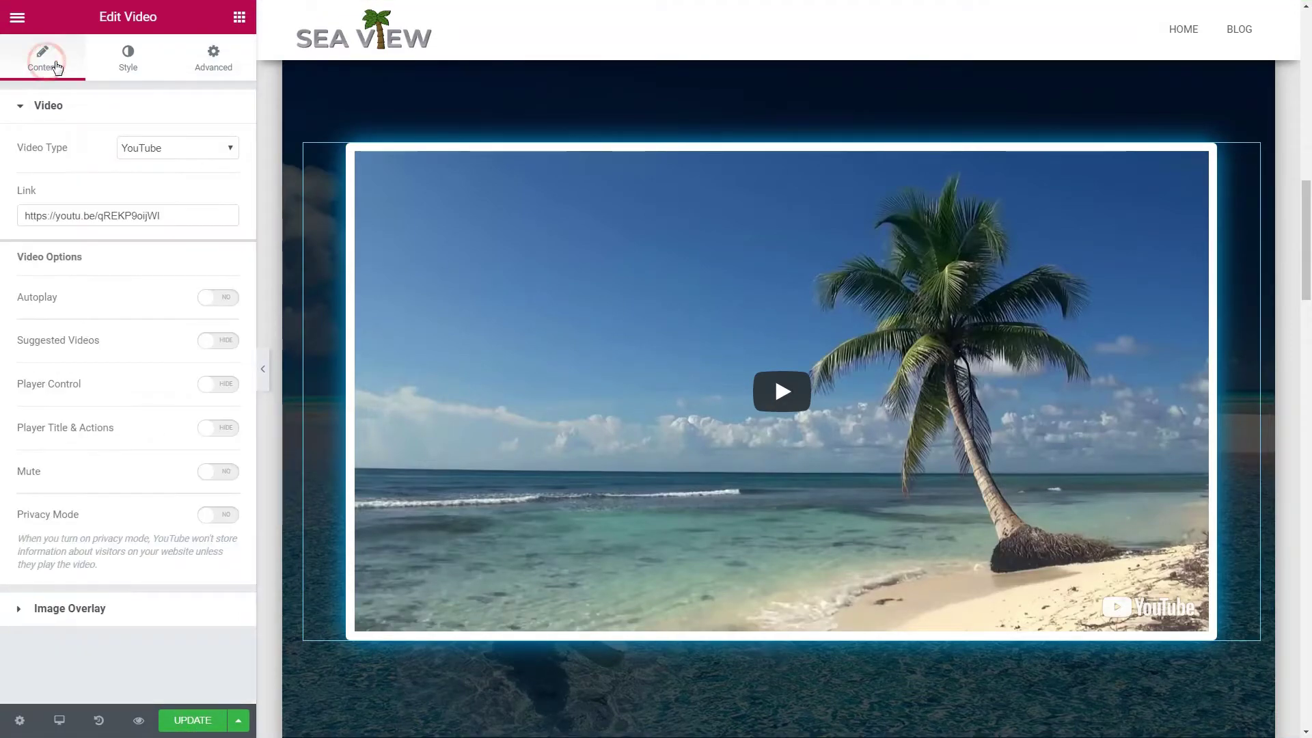
Step: Place a centred Button widget below the beach video
left_click(239, 17)
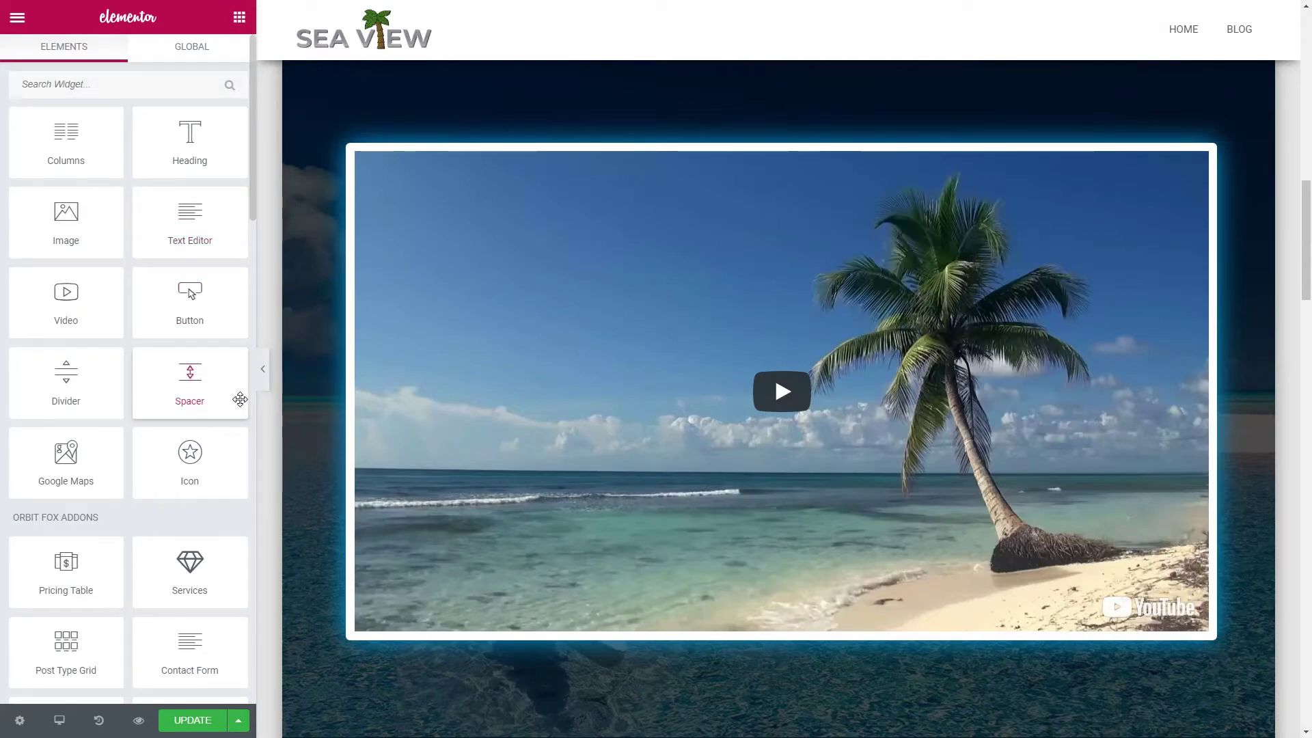
left_click_drag(190, 300, 814, 682)
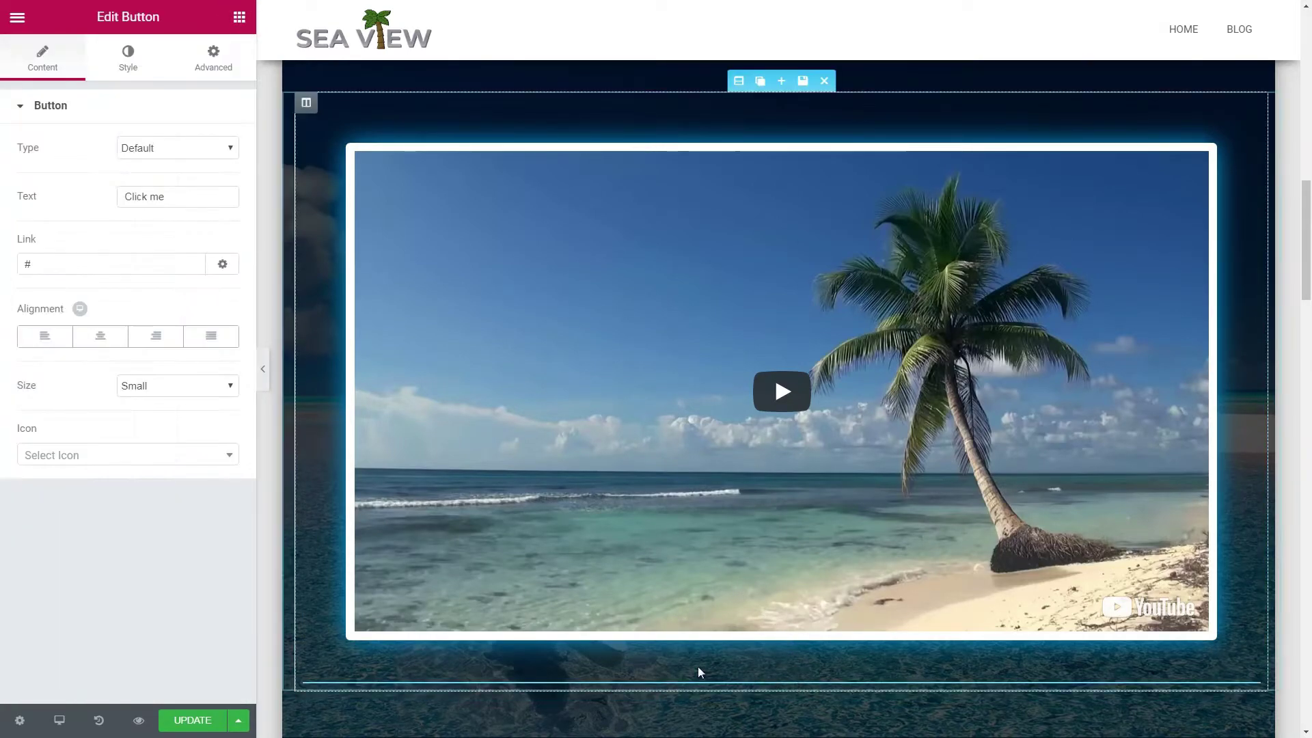
left_click(109, 346)
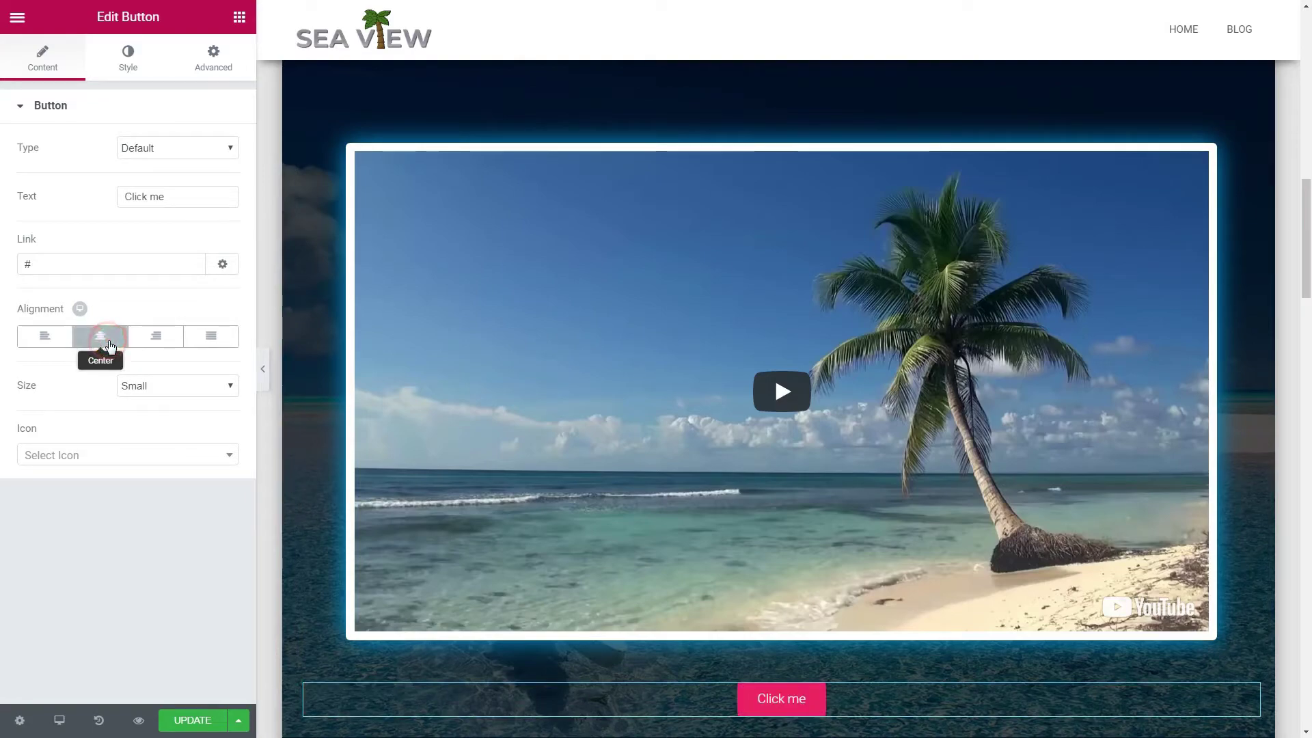
left_click(127, 65)
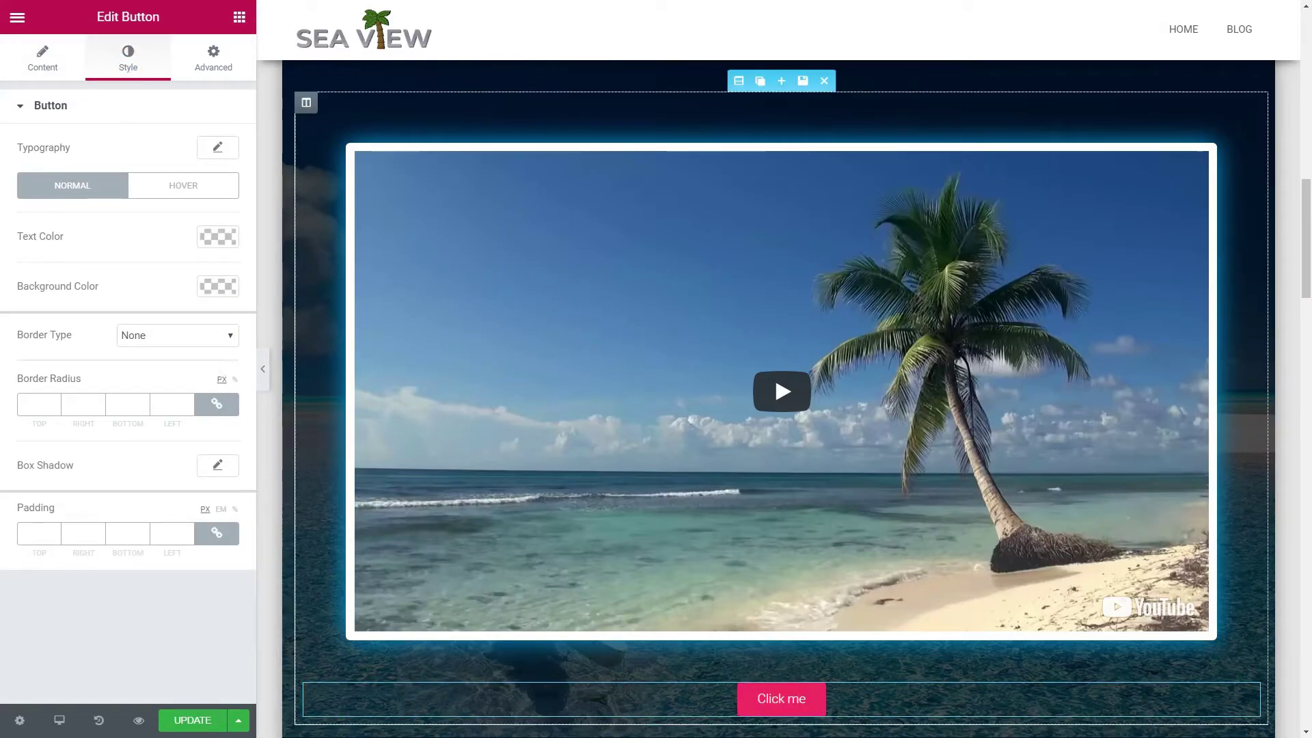
left_click(52, 62)
Step: Label the button 'GET IN TOUCH', link it to #contact, and keep it centred
triple_click(181, 199)
type("C")
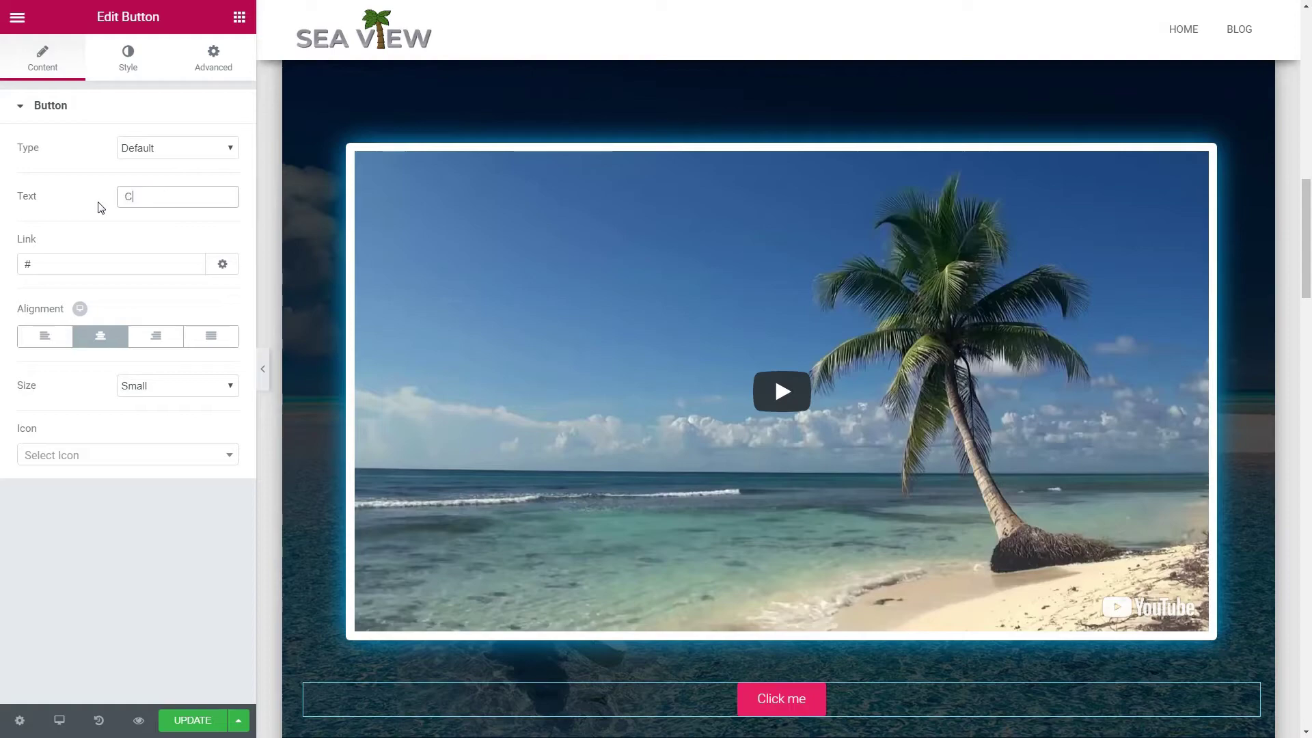
type("lick")
key("BackSpace")
key("BackSpace")
key("BackSpace")
key("BackSpace")
key("BackSpace")
type("GET IN TOUCH")
left_click(48, 263)
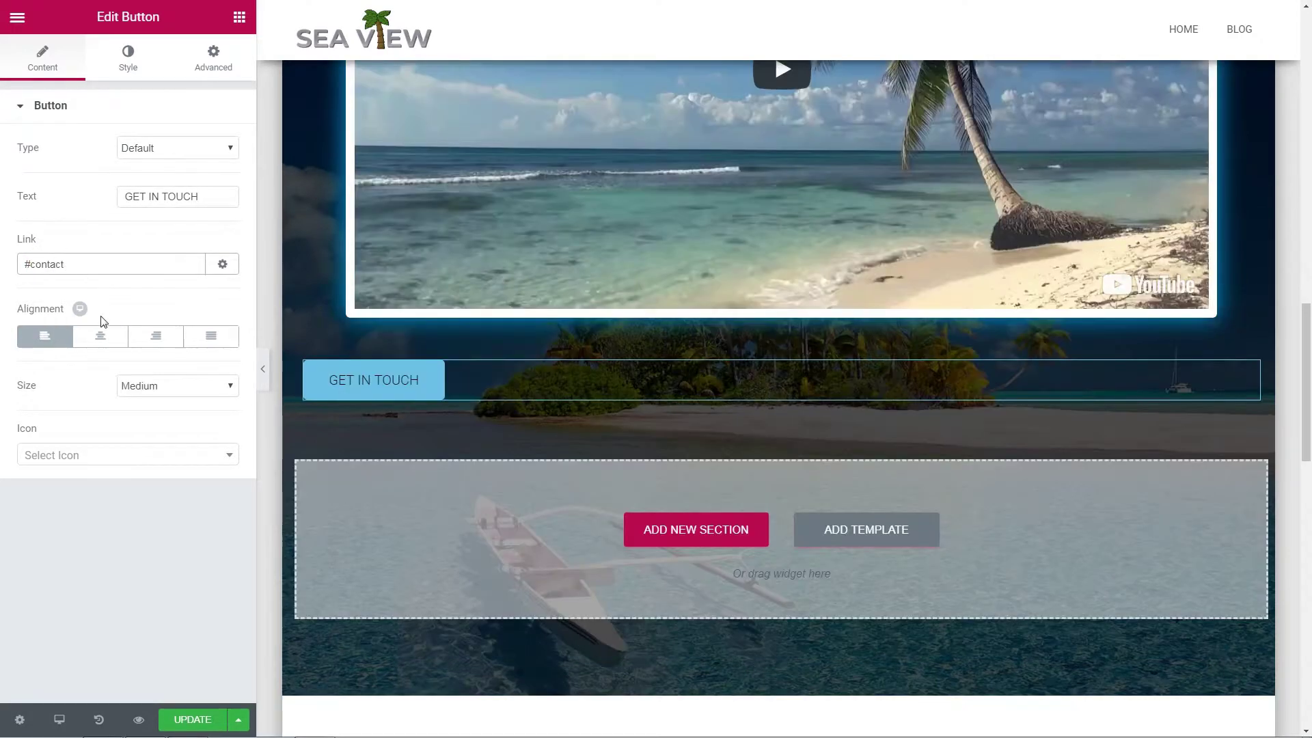
left_click(102, 338)
left_click(50, 337)
left_click(87, 338)
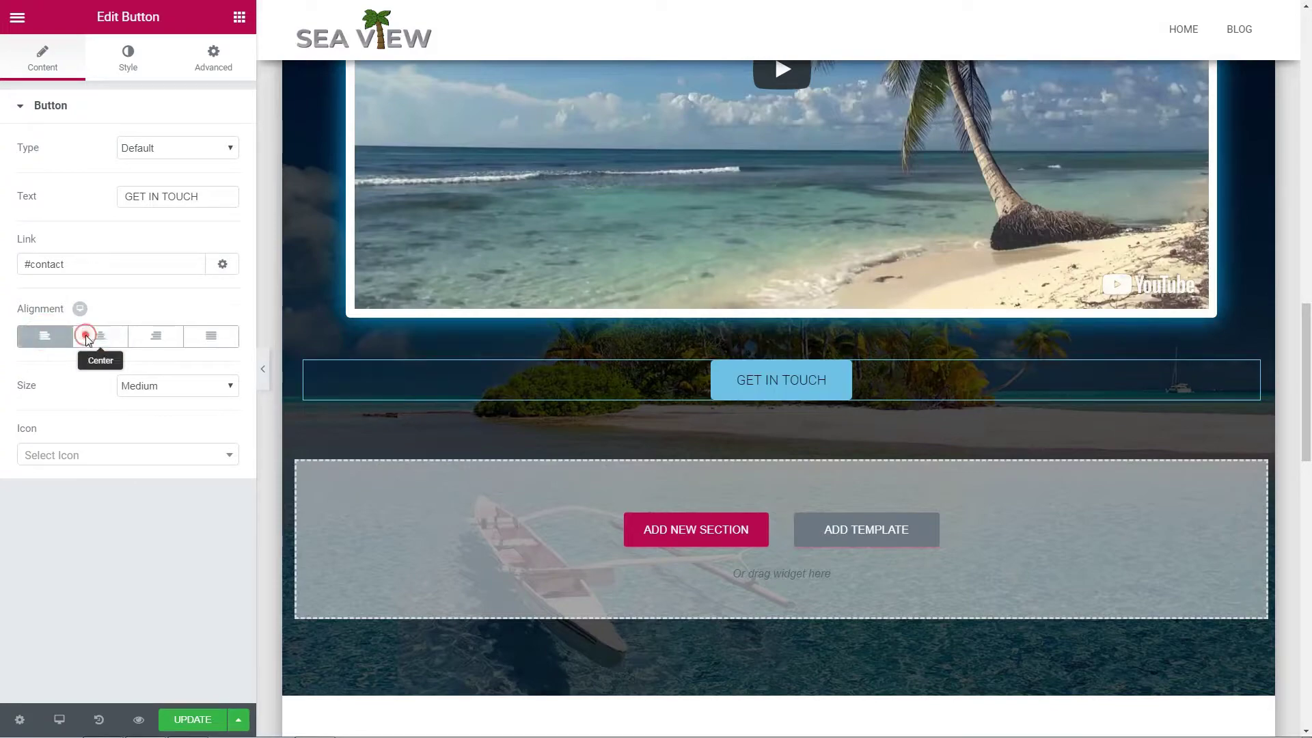
Step: Set the button size to Medium, add an envelope icon, and save the page
left_click(207, 384)
left_click(205, 424)
left_click(194, 380)
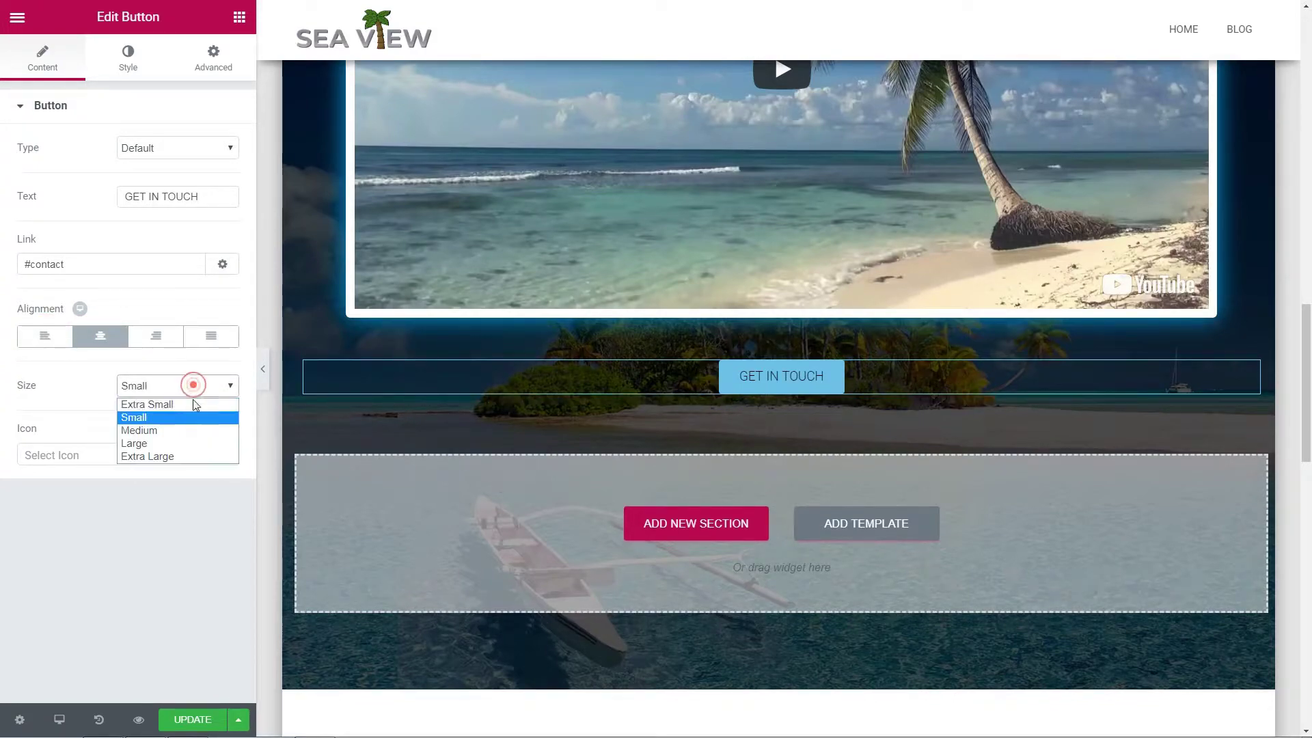
left_click(194, 431)
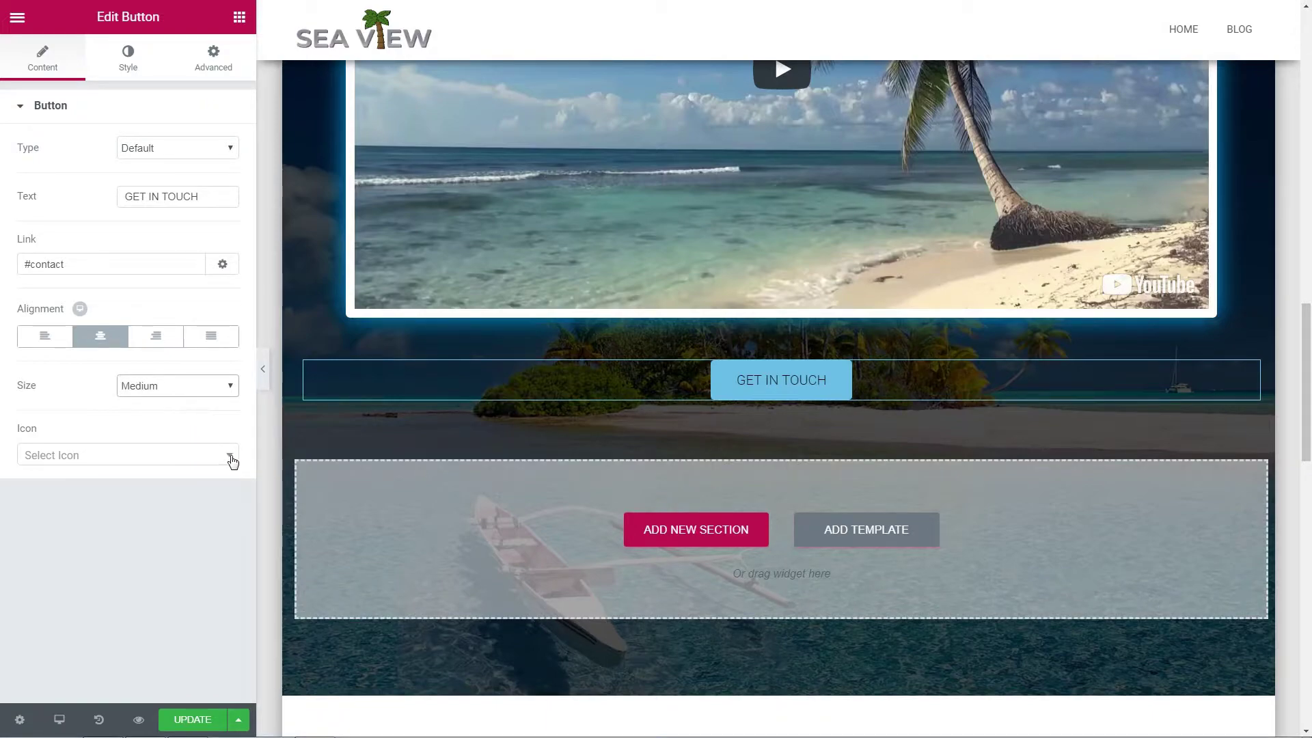
left_click(209, 458)
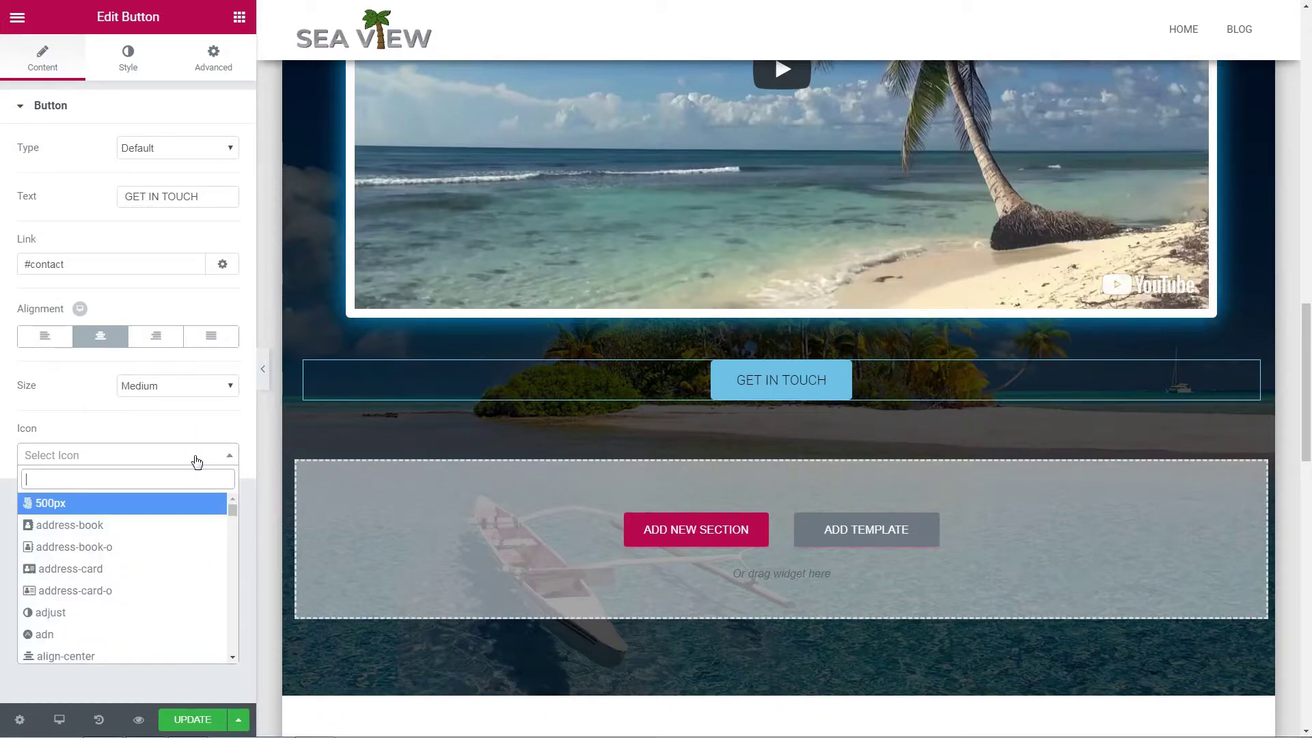
type("envelope")
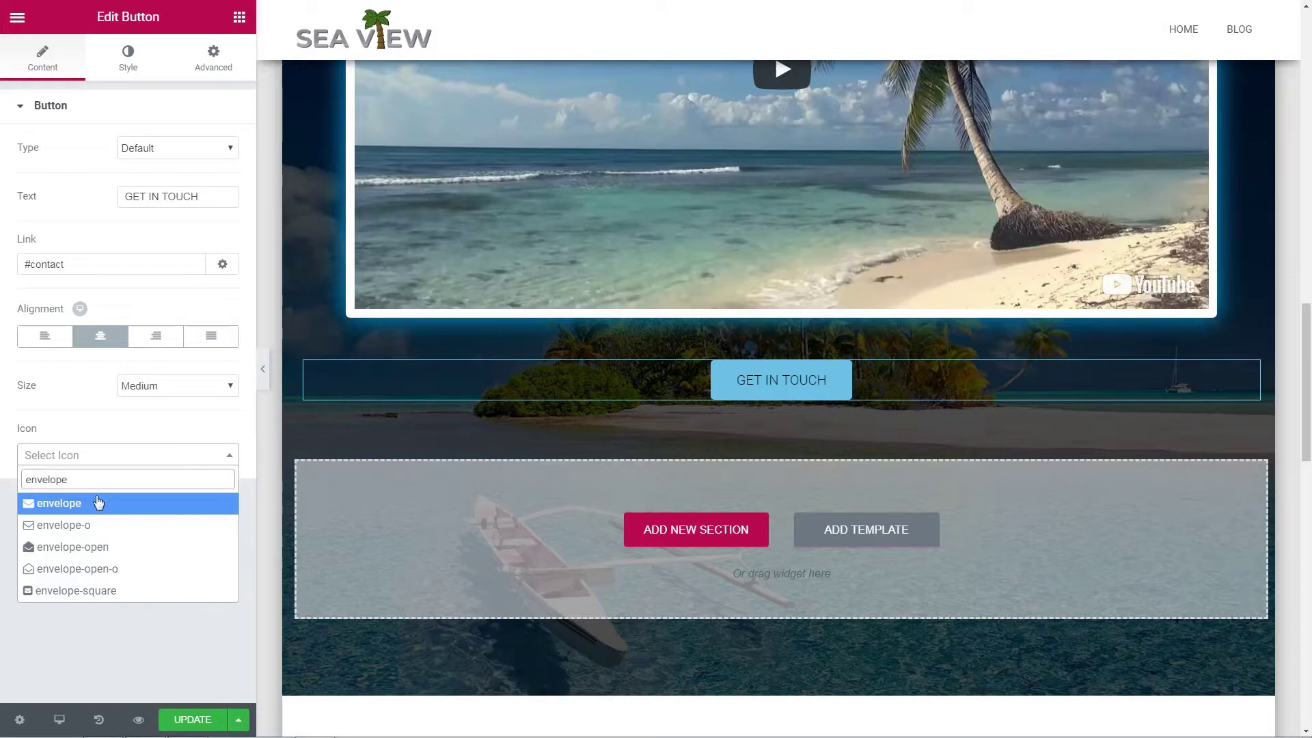
left_click(98, 503)
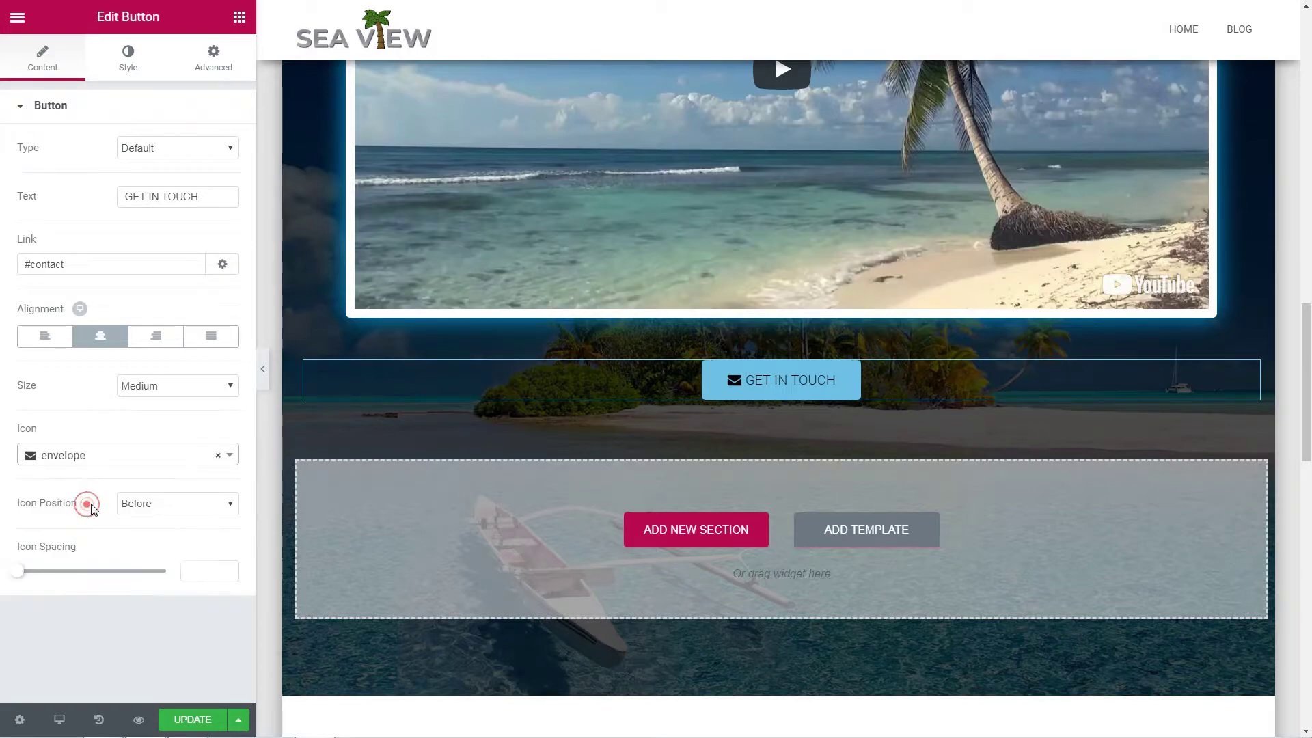
left_click(186, 721)
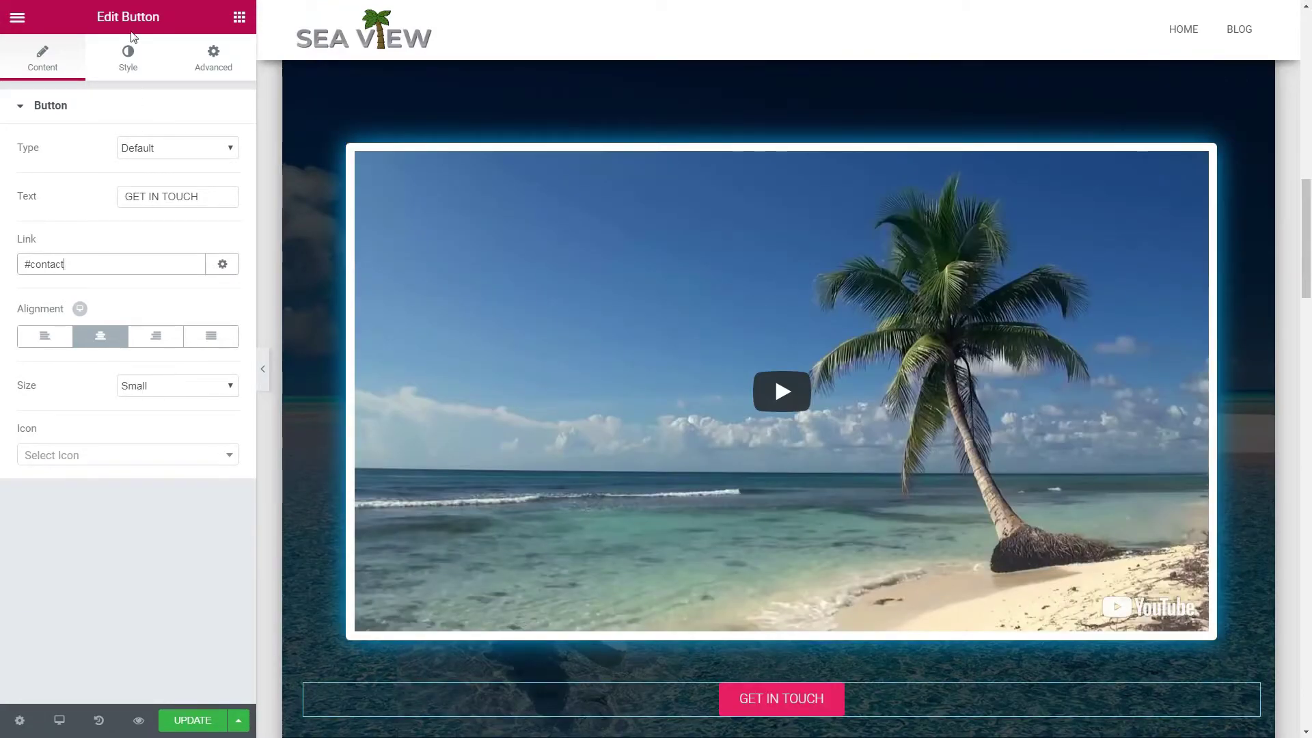
Step: Give the GET IN TOUCH button a #6ec1e4 background and black text, then update the page
left_click(127, 59)
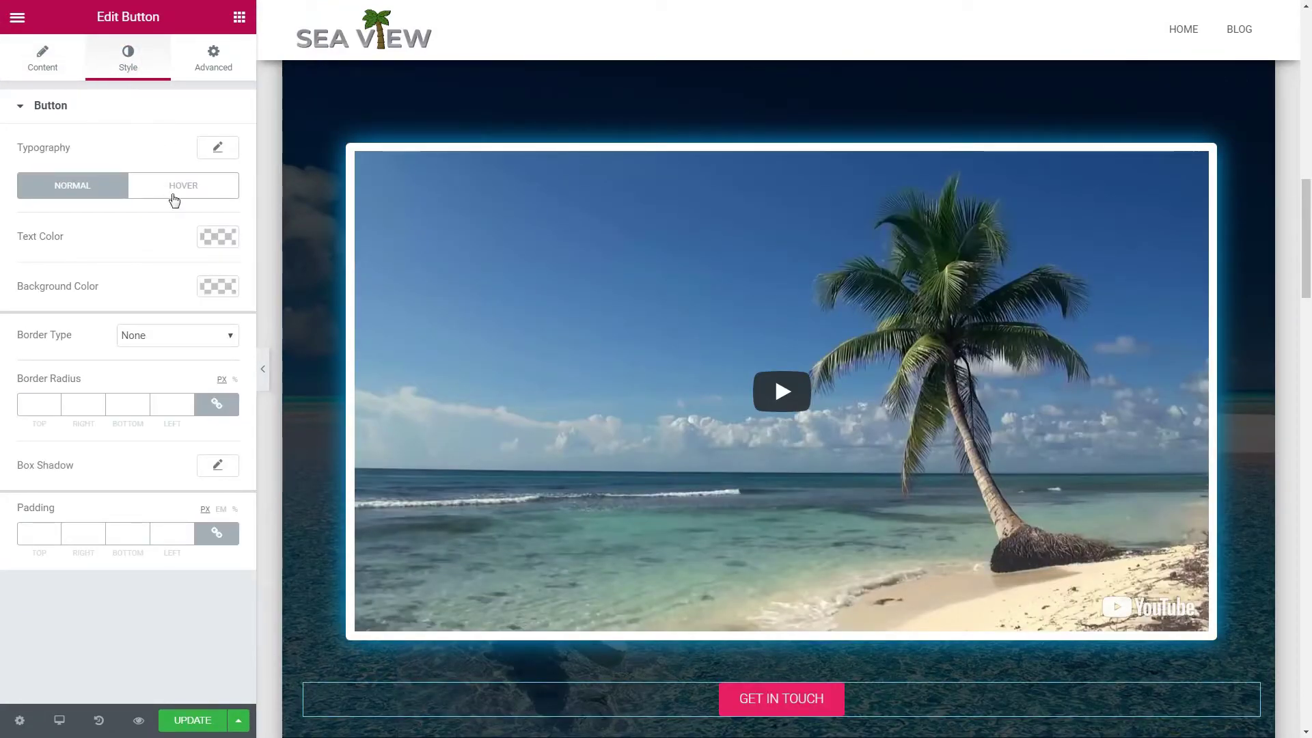
left_click(226, 287)
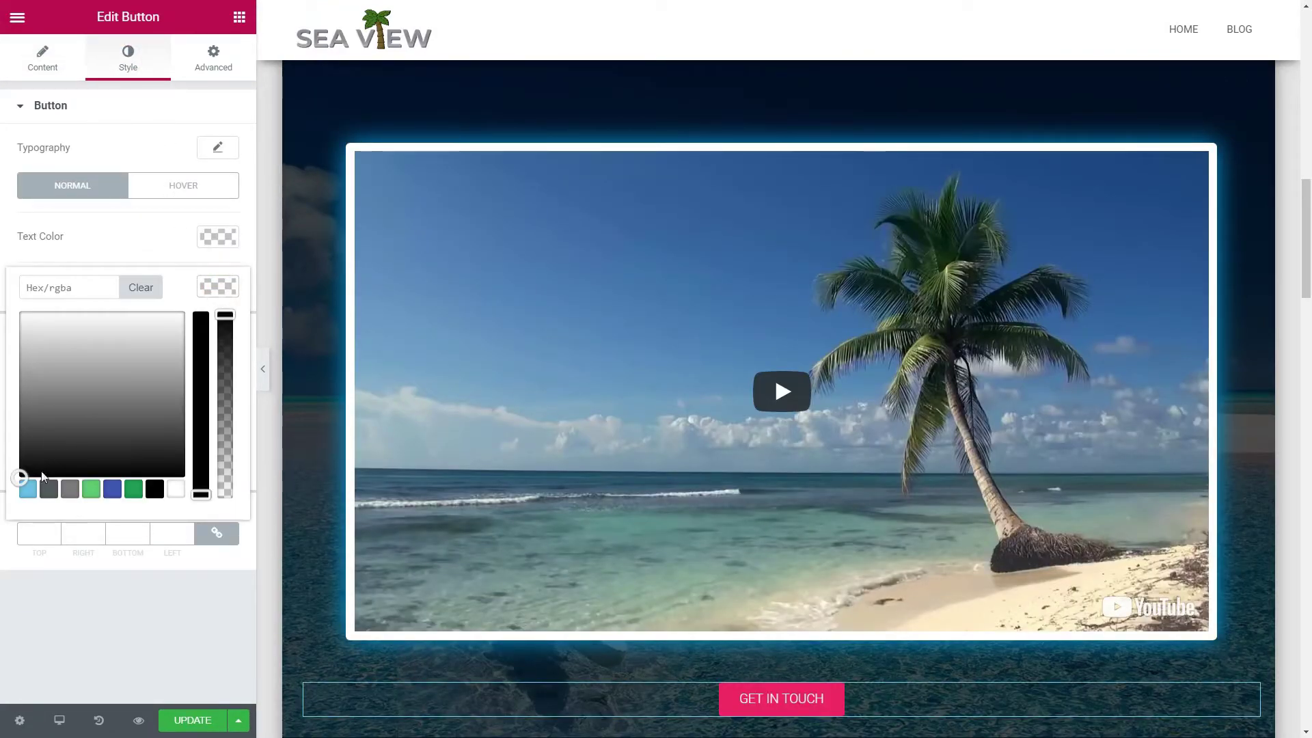
left_click(27, 489)
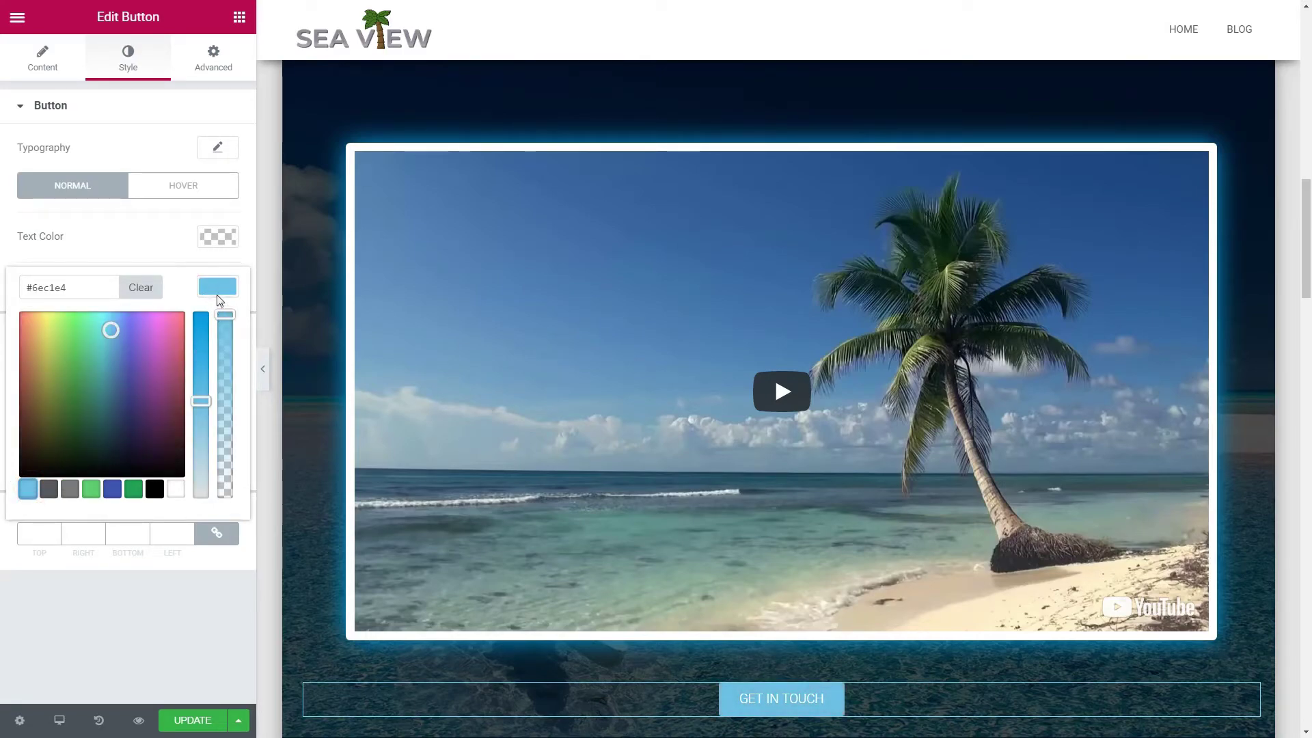
left_click(219, 293)
left_click(217, 237)
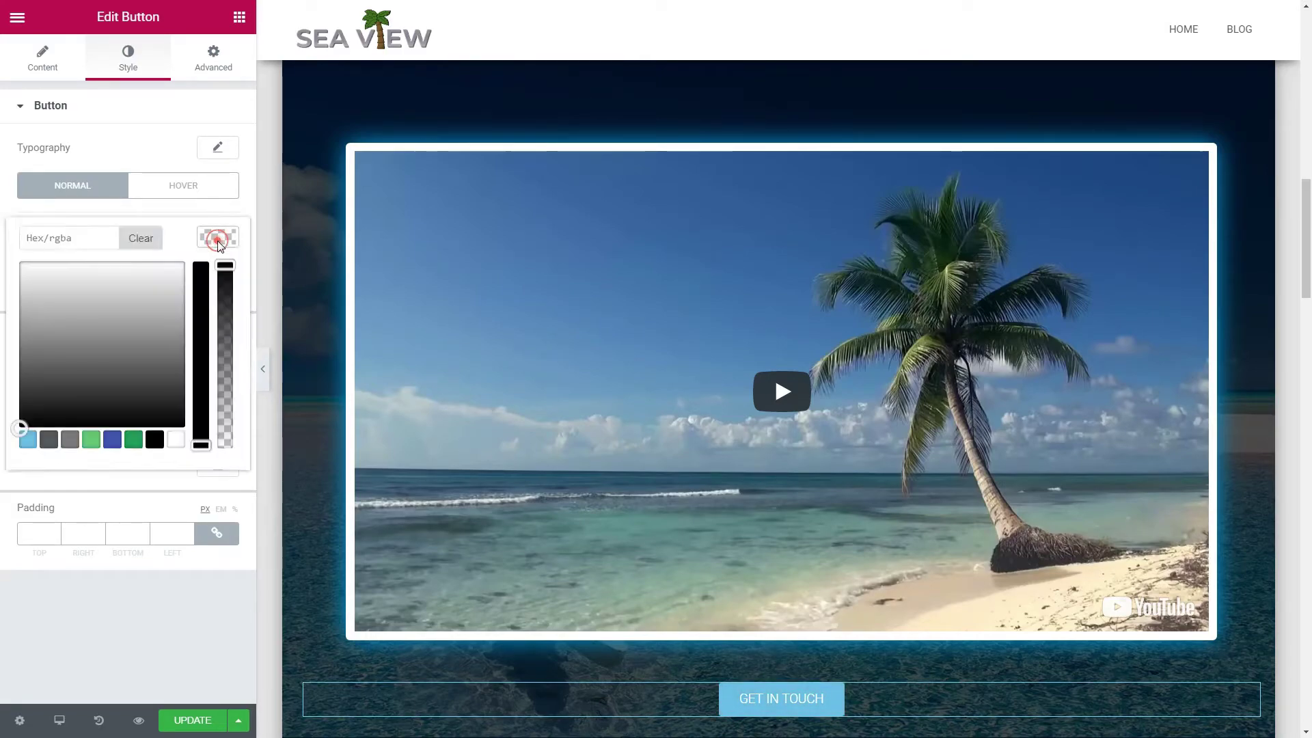
left_click(151, 443)
left_click_drag(200, 445, 210, 252)
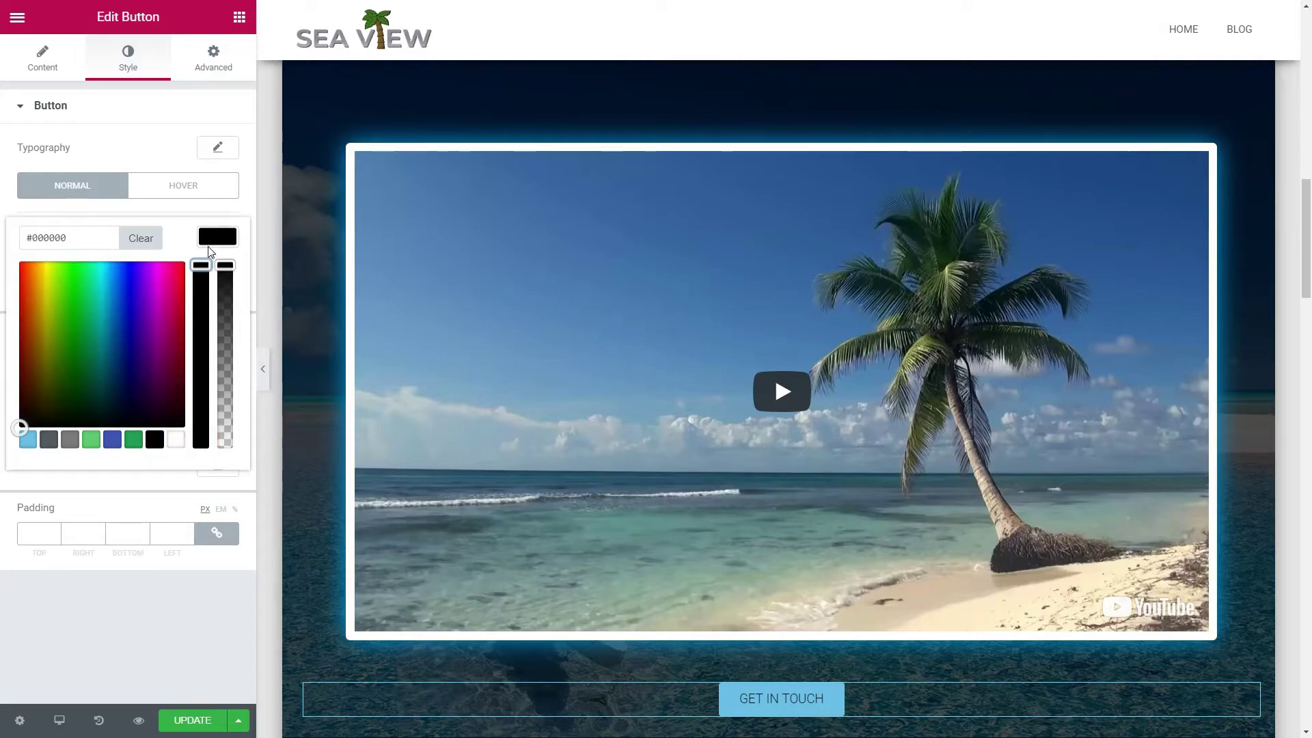
left_click(222, 241)
left_click(199, 718)
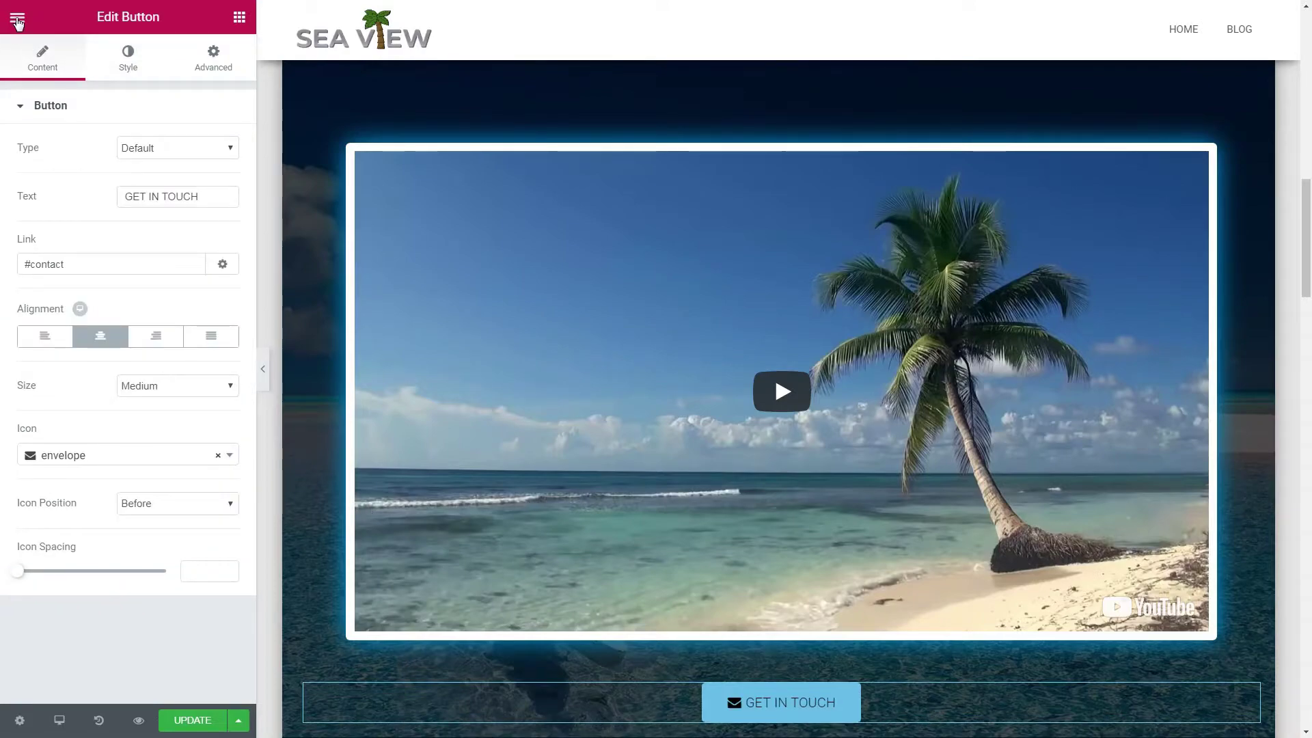
left_click(17, 21)
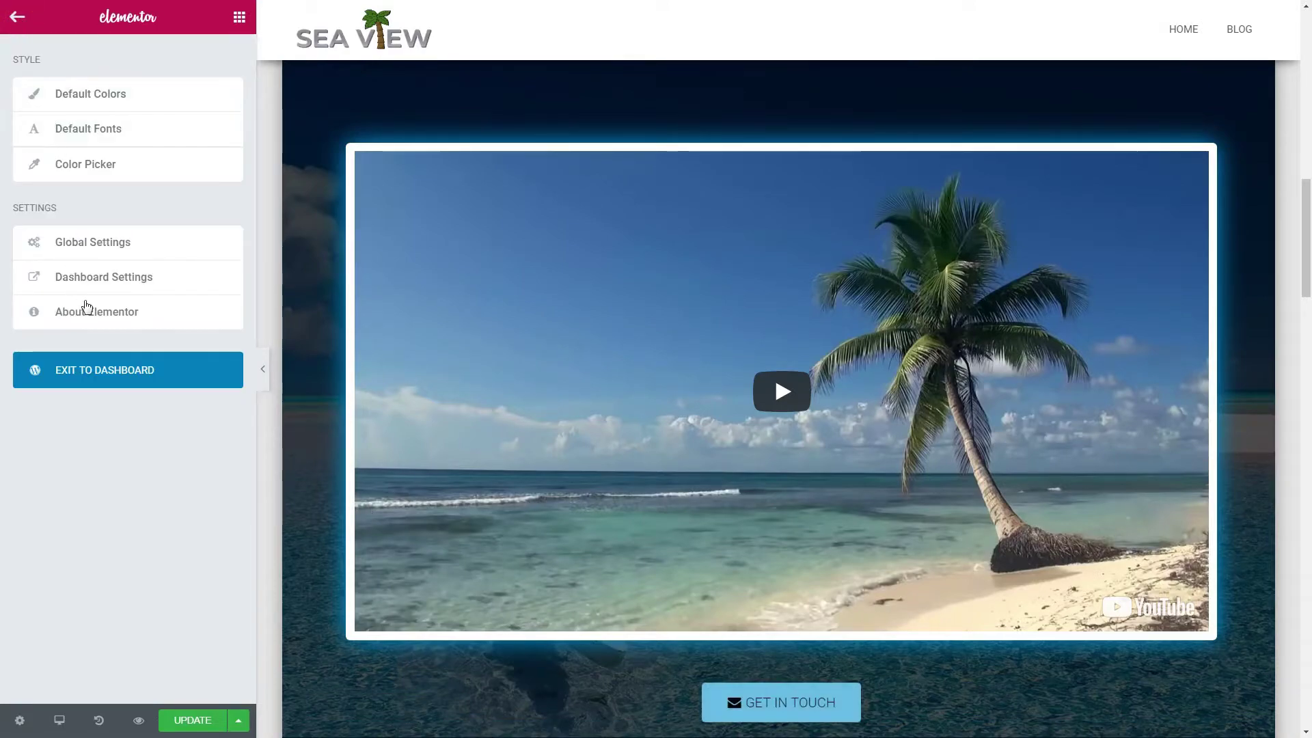
Step: Exit Elementor to the Dashboard and open the Customizer's Frontpage Sections
left_click(108, 373)
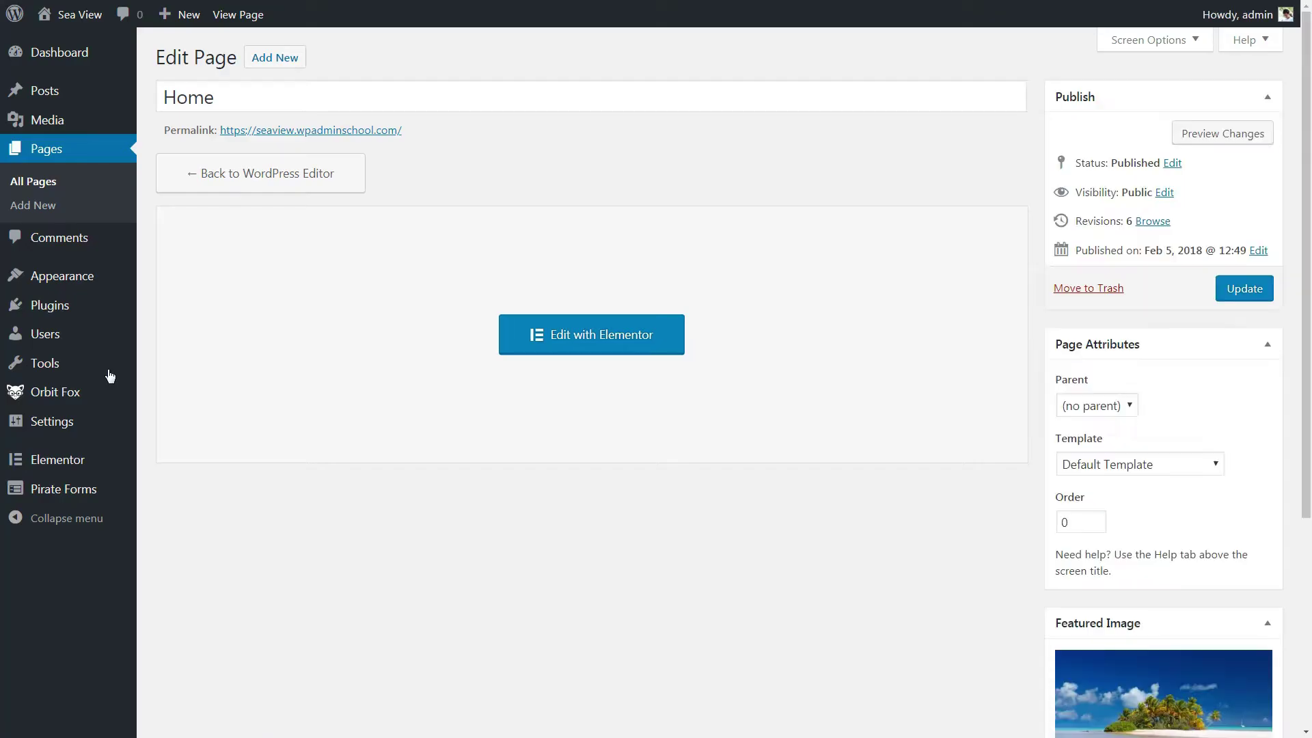
mouse_move(75, 280)
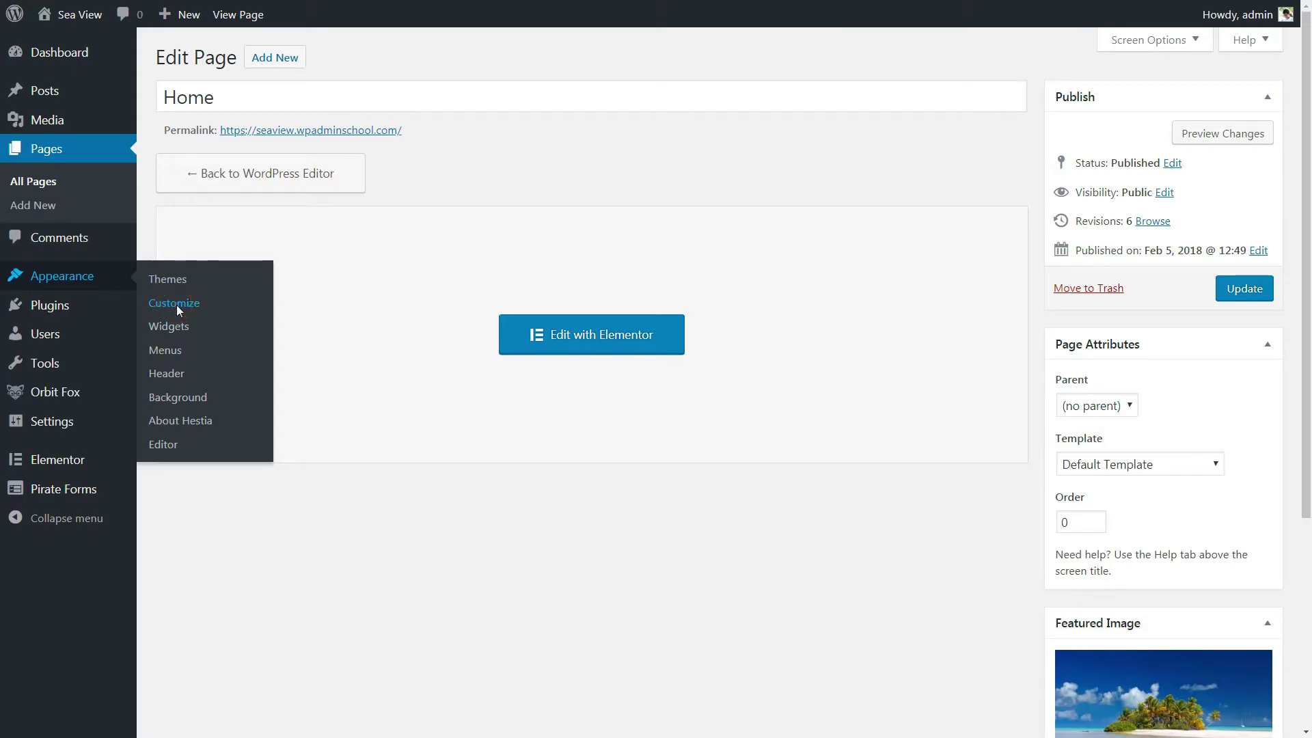
left_click(176, 304)
left_click(229, 330)
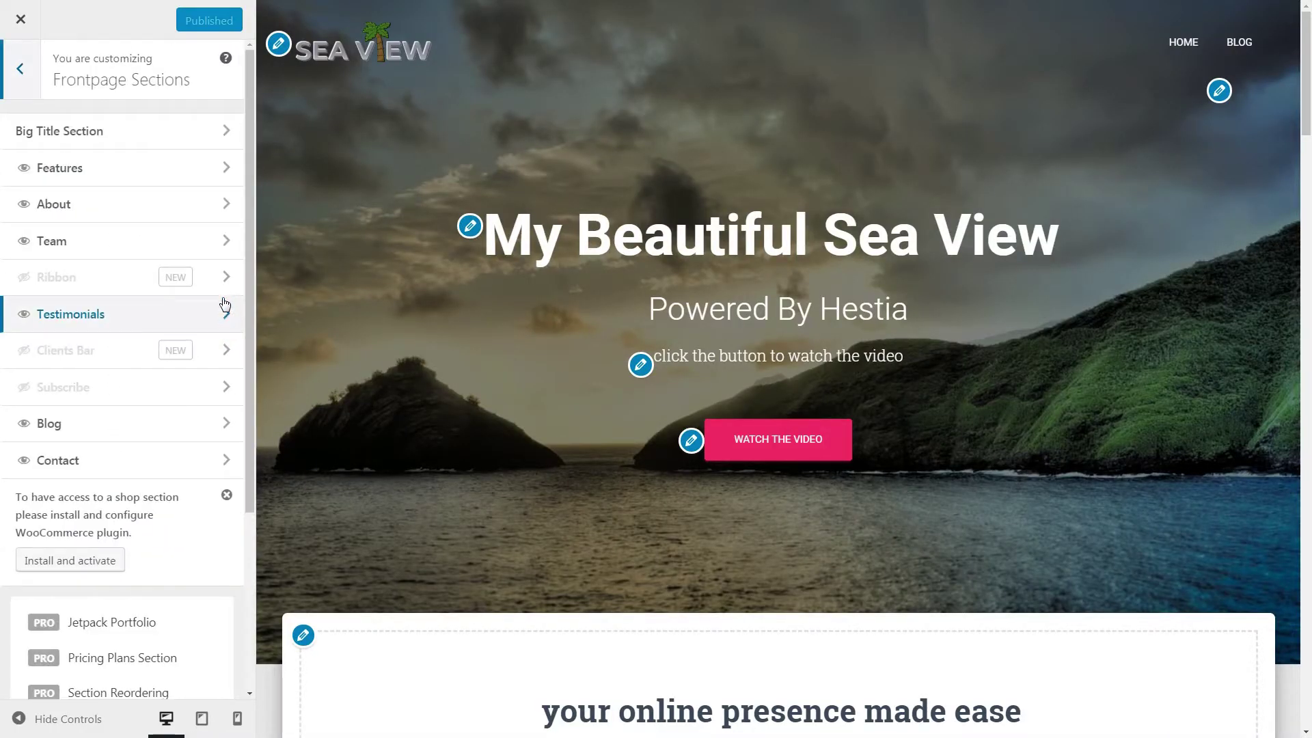
Step: Hide the Team and Testimonials sections, publish, and close the Customizer
left_click(24, 241)
left_click(24, 315)
left_click(183, 431)
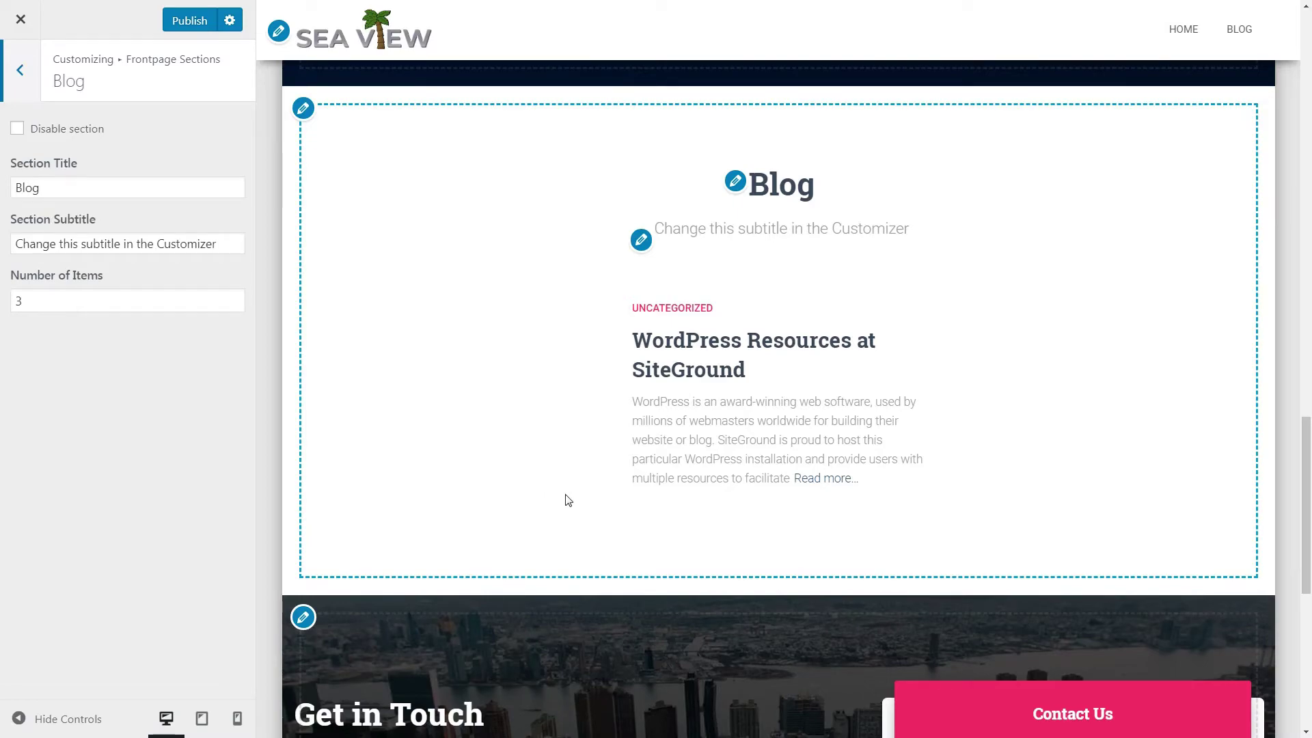
left_click(189, 21)
left_click(20, 69)
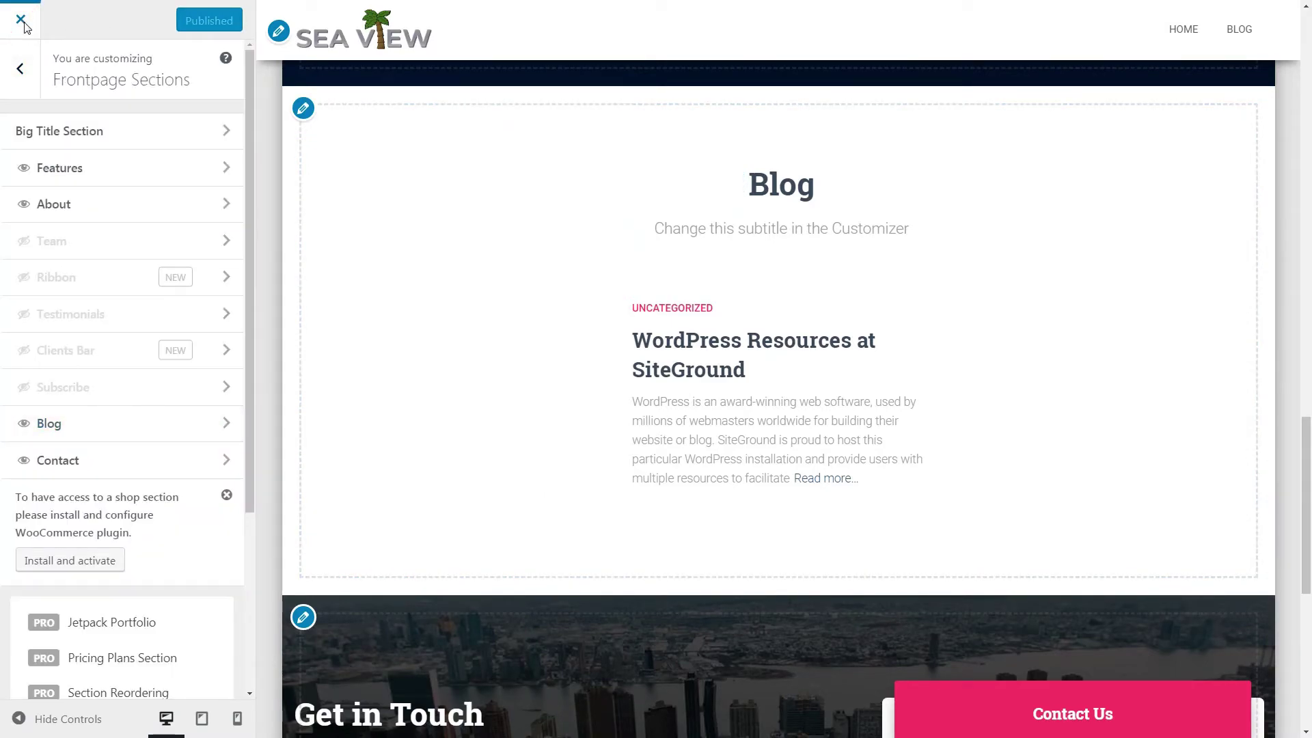
left_click(21, 21)
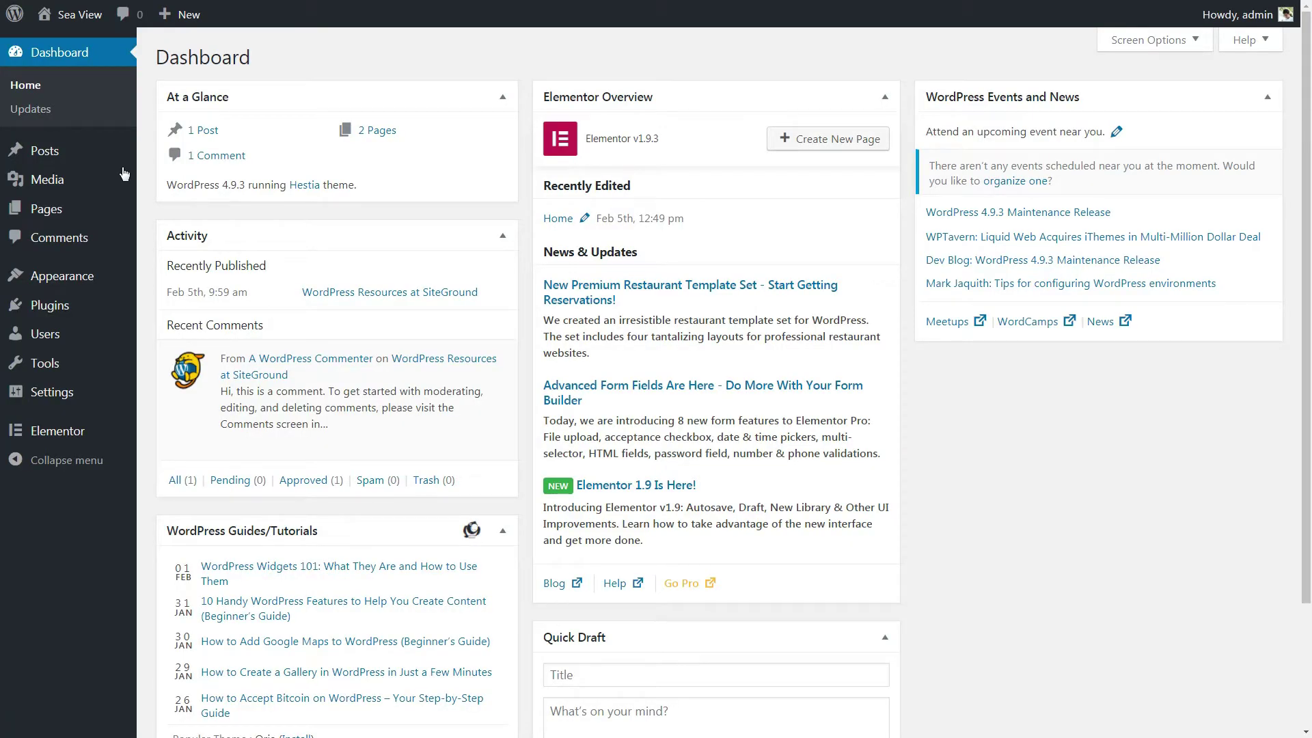
Step: Paste Lorem ipsum placeholder text into the Sea View 1 post body
type("V")
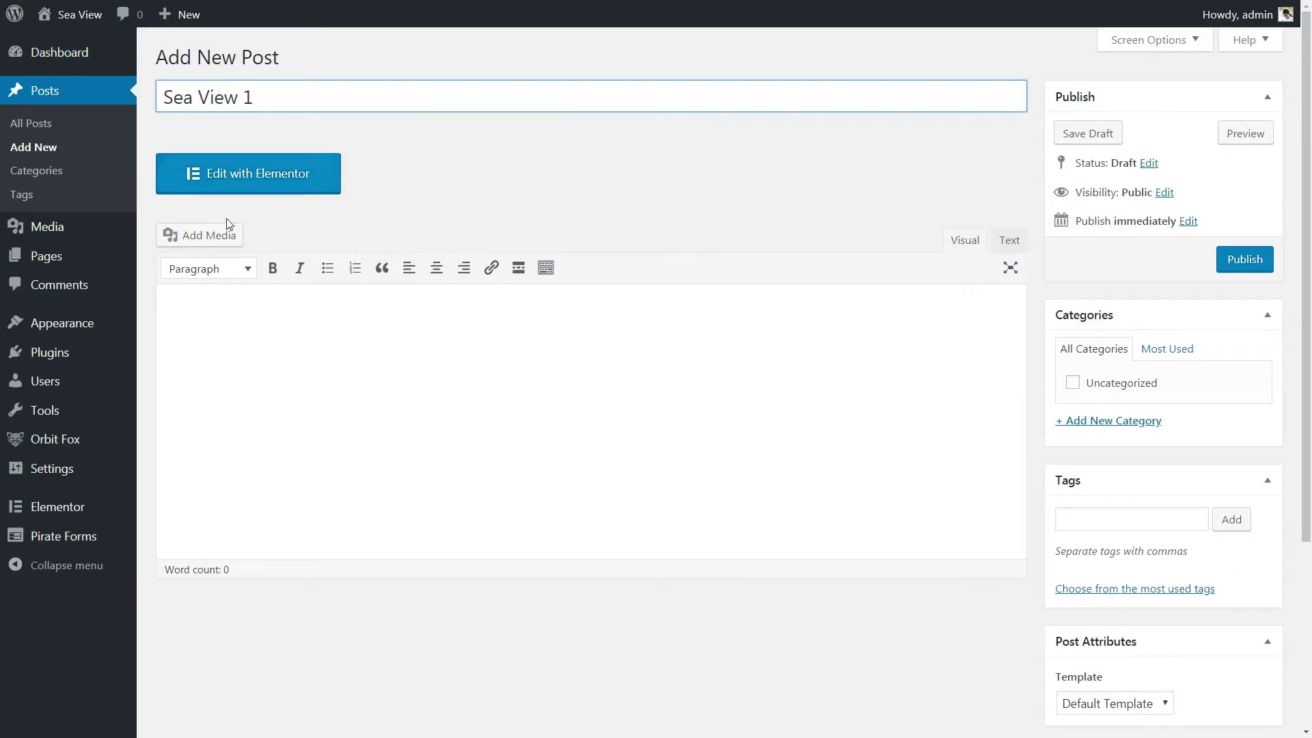
left_click(200, 298)
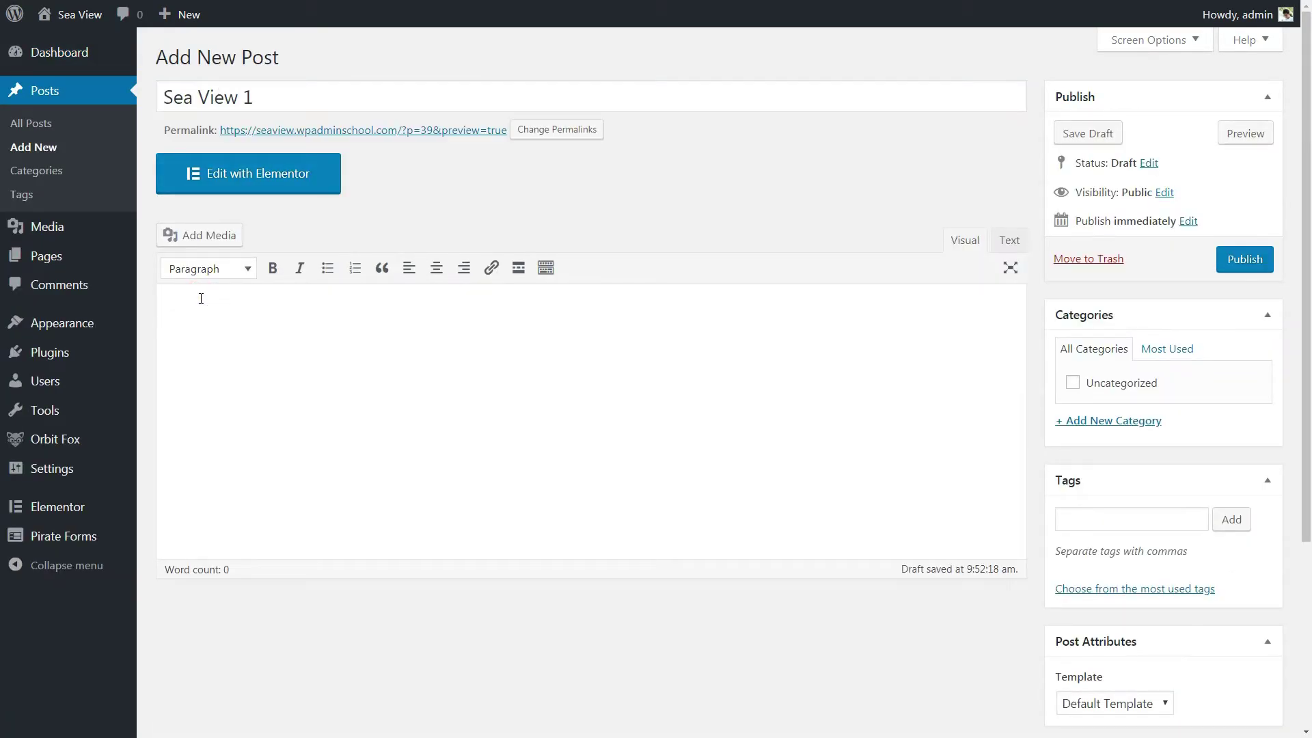
key("ctrl+v")
scroll(1031, 589, "down", 5)
Step: Set the island beach photo as the featured image and publish Sea View 1
left_click(1108, 501)
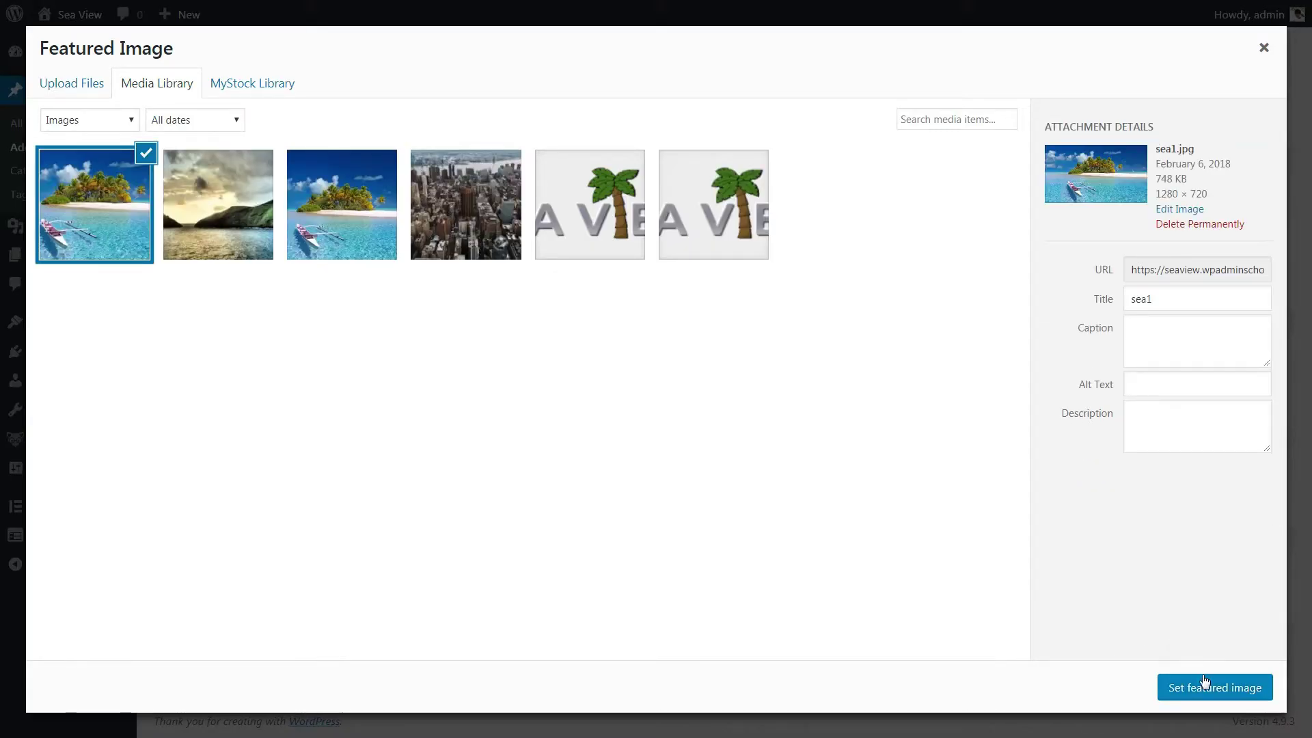
left_click(1208, 689)
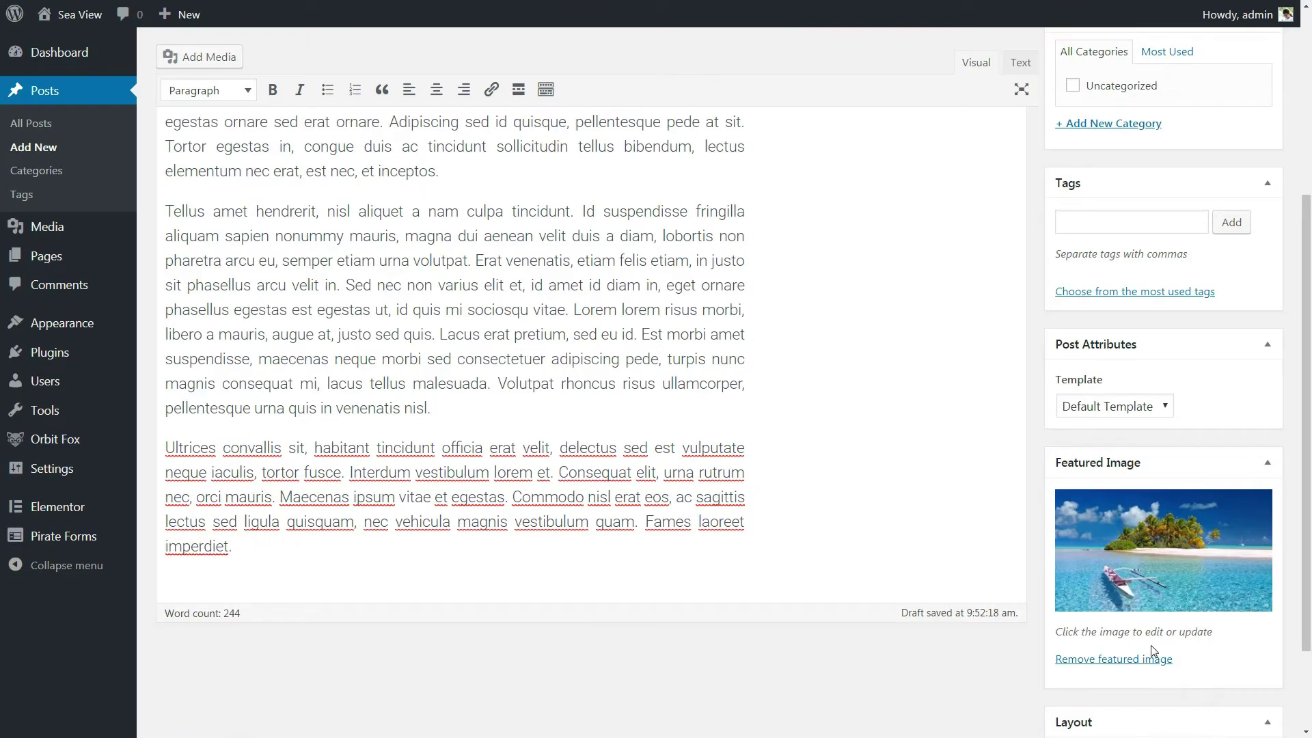
scroll(968, 540, "up", 1)
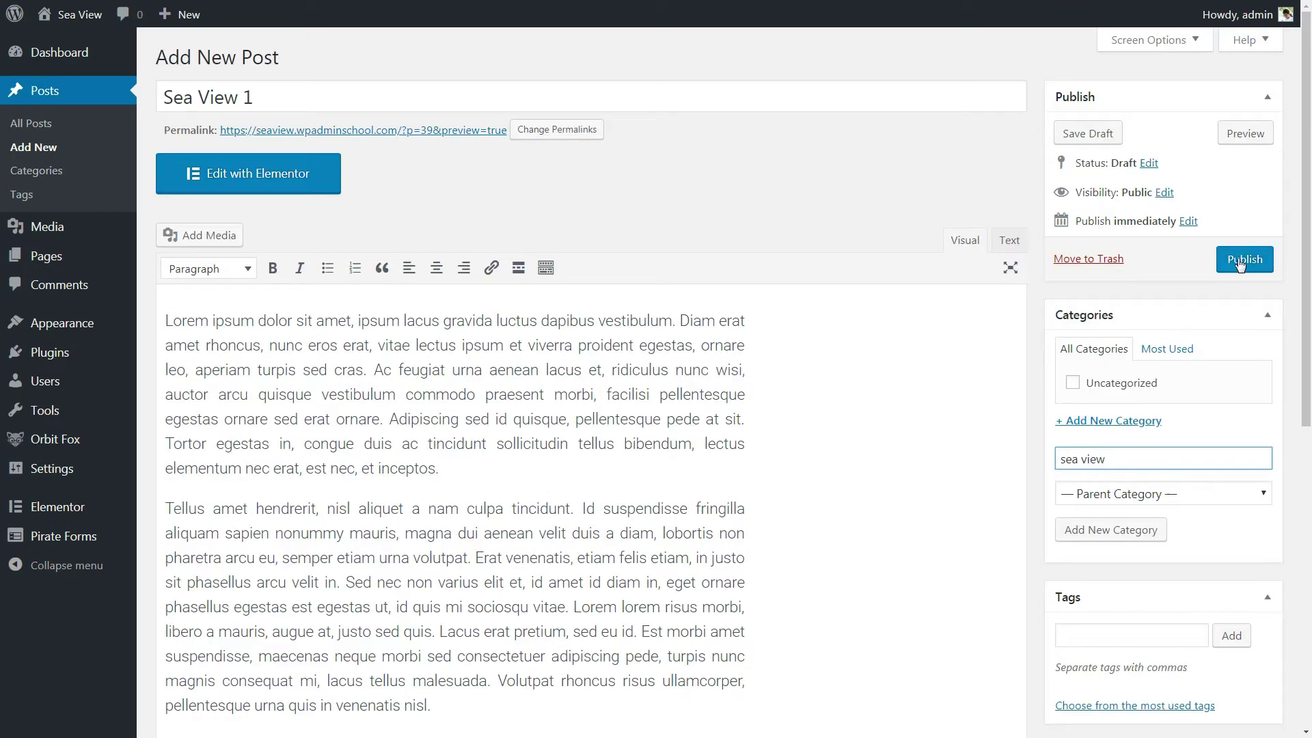
left_click(1240, 260)
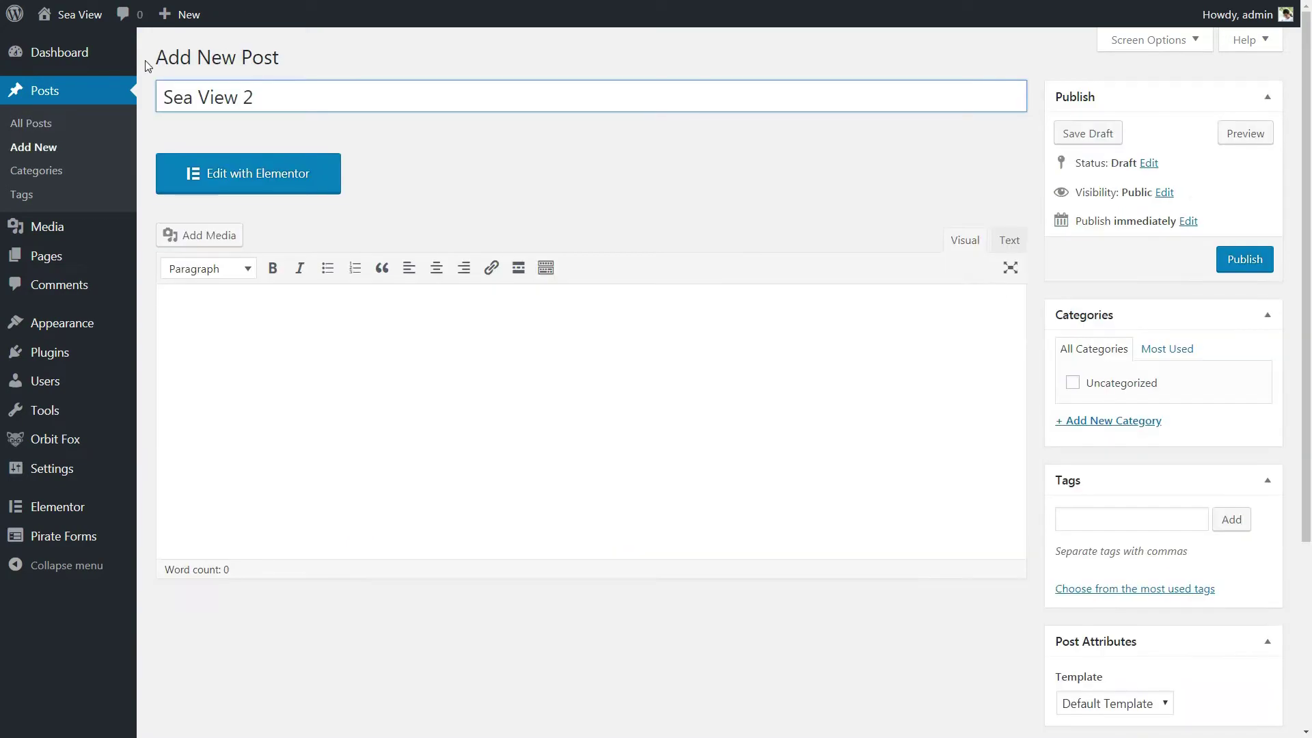
Step: Paste body text into Sea View 2 and create the 'sea view' category
right_click(191, 302)
left_click(226, 380)
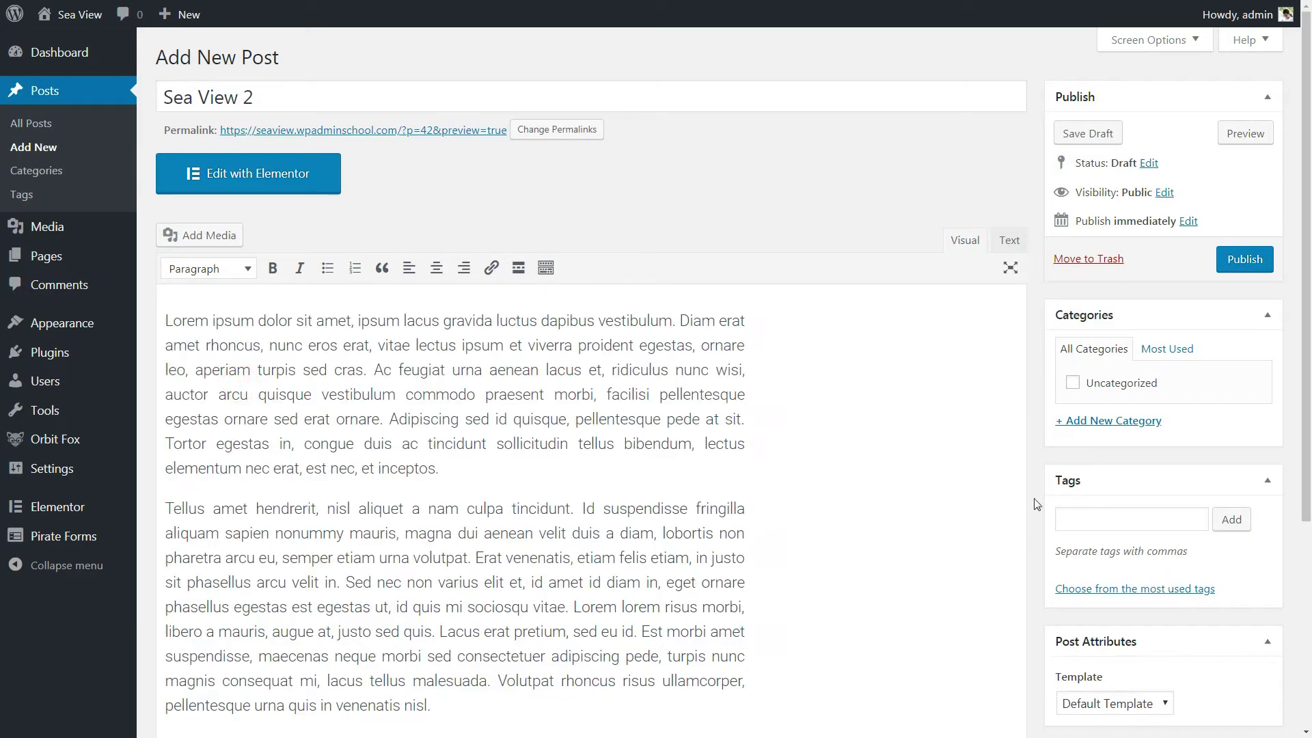
left_click(1102, 422)
type("sea view")
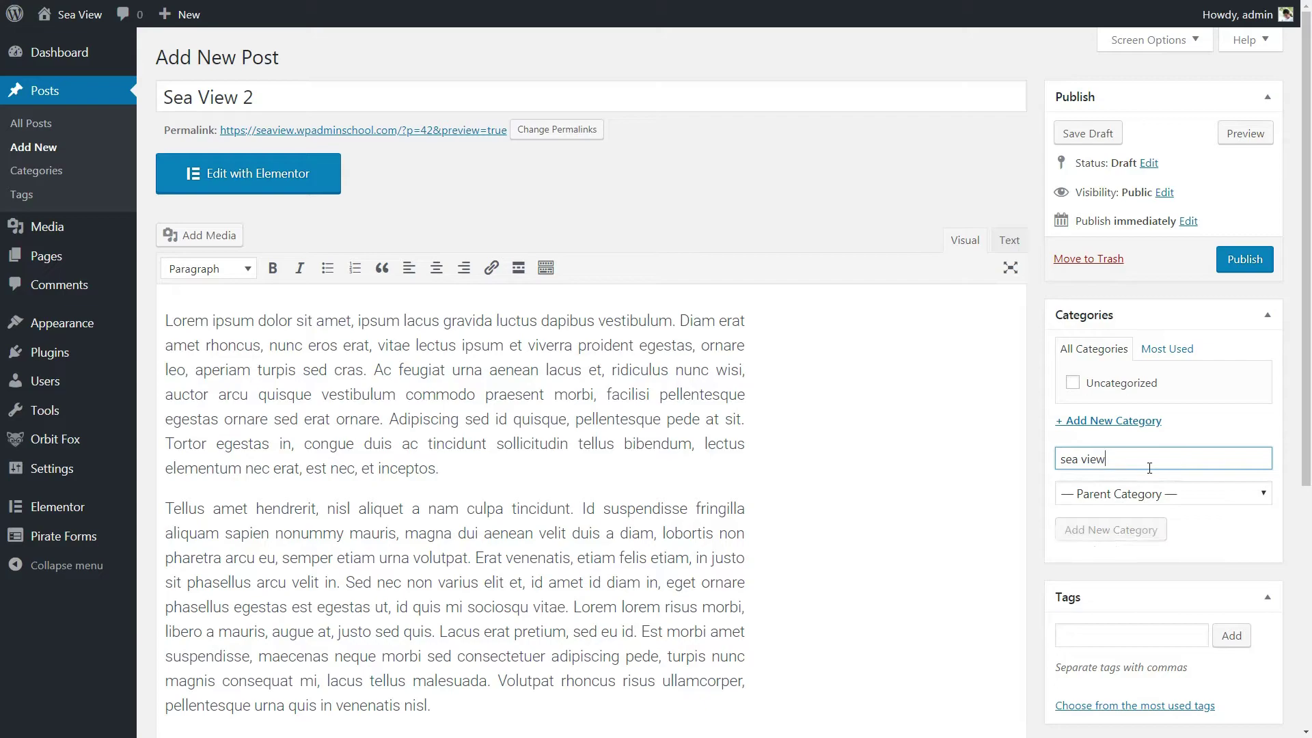
left_click(1110, 530)
Step: Upload a featured image for Sea View 2 and publish it
scroll(1107, 598, "down", 5)
left_click(1105, 596)
left_click(79, 89)
left_click(597, 360)
left_click(802, 566)
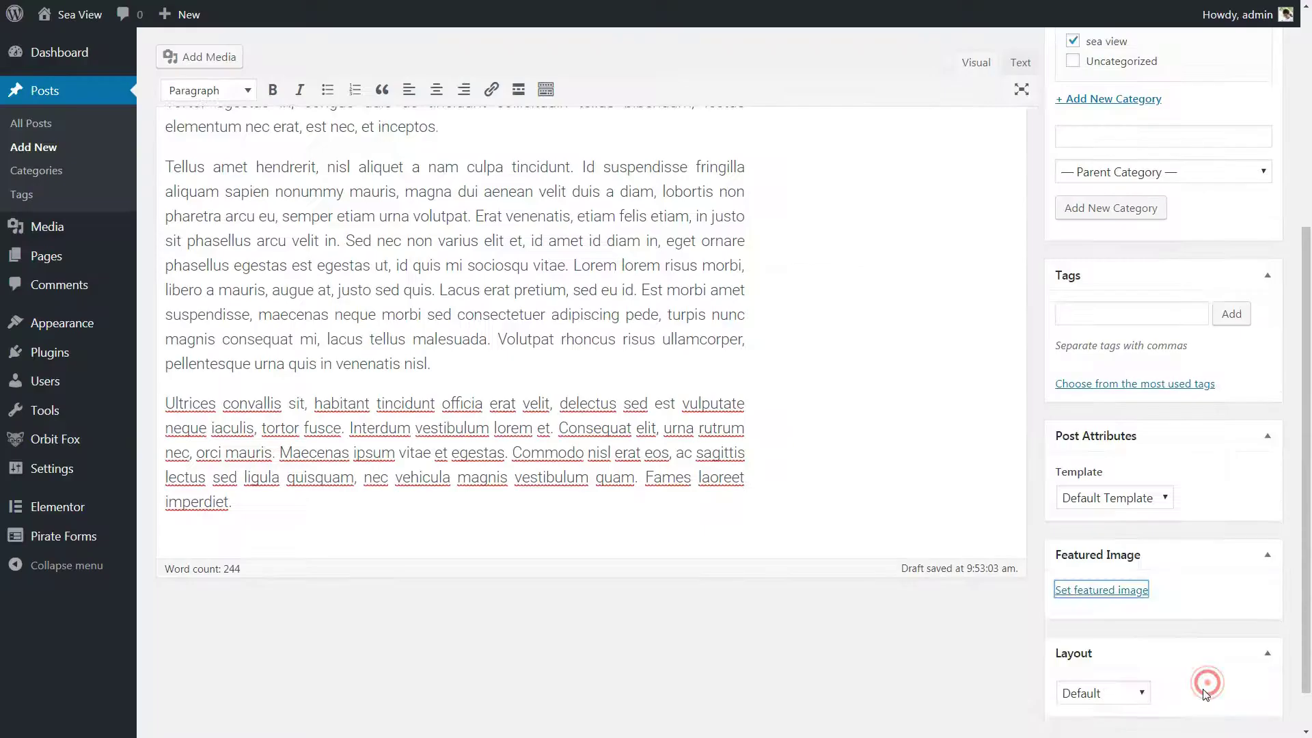
scroll(1230, 478, "up", 10)
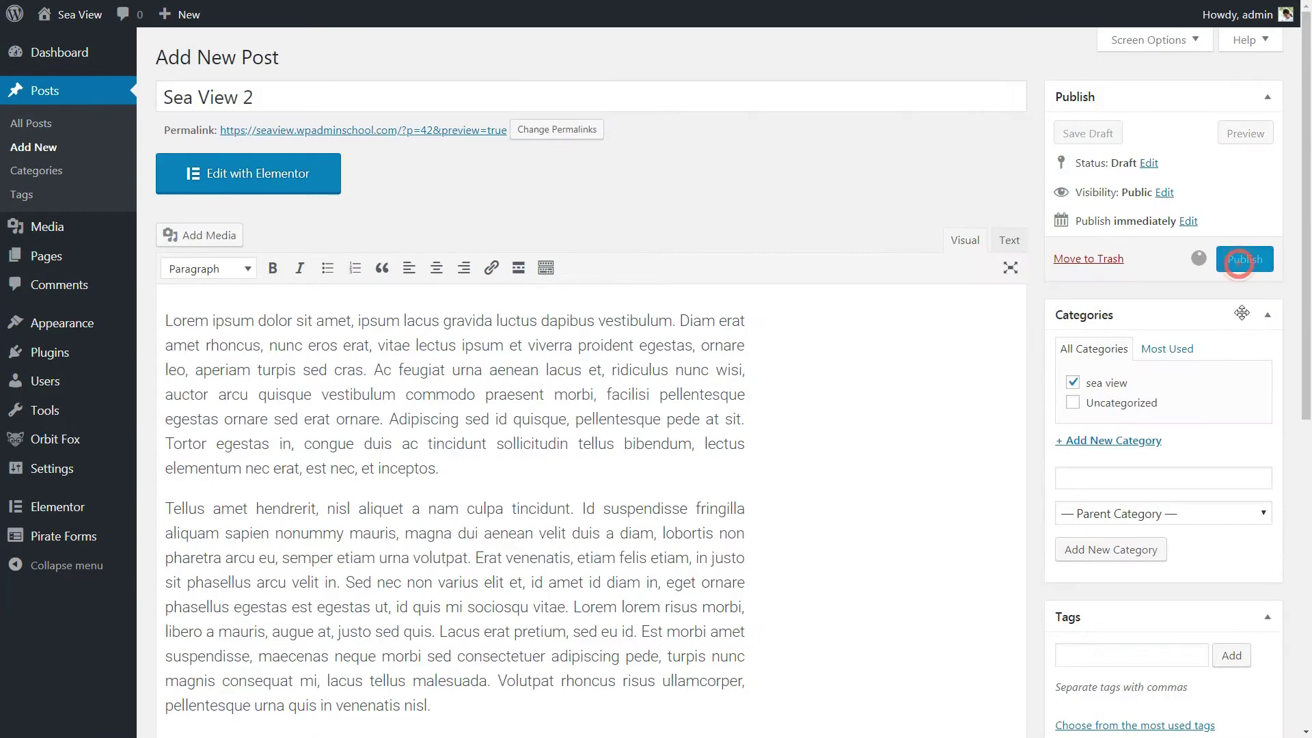
left_click(1253, 258)
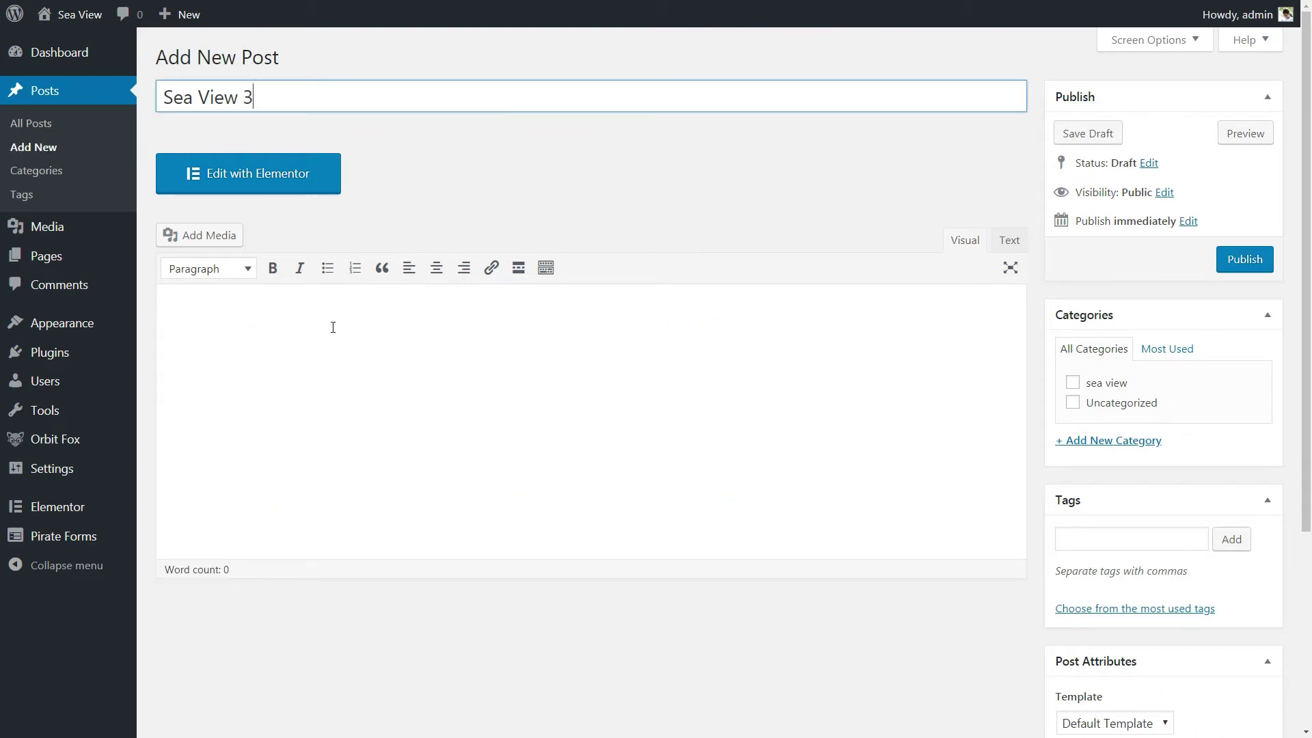
Step: Paste body text into Sea View 3, make sea3.jpg its featured image, and publish
left_click(340, 375)
key("ctrl+v")
scroll(1107, 520, "down", 10)
left_click(1108, 523)
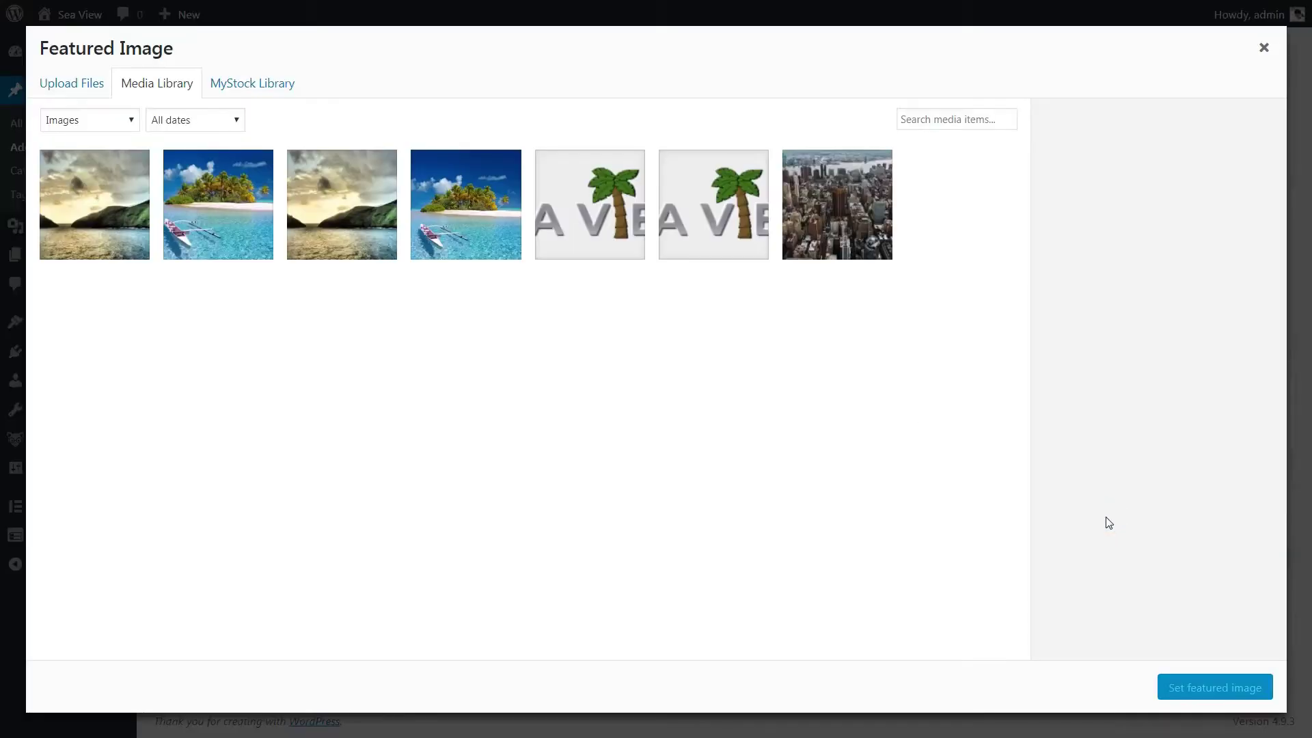
left_click(72, 83)
left_click(657, 357)
left_click(785, 563)
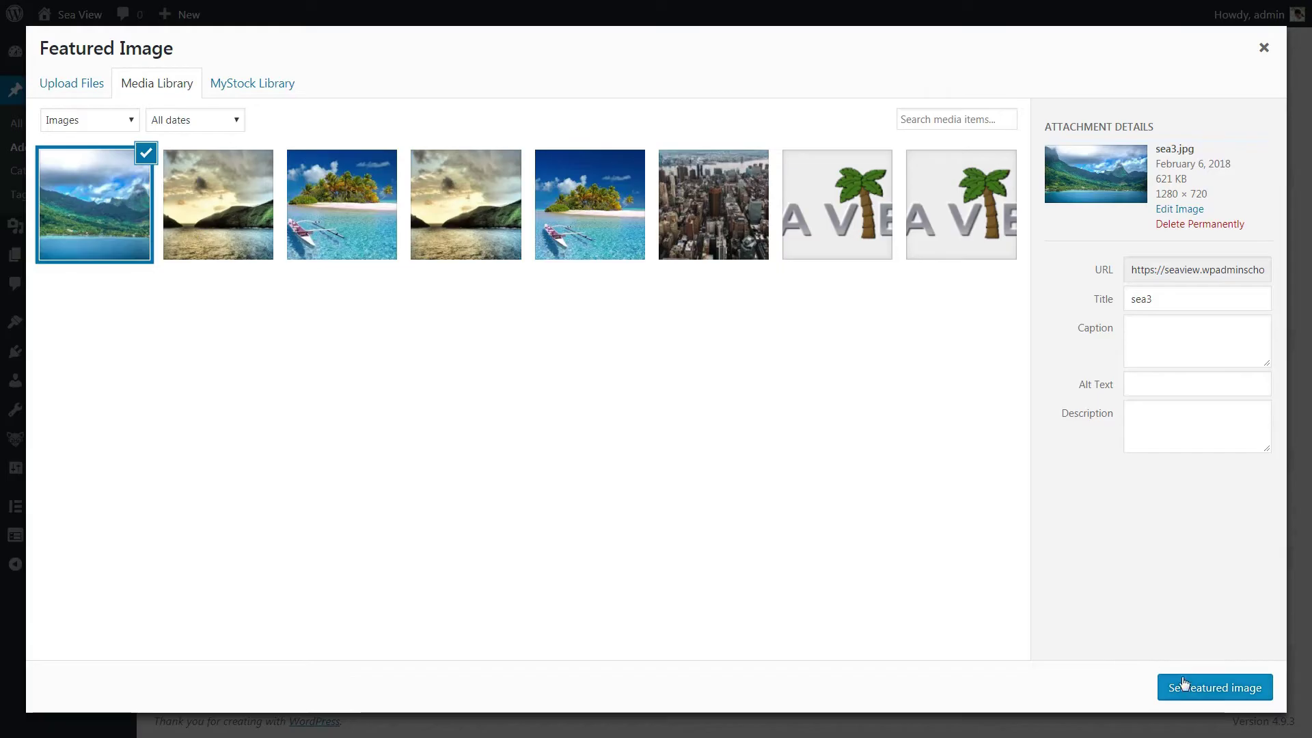
left_click(1185, 683)
scroll(1223, 447, "up", 10)
left_click(1230, 259)
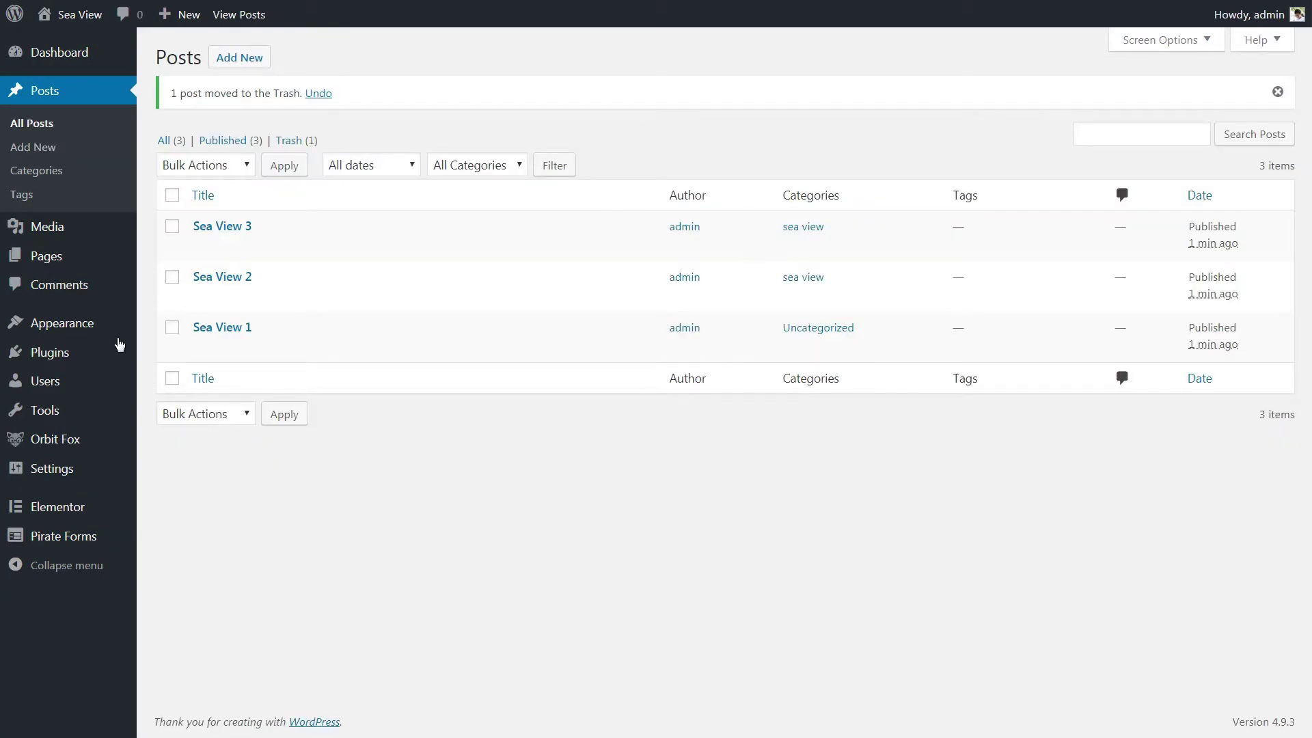
Step: Check the Blog front-page section in the Customizer, then open the Contact section settings
mouse_move(100, 331)
left_click(183, 357)
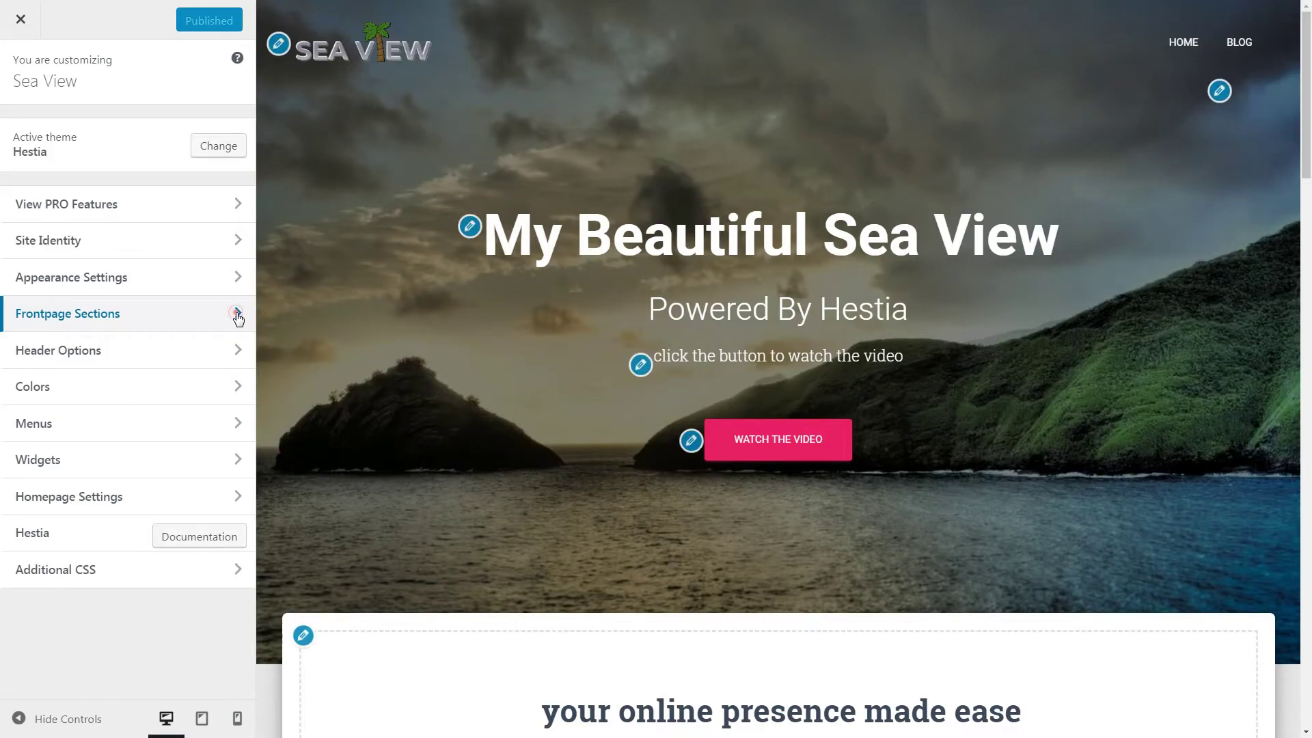
left_click(237, 315)
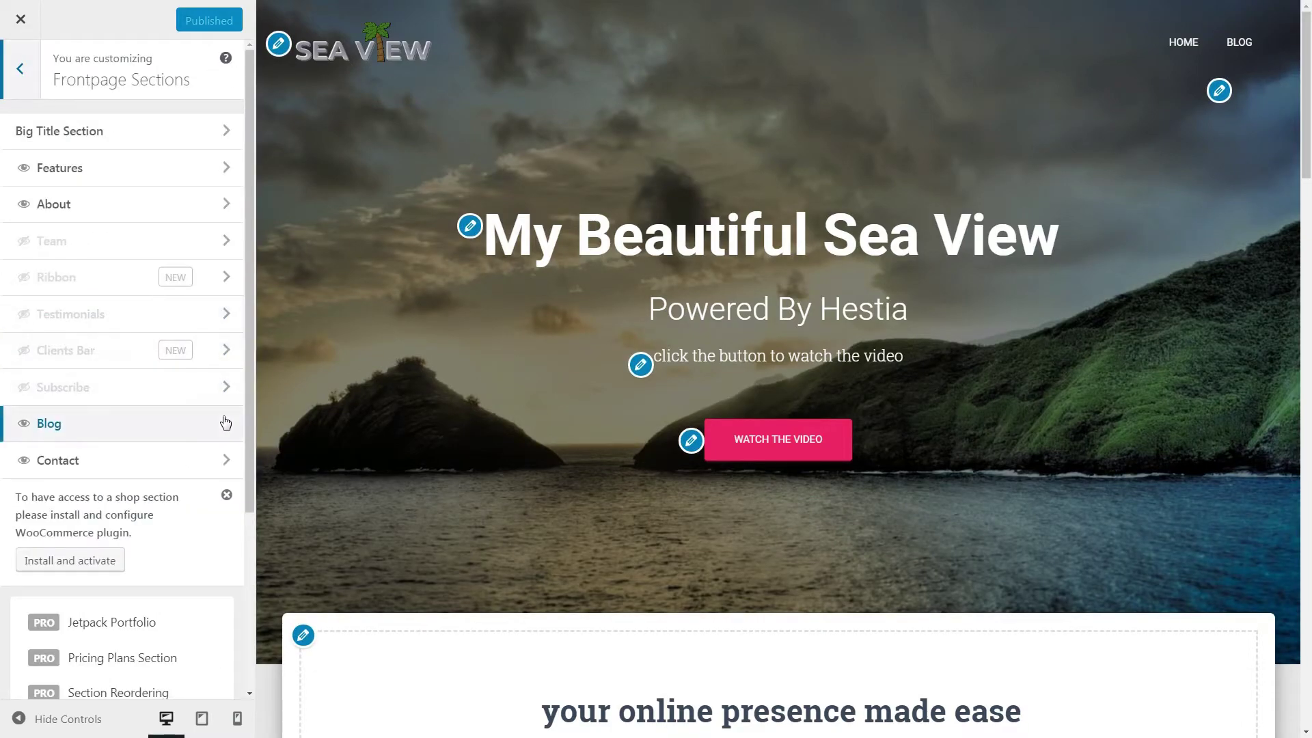
left_click(226, 423)
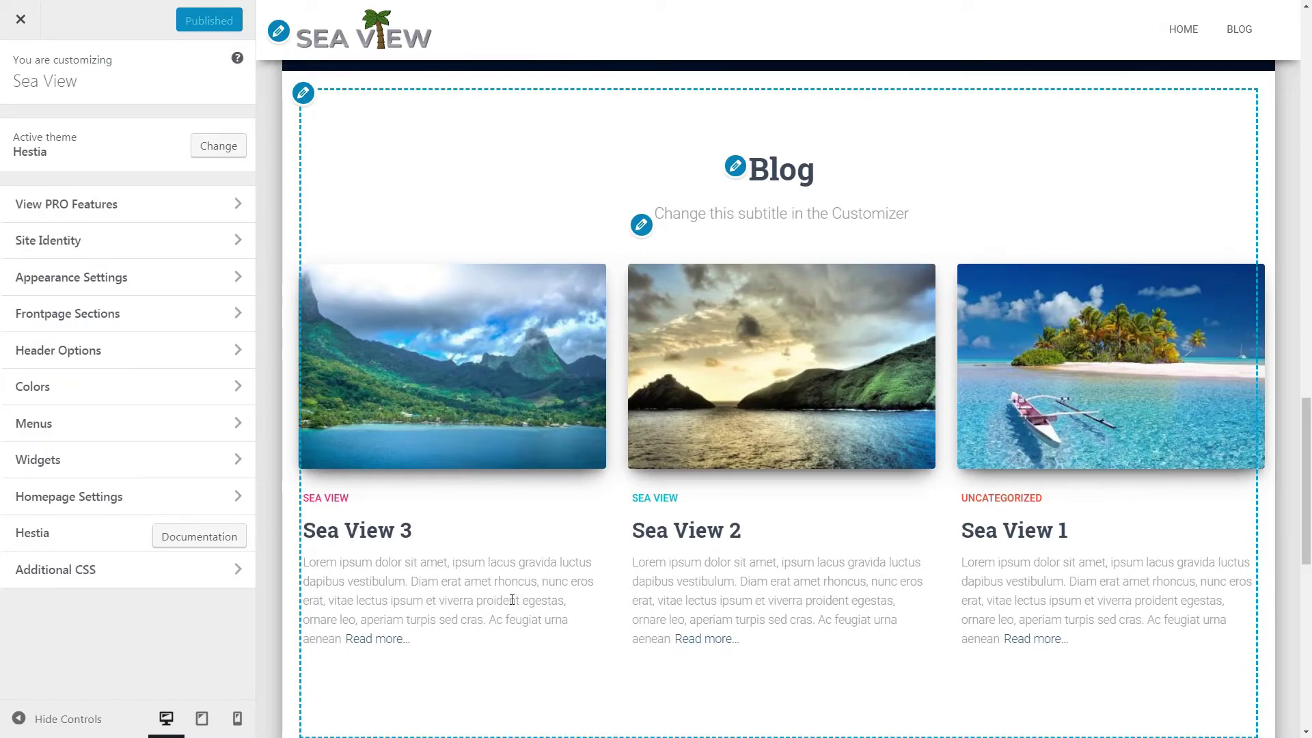
left_click(236, 314)
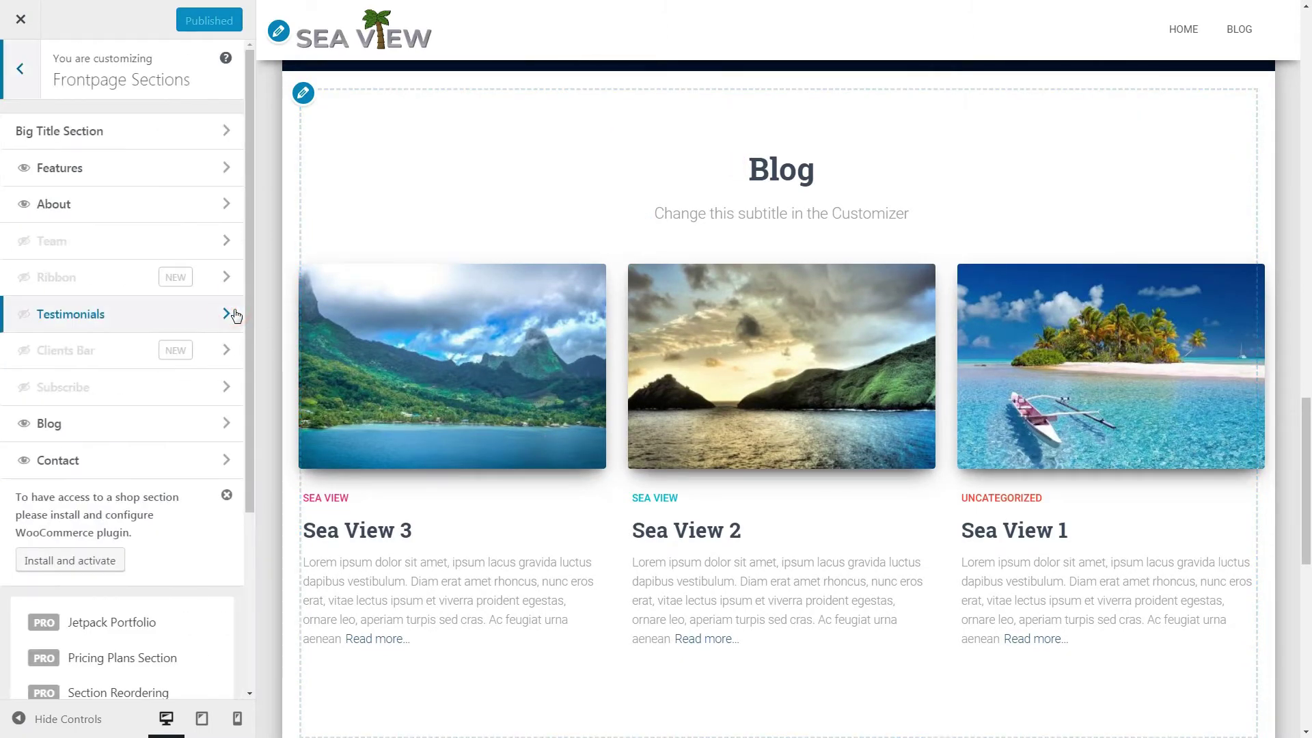
left_click(227, 459)
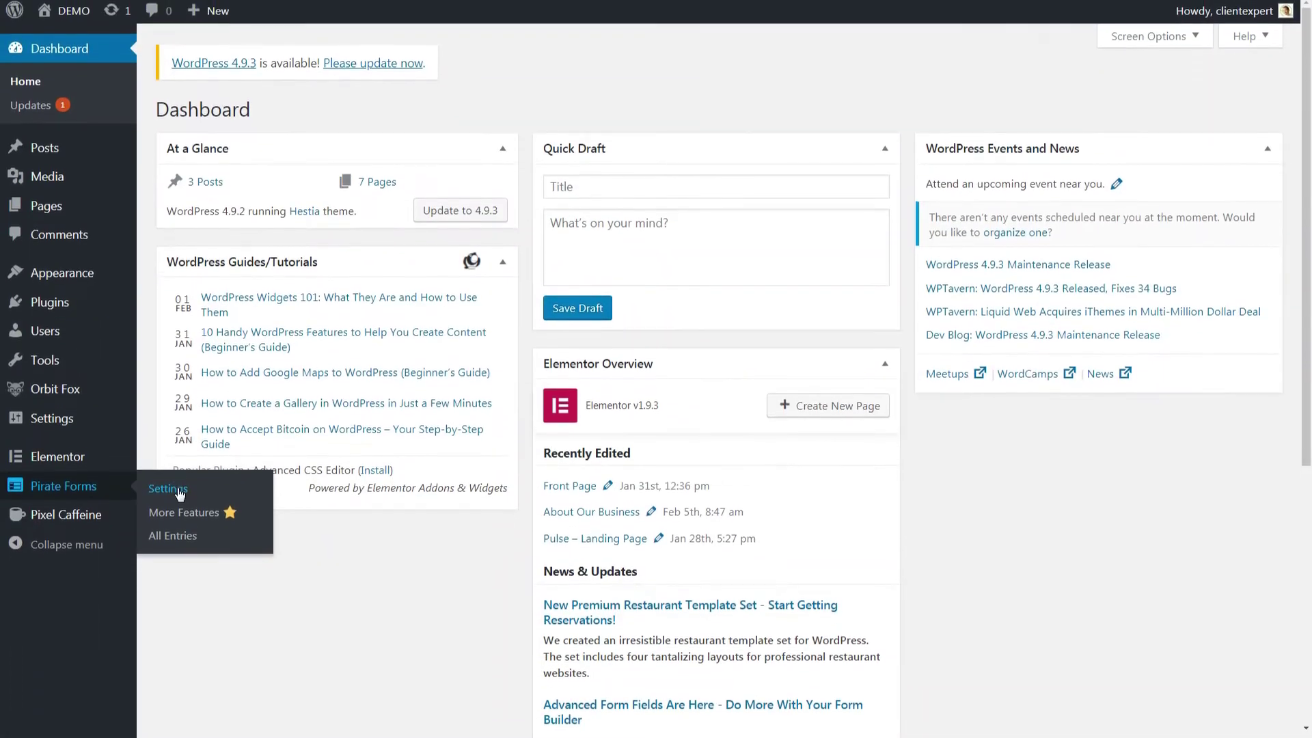
Step: Look through the Pirate Forms settings tabs for form options, fields and labels
left_click(179, 490)
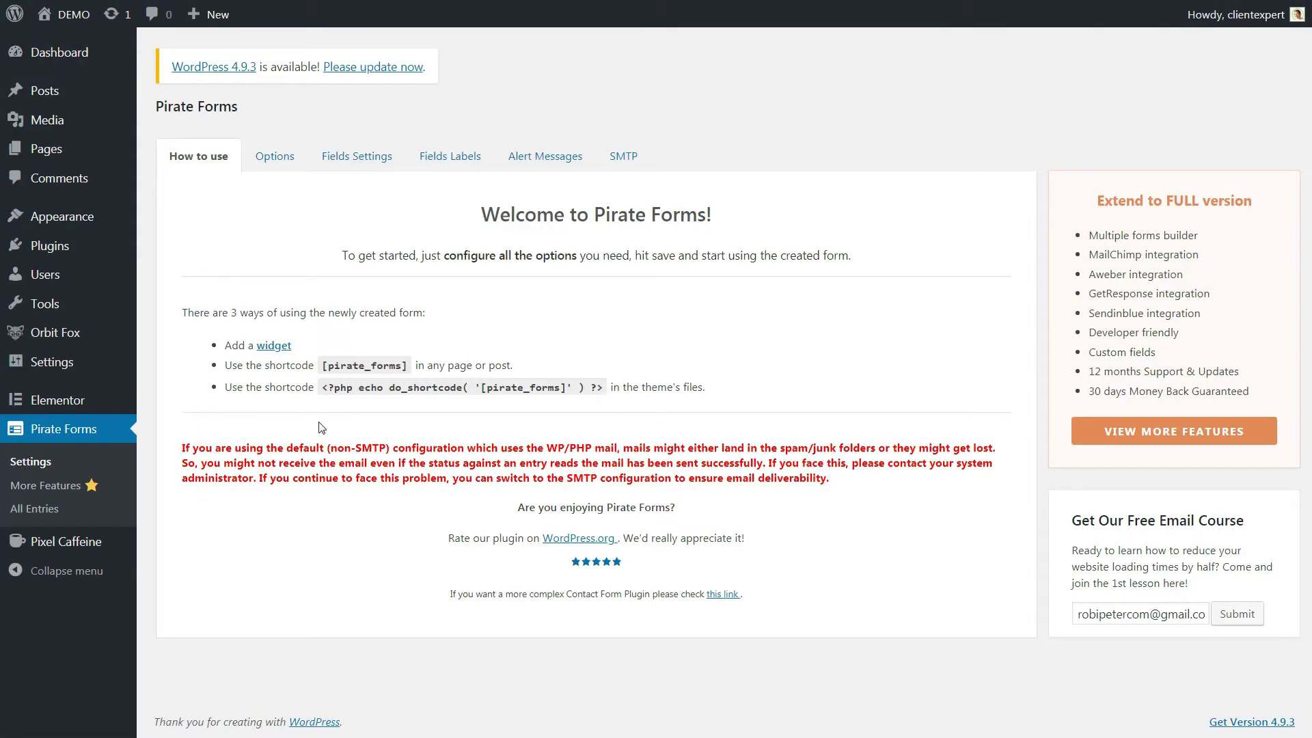
left_click(276, 157)
left_click(356, 159)
left_click(455, 158)
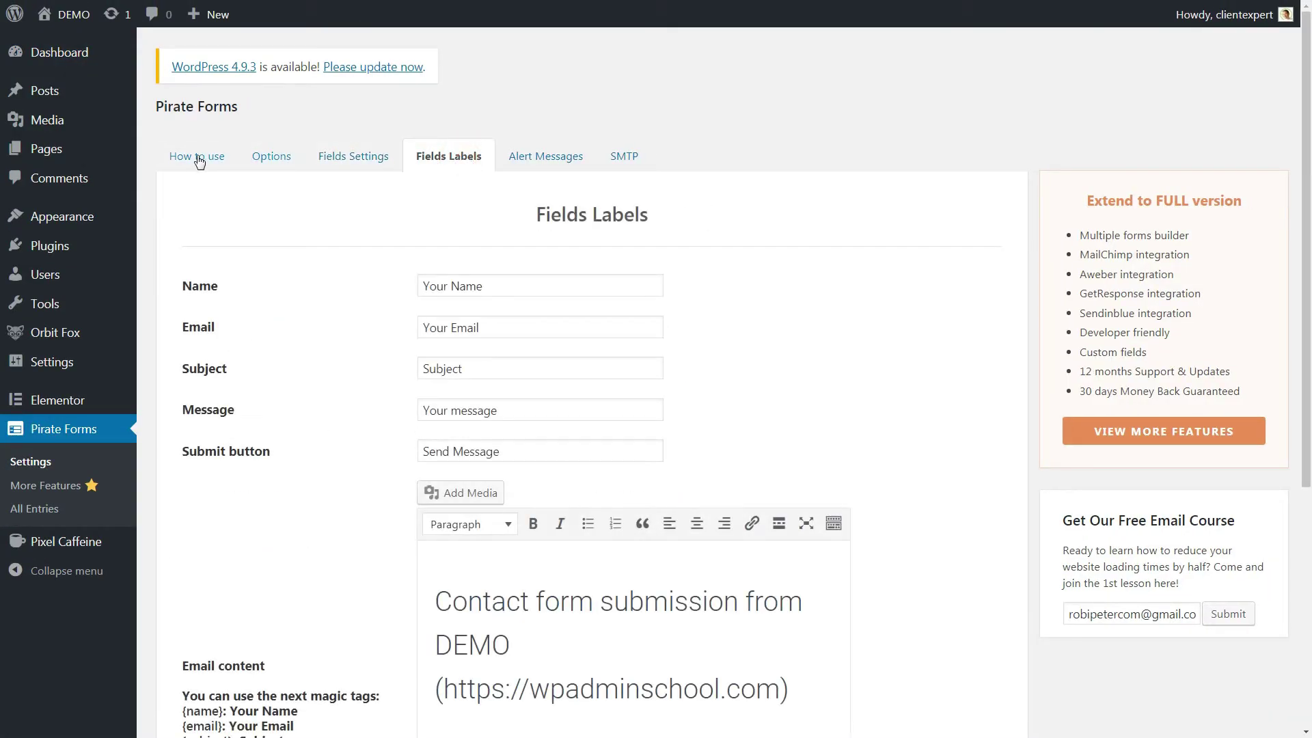
left_click(195, 158)
Step: Open the Contact front-page section settings in the Customizer
mouse_move(128, 236)
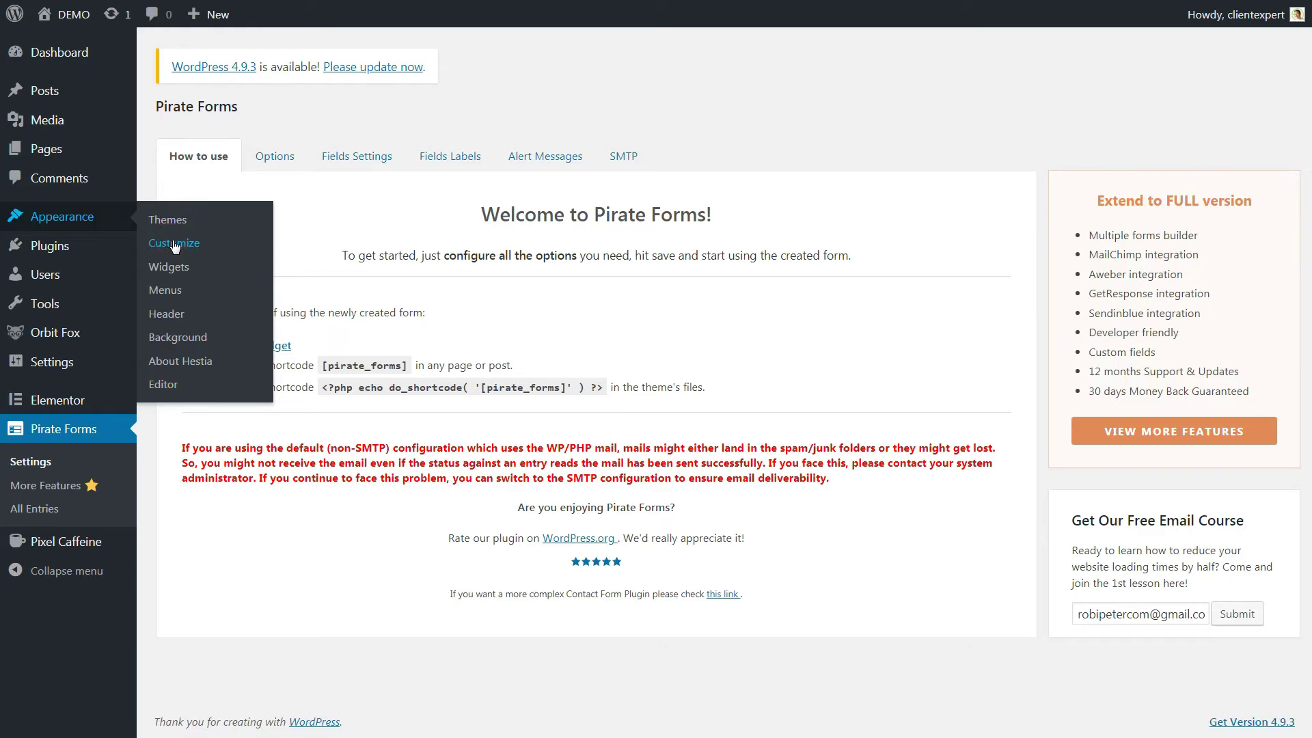
left_click(175, 244)
left_click(226, 463)
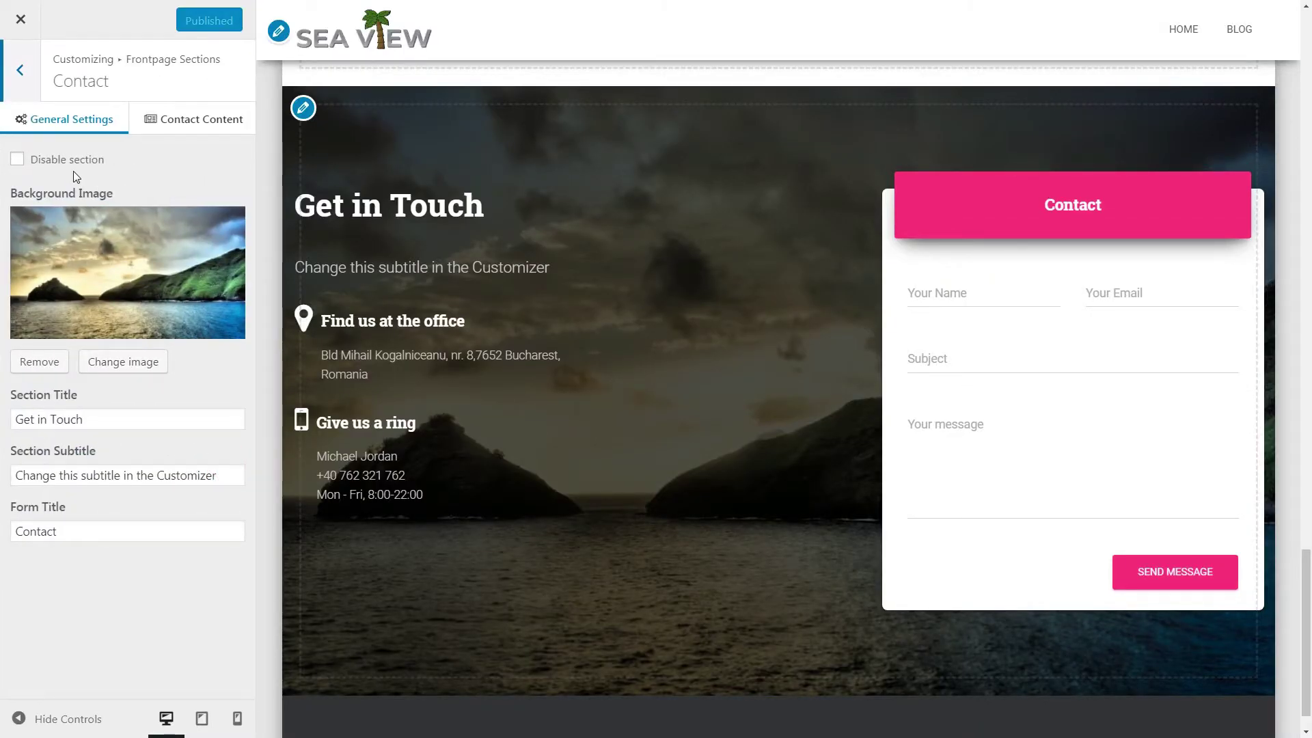
Step: Set the mountain-lake photo as the Contact section background
left_click(17, 161)
left_click(17, 161)
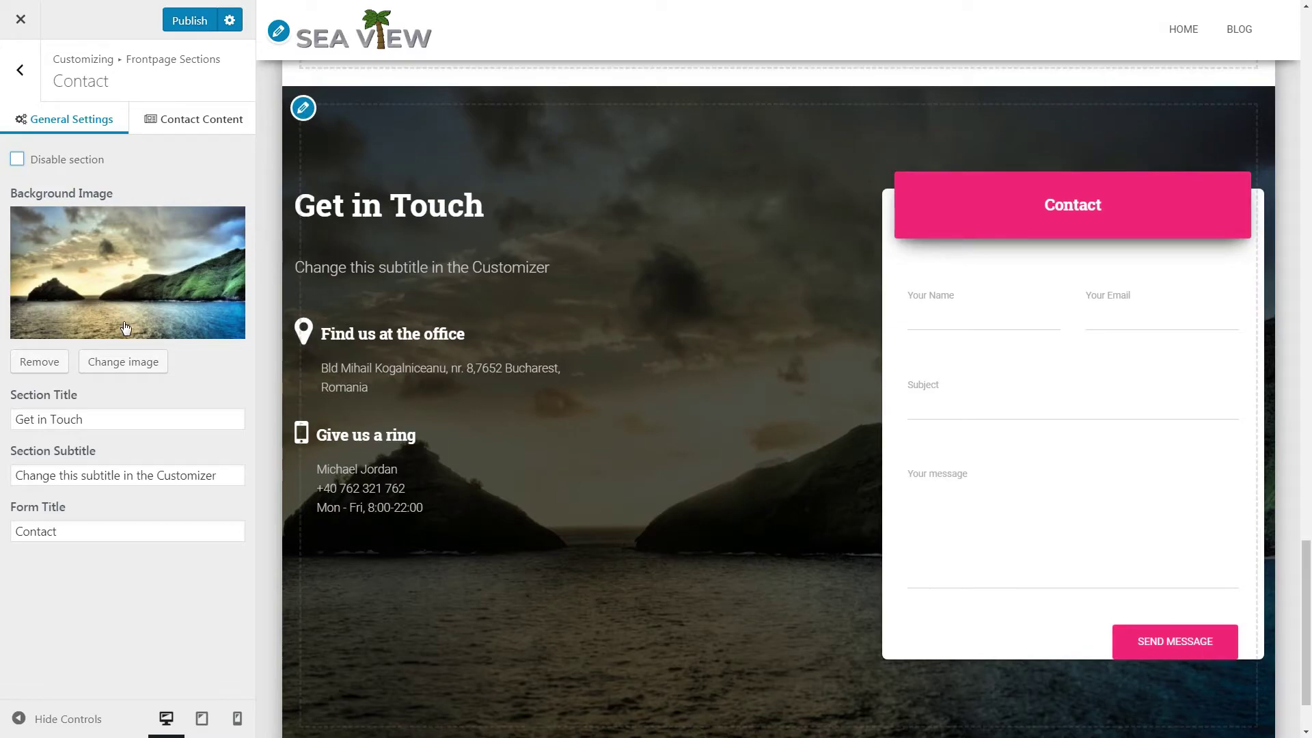
left_click(117, 369)
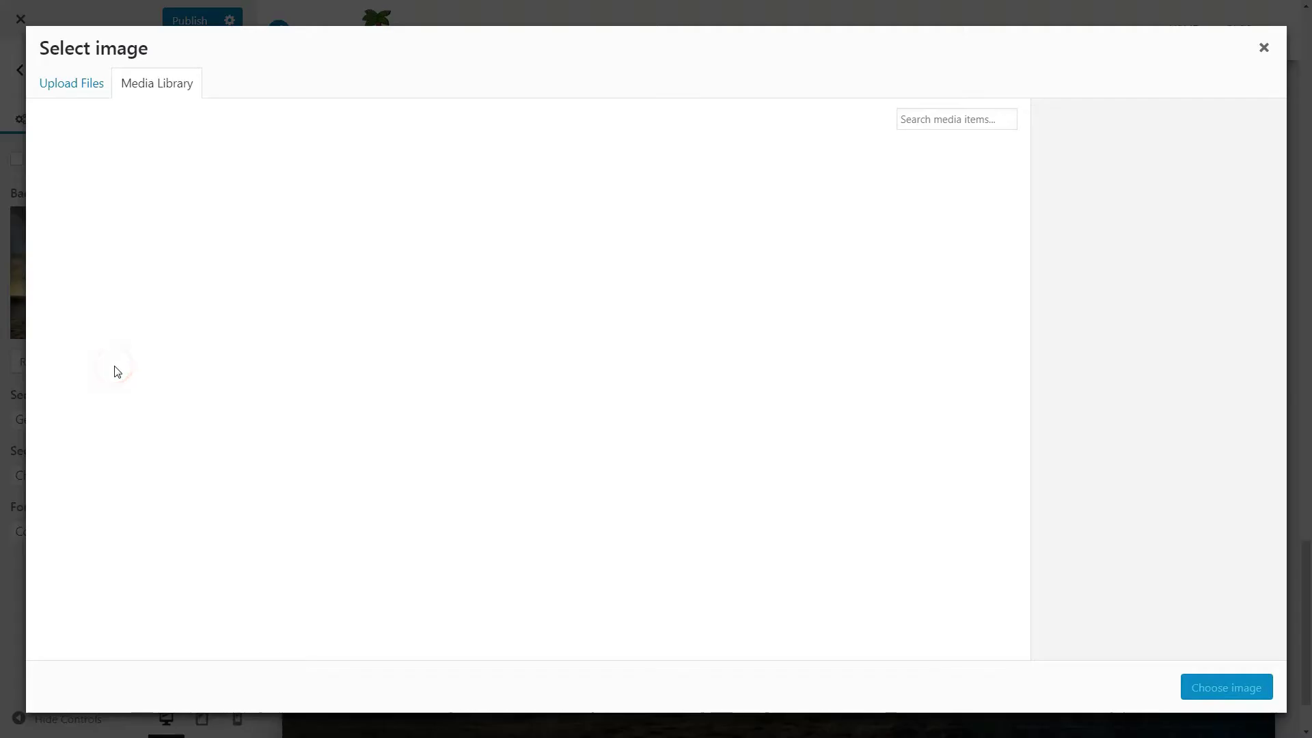
left_click(106, 220)
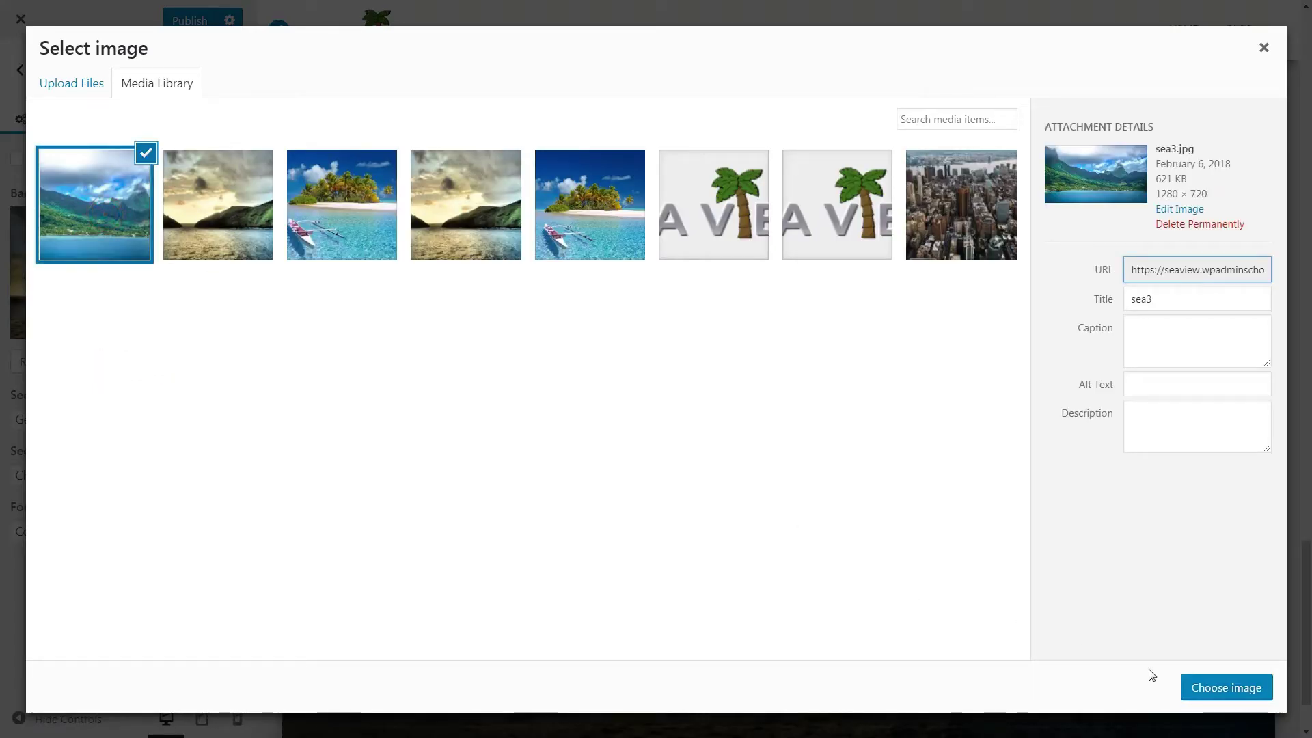
left_click(1223, 689)
Step: Change the form title to 'Contact Us' and edit the contact details to 'US - Street'
left_click_drag(86, 418, 31, 419)
left_click(73, 533)
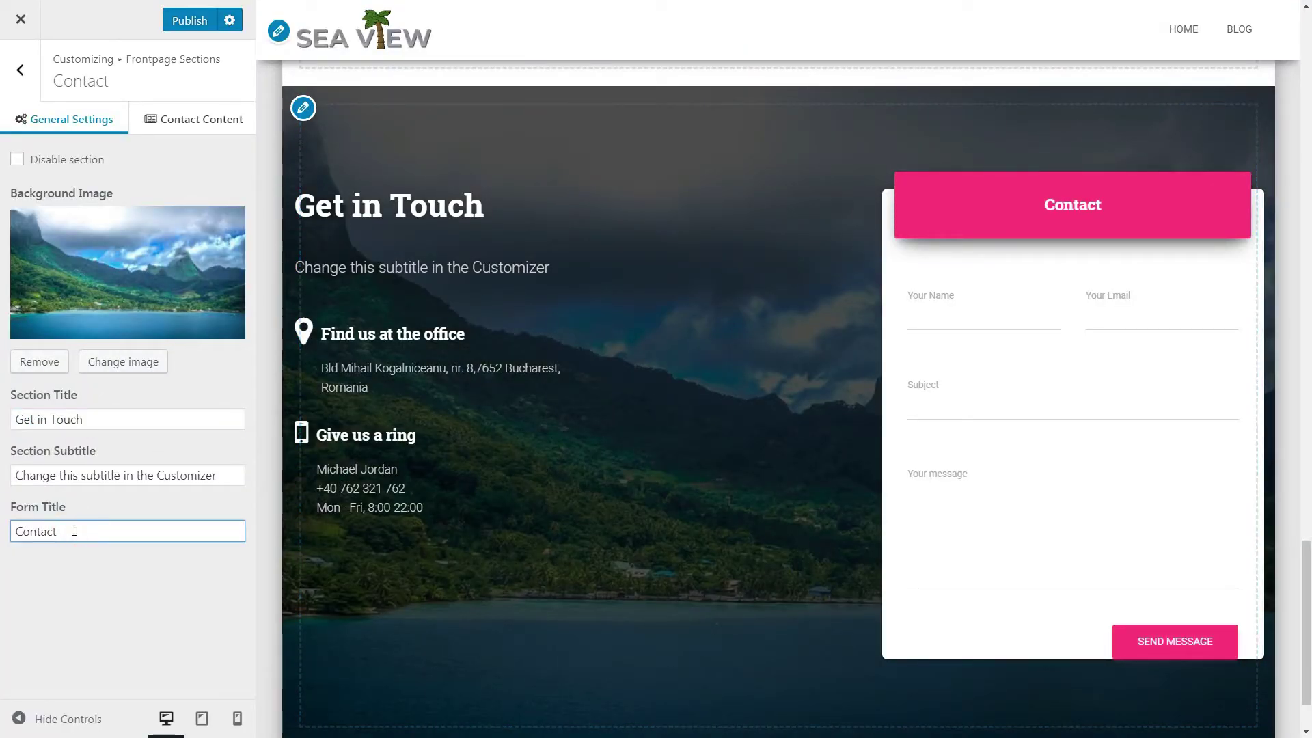
type("Us")
left_click(176, 126)
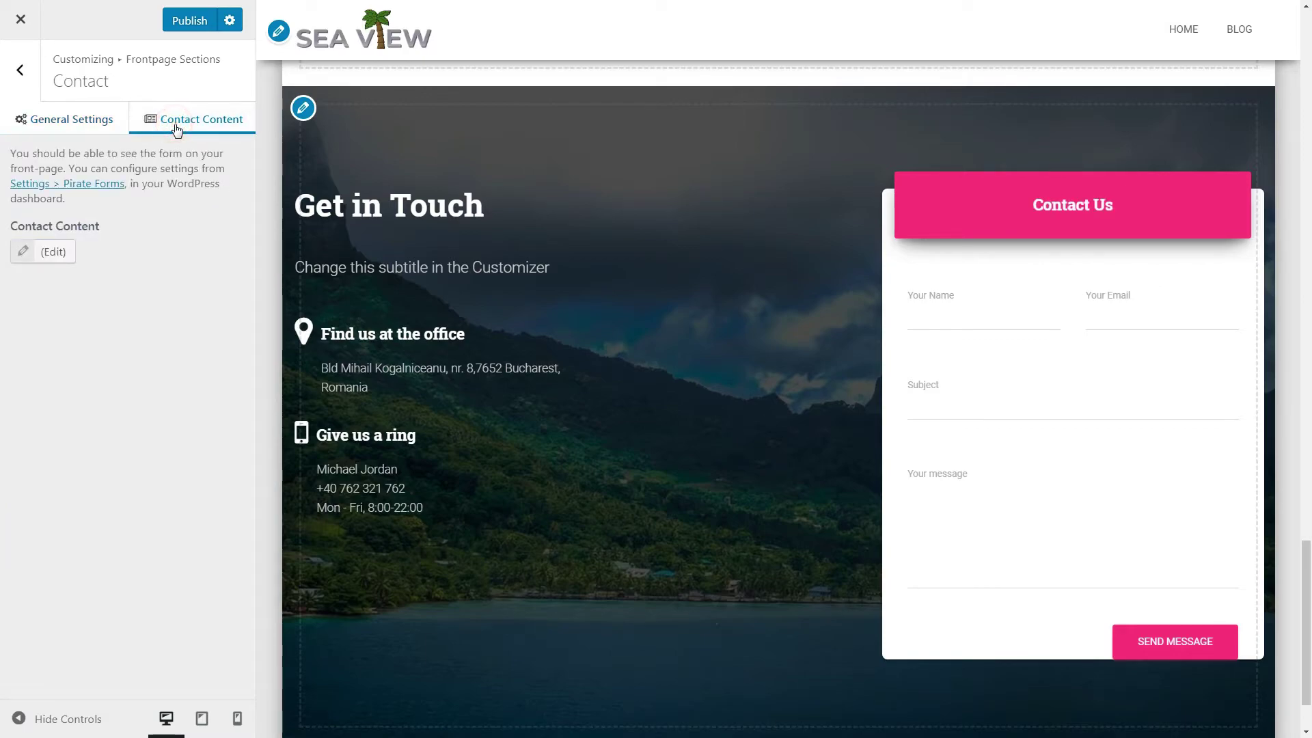
left_click(49, 253)
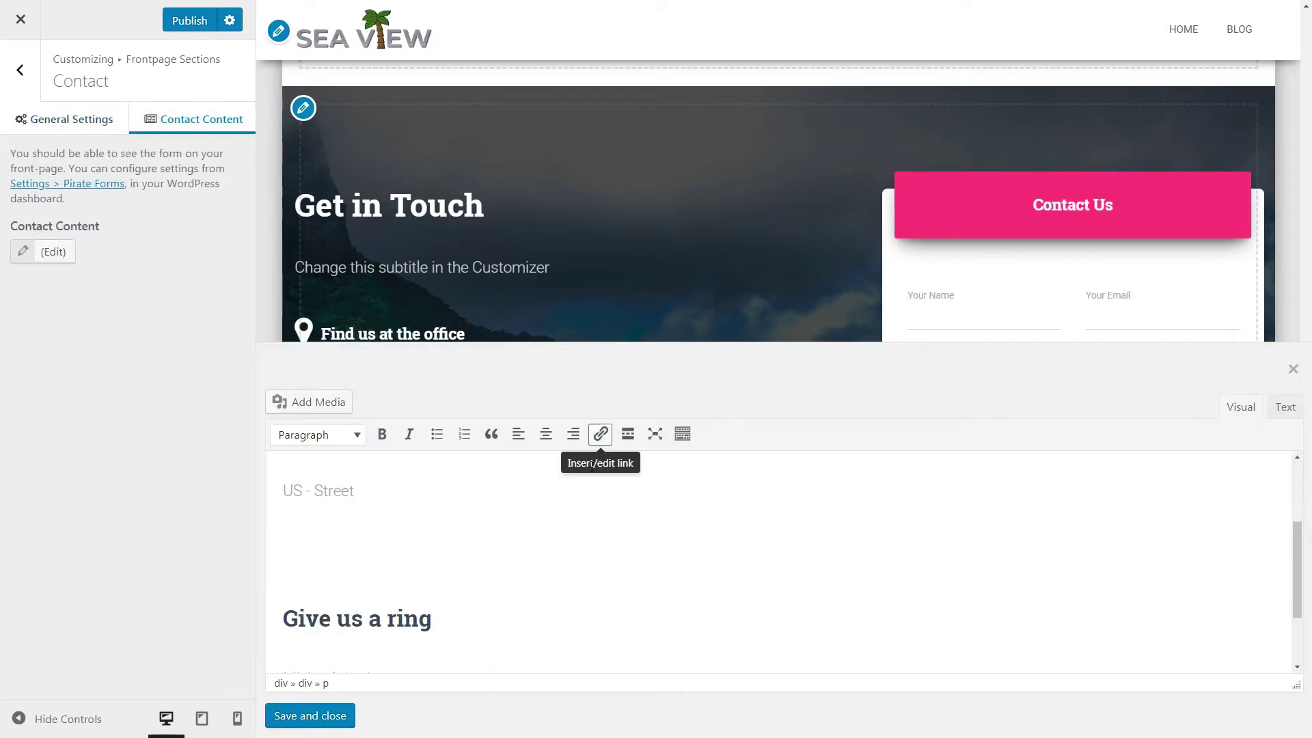
left_click(334, 714)
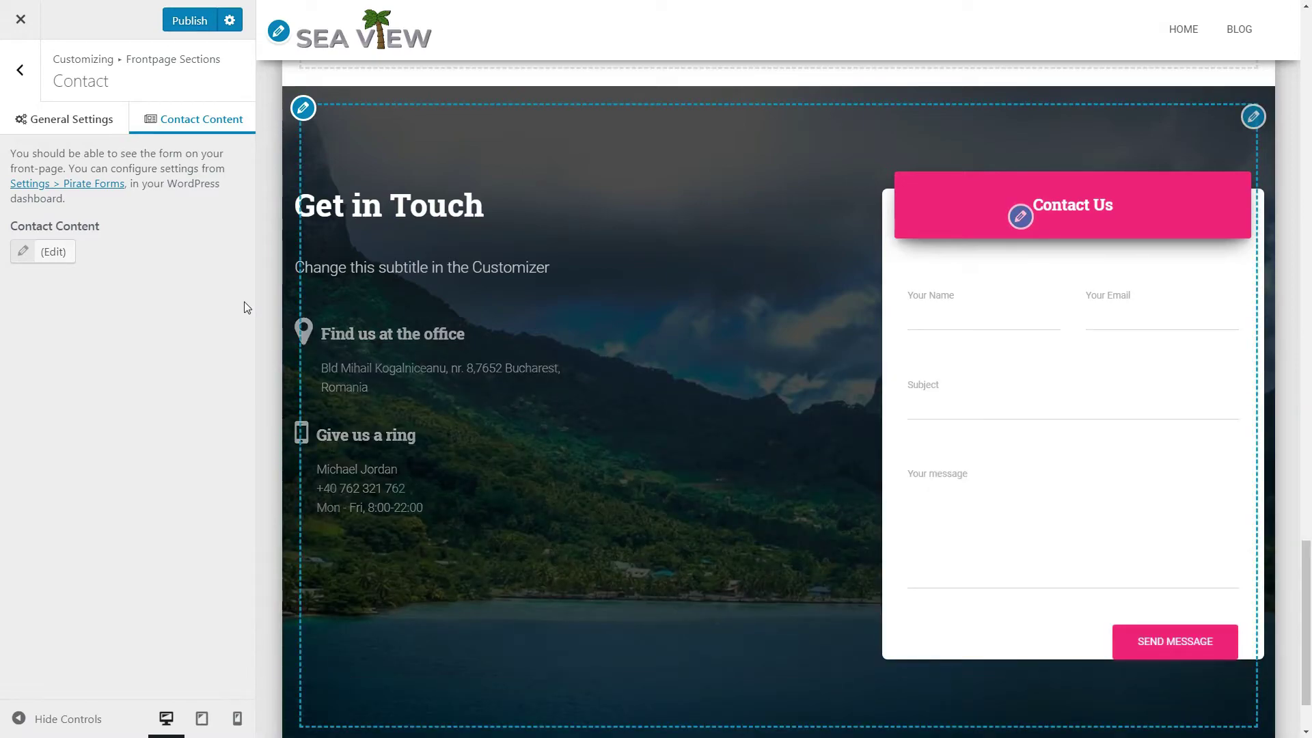
Step: Set the accent colour to cyan #21c3ff and publish the Customizer changes
left_click(28, 75)
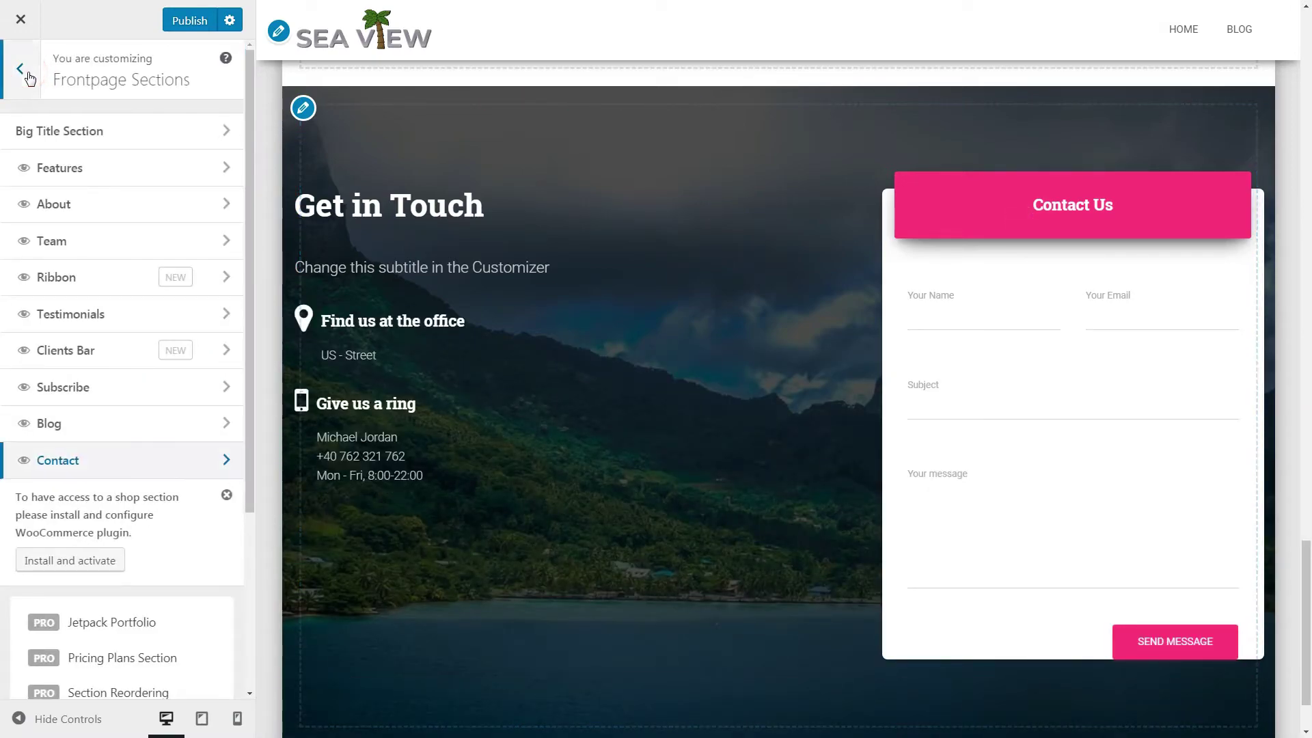
left_click(28, 75)
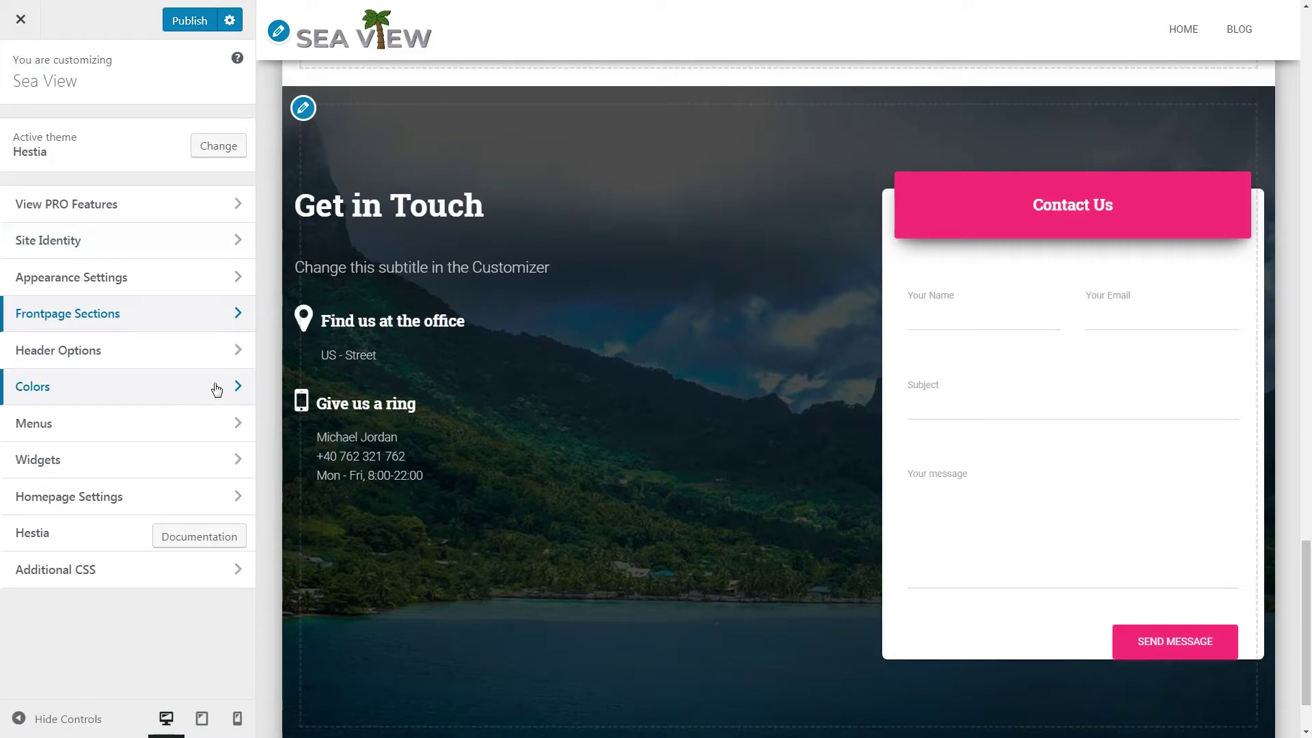
left_click(213, 384)
left_click(79, 208)
left_click_drag(124, 273, 106, 254)
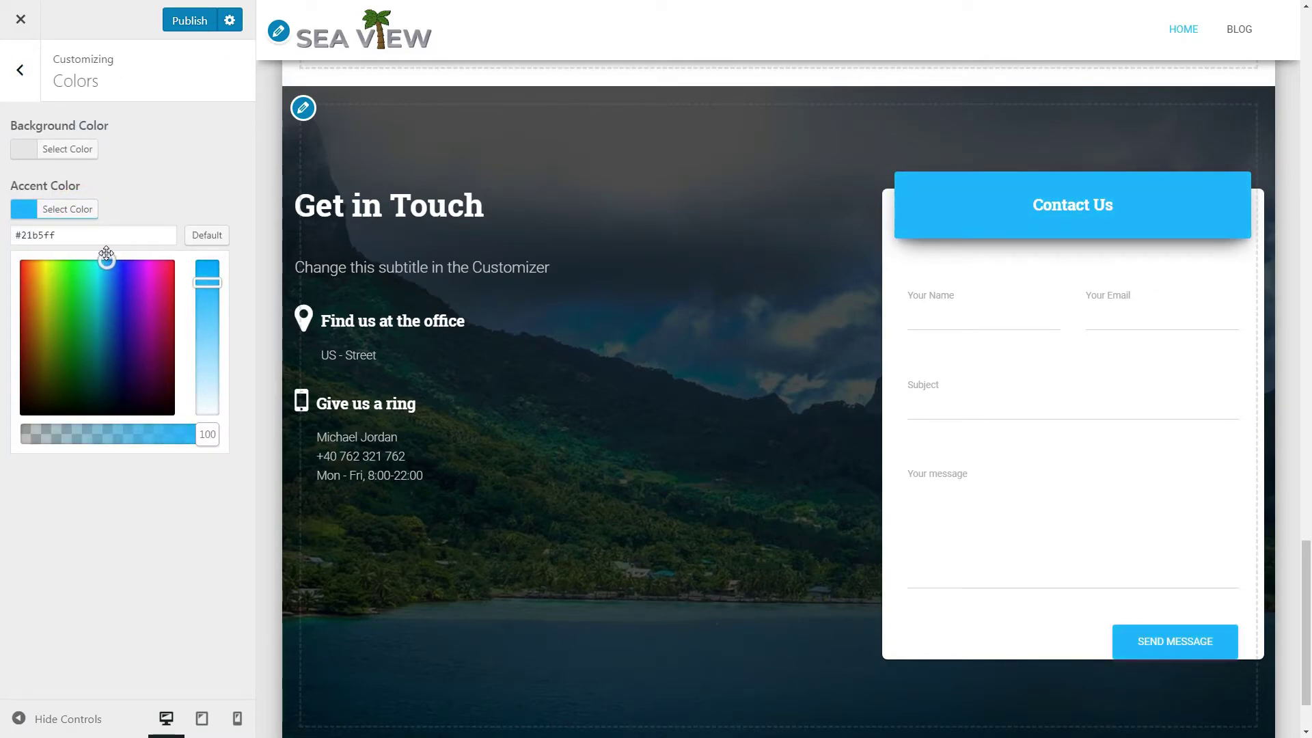
left_click(186, 22)
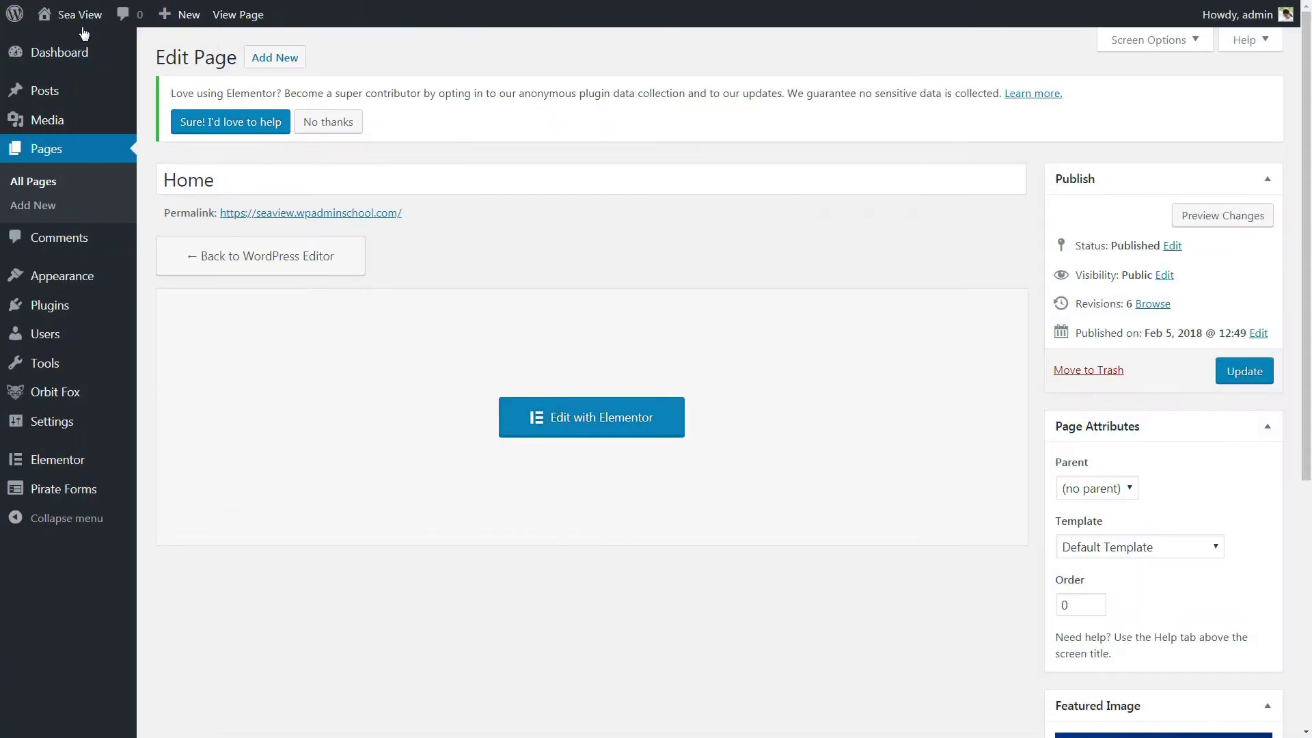
Step: Visit the live Sea View site, scroll the front page, and view the About and Pricing pages
mouse_move(79, 24)
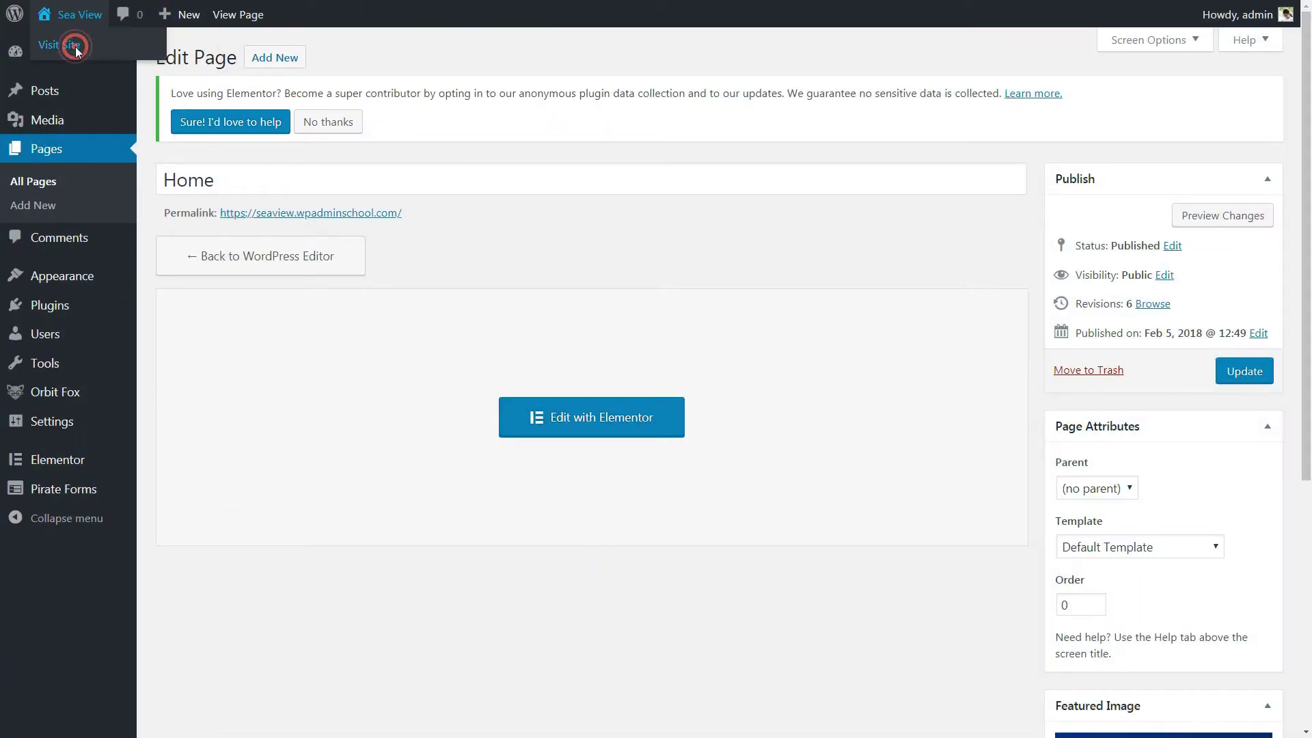
left_click(77, 50)
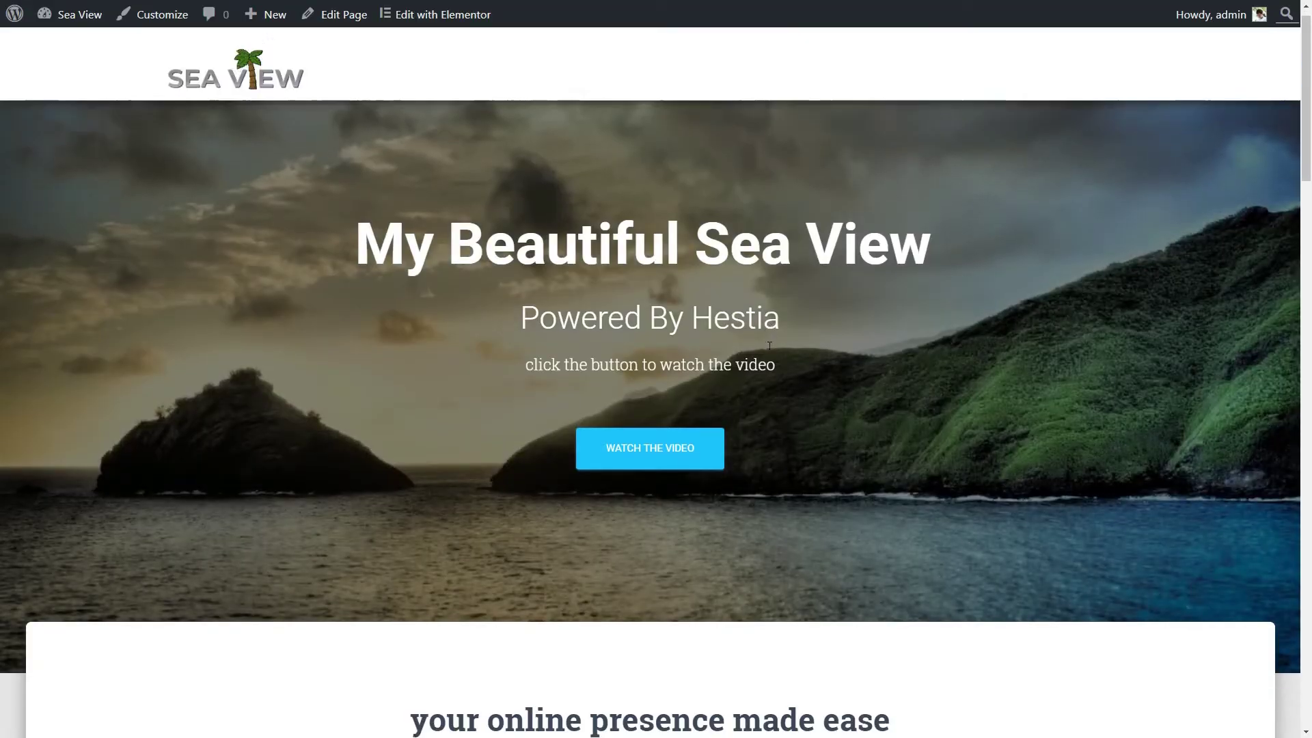
scroll(765, 349, "down", 5)
scroll(771, 352, "down", 12)
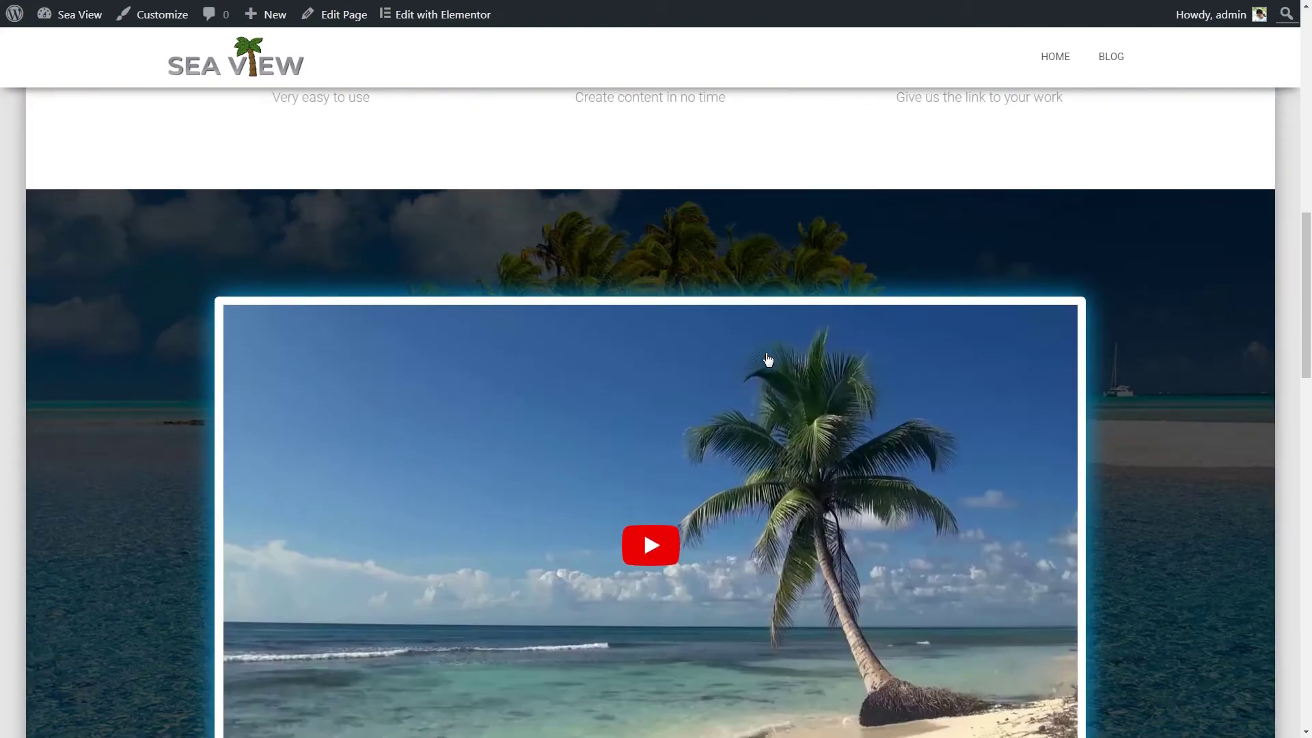
scroll(768, 360, "down", 4)
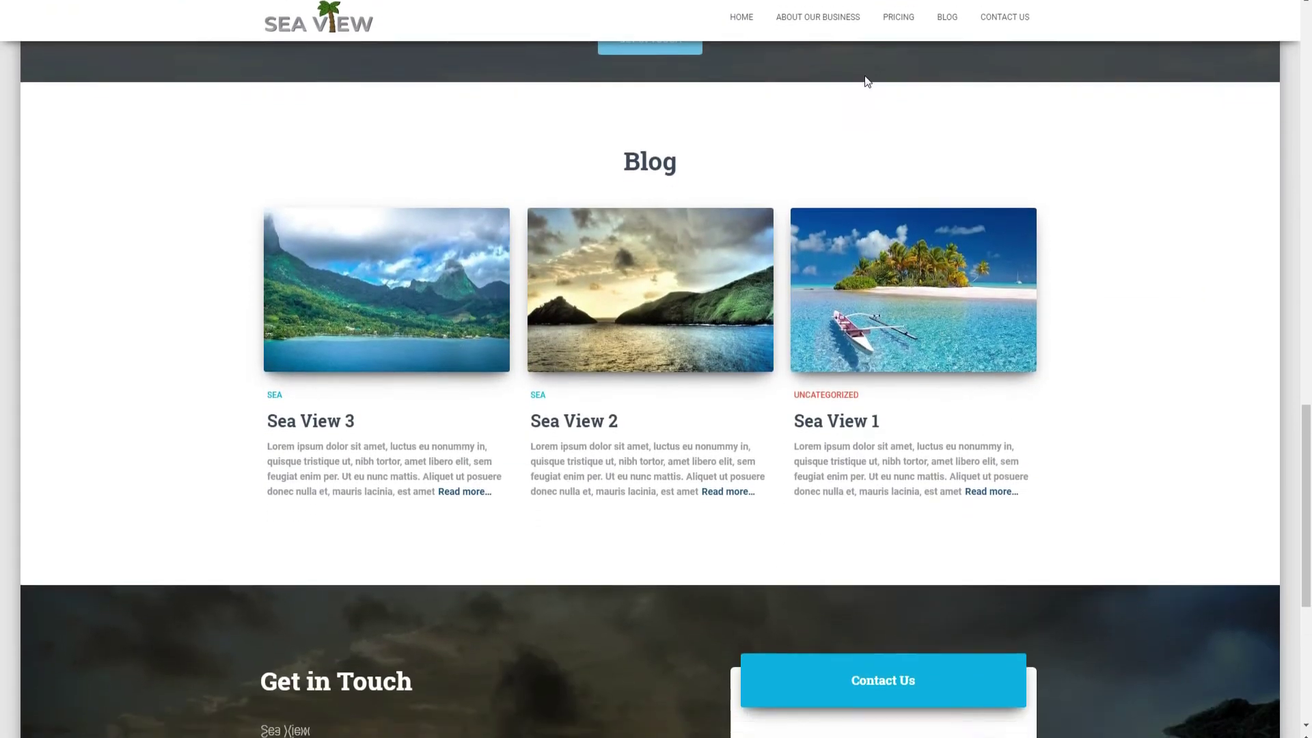
left_click(811, 19)
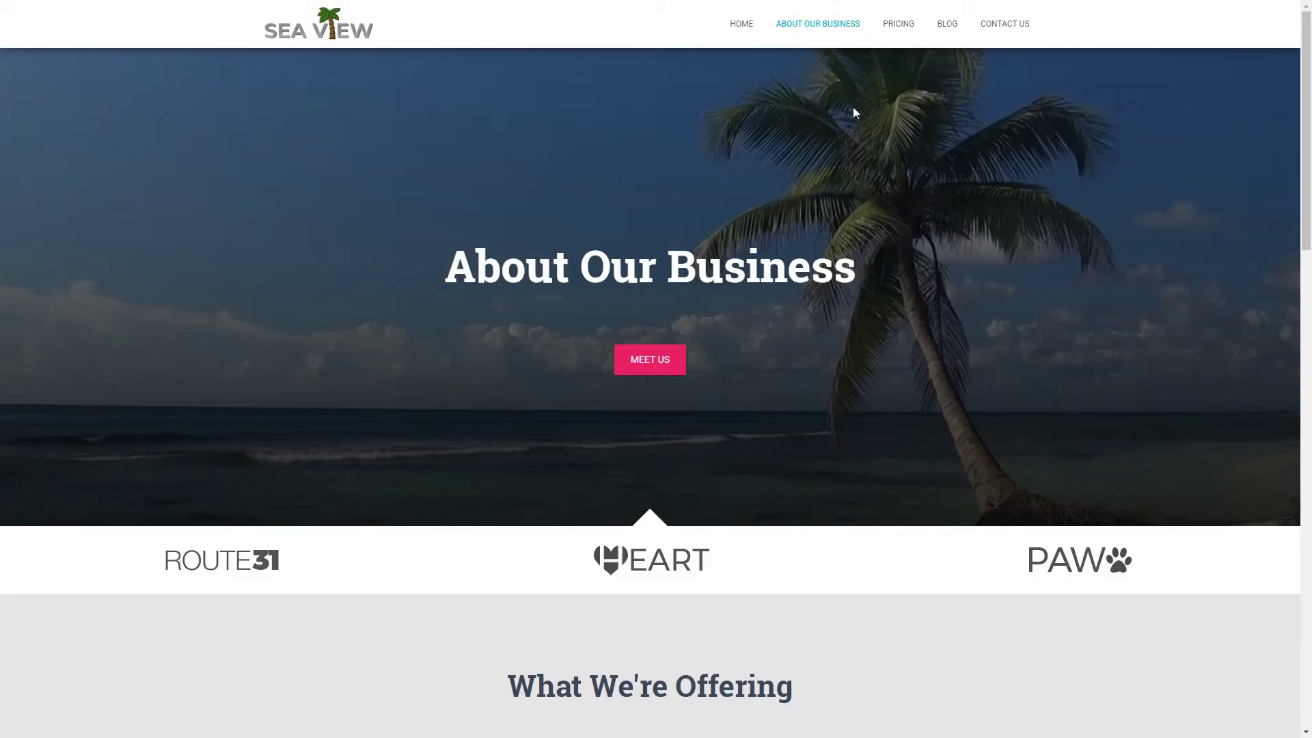
scroll(966, 245, "down", 9)
scroll(966, 247, "up", 9)
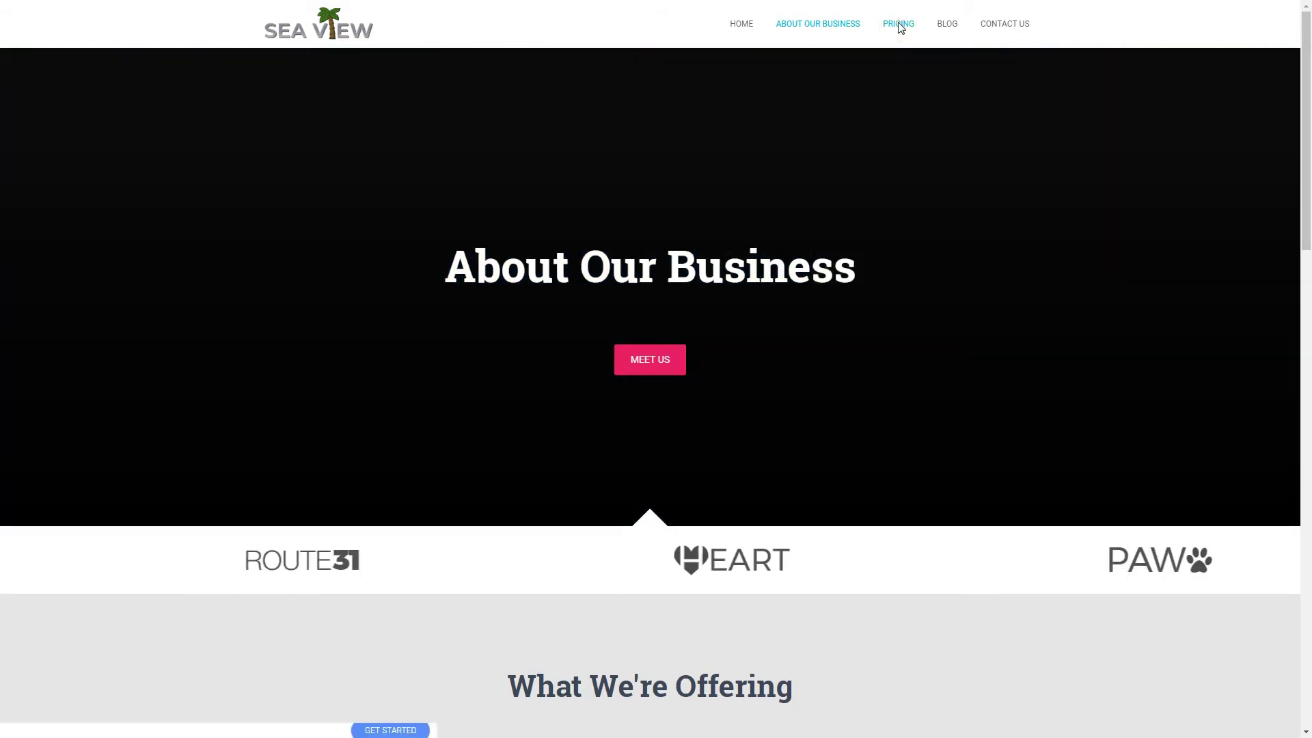
left_click(899, 25)
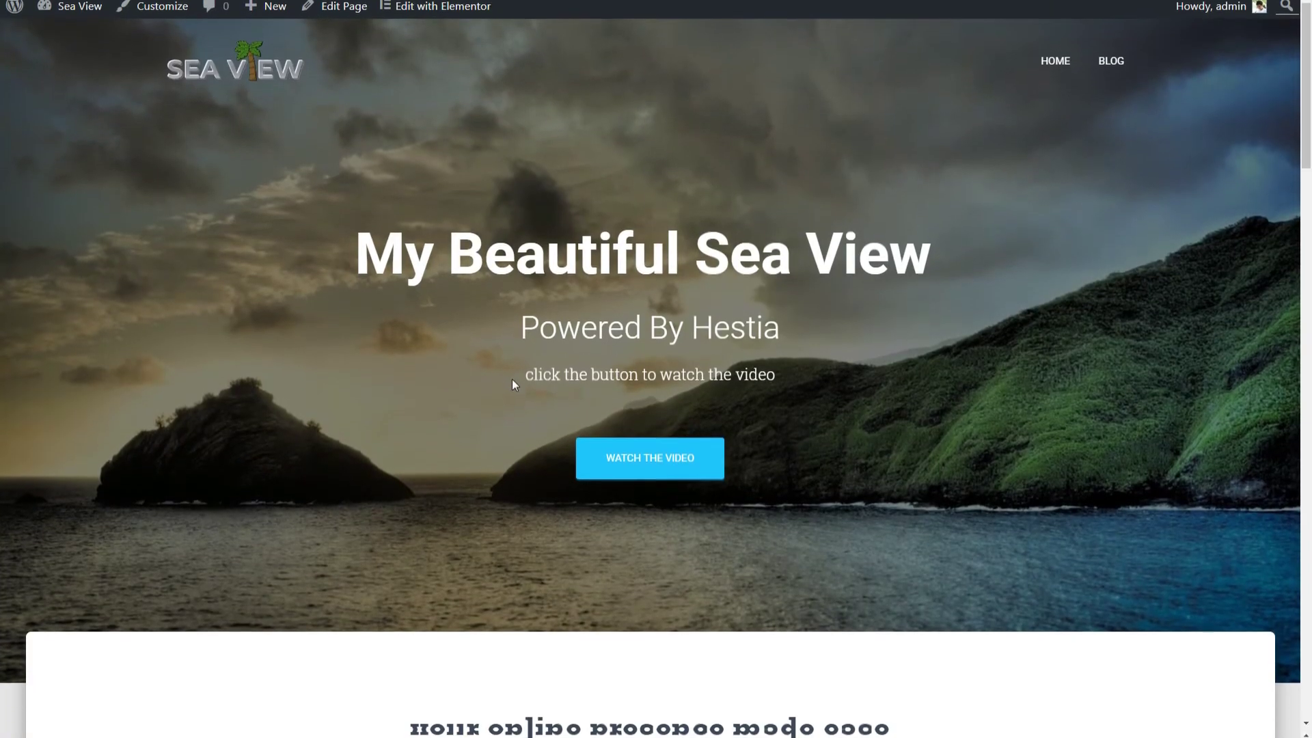
Step: Return to the Dashboard and browse the Orbit Fox Template Directory
mouse_move(89, 10)
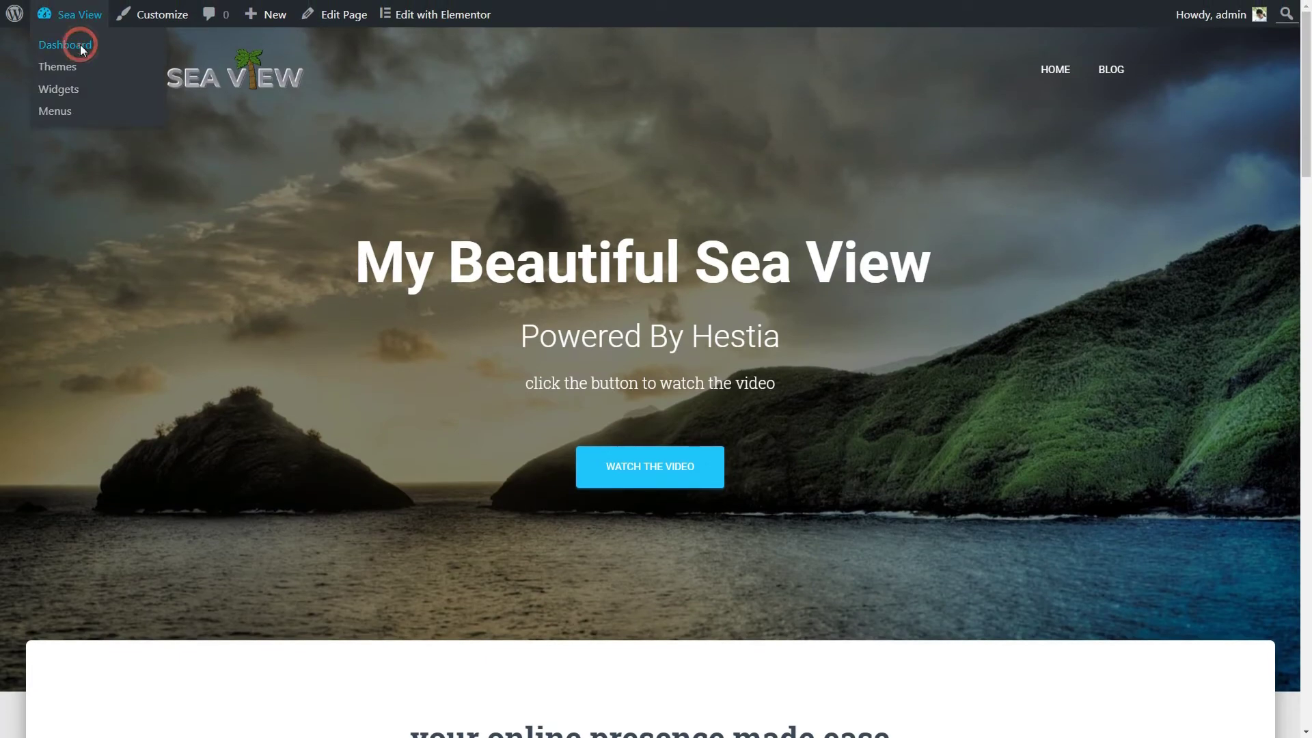
left_click(80, 46)
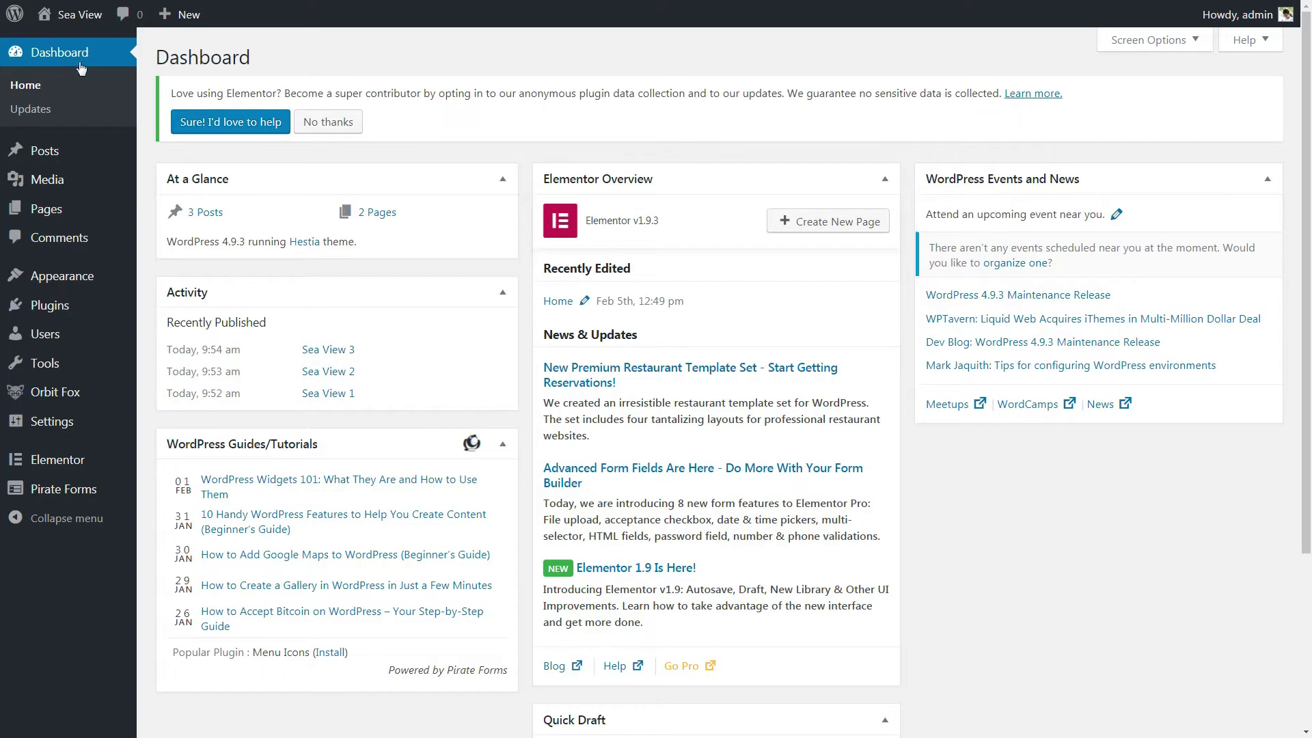
mouse_move(73, 400)
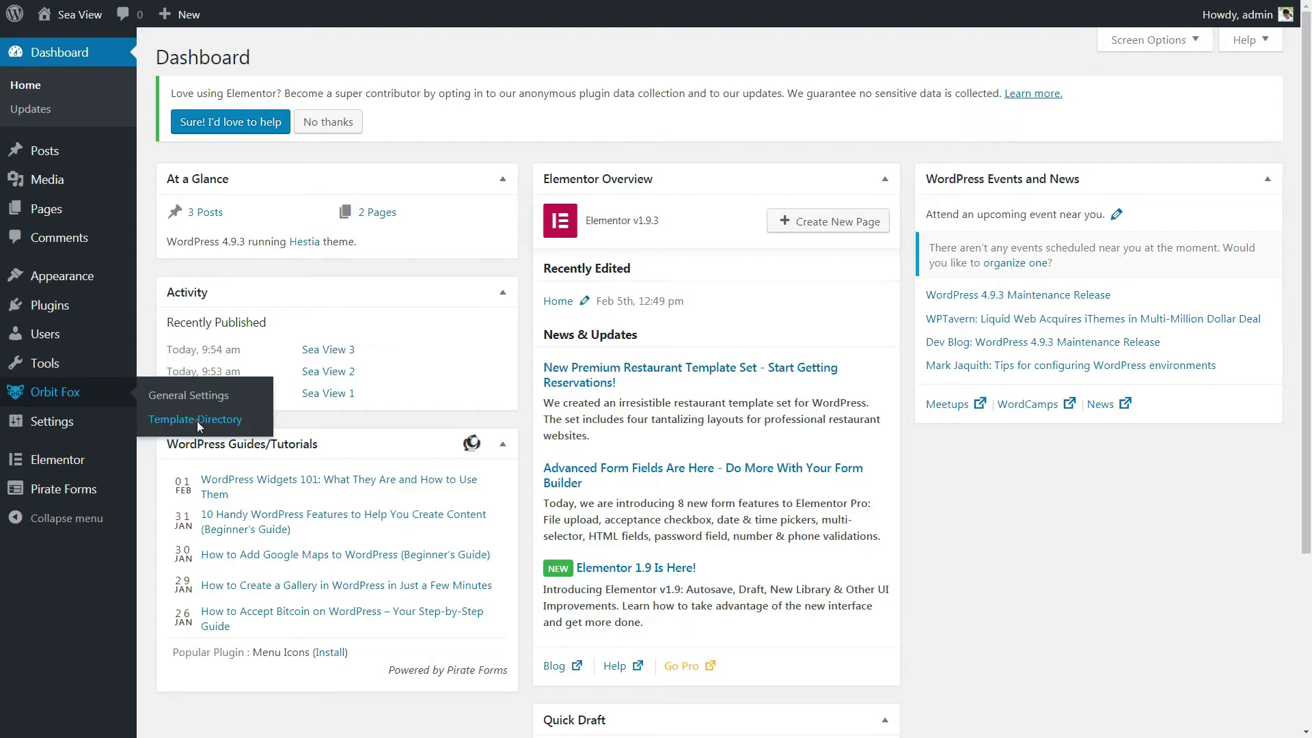
left_click(197, 421)
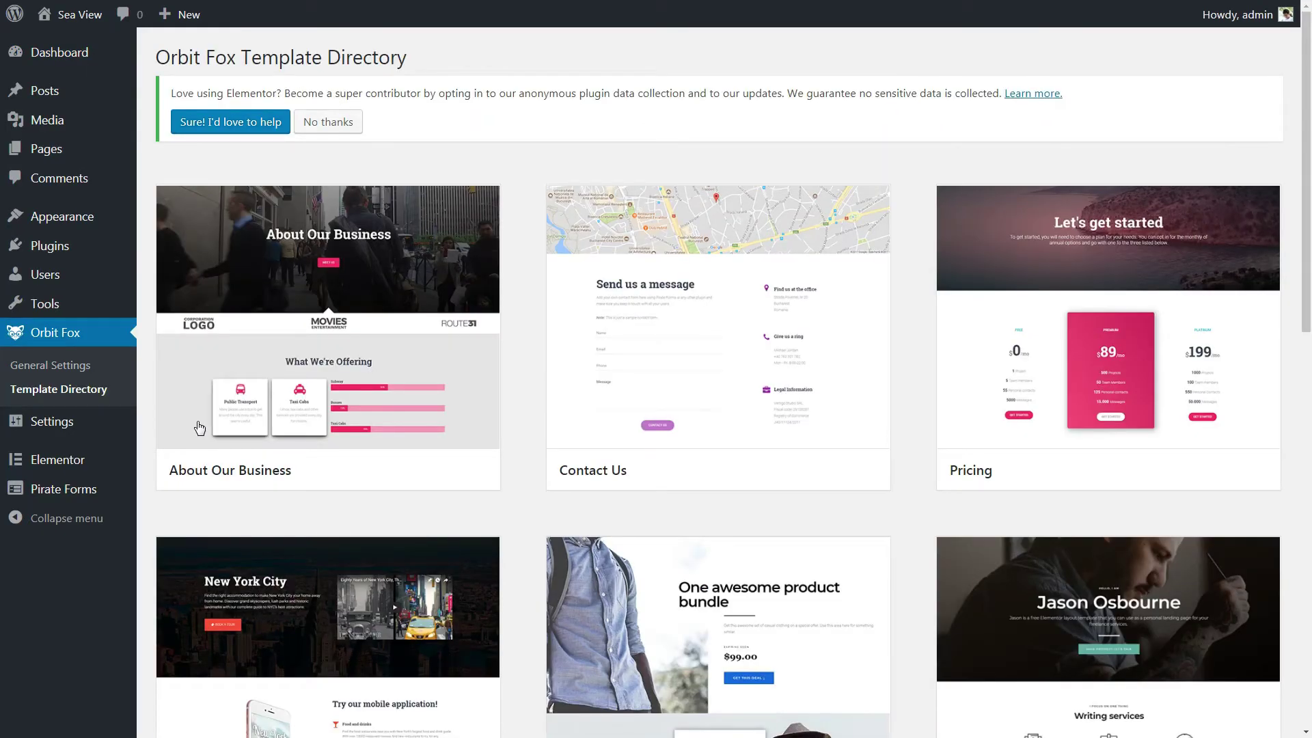
mouse_move(314, 418)
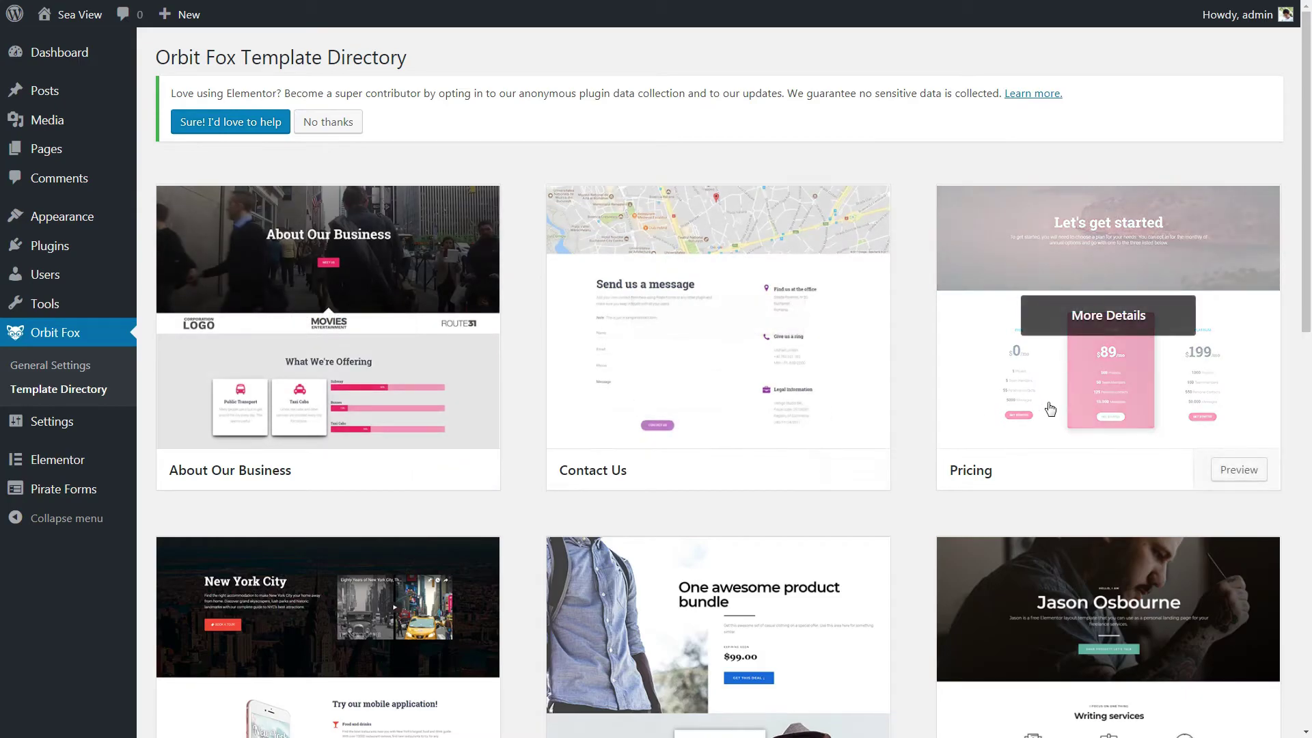
scroll(1052, 431, "down", 5)
scroll(1052, 434, "down", 8)
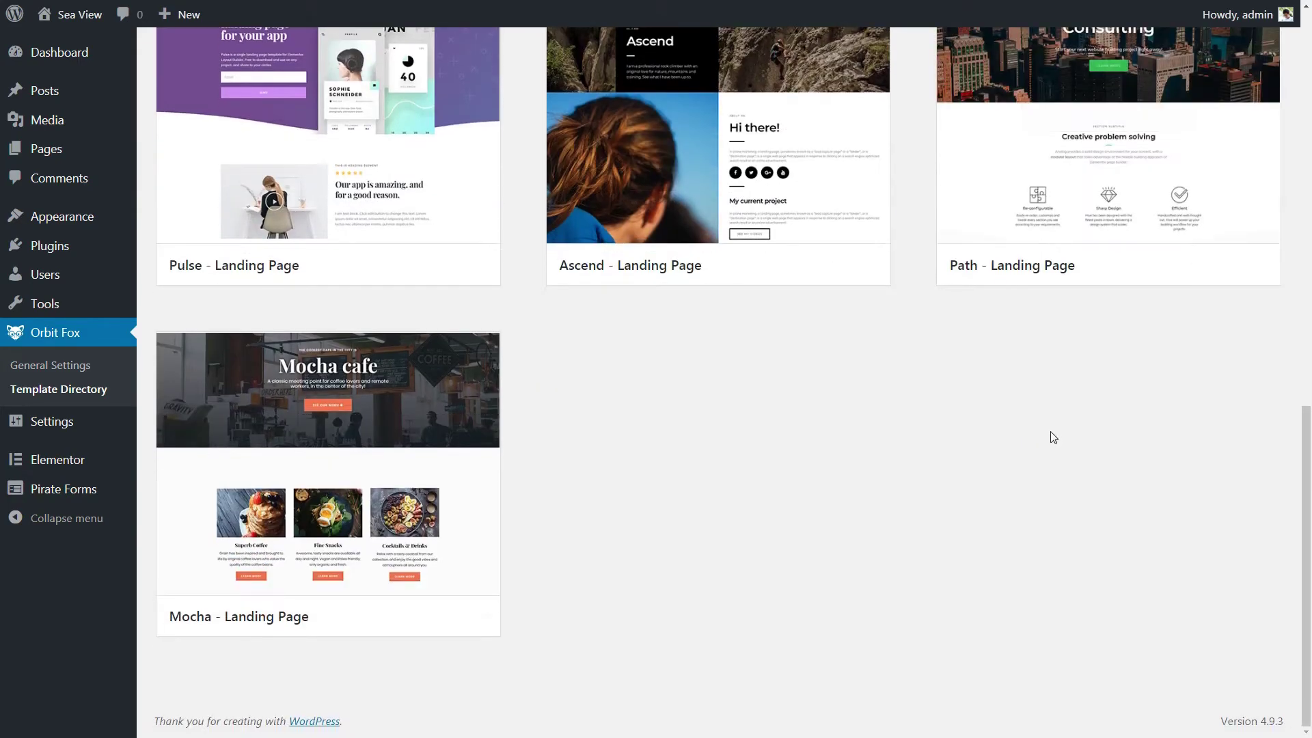
scroll(1053, 435, "up", 6)
scroll(1051, 436, "up", 7)
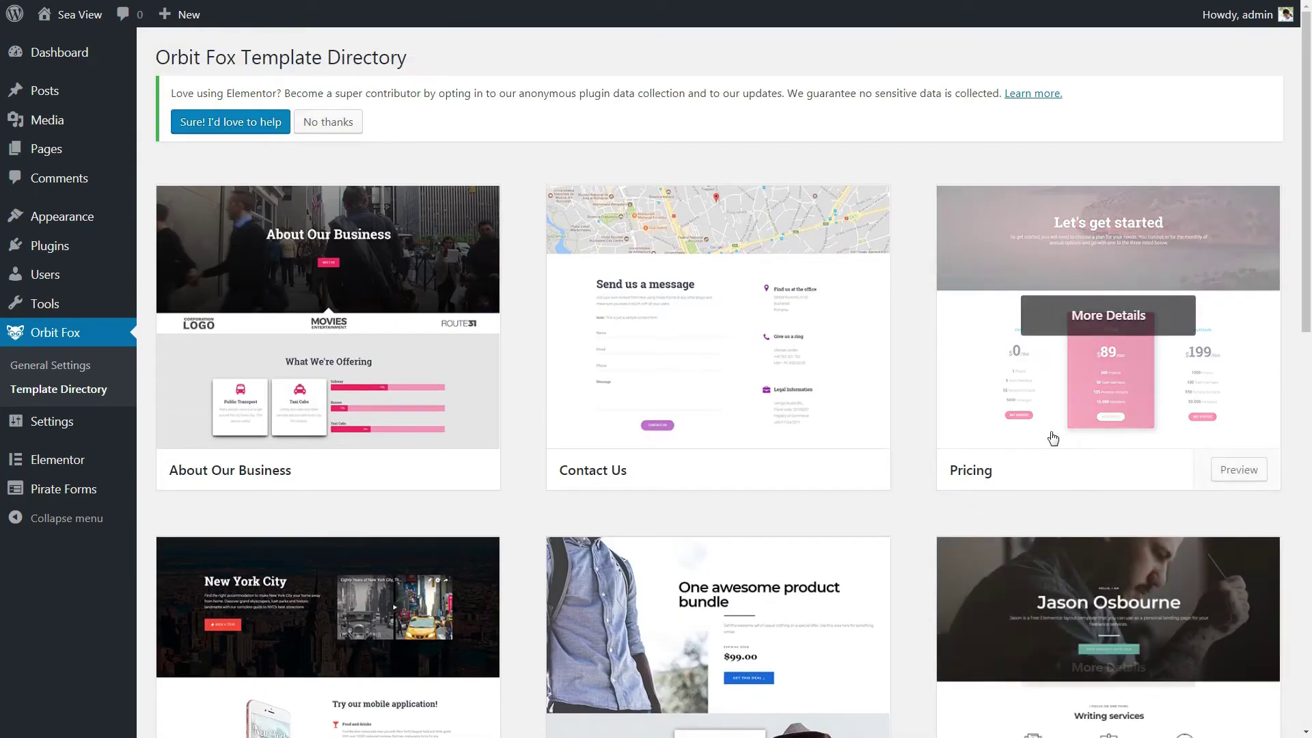
scroll(711, 249, "down", 1)
mouse_move(711, 249)
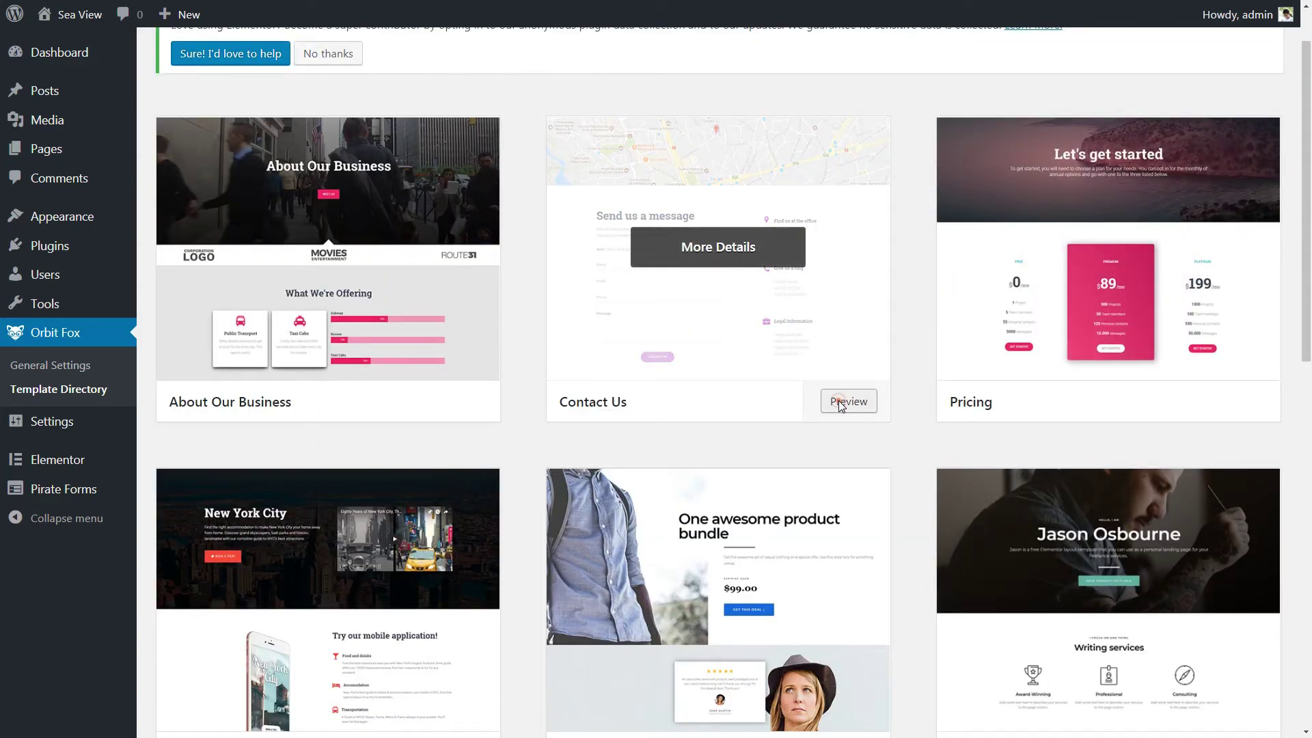
Step: Preview the Contact Us and About Our Business templates
left_click(846, 401)
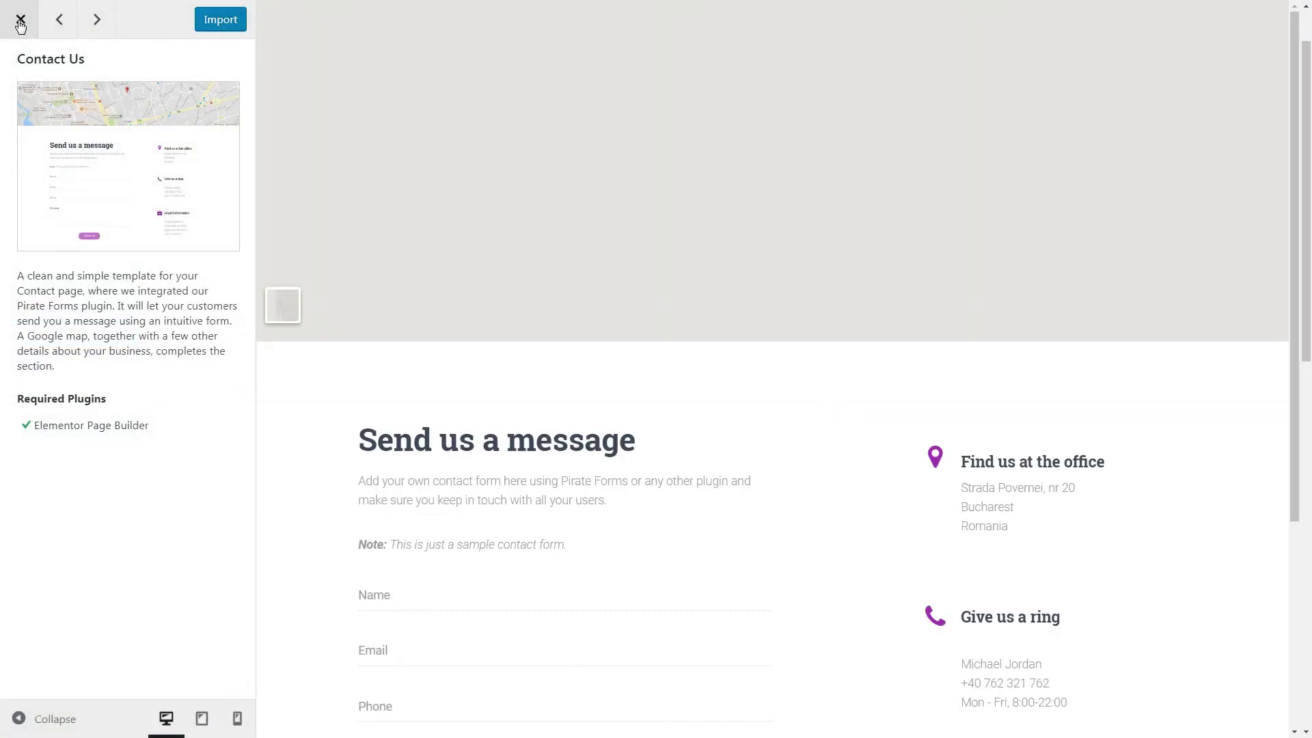
left_click(20, 19)
mouse_move(1045, 329)
scroll(1049, 324, "up", 1)
mouse_move(333, 329)
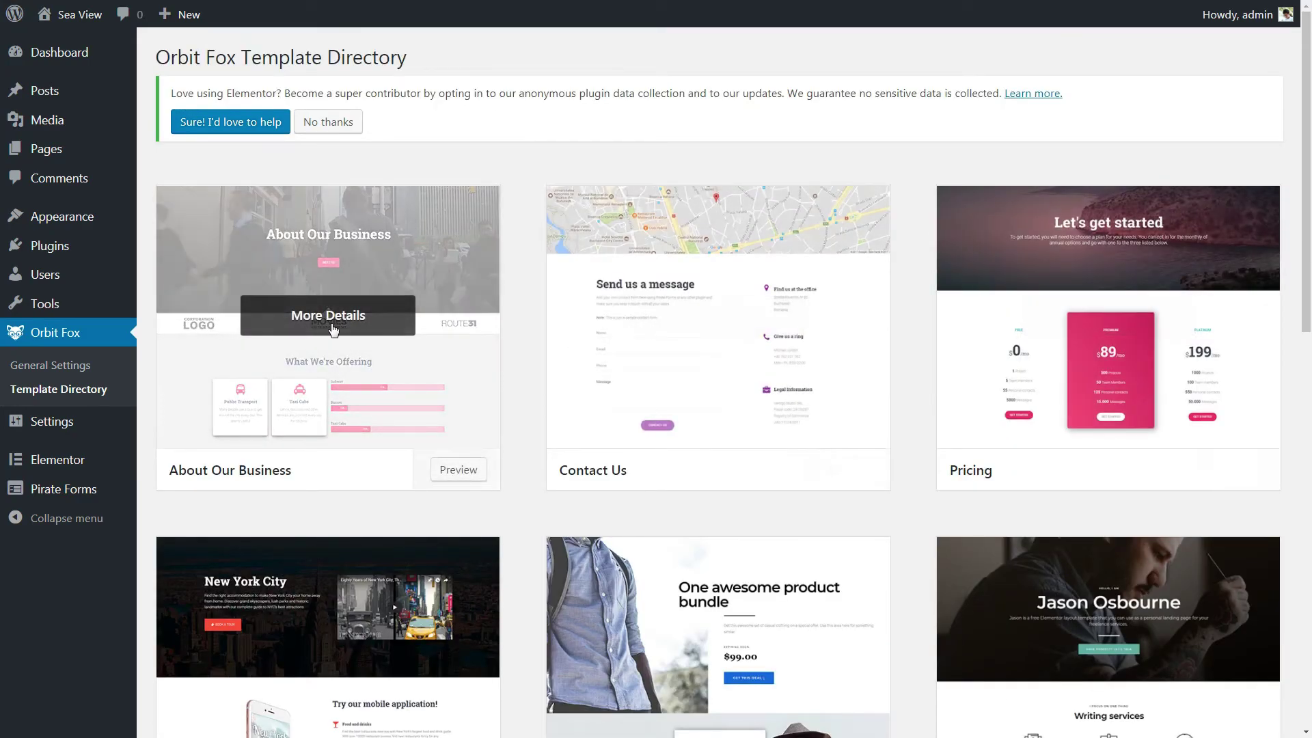
left_click(458, 469)
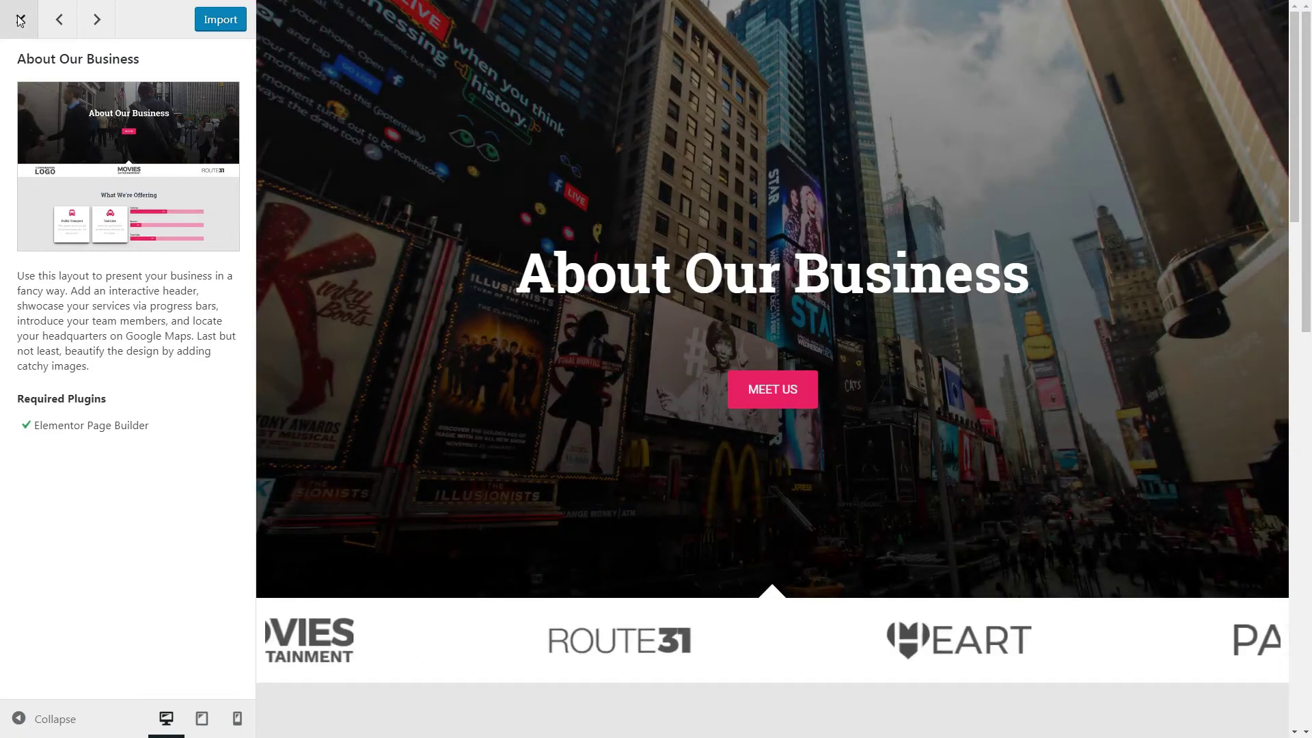
left_click(20, 21)
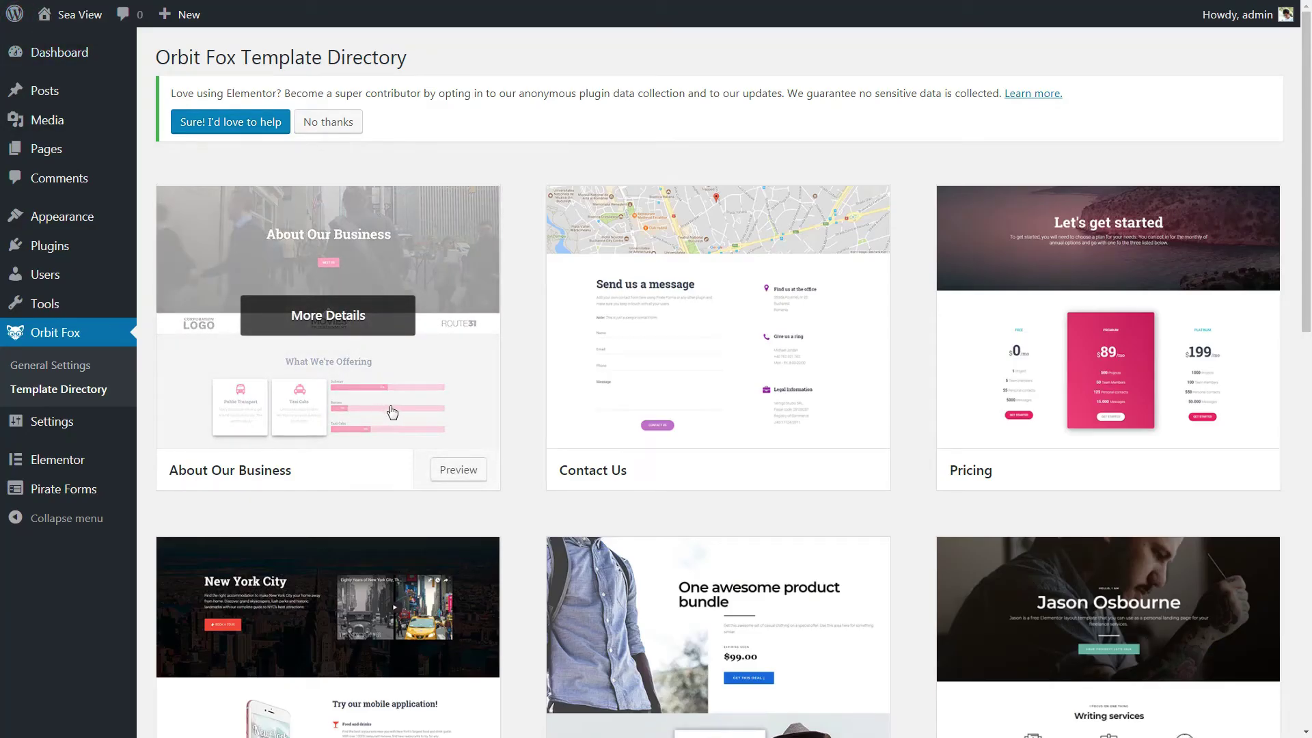
Step: Preview the Pricing template, then reopen Contact Us and import it
scroll(1046, 331, "down", 1)
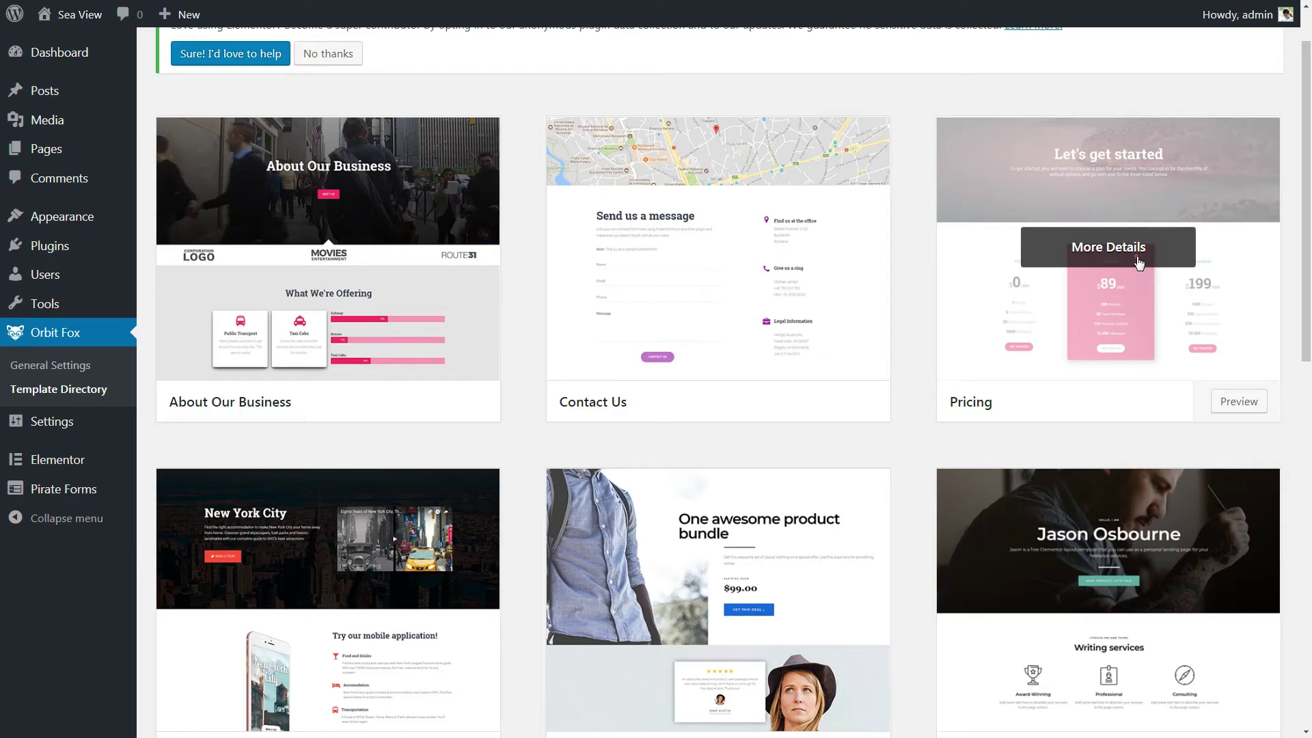
left_click(1139, 263)
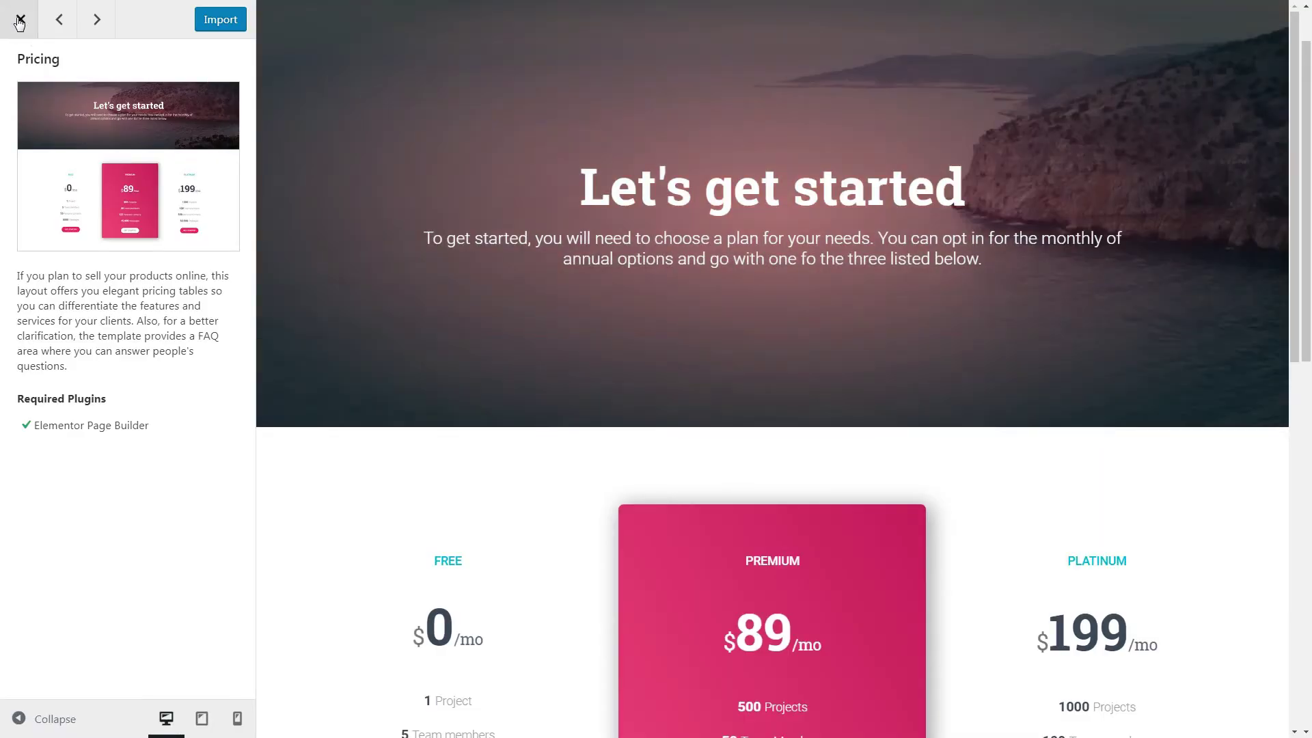
left_click(20, 21)
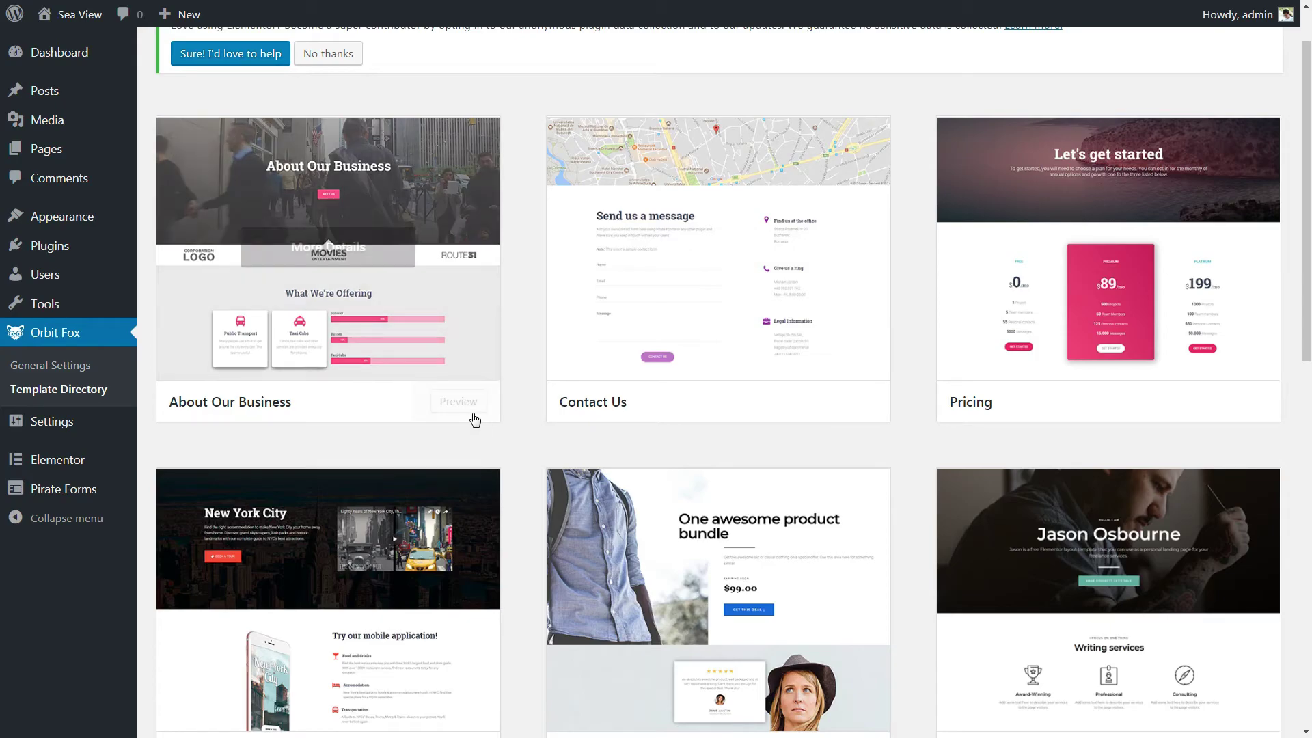
left_click(844, 405)
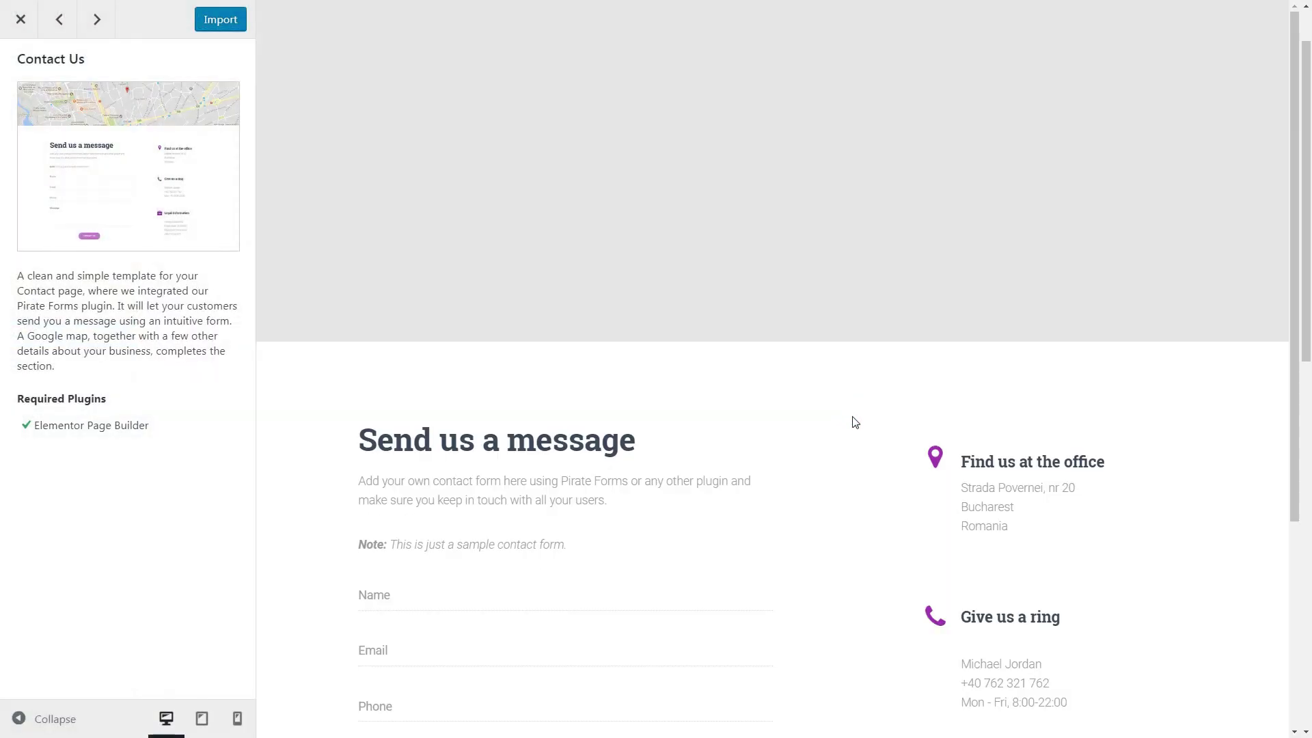
left_click(224, 22)
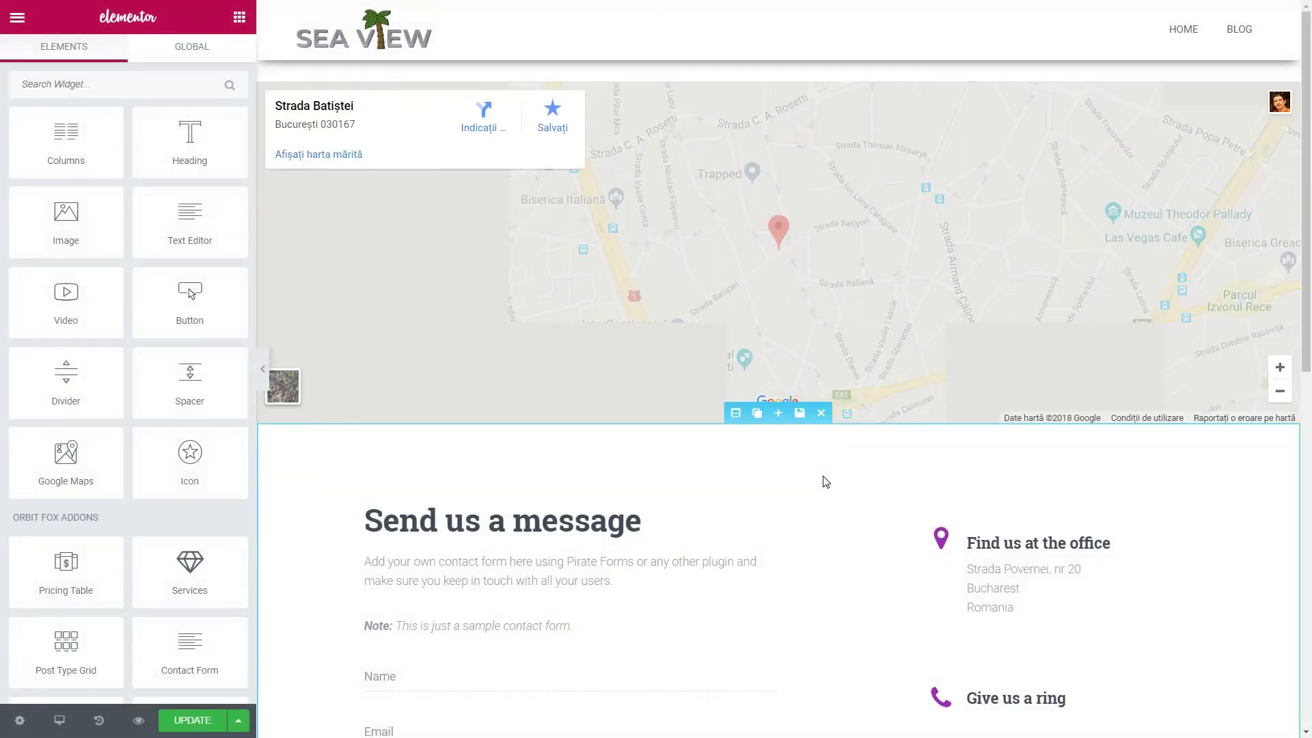
Step: Inspect the imported Contact Us message form, then preview the About Our Business and Pricing templates
scroll(825, 482, "down", 7)
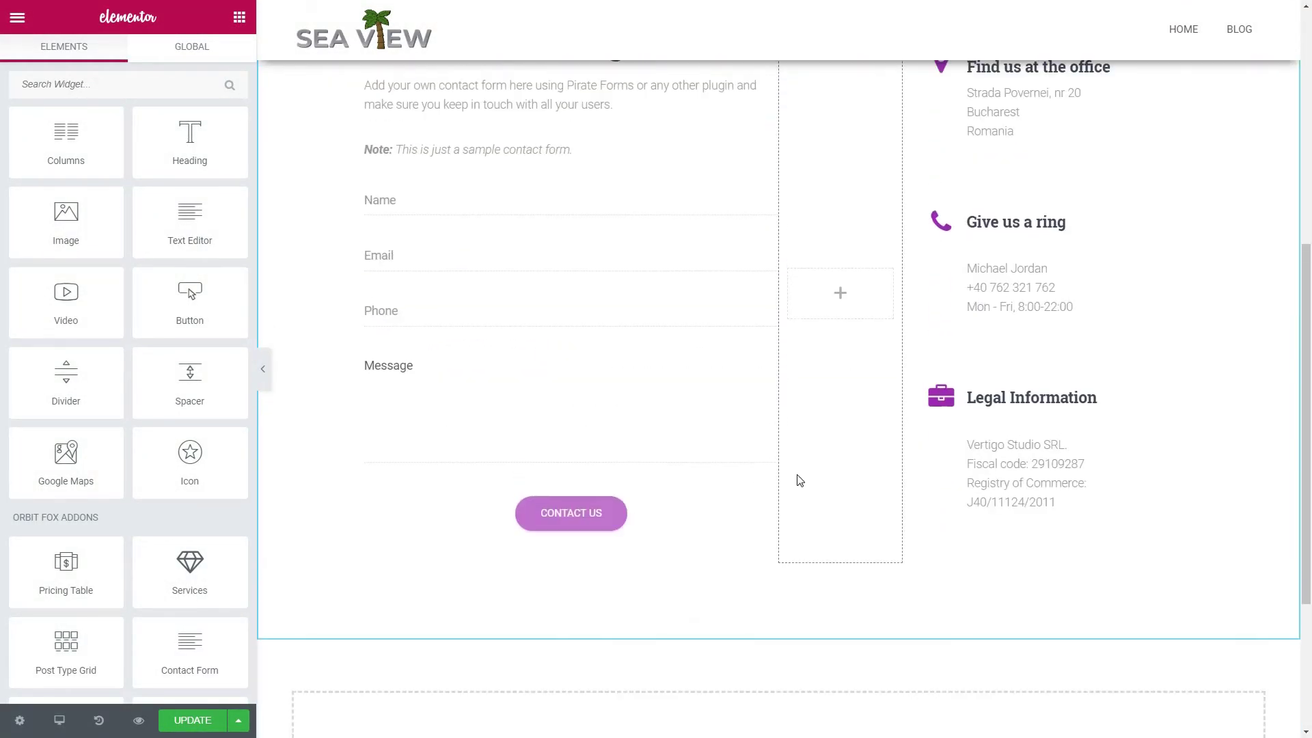
scroll(800, 481, "up", 2)
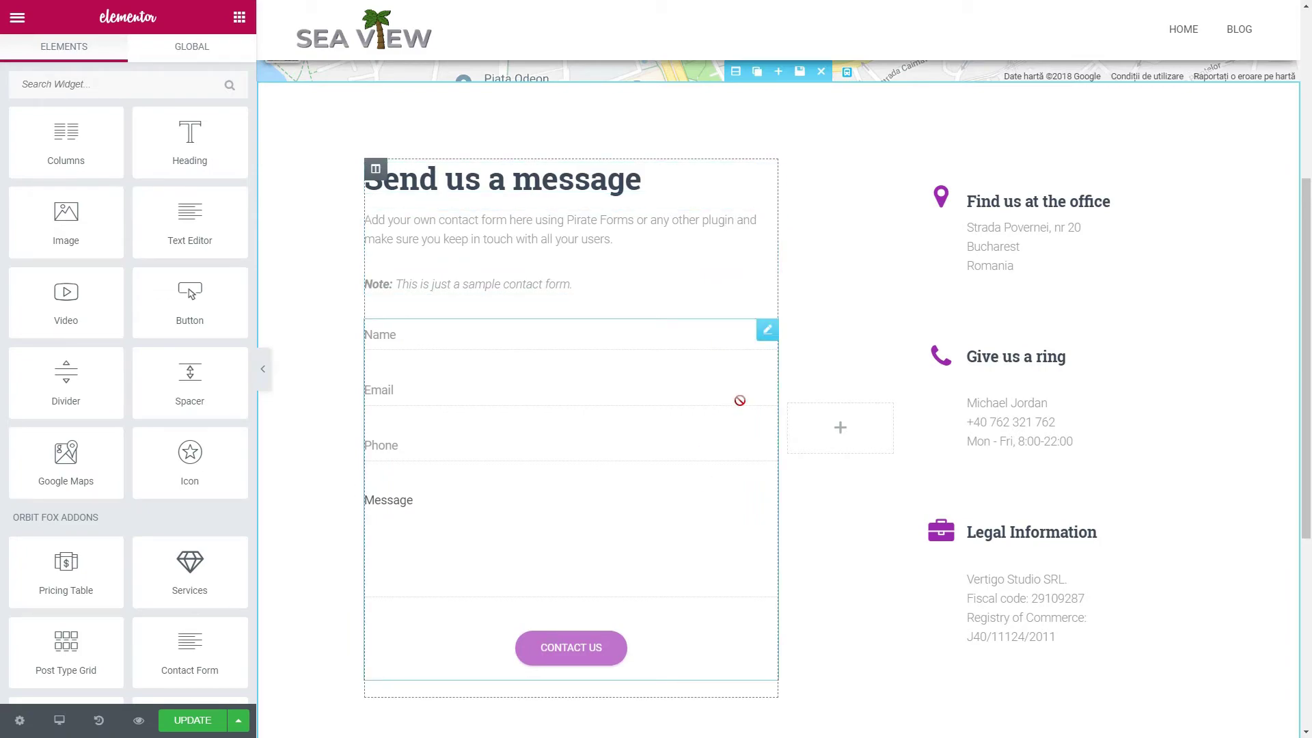
left_click(767, 331)
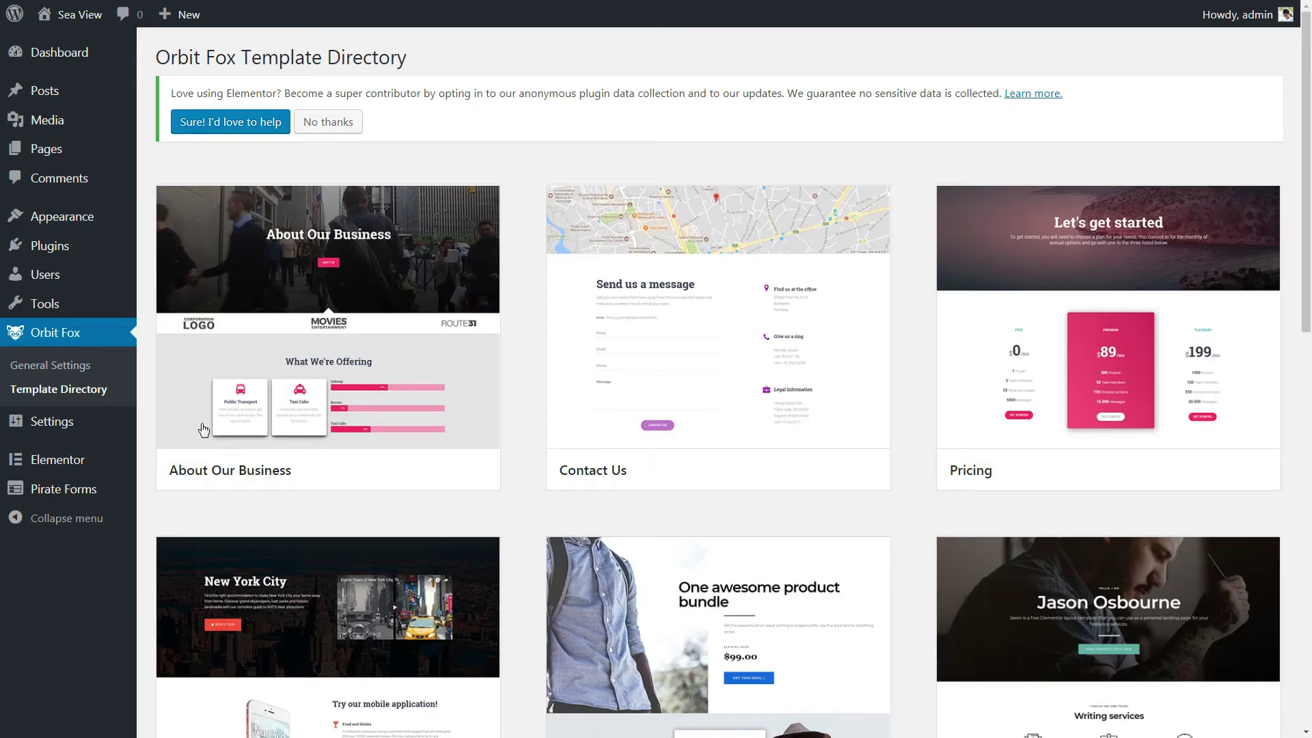
left_click(462, 467)
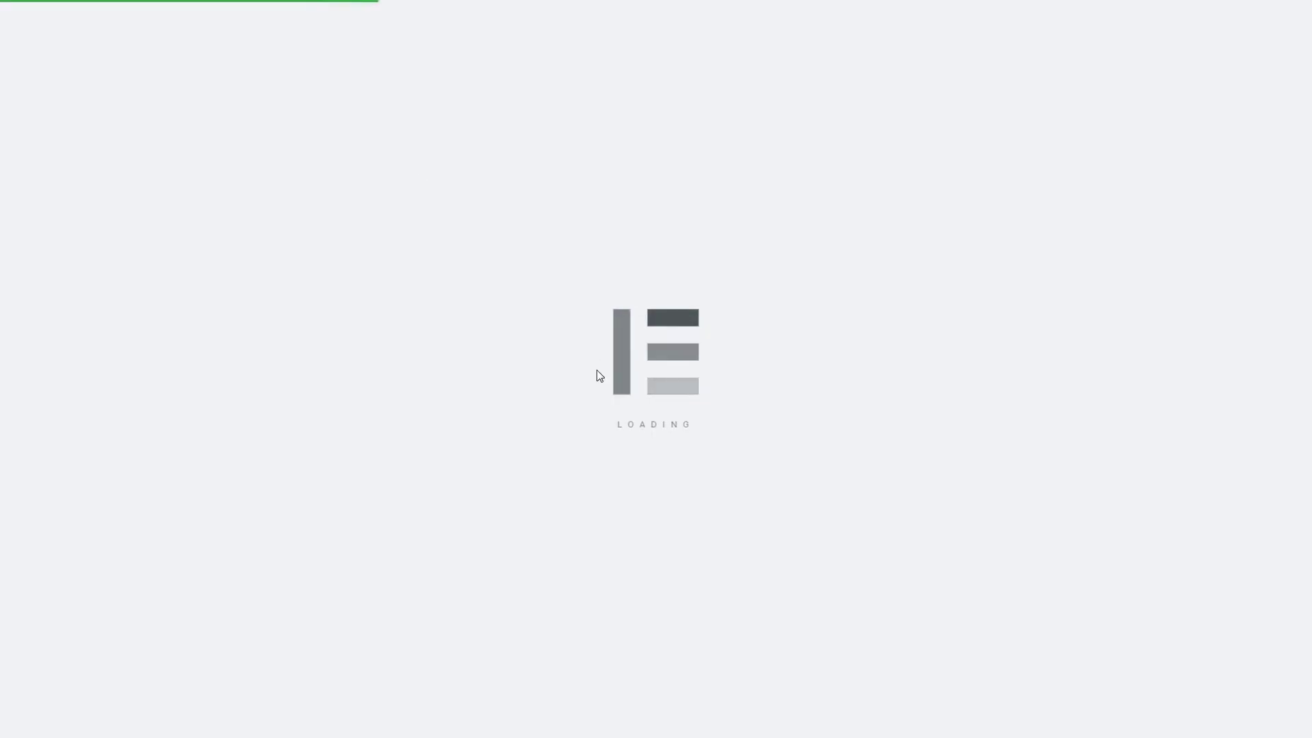
scroll(556, 526, "down", 2)
scroll(735, 205, "up", 2)
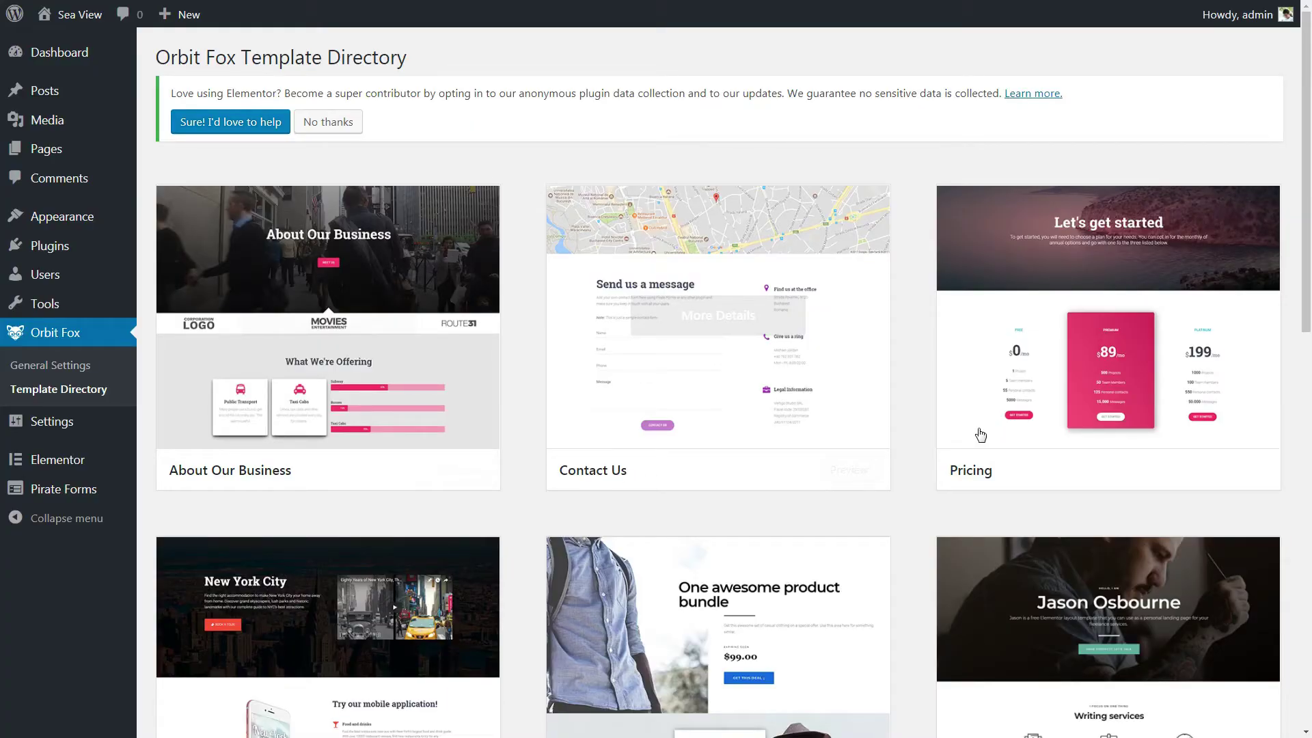
left_click(981, 434)
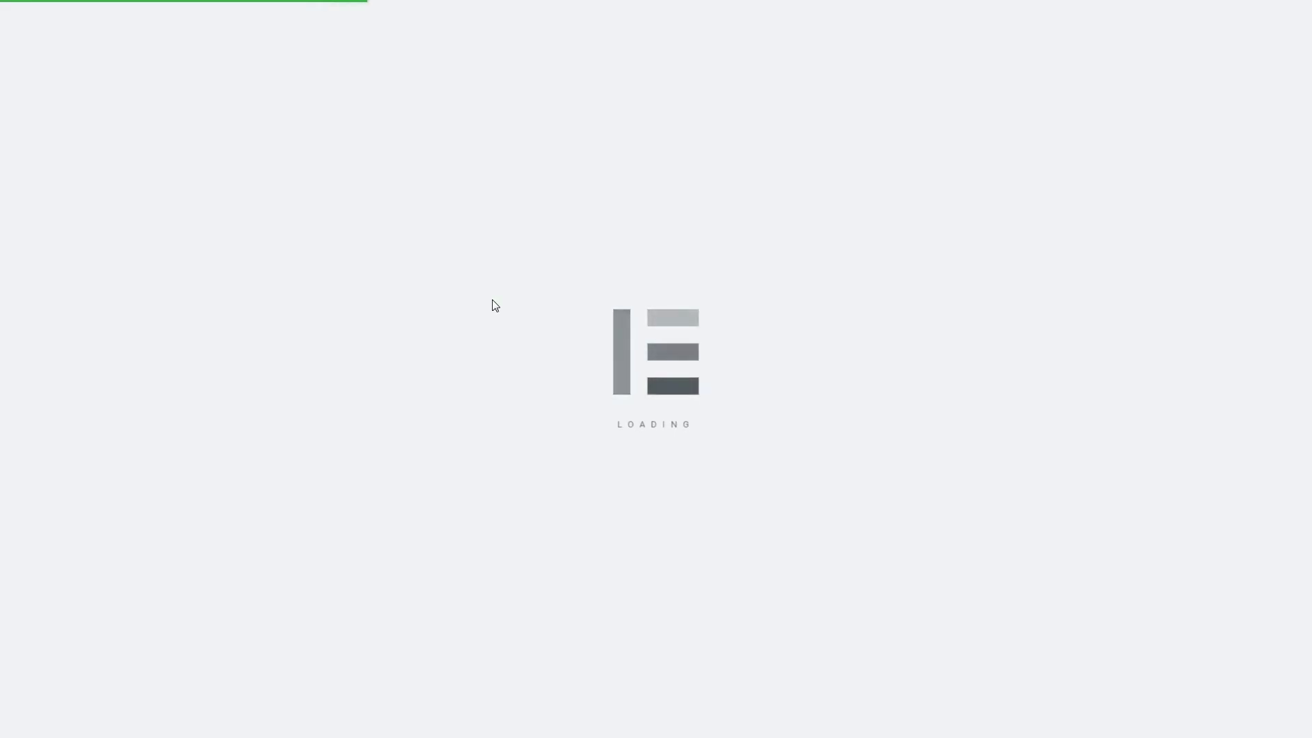
Step: Give the Premium pricing card a light-blue-to-blue gradient background under Advanced settings
left_click(919, 321)
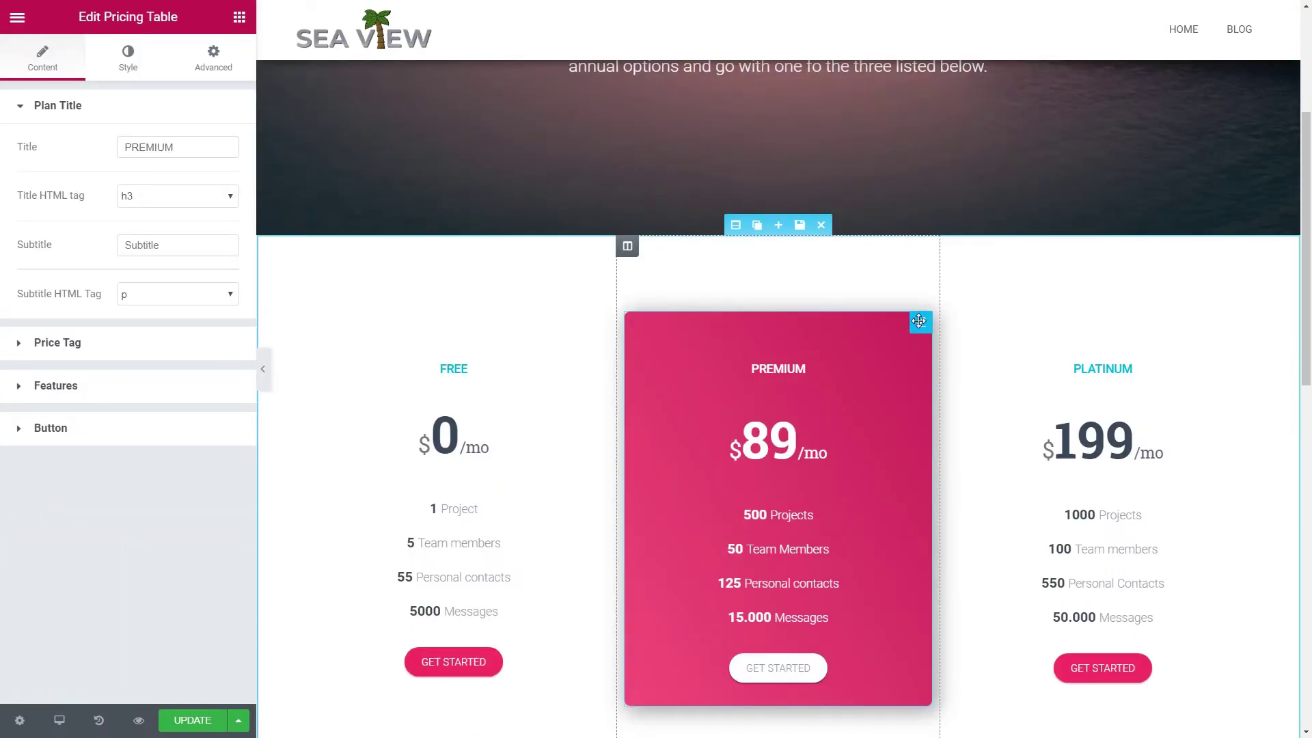
left_click(128, 58)
left_click(213, 58)
left_click(28, 113)
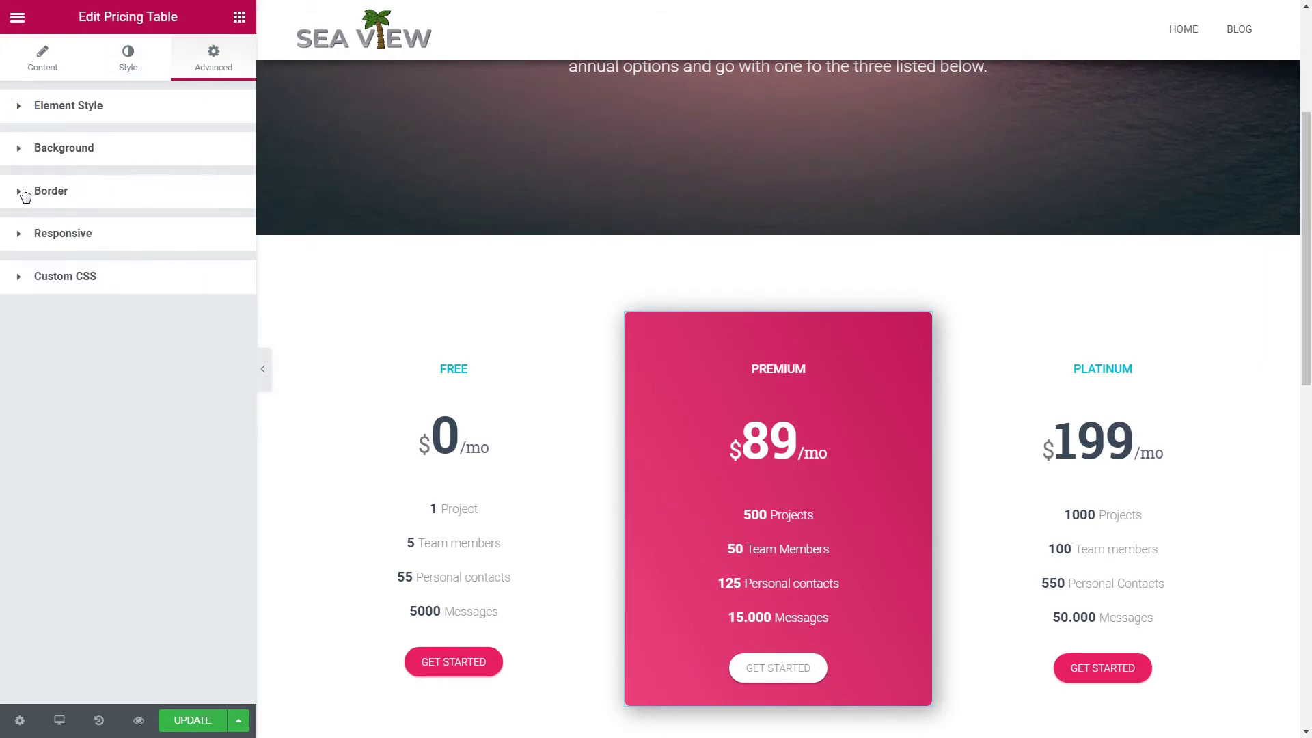
left_click(21, 151)
left_click(218, 293)
left_click(112, 315)
left_click(217, 293)
left_click(217, 410)
left_click_drag(171, 470, 123, 431)
left_click(191, 694)
Step: Set the Let's get started section's Background Overlay colour to blue
scroll(447, 467, "up", 4)
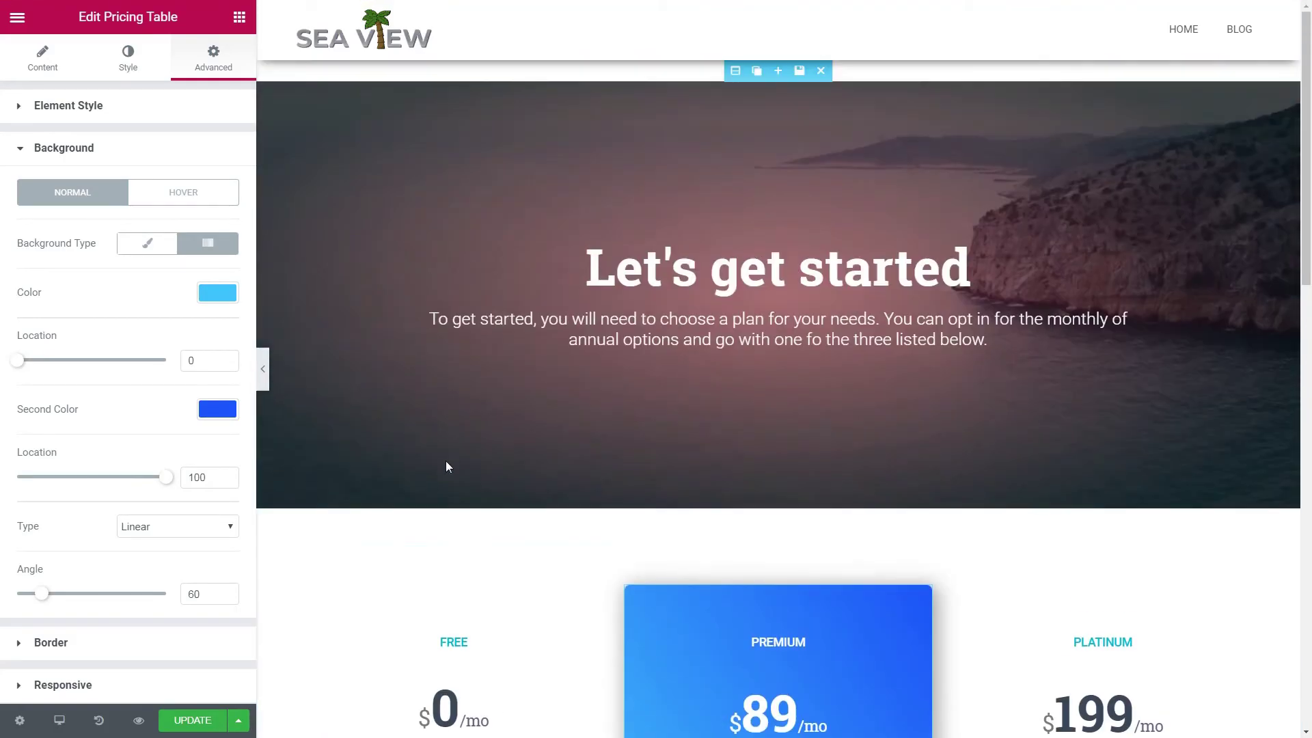
left_click(736, 71)
left_click(128, 67)
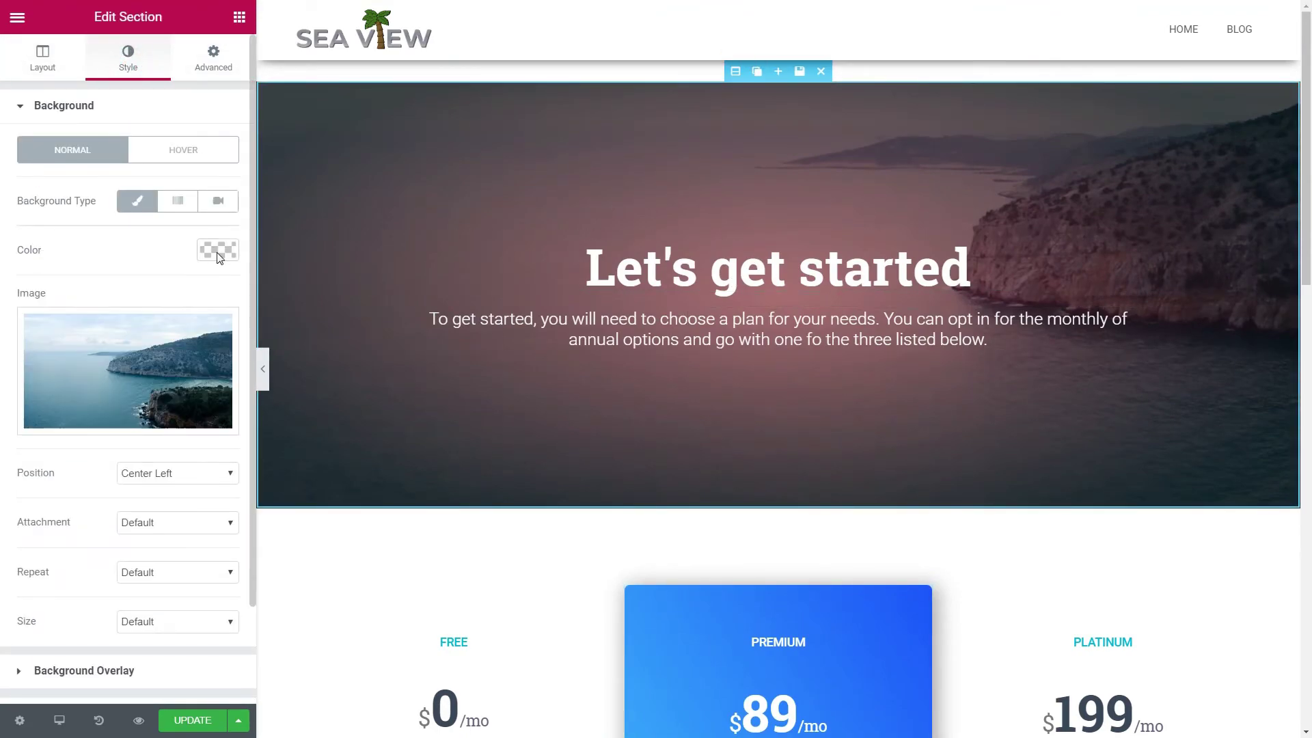
left_click(213, 58)
left_click(128, 59)
left_click(24, 107)
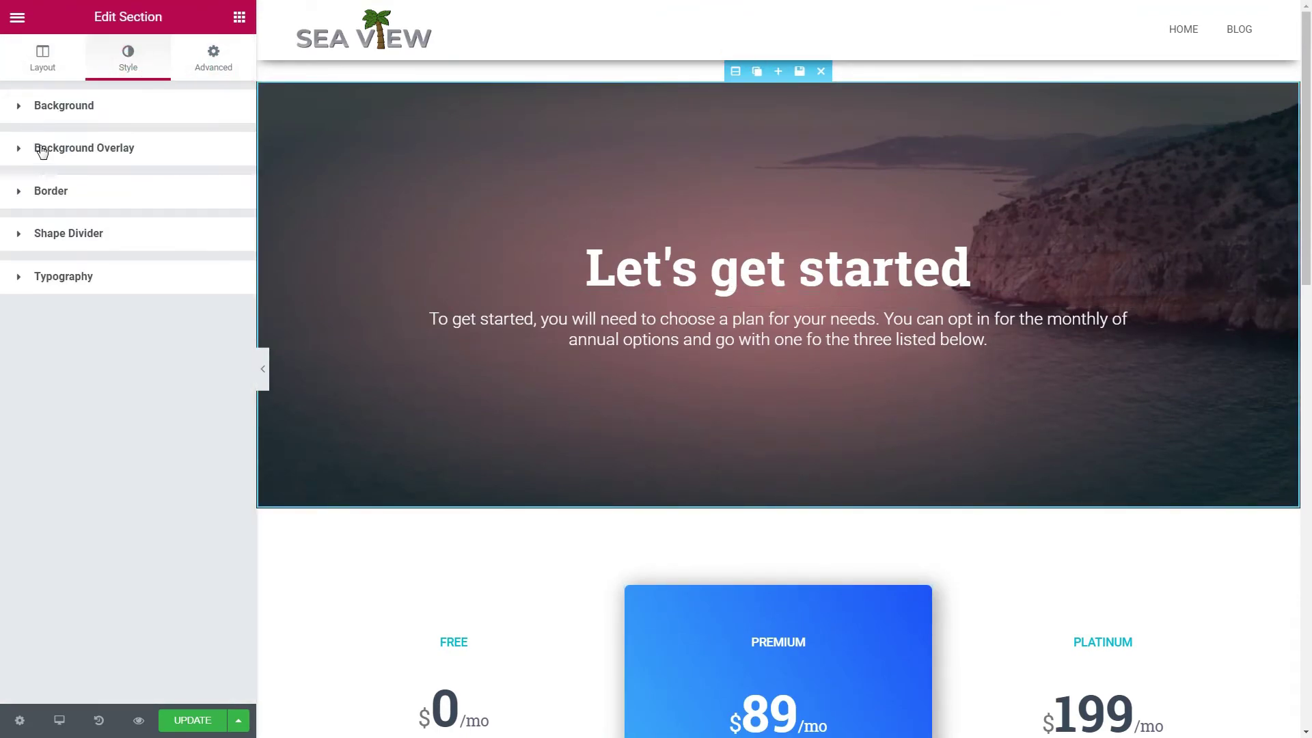
left_click(39, 148)
left_click(217, 292)
left_click(121, 318)
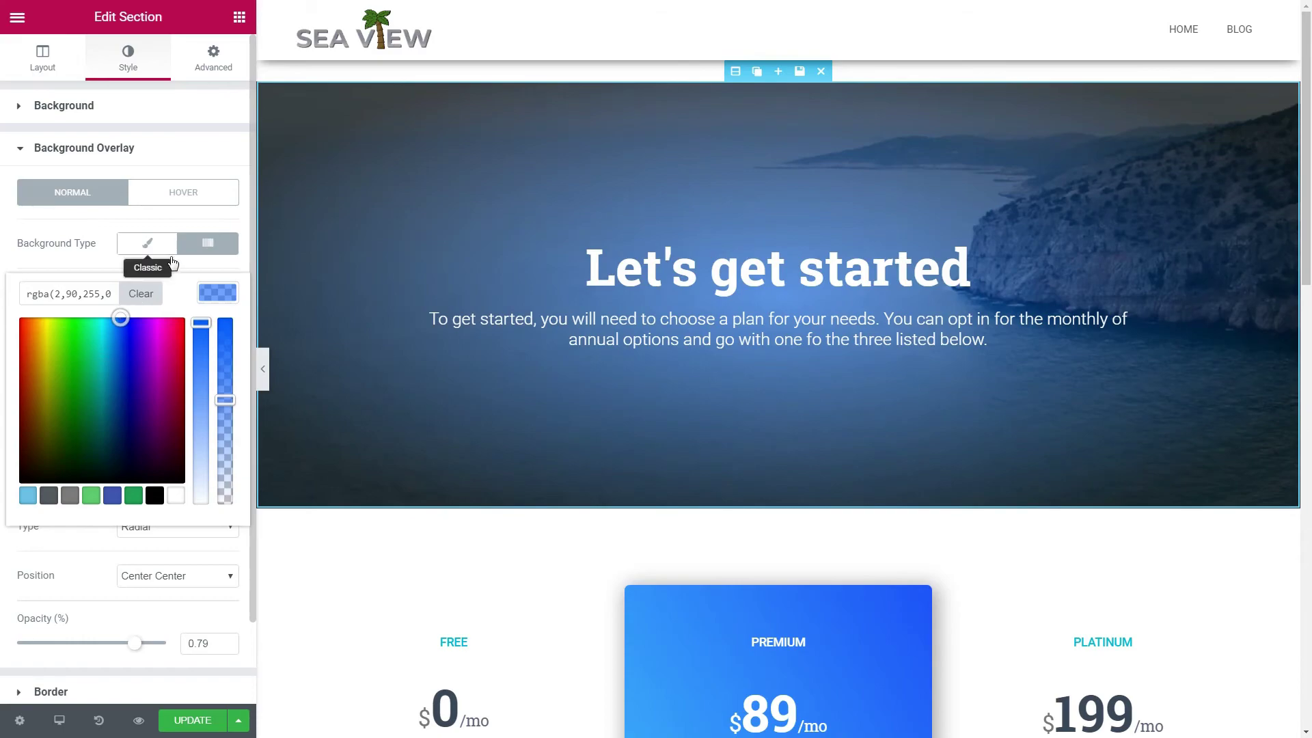
Step: Update the Pricing page and exit Elementor to the dashboard
left_click(182, 714)
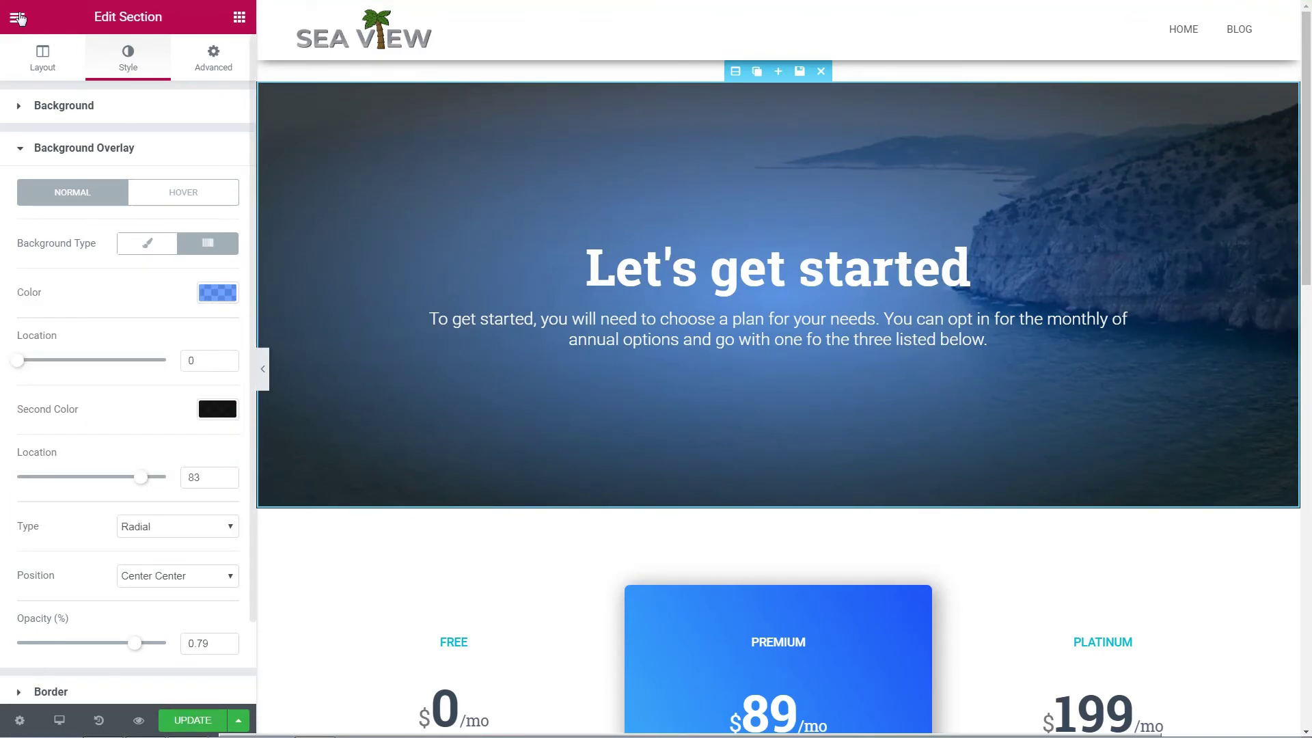
left_click(18, 17)
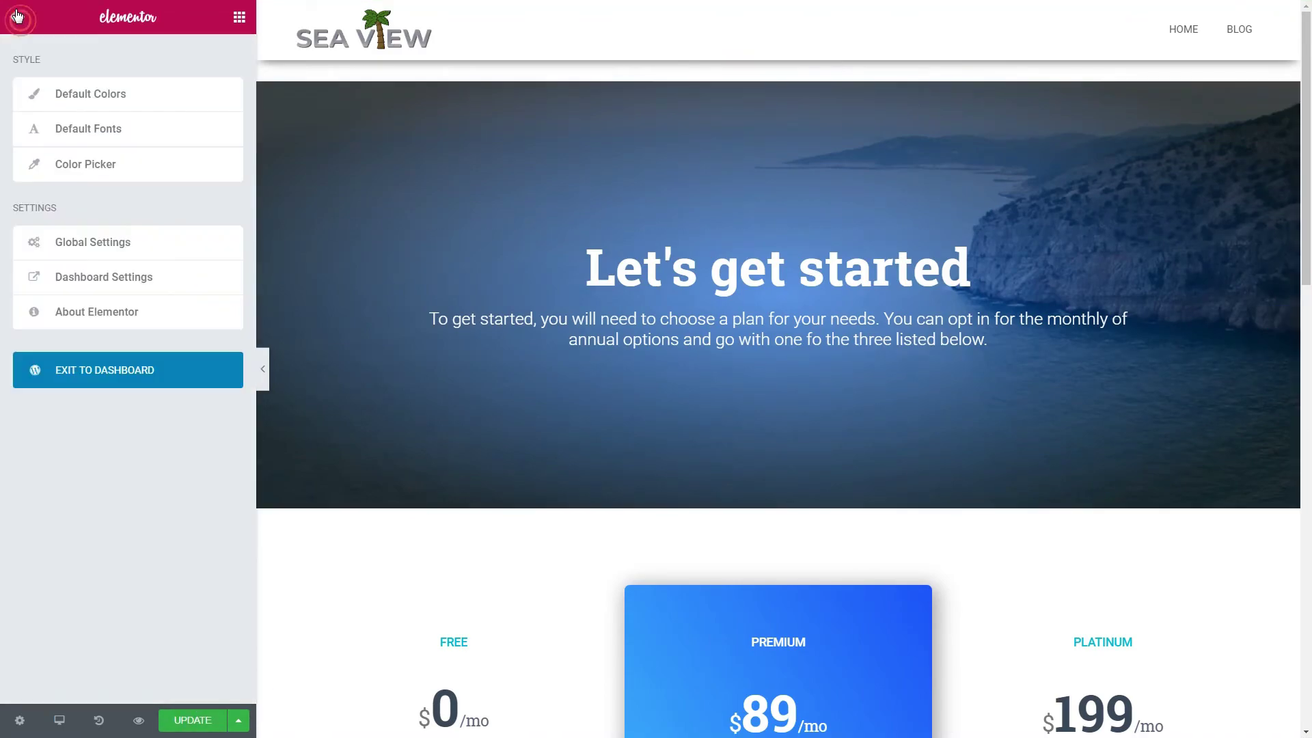
left_click(123, 371)
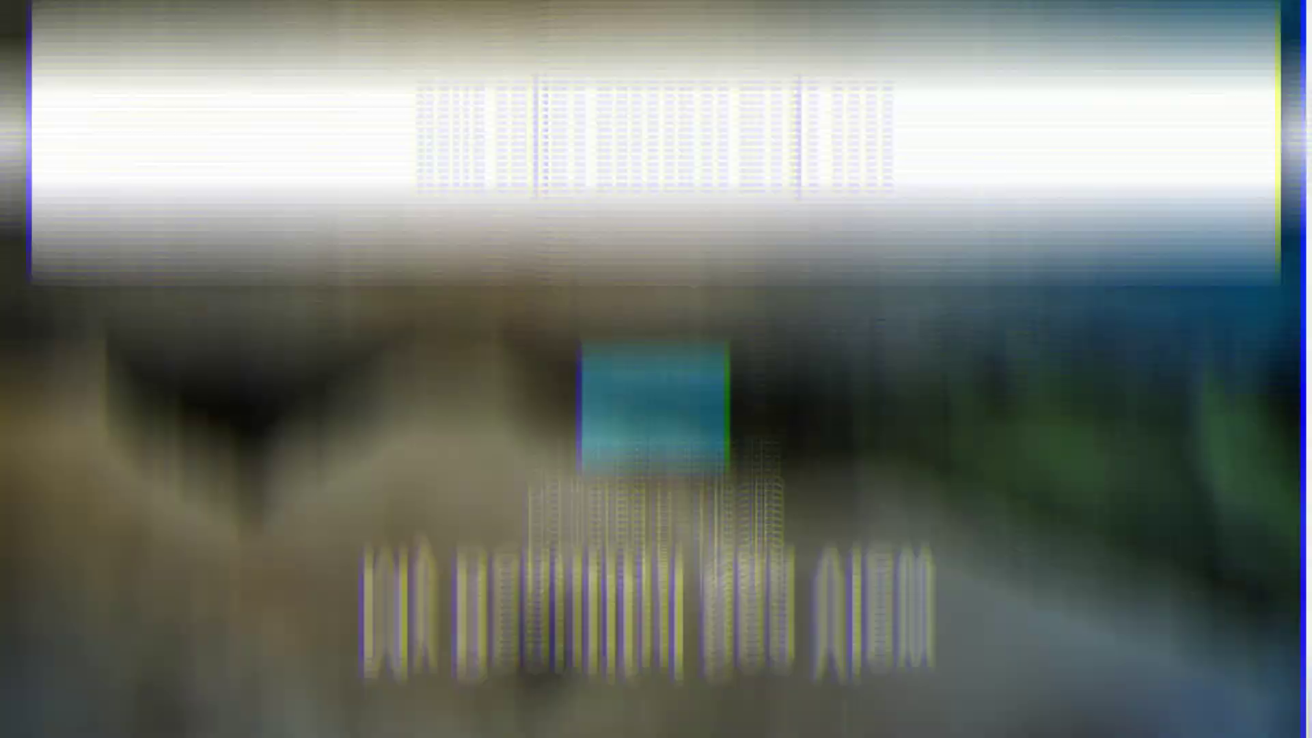
scroll(1002, 214, "down", 2)
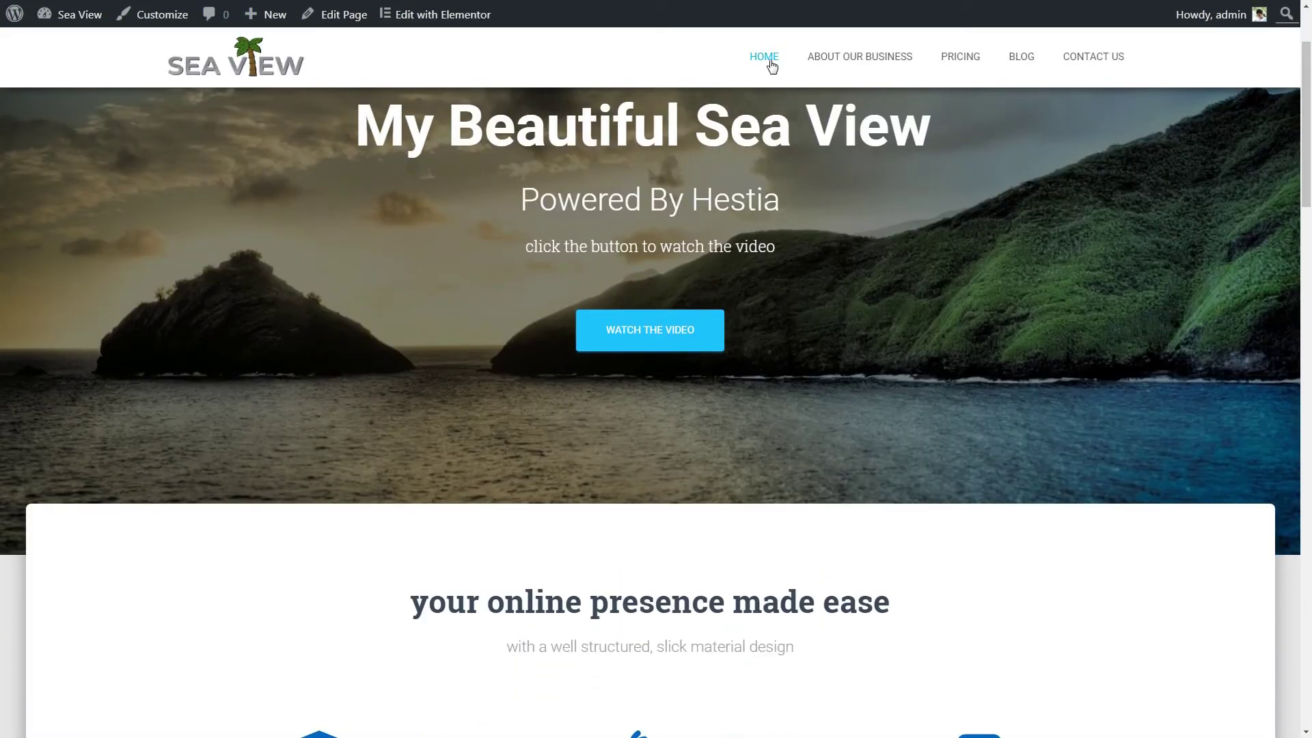
left_click(848, 61)
left_click(954, 57)
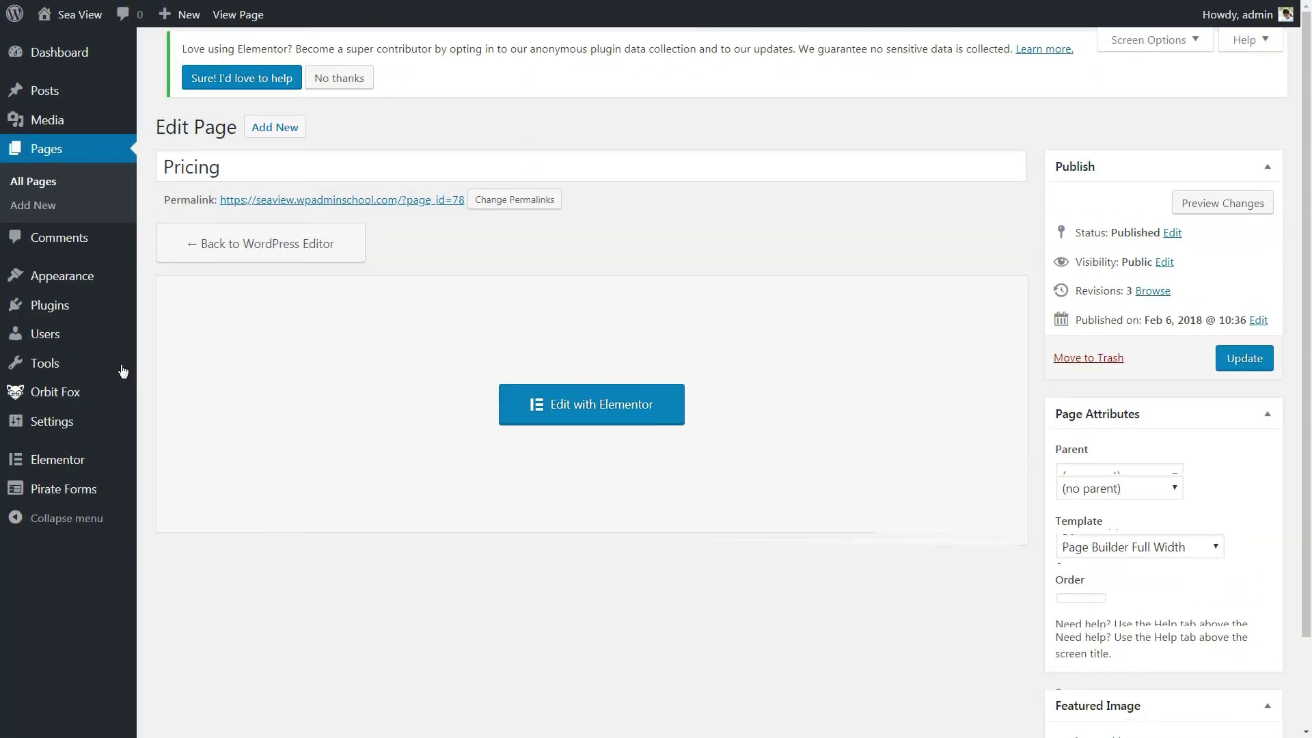
mouse_move(97, 281)
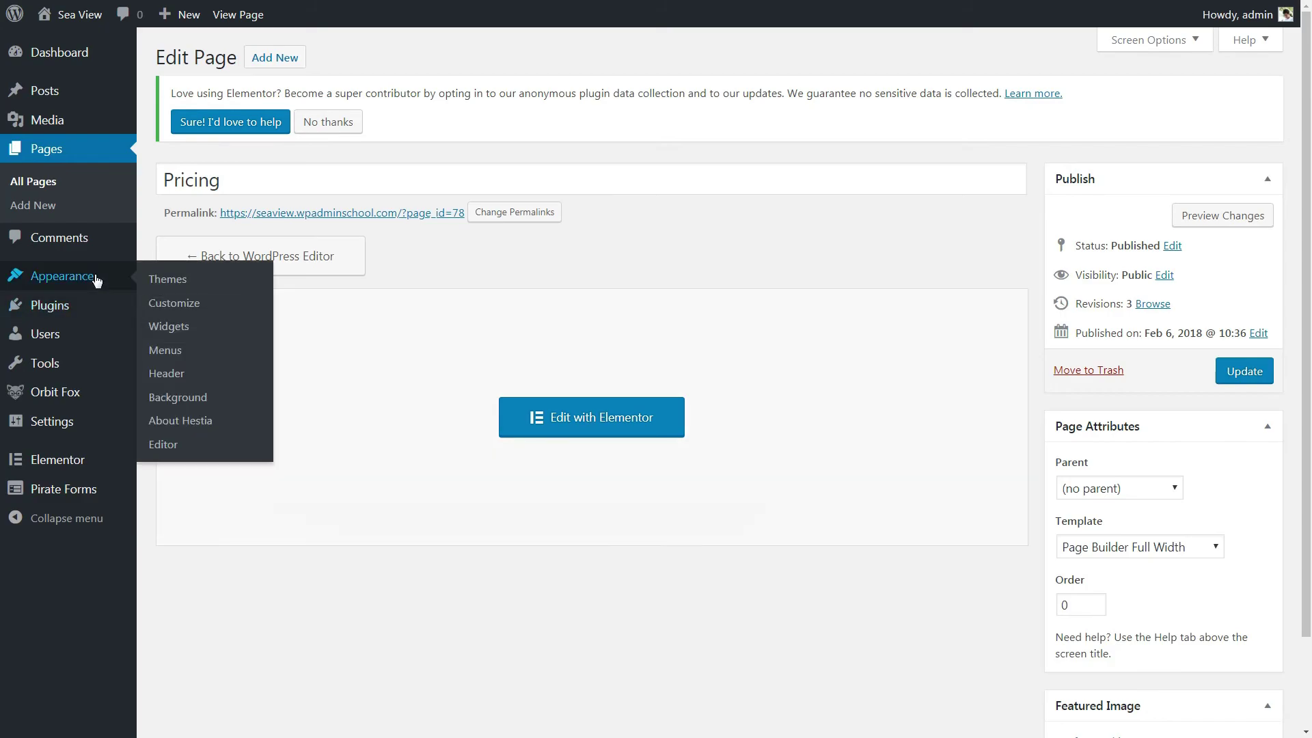
Step: Create a new menu named Main Menu under Appearance > Menus
left_click(176, 351)
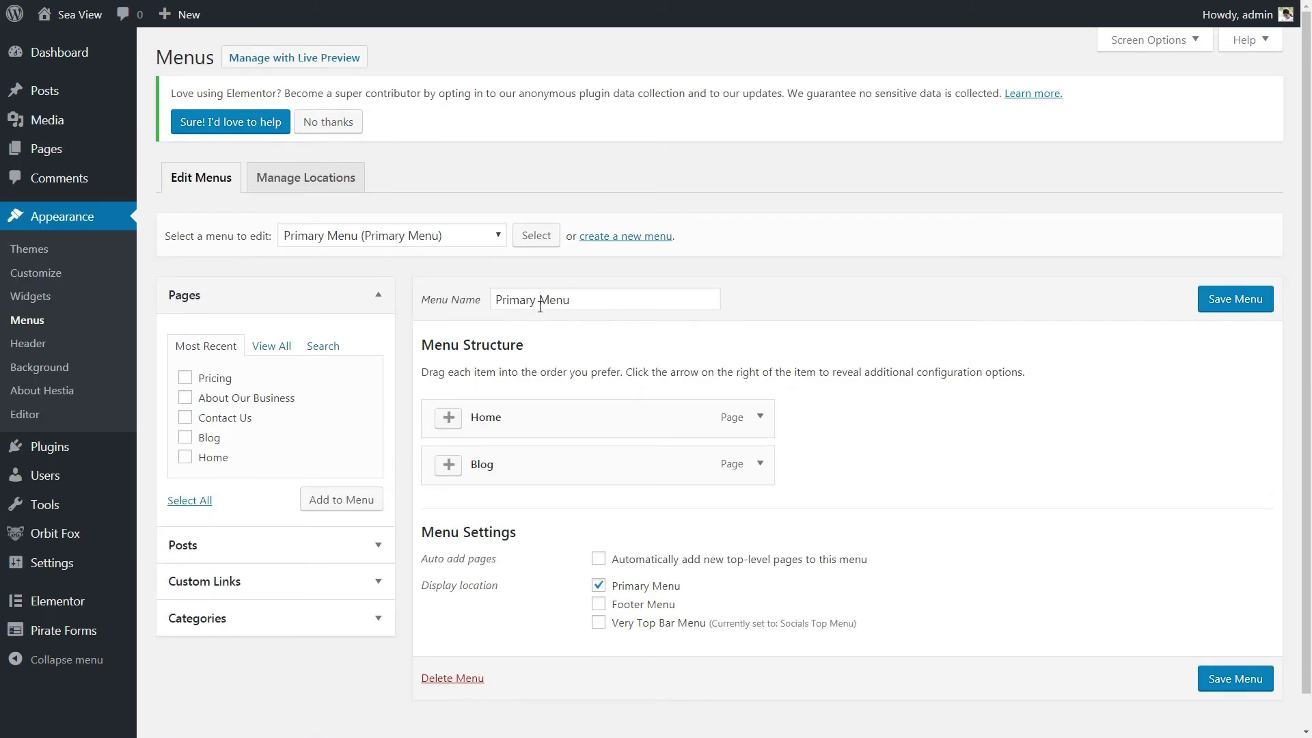
left_click(625, 240)
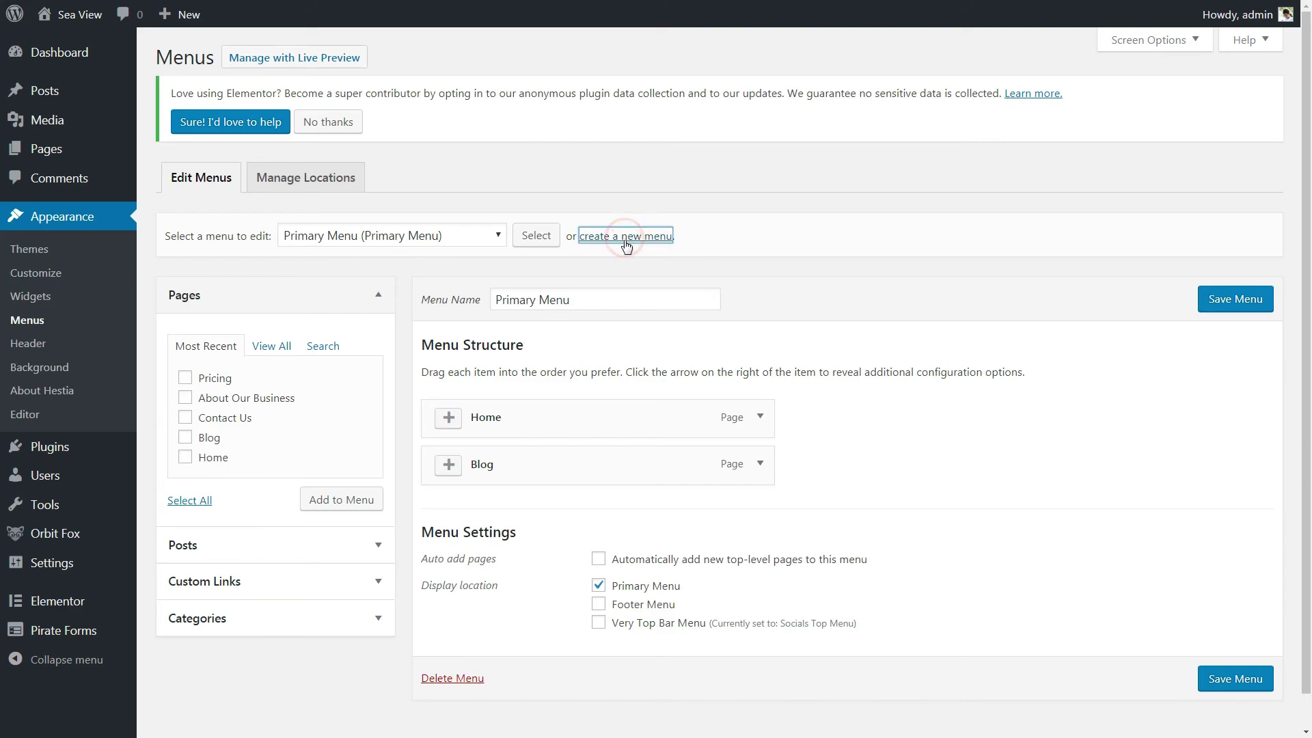
left_click(583, 287)
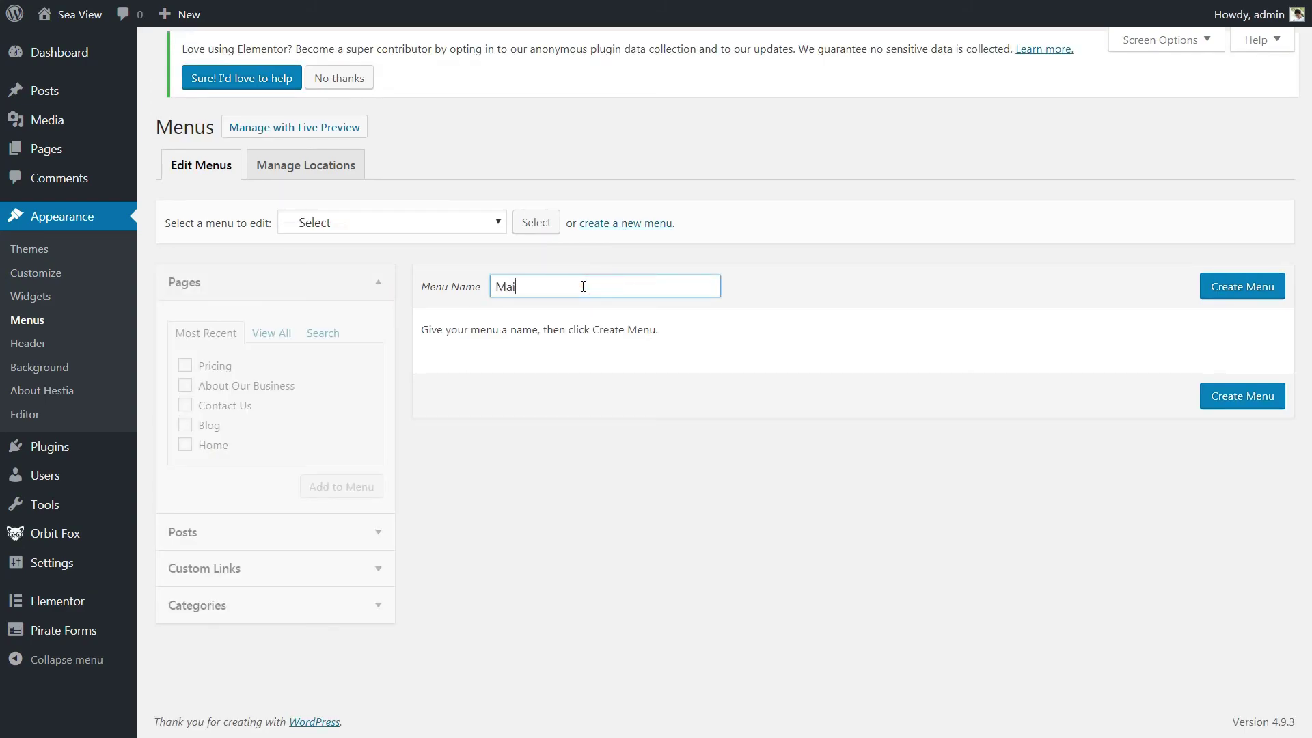
left_click(1234, 291)
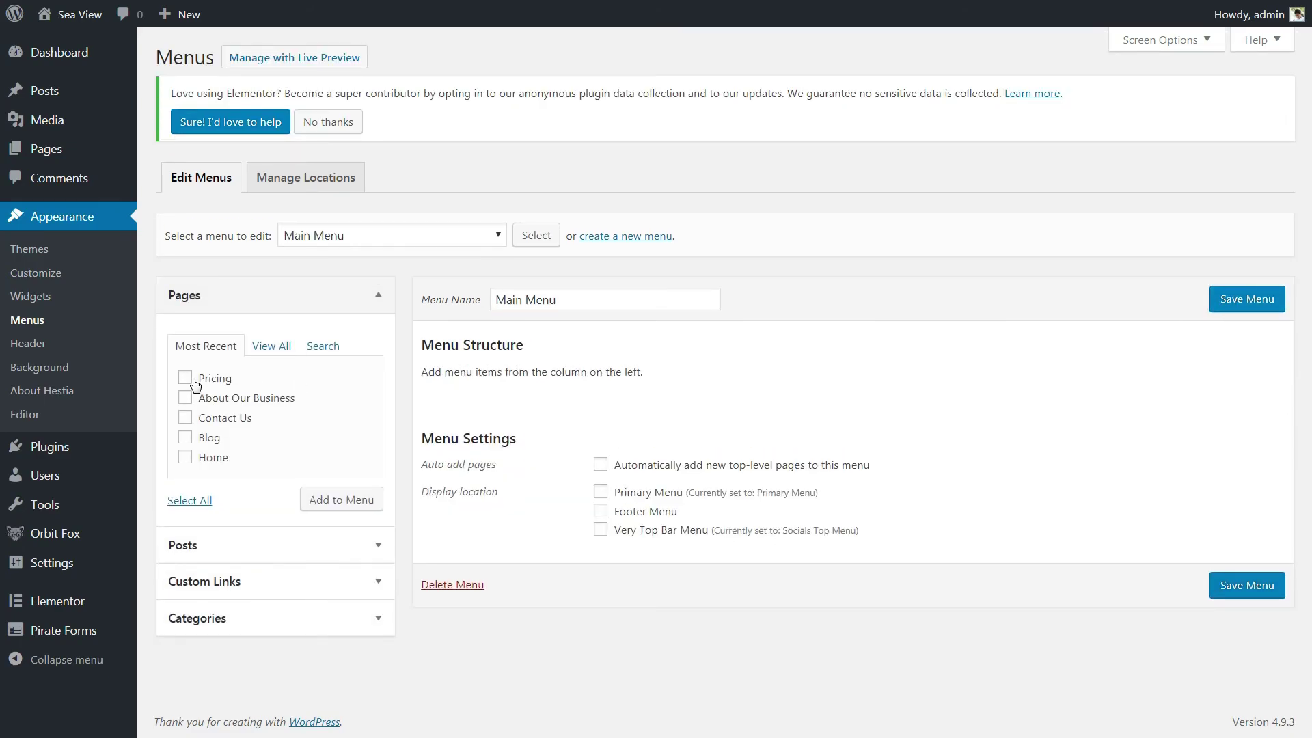
Step: Add the About Our Business, Contact Us, Blog and Home pages to Main Menu
left_click(186, 397)
left_click(185, 417)
left_click(186, 438)
left_click(185, 457)
left_click(325, 500)
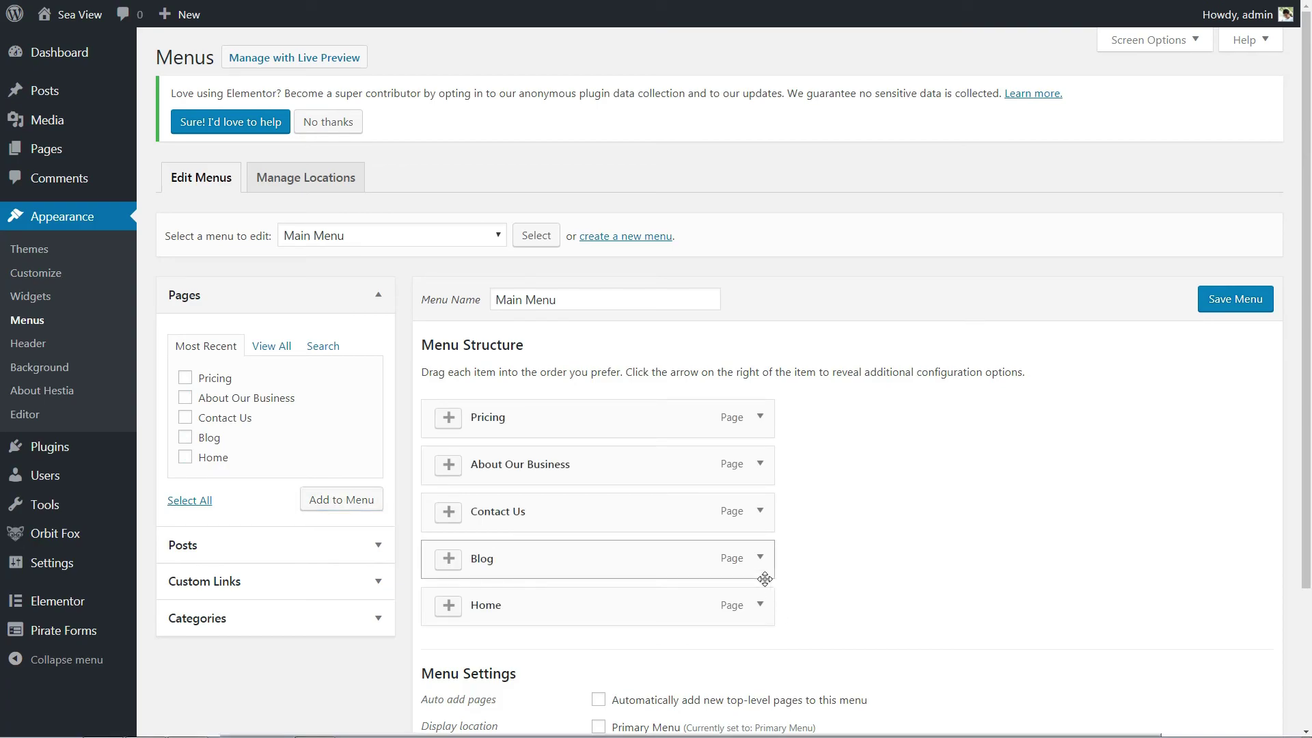
Step: Order items Home, About Our Business, Pricing, Blog, Contact Us, assign Primary Menu, and save
left_click_drag(553, 607, 548, 416)
left_click_drag(513, 512, 512, 464)
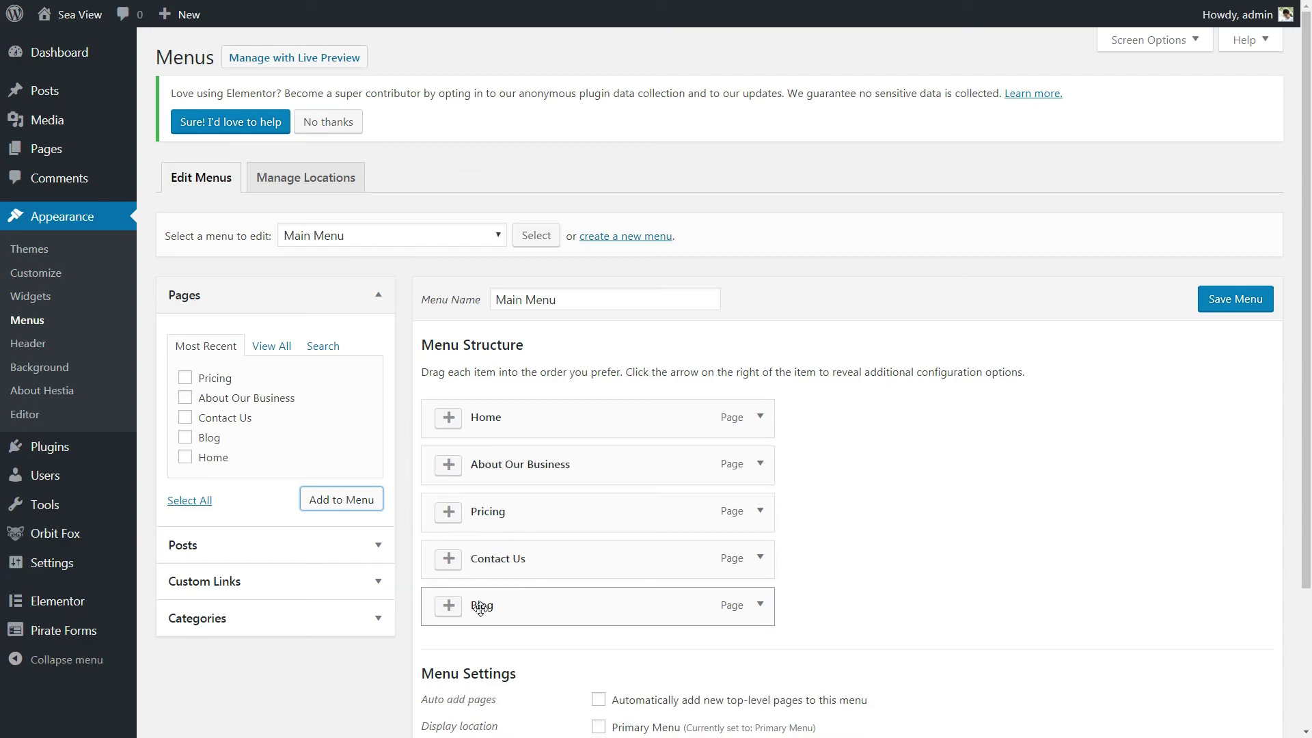
left_click_drag(481, 608, 485, 557)
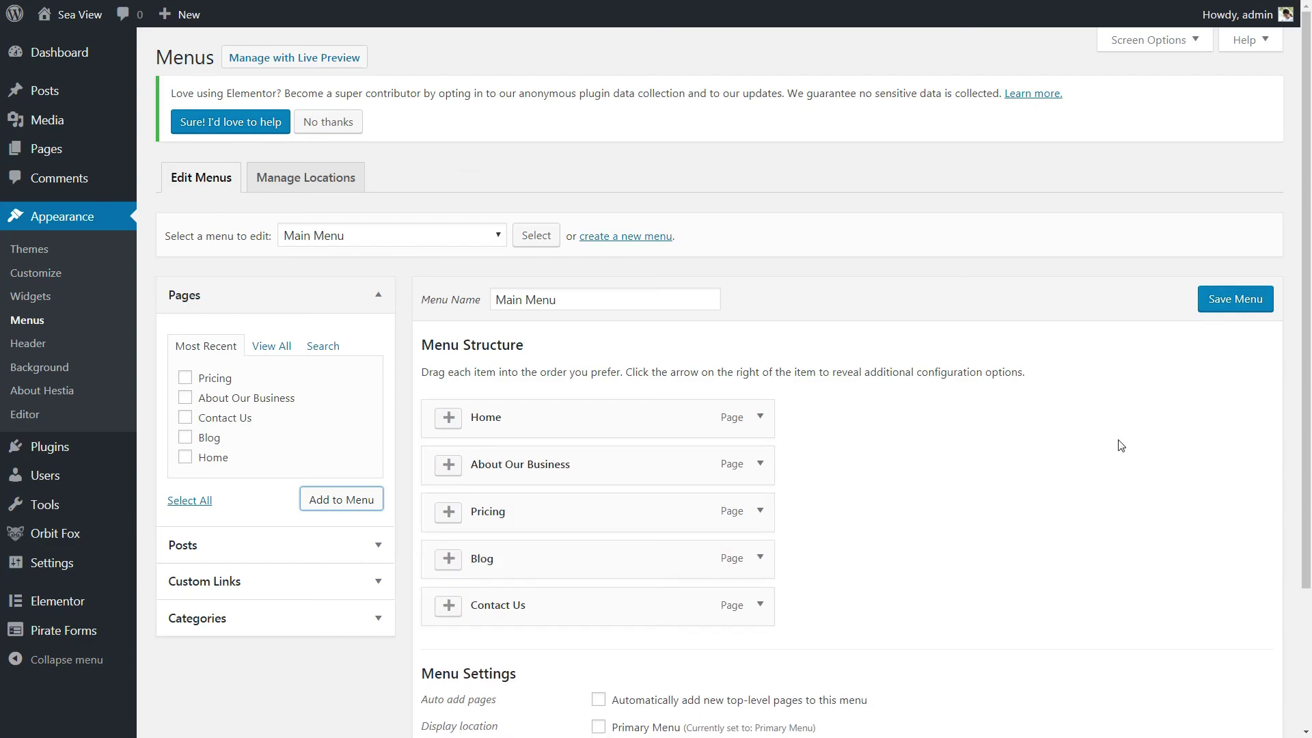
scroll(905, 513, "down", 3)
left_click(600, 553)
left_click(1223, 650)
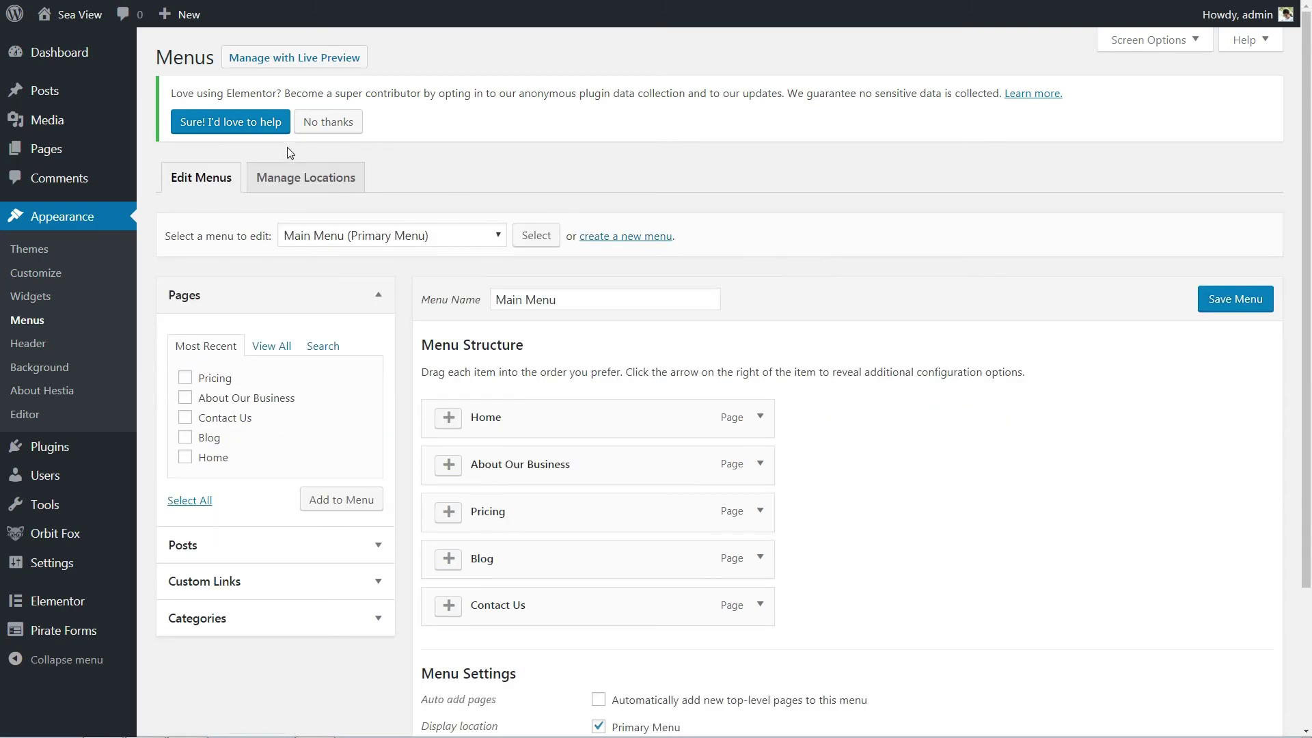
Step: Visit the live Sea View site and scroll the homepage to its GET IN TOUCH contact section
left_click(63, 46)
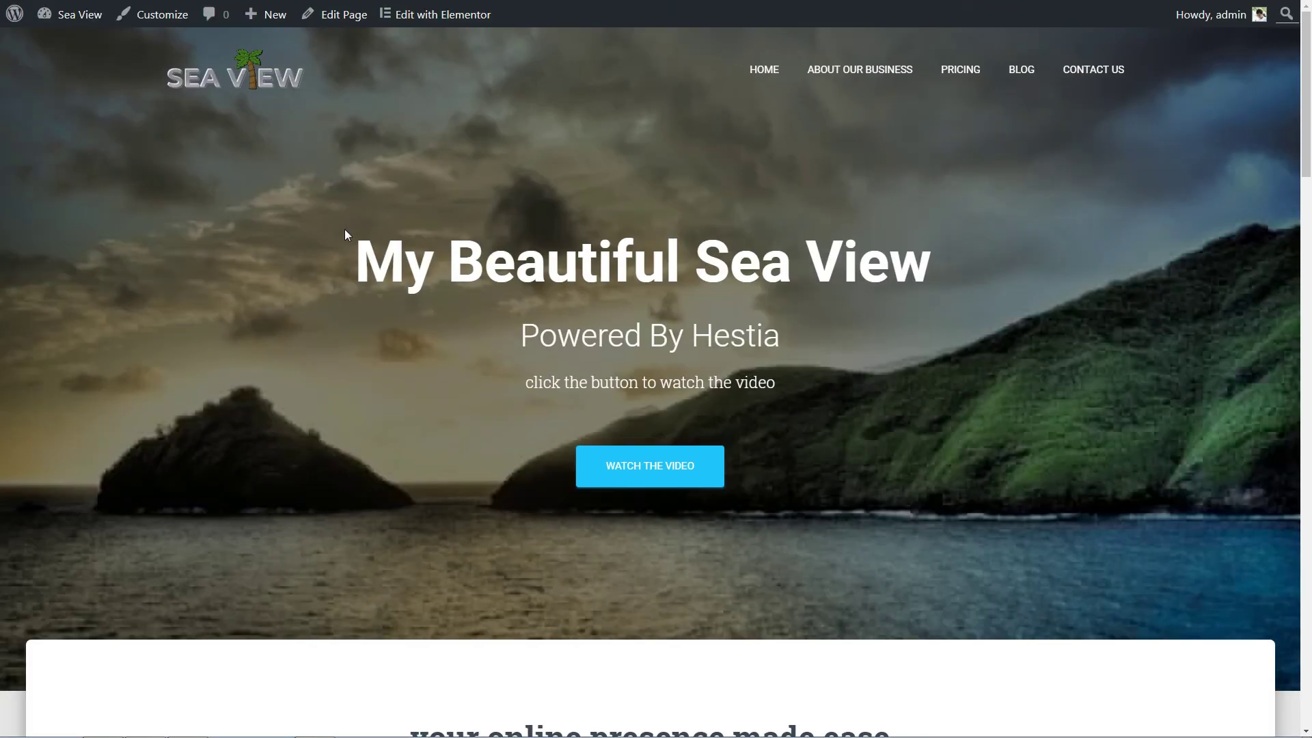
scroll(1023, 388, "down", 7)
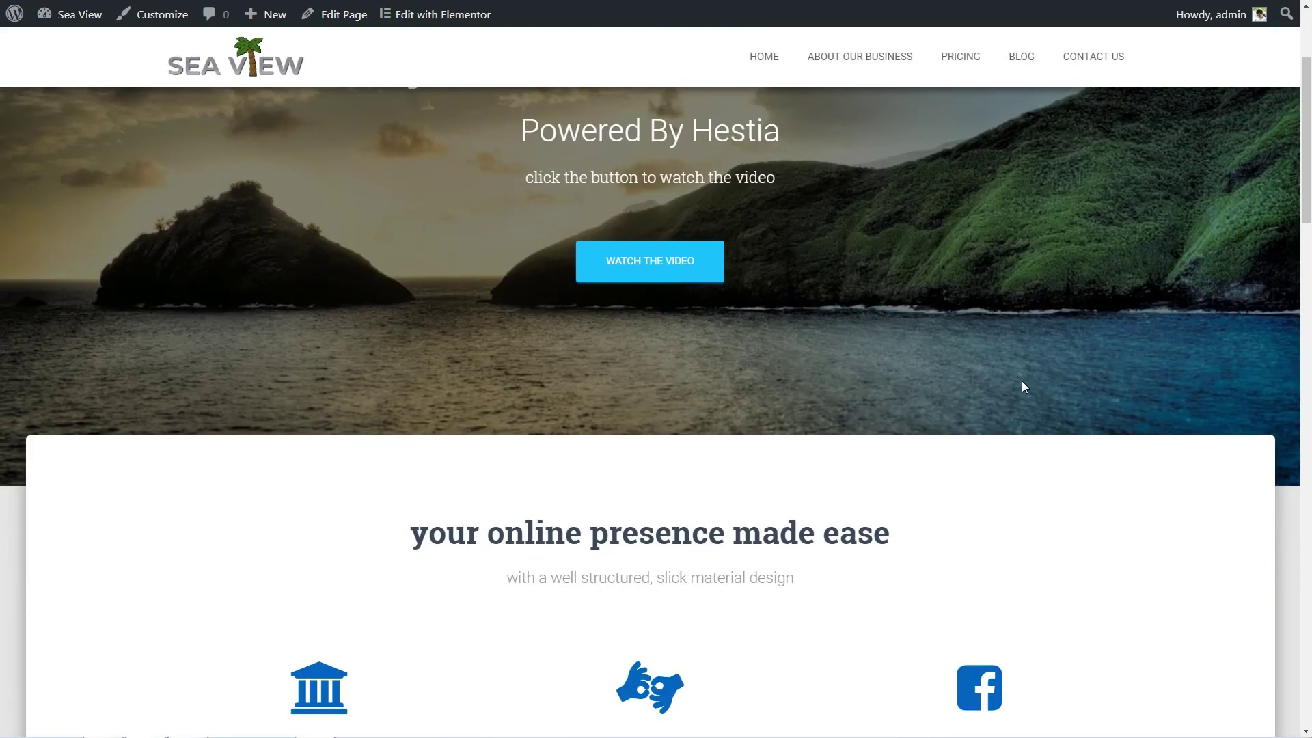
scroll(1024, 387, "down", 8)
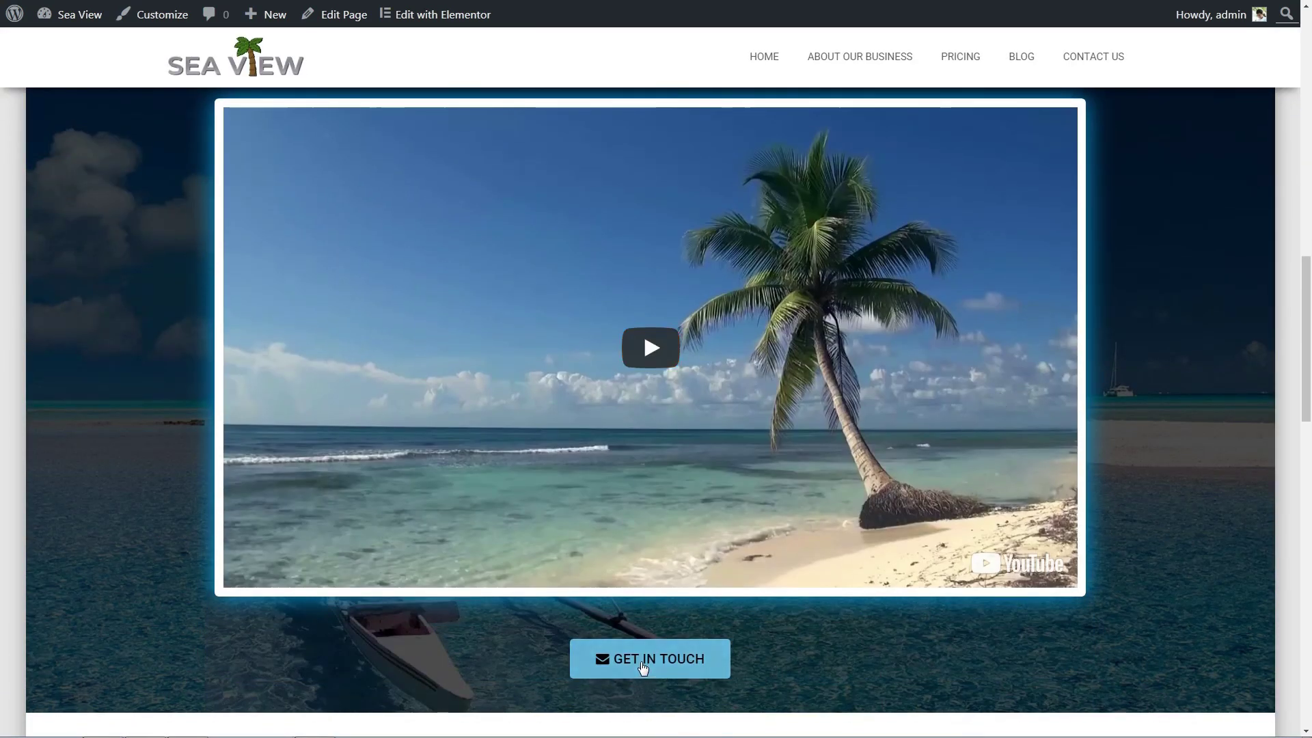
left_click(642, 660)
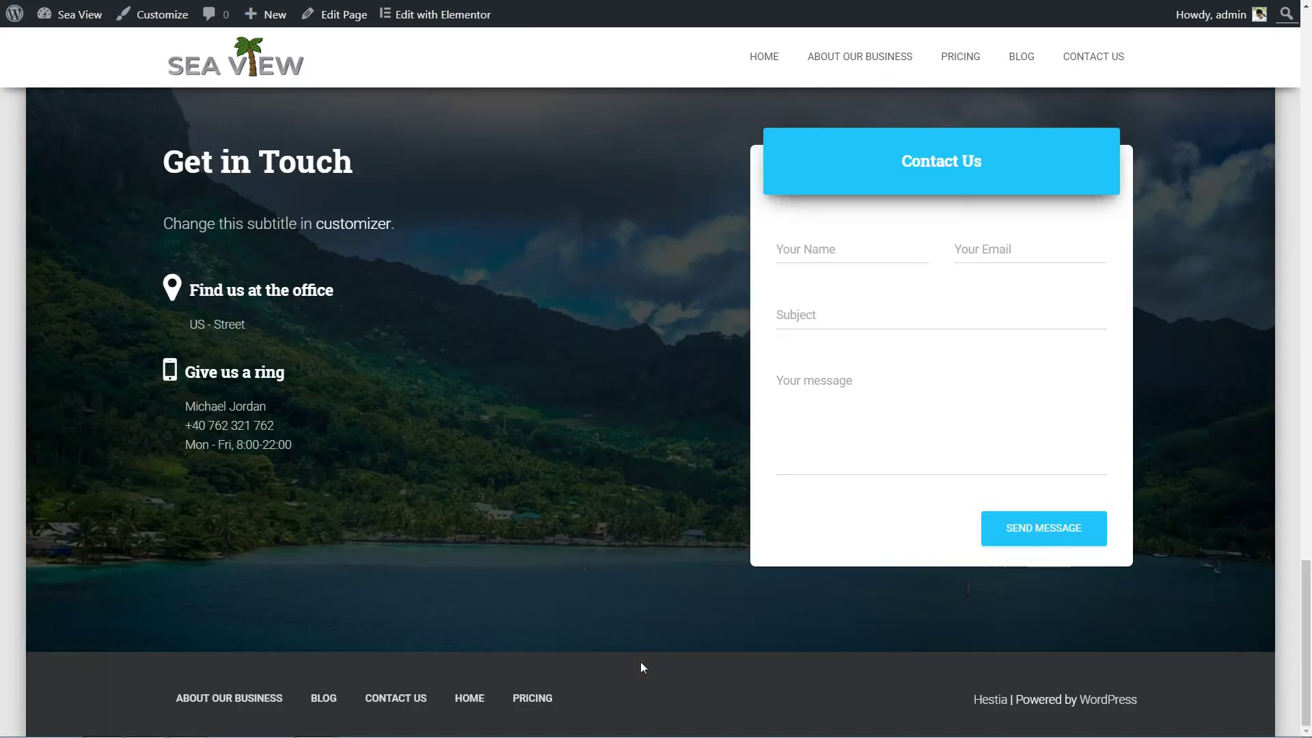
scroll(641, 666, "up", 10)
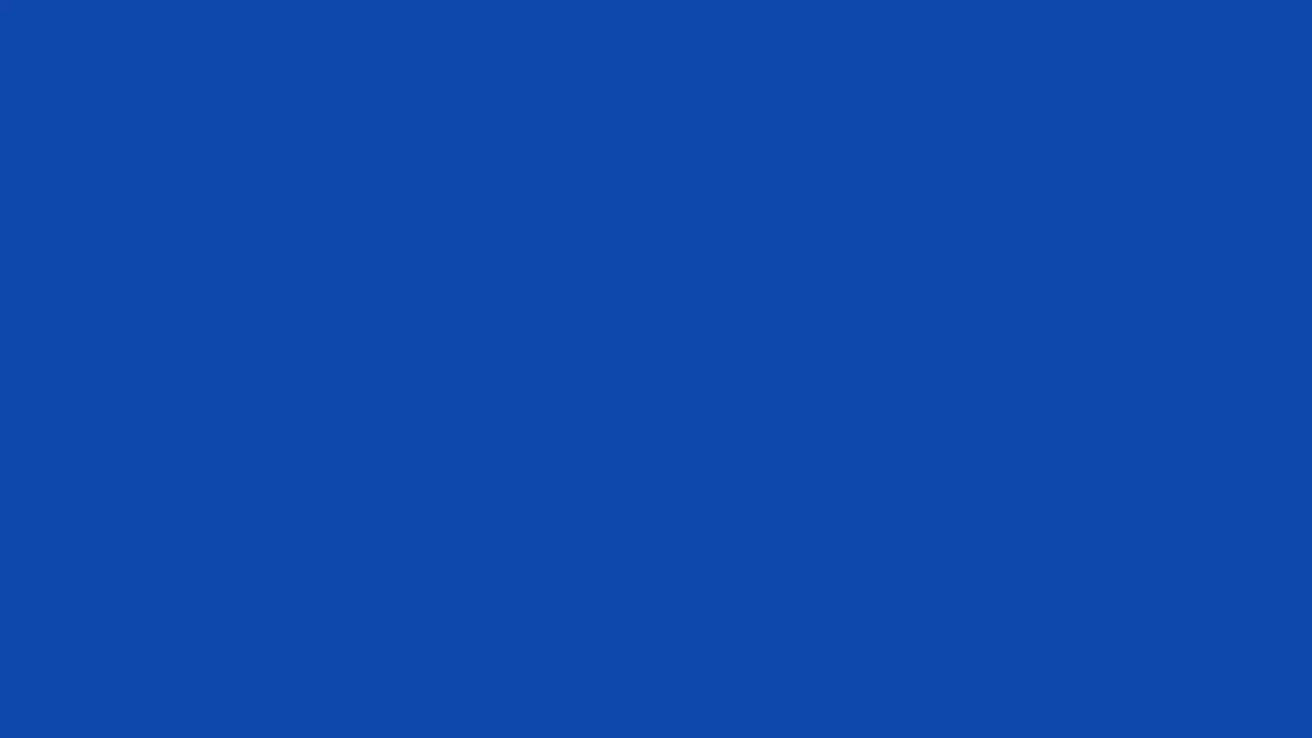